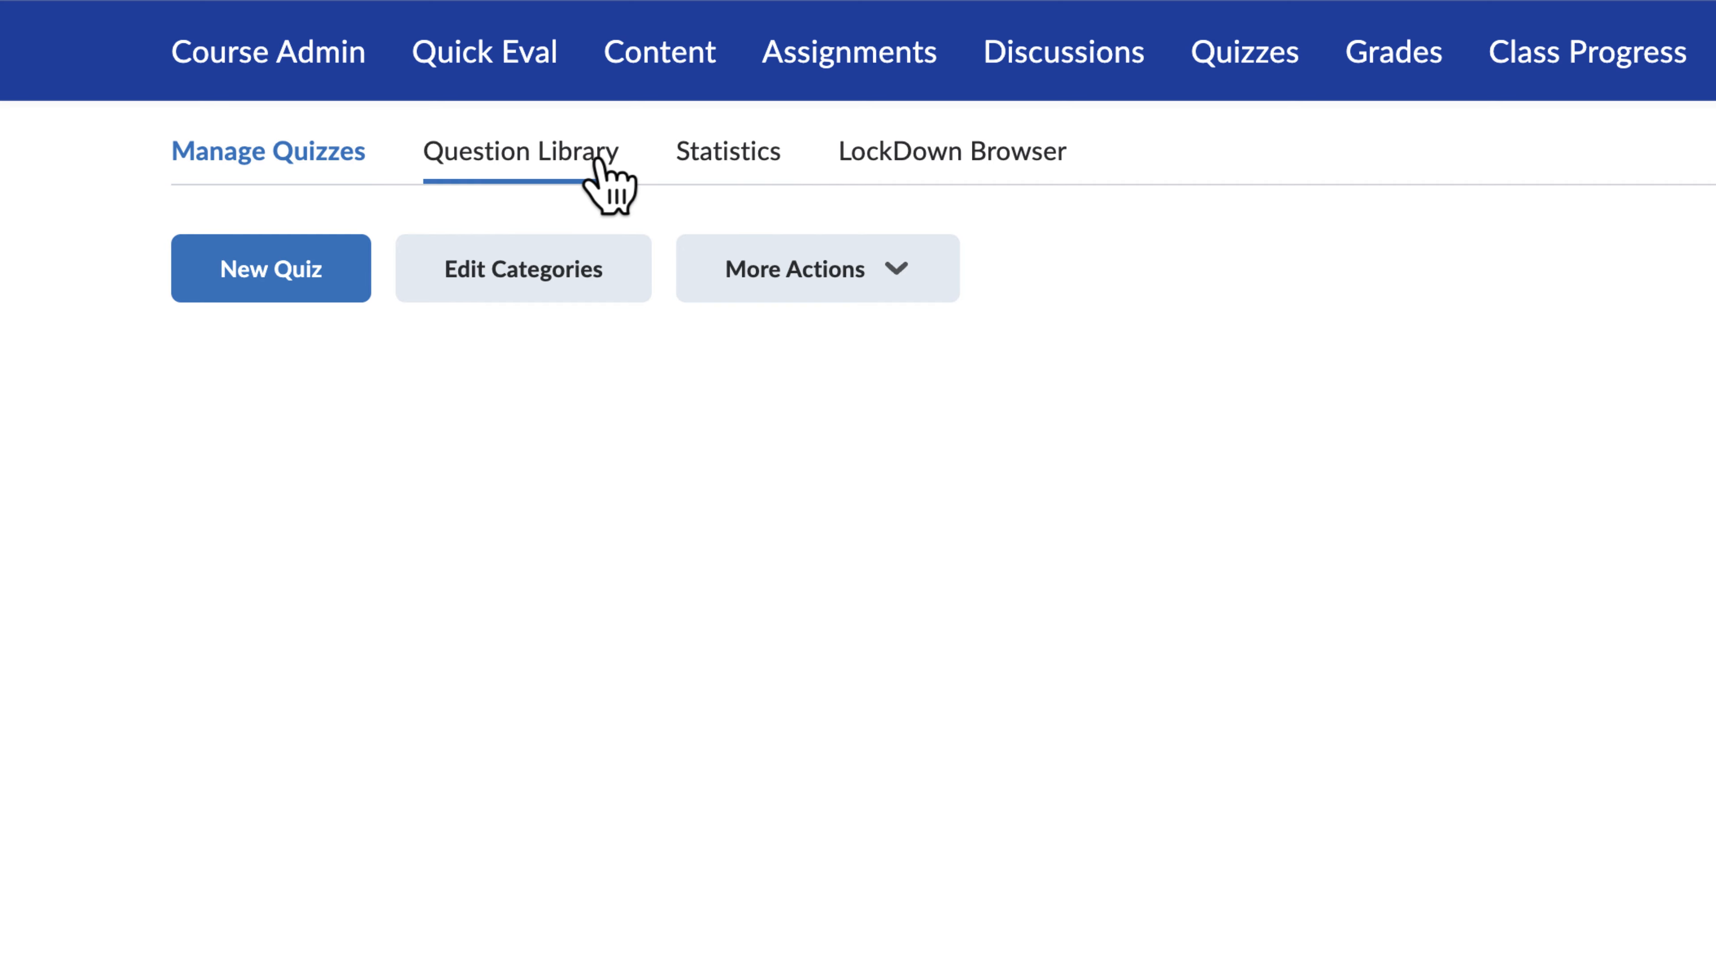
Open the Question Library and bring up the kinds of new items that can be created there.
{"action": "left_click", "coordinate": [595, 166]}
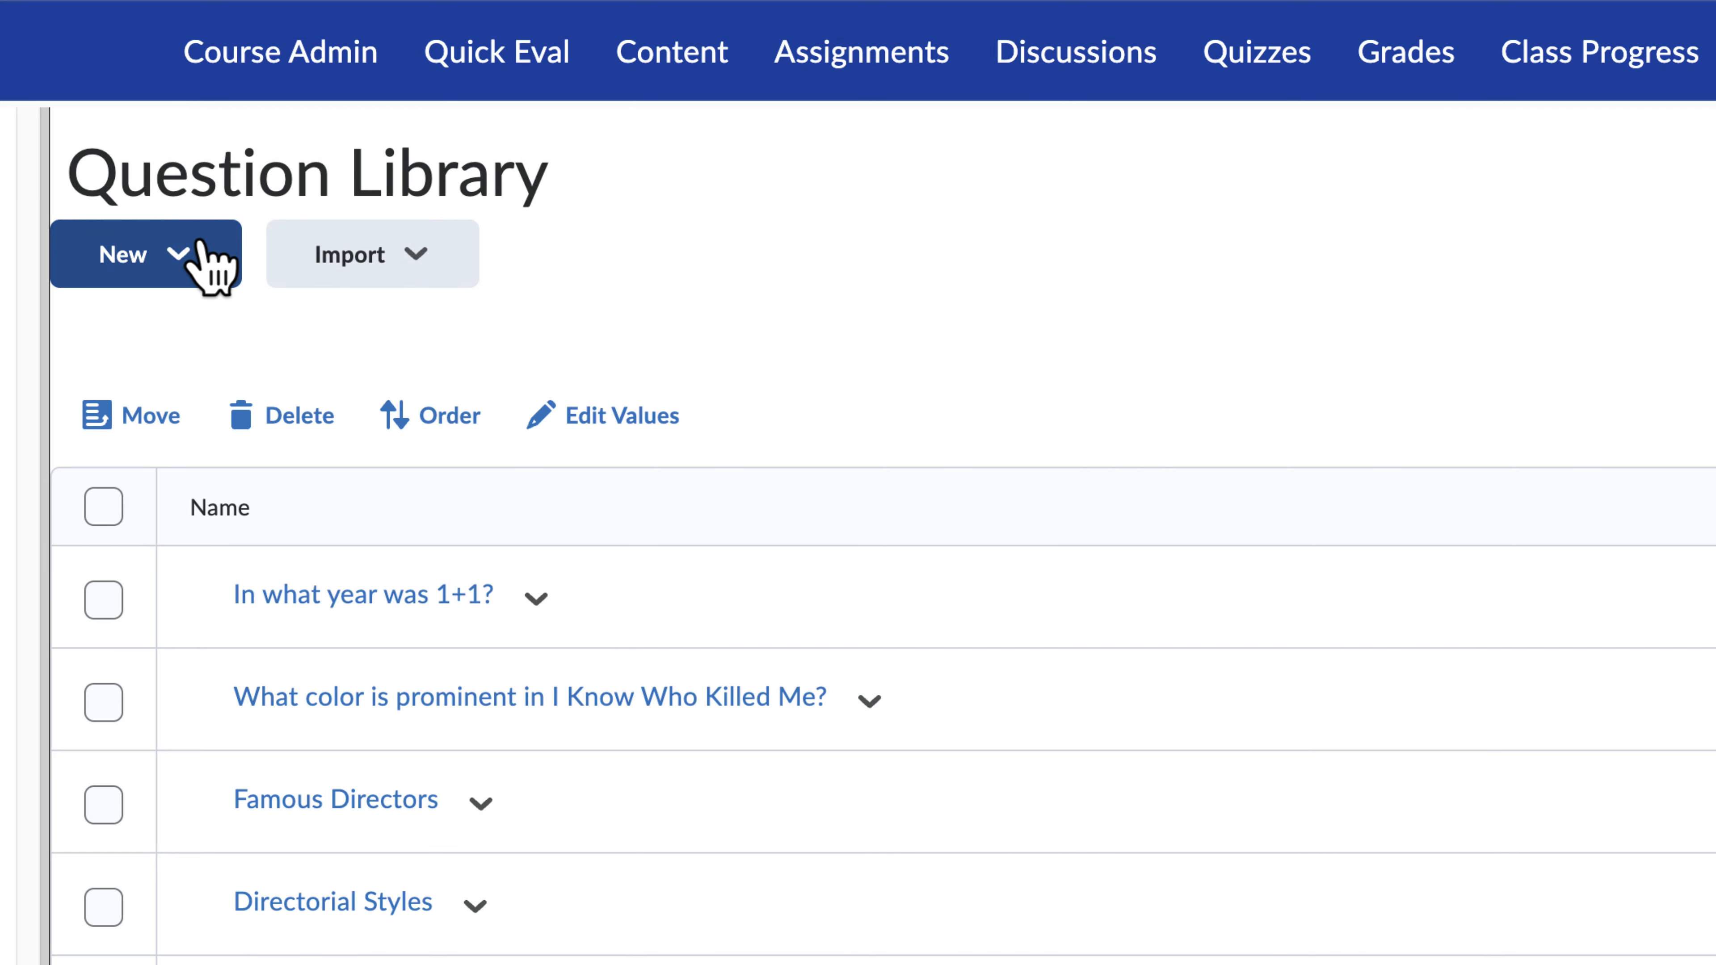
{"action": "left_click", "coordinate": [195, 260]}
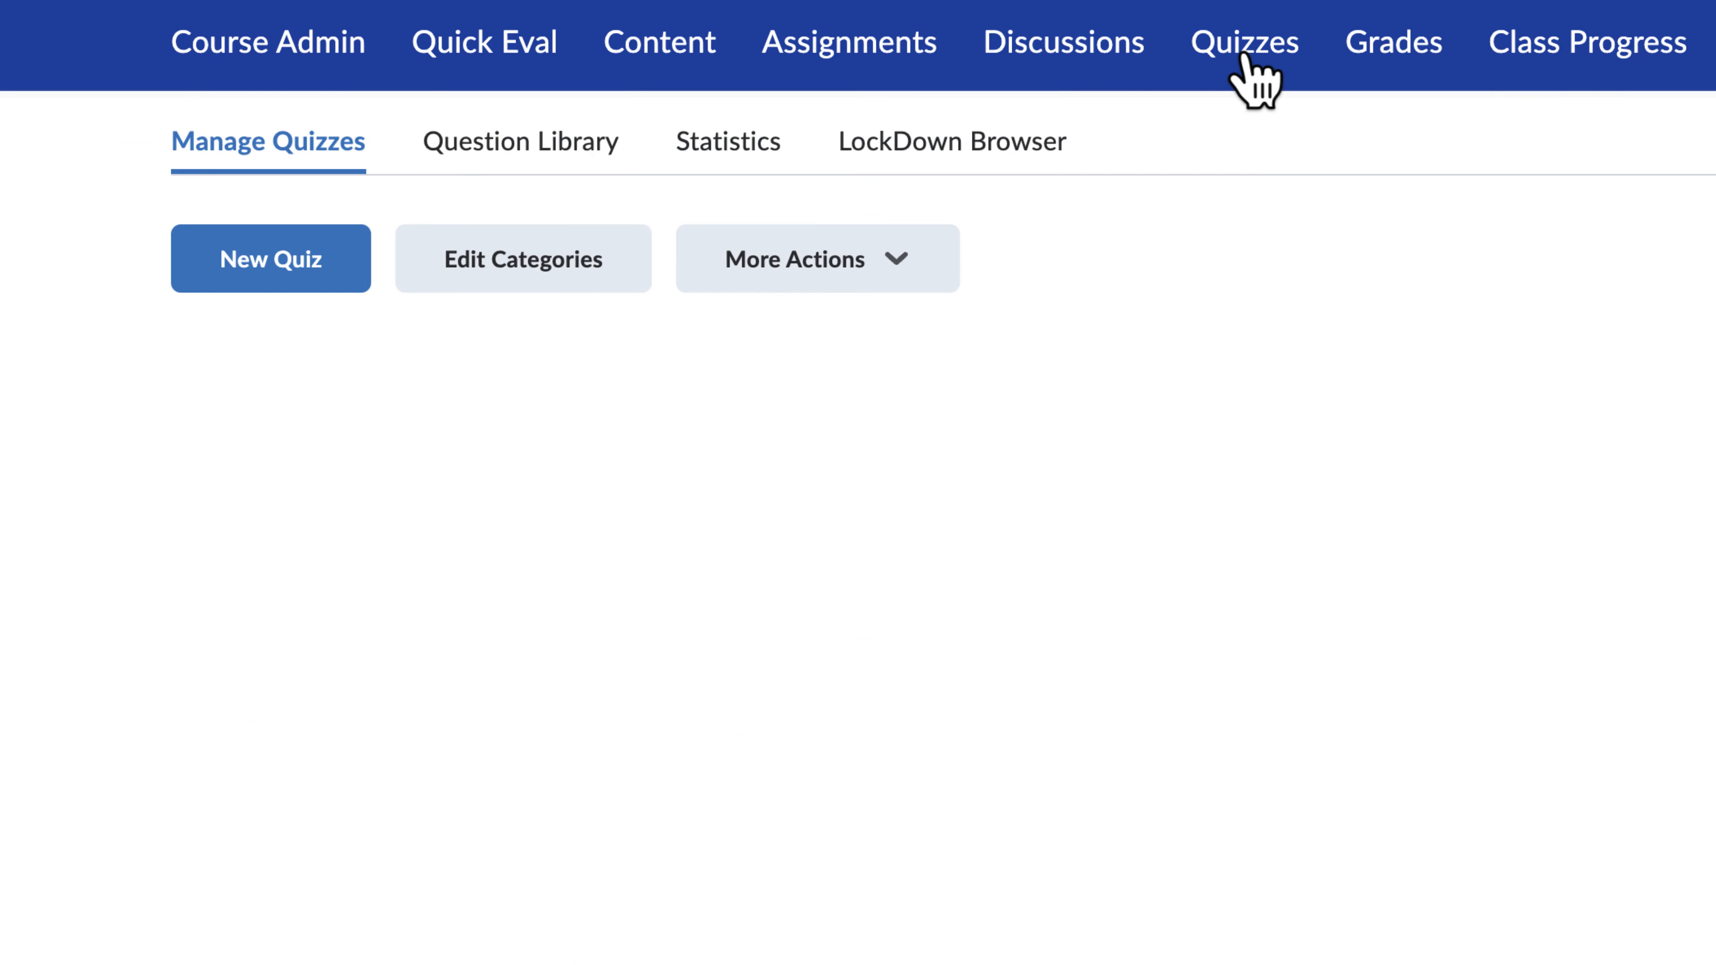
Start a new quiz and replace its default title with "Sample".
{"action": "left_click", "coordinate": [301, 289]}
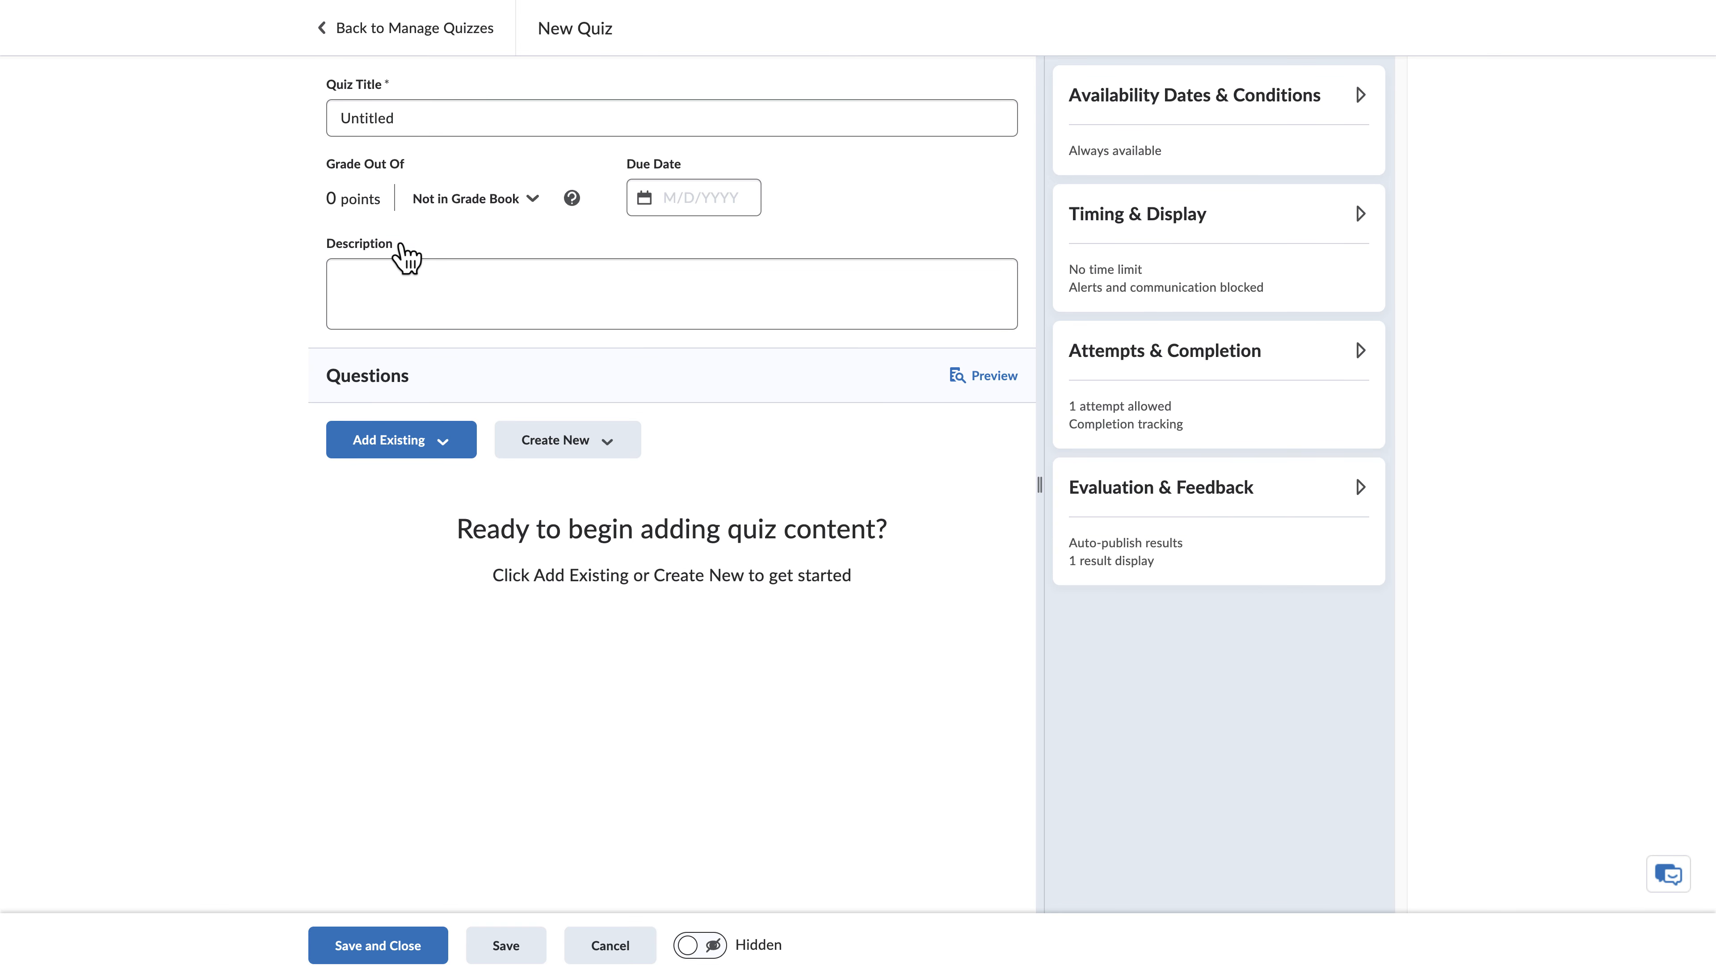
{"action": "left_click", "coordinate": [437, 122]}
{"action": "double_click", "coordinate": [438, 125]}
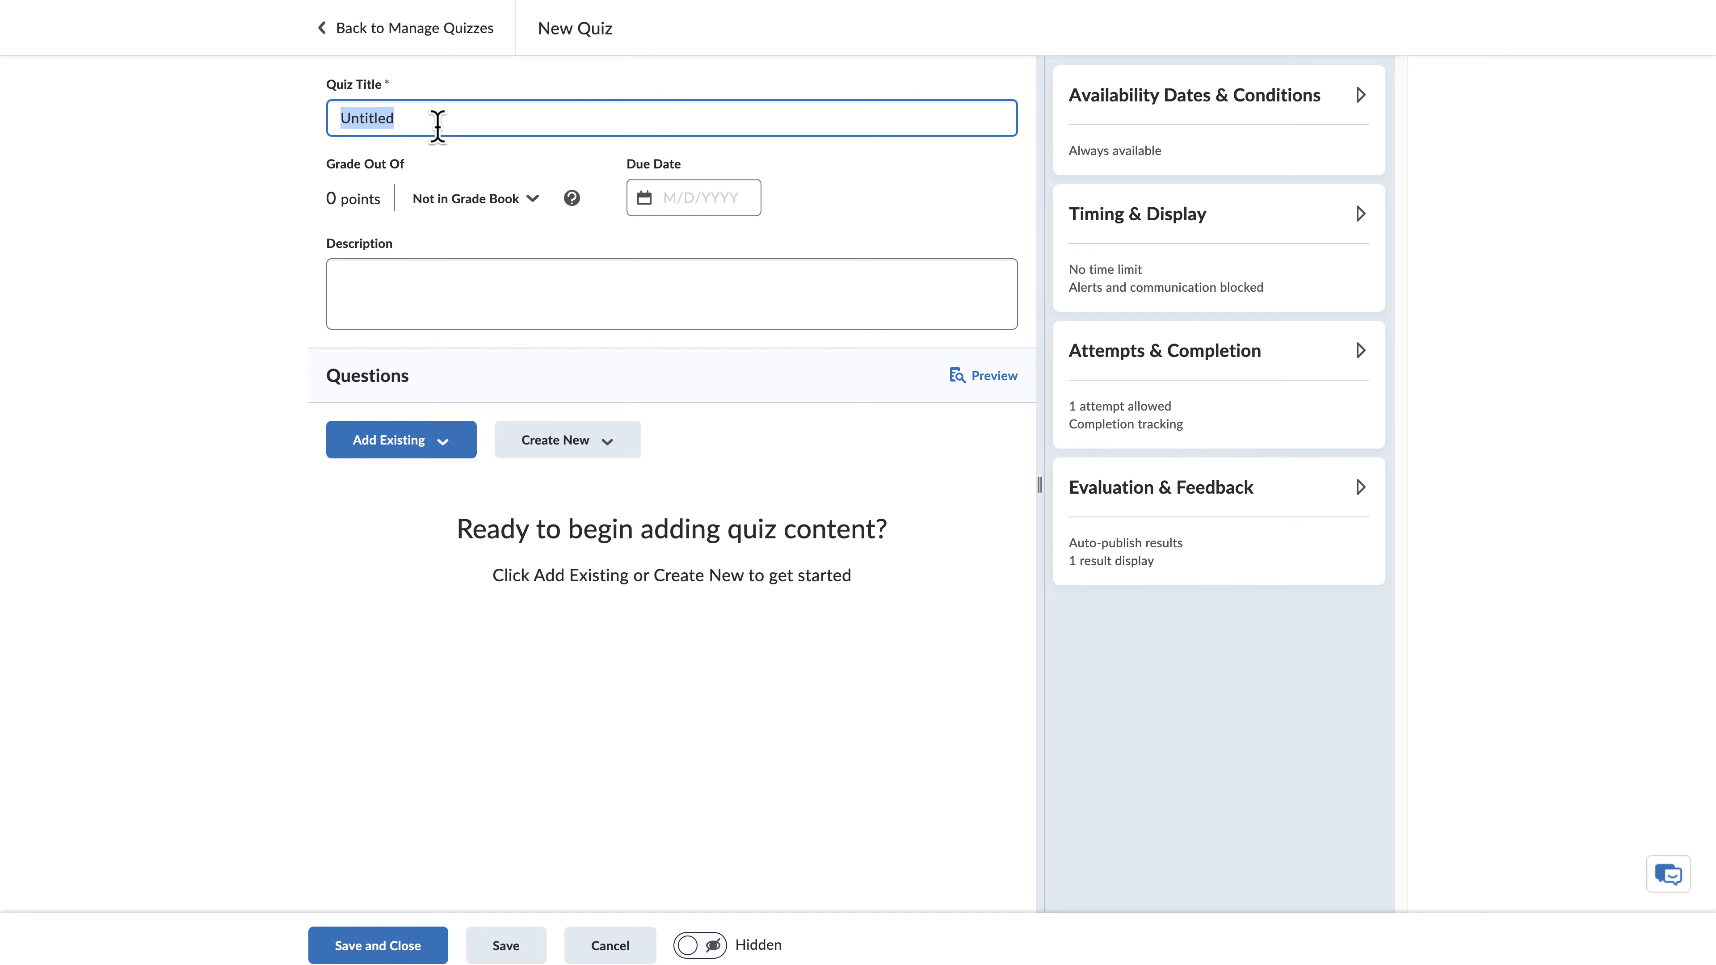
{"action": "type", "text": "Sample"}
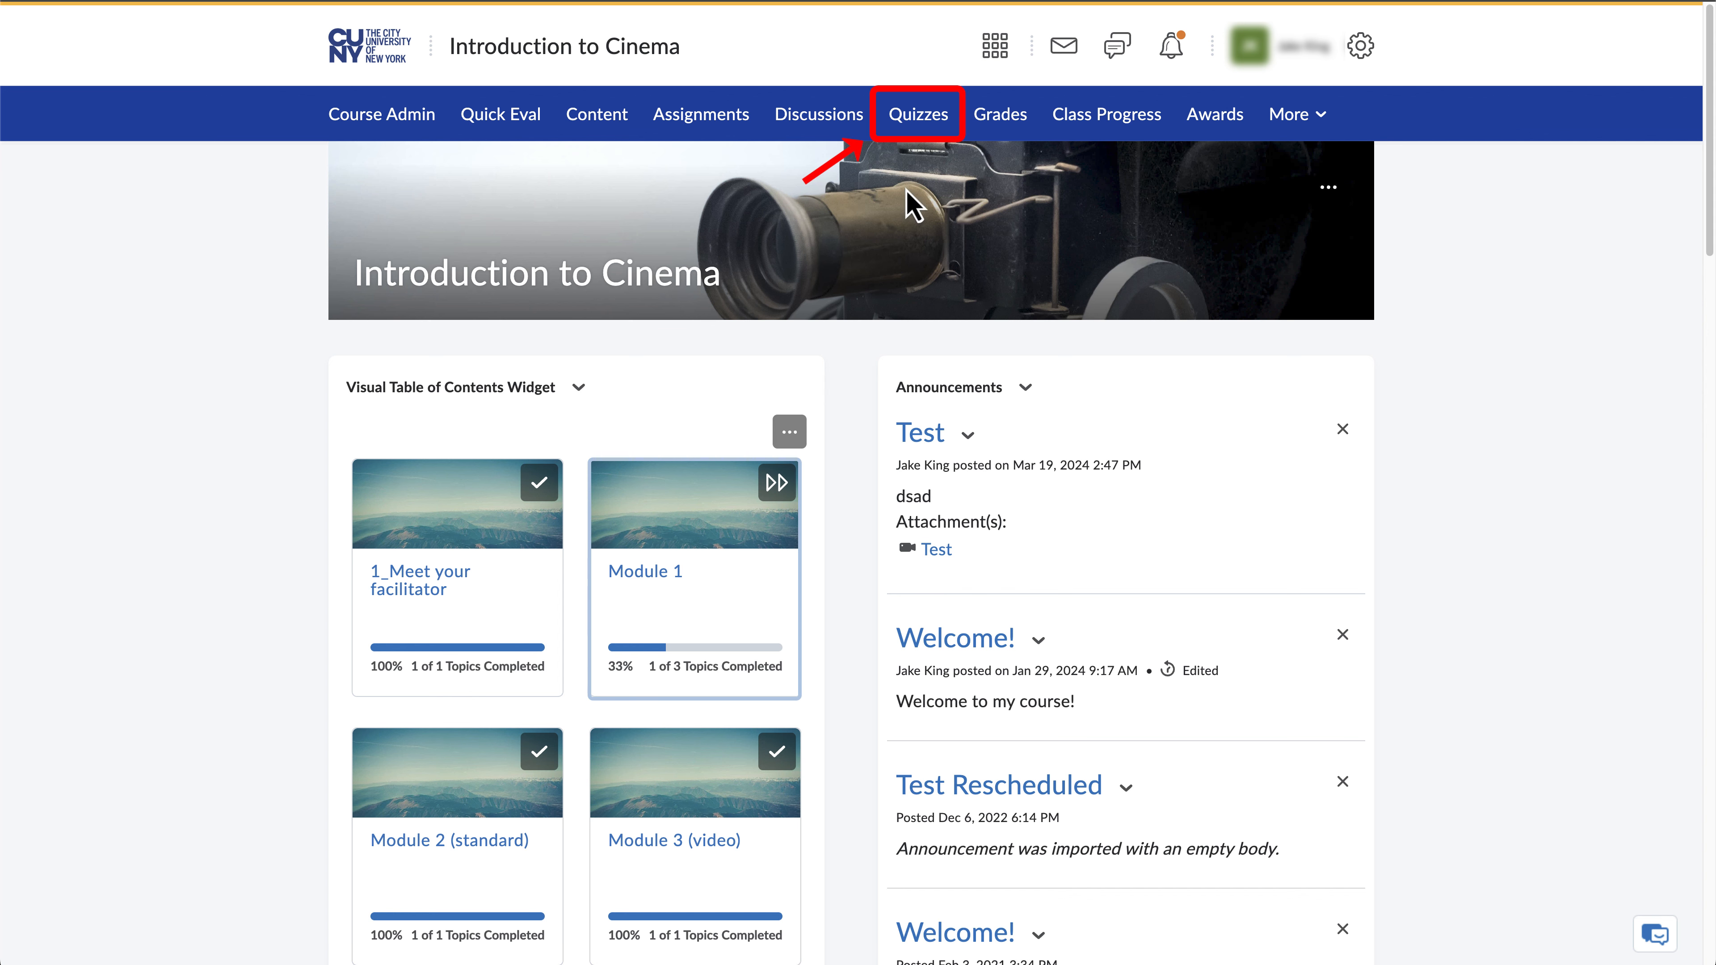
Open the Question Library of the Introduction to Cinema course and start a new section.
{"action": "left_click", "coordinate": [931, 125]}
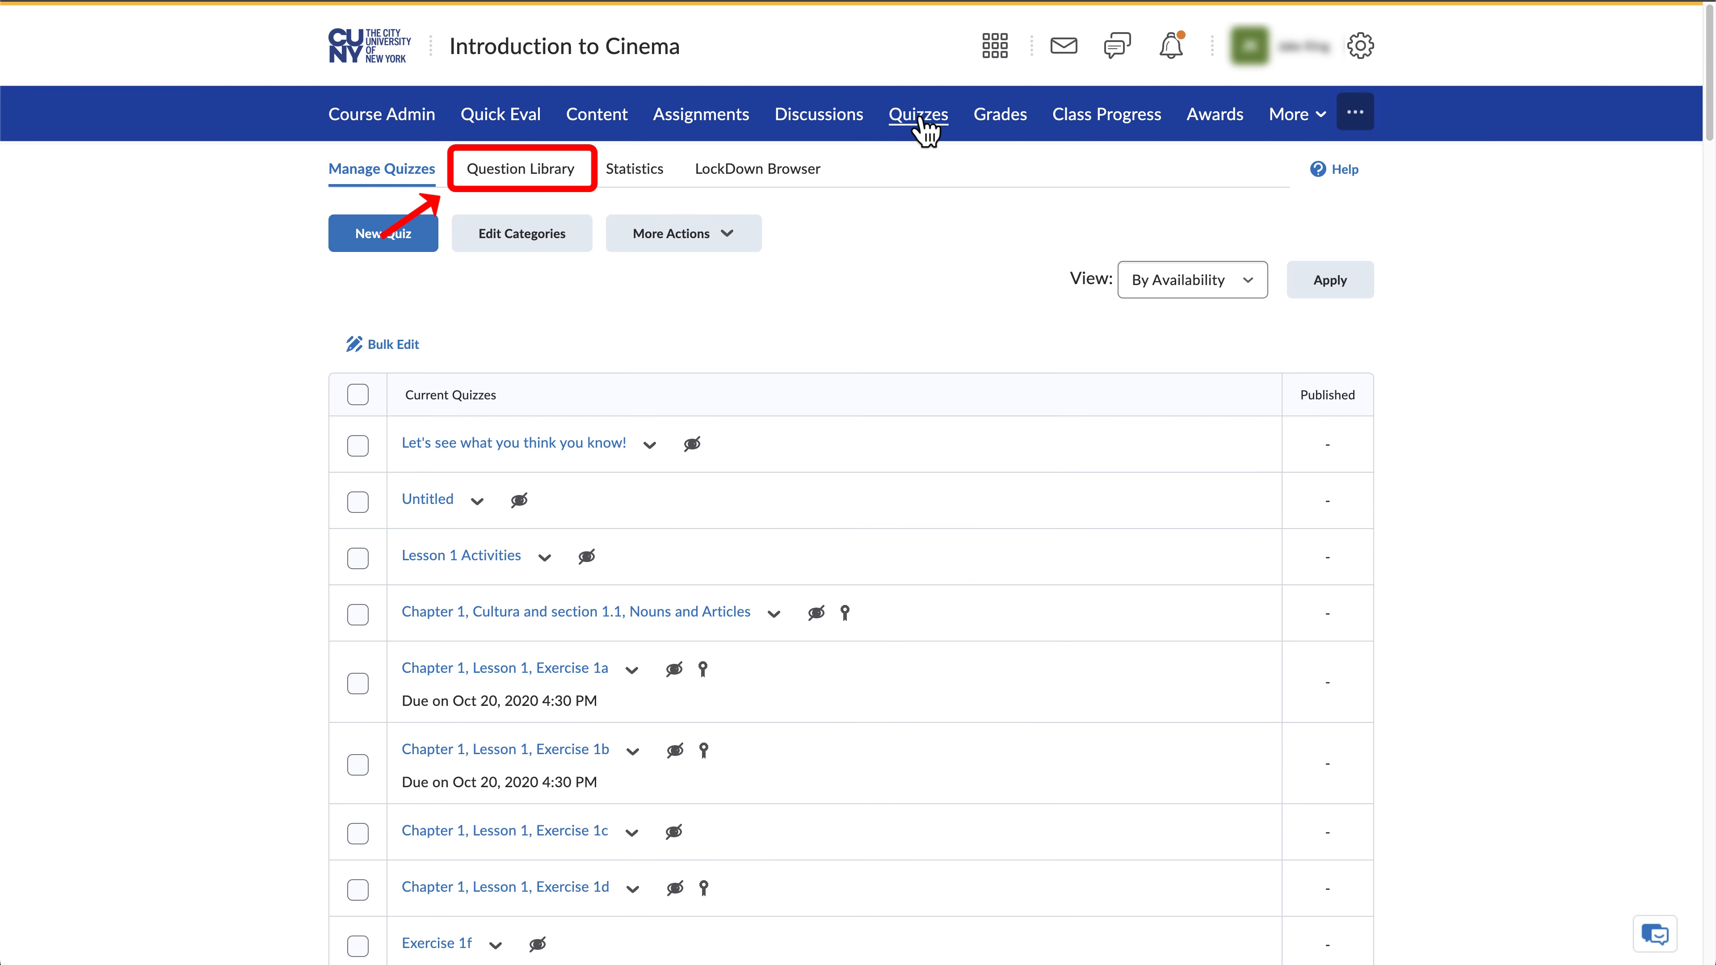
{"action": "left_click", "coordinate": [564, 181]}
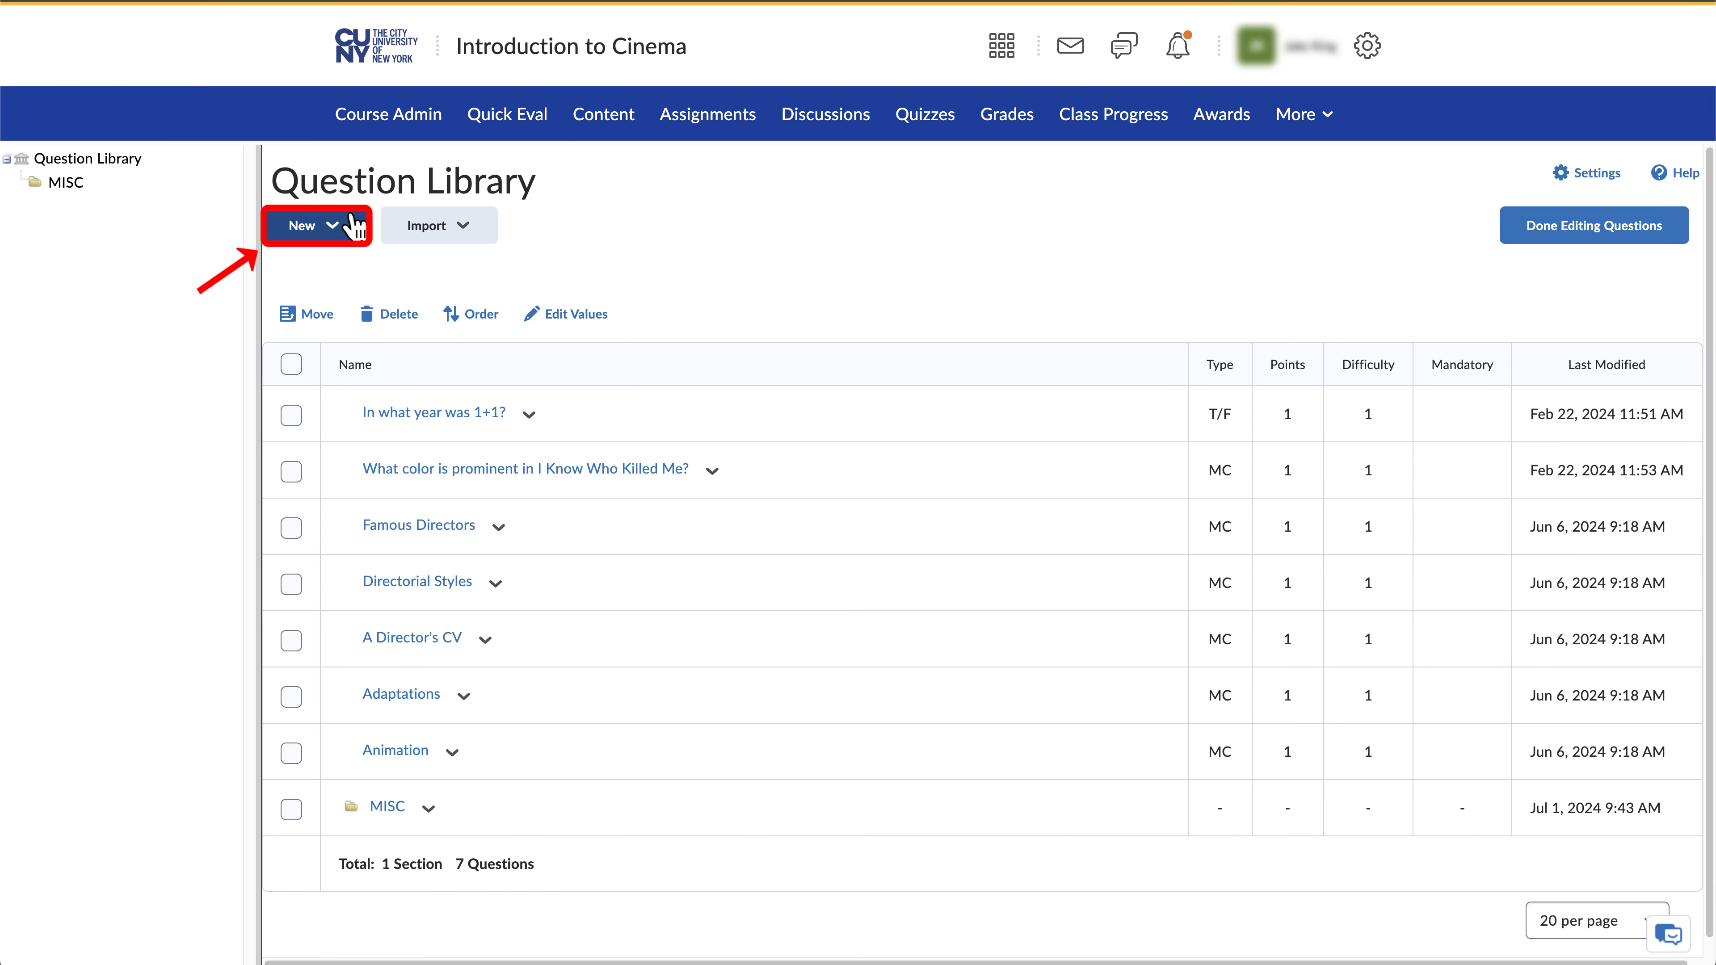
{"action": "left_click", "coordinate": [345, 229]}
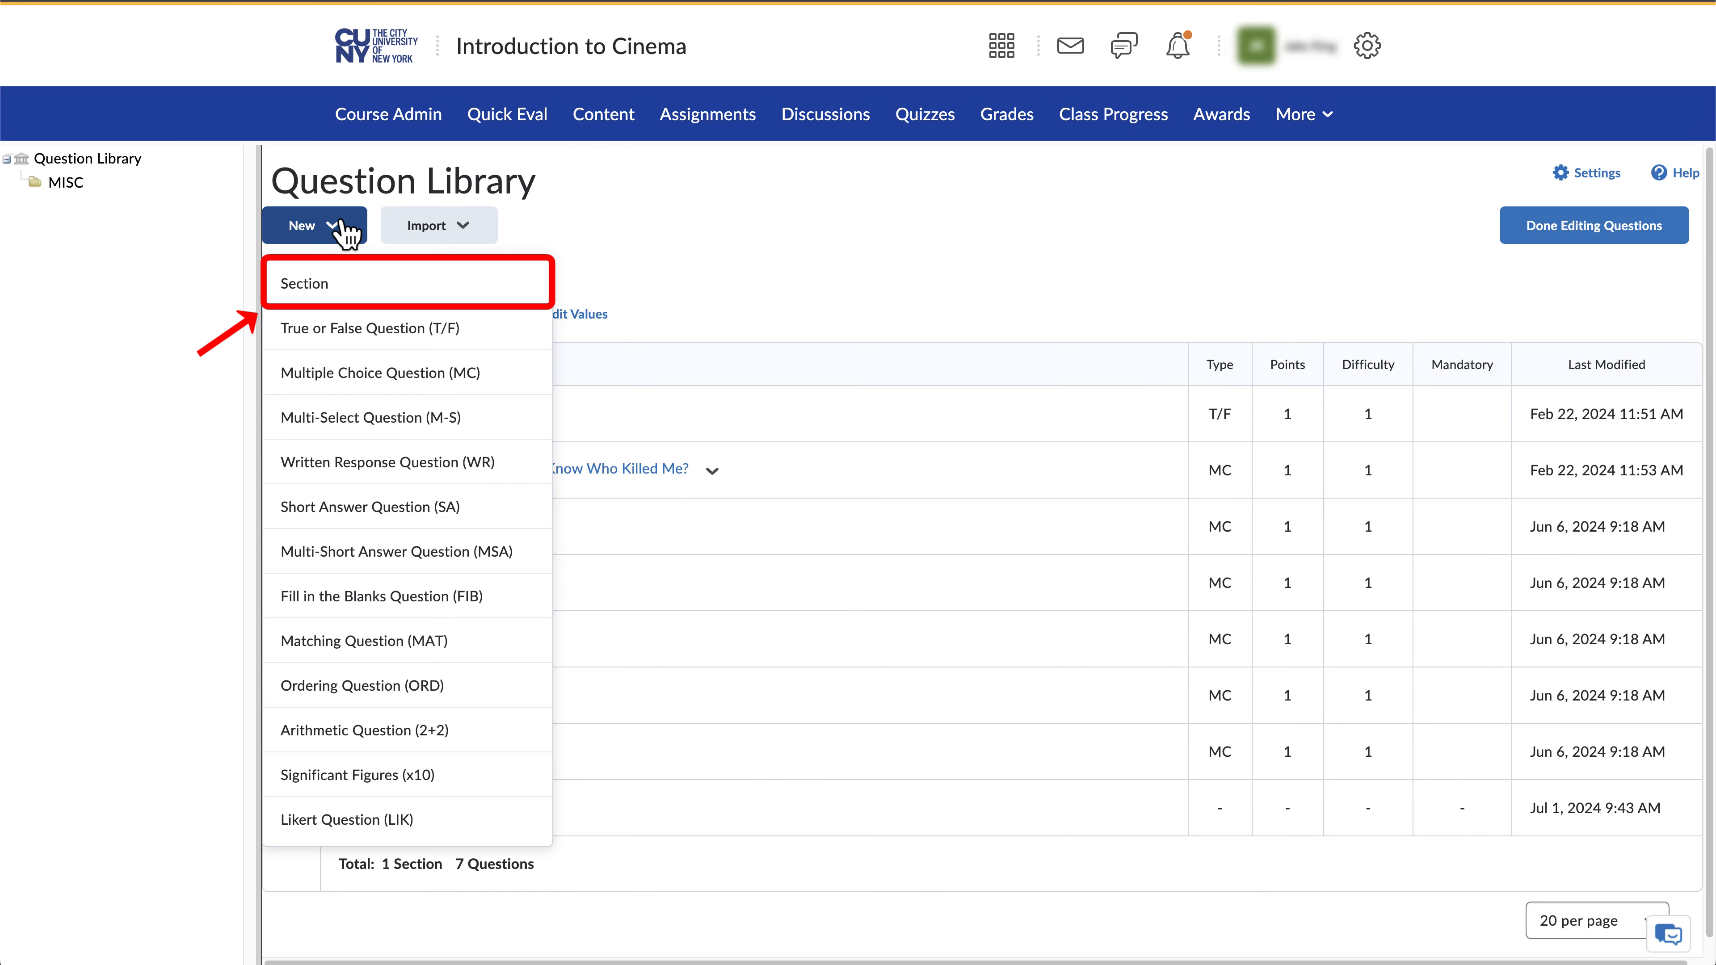
{"action": "left_click", "coordinate": [381, 284]}
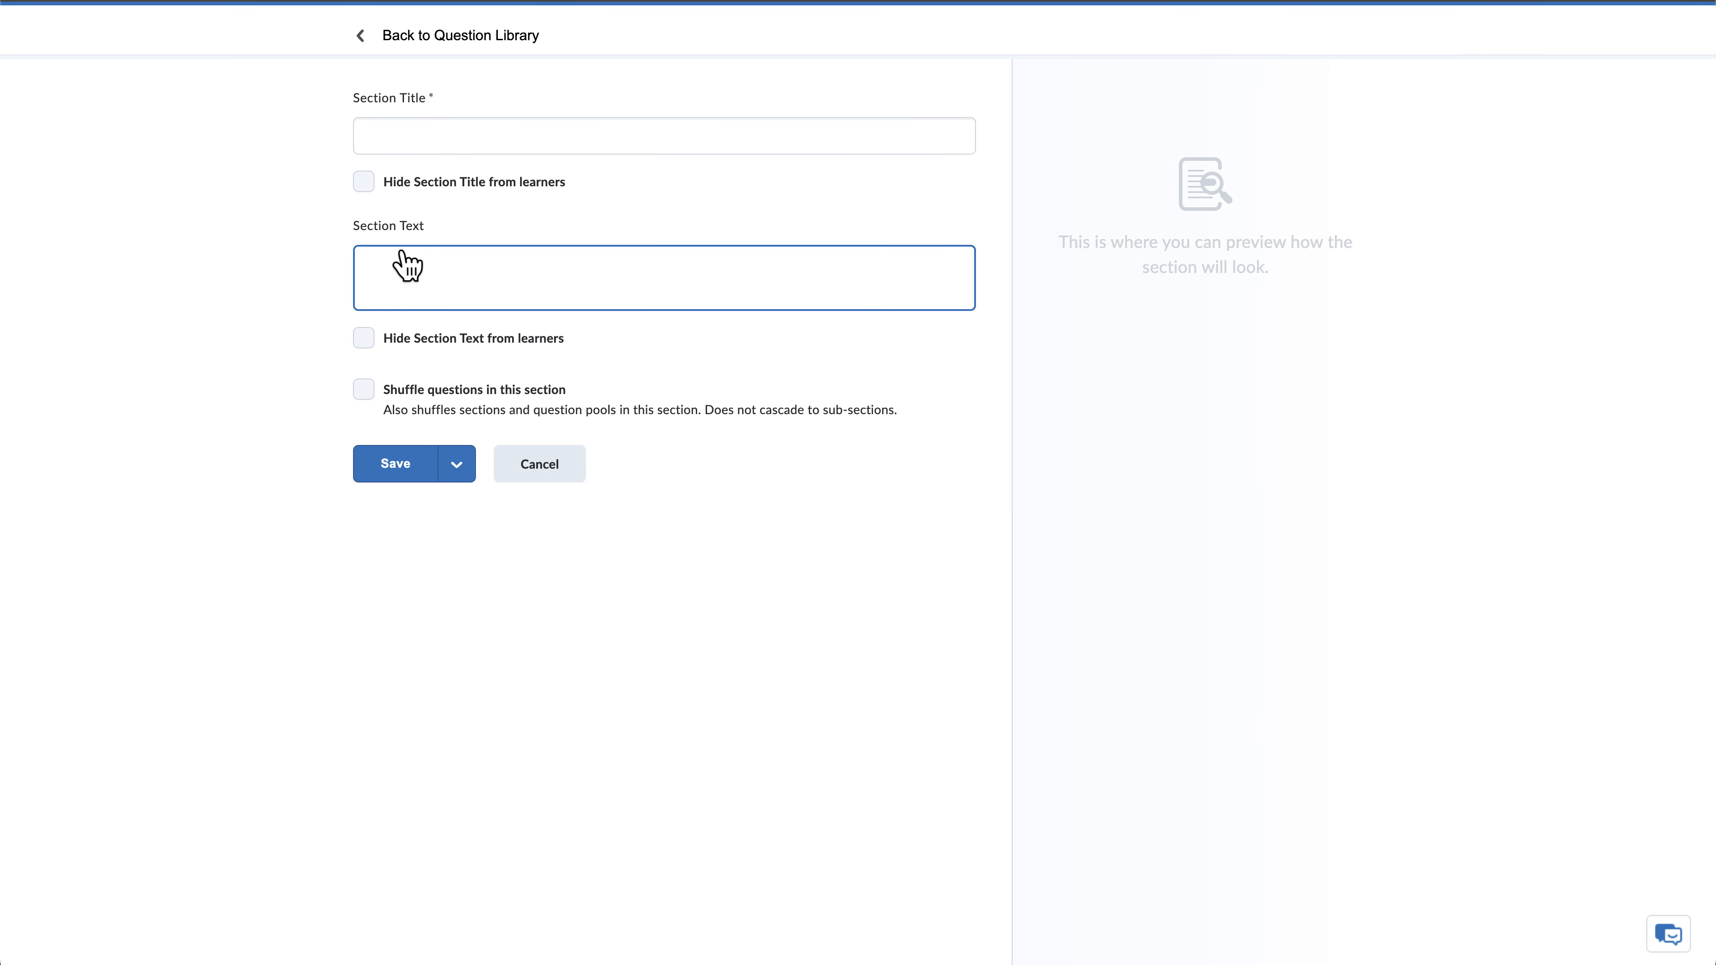
Title the section "Set Up" with the text "This is the description.", enable shuffling of its questions, and save it.
{"action": "left_click", "coordinate": [892, 138]}
{"action": "type", "text": "Set Up"}
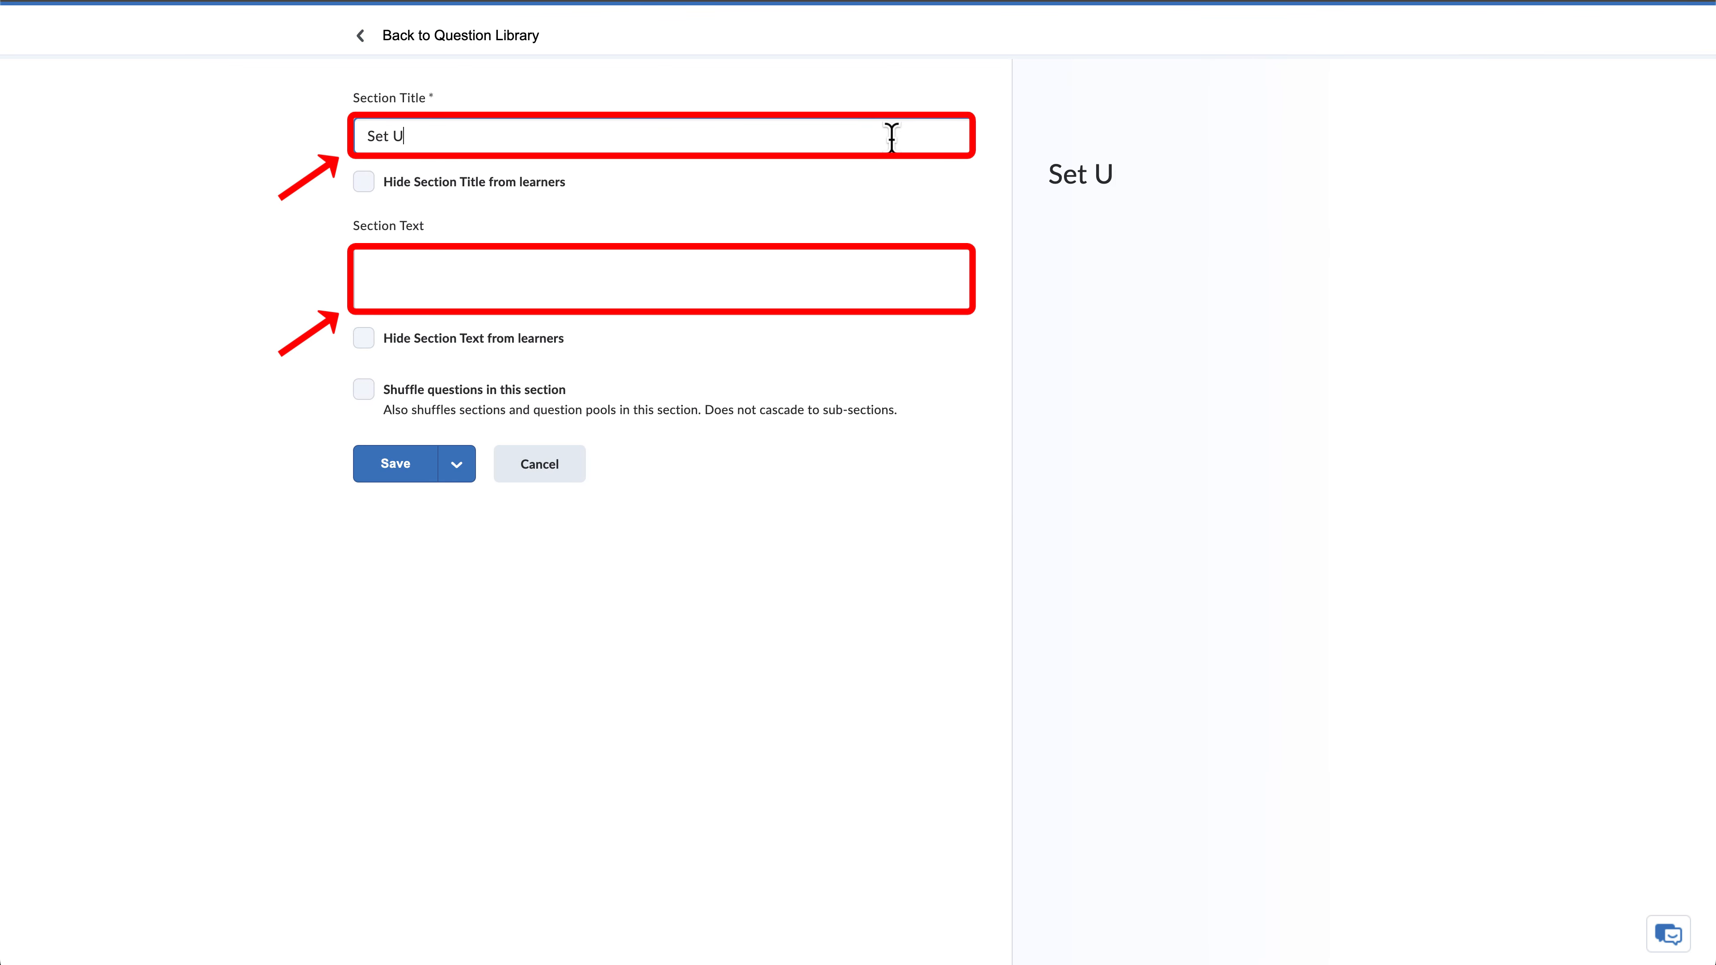
{"action": "left_click", "coordinate": [883, 257]}
{"action": "type", "text": "This is the description."}
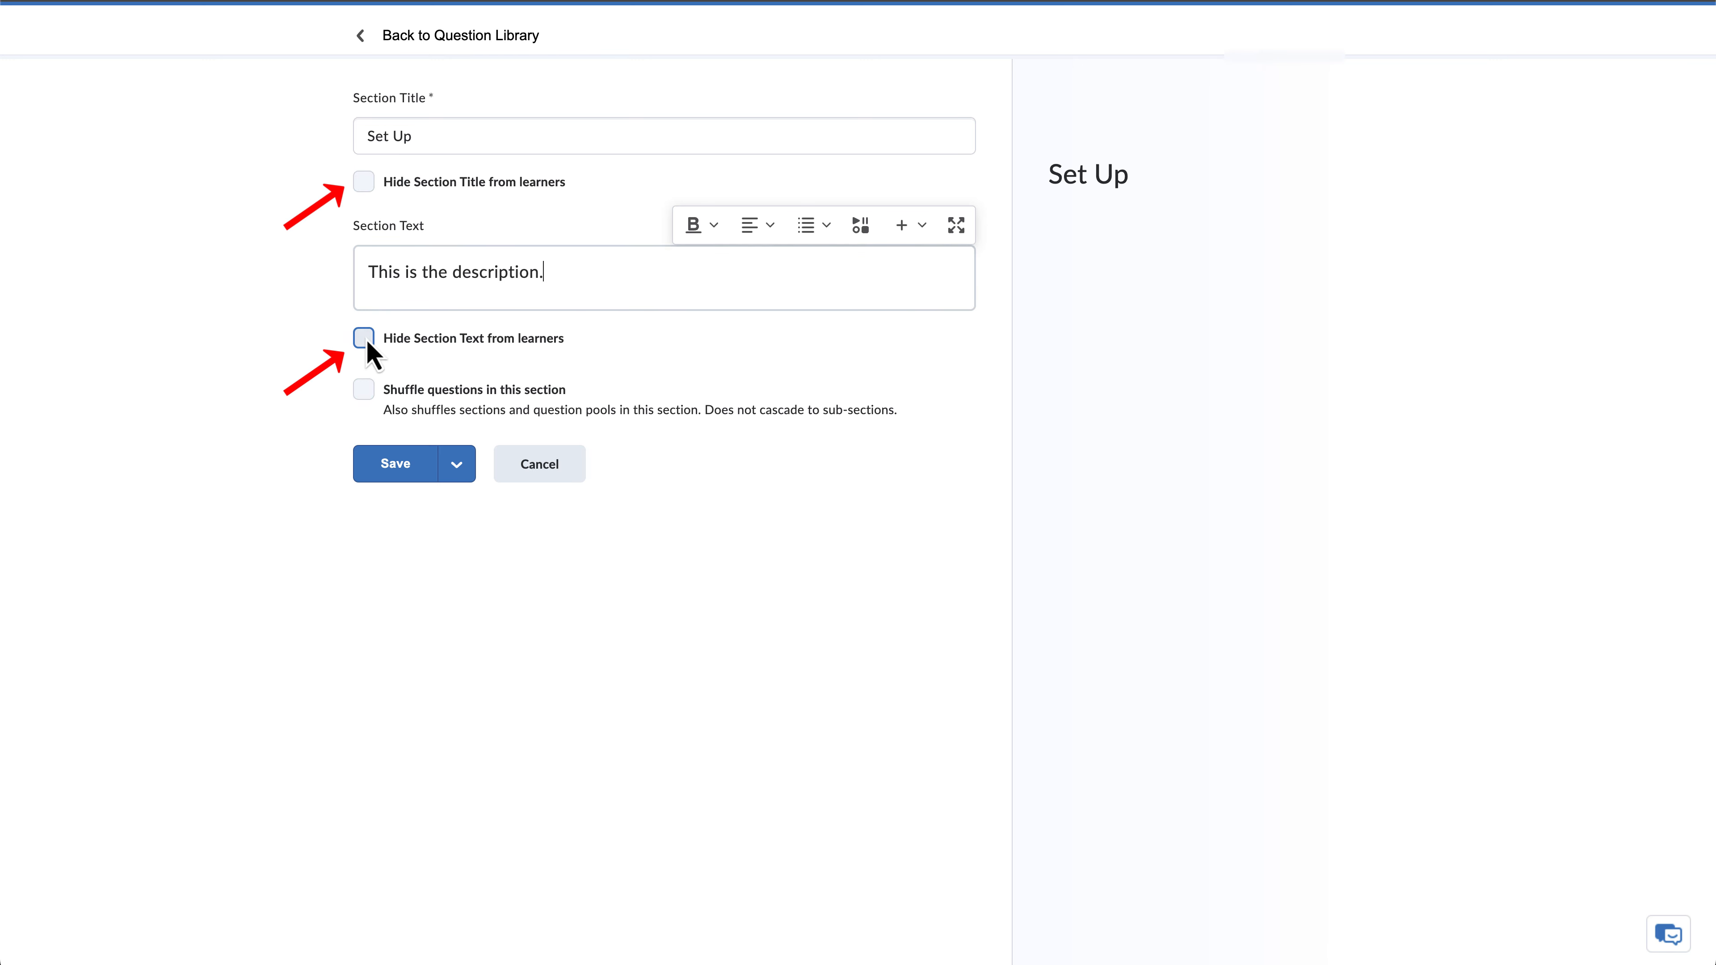
{"action": "left_click", "coordinate": [366, 394]}
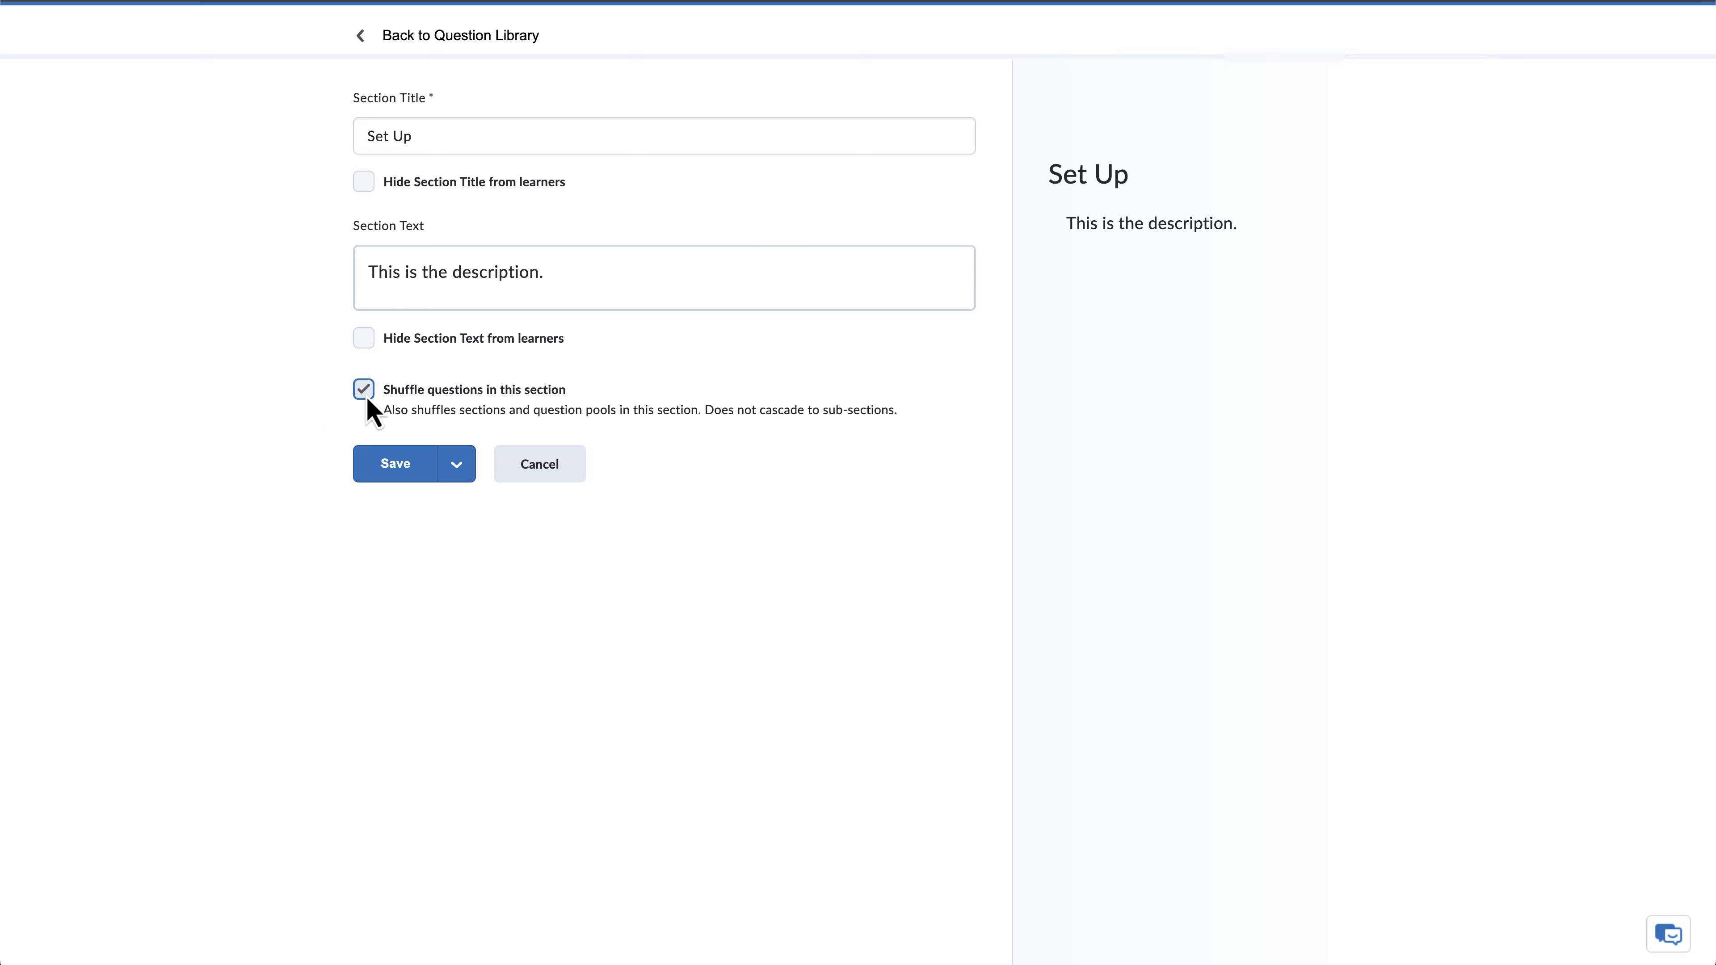
{"action": "left_click", "coordinate": [394, 466]}
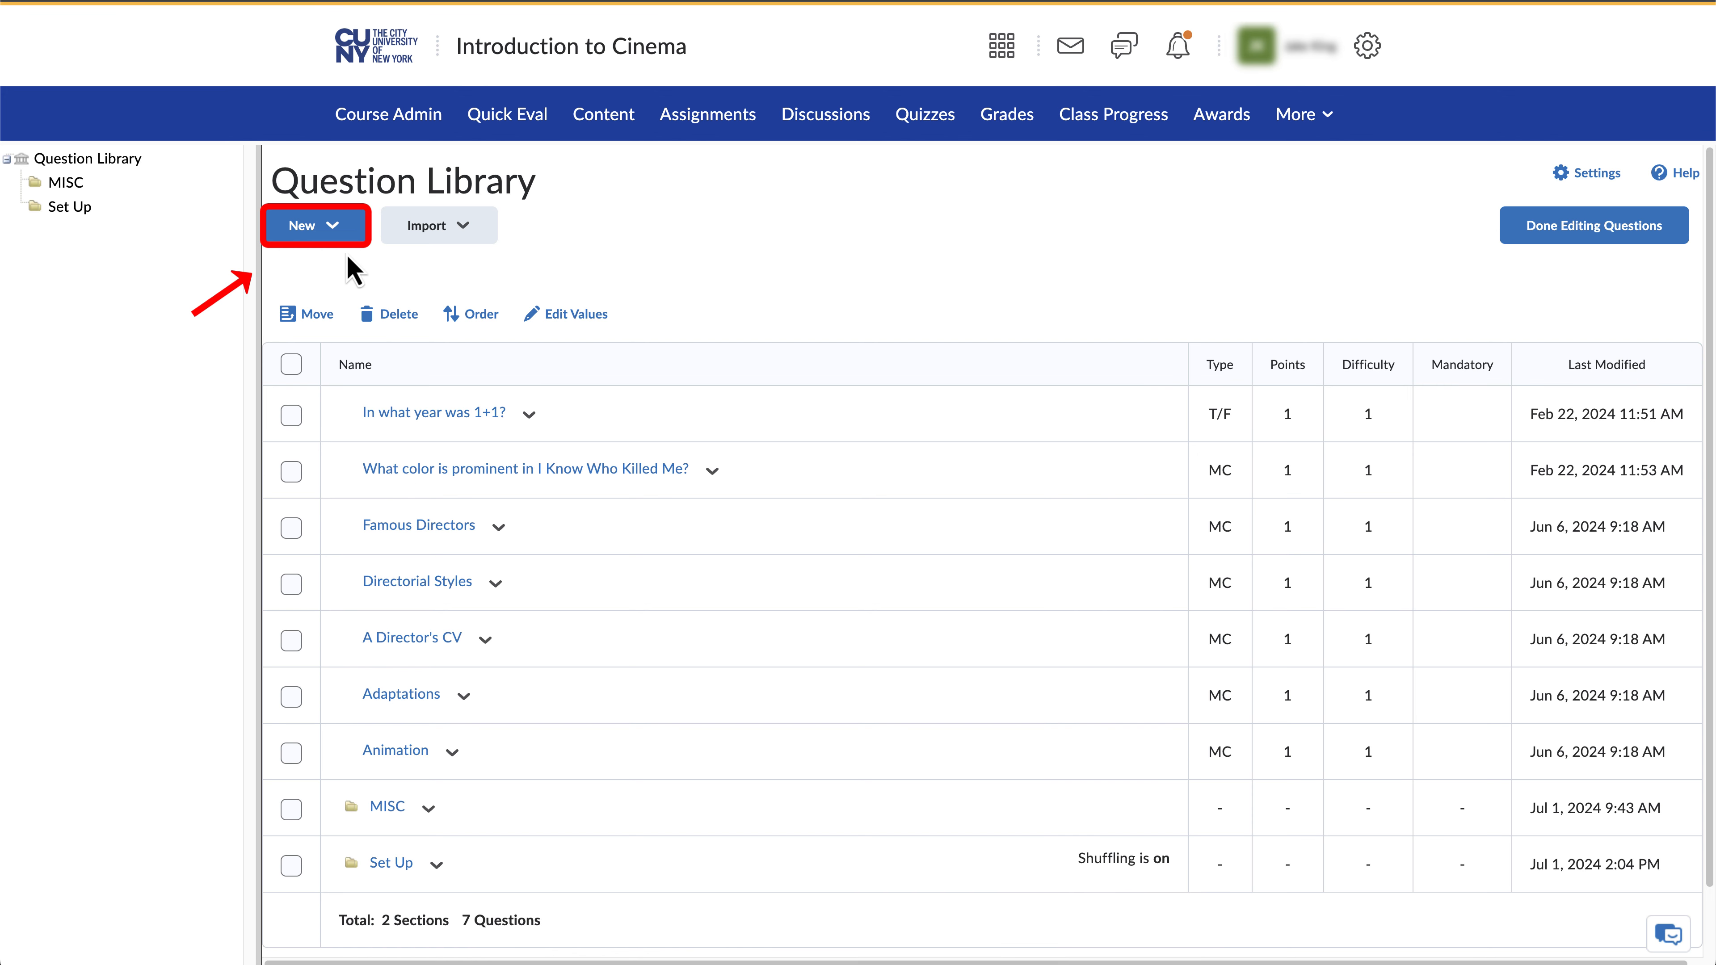
Create a library multiple choice question about the primary function of mitochondria, marking "Energy production" as the correct answer.
{"action": "left_click", "coordinate": [344, 234]}
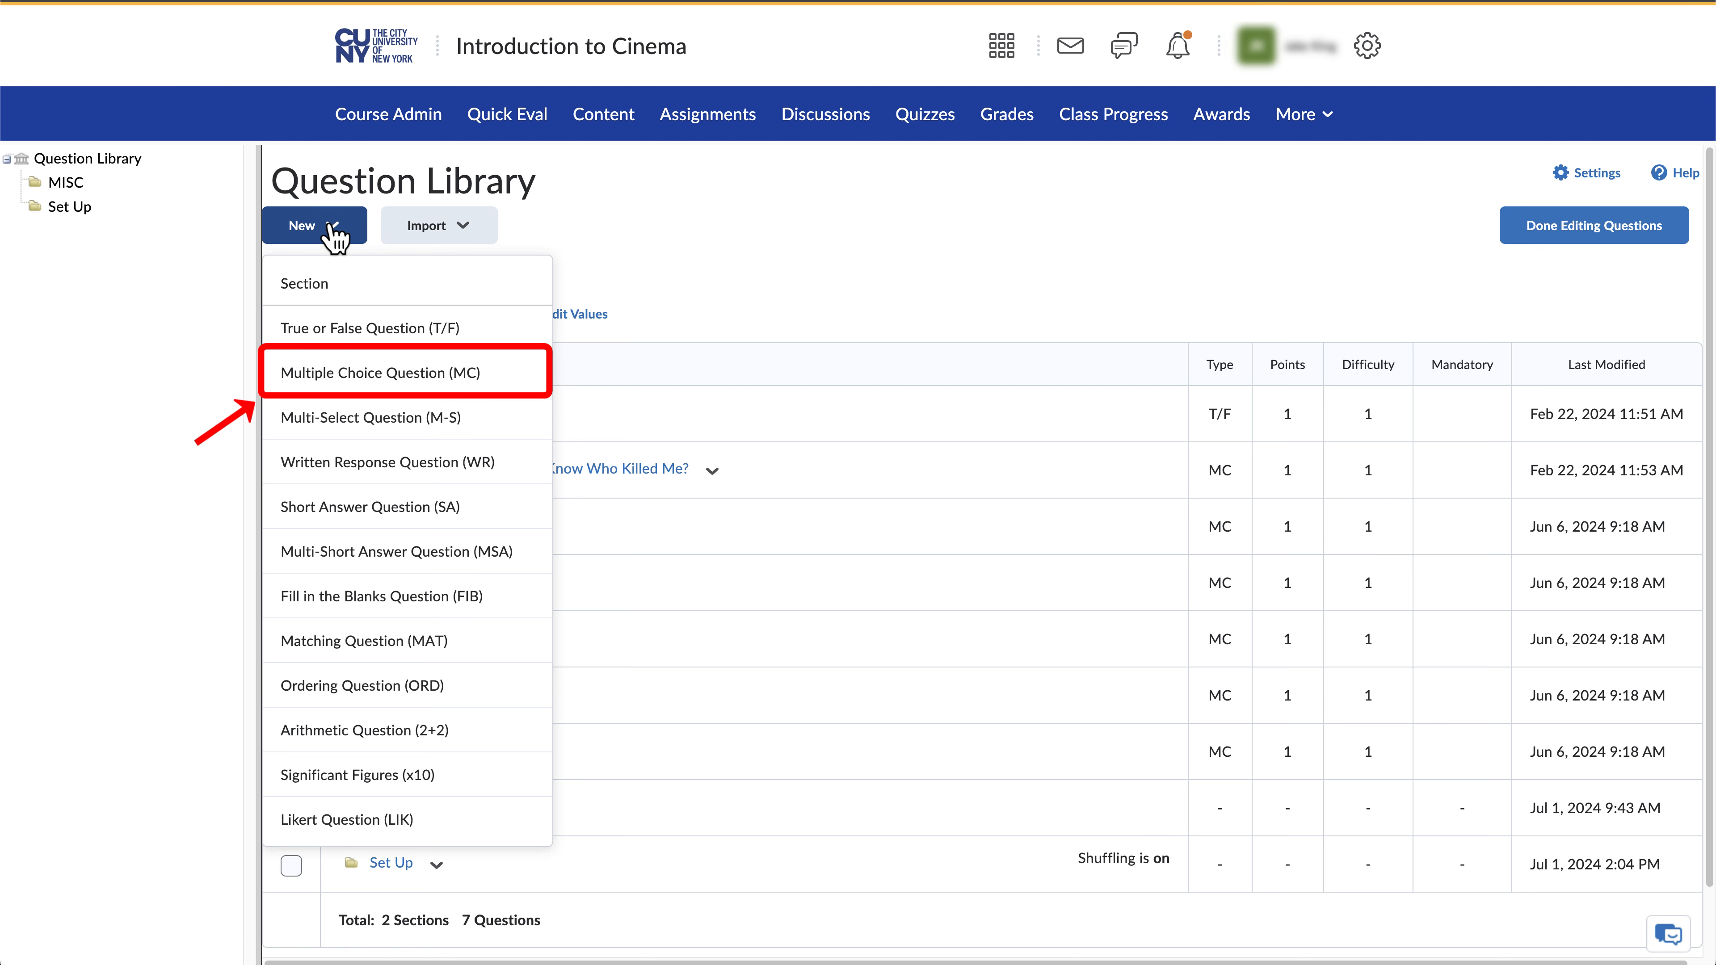
{"action": "left_click", "coordinate": [394, 383]}
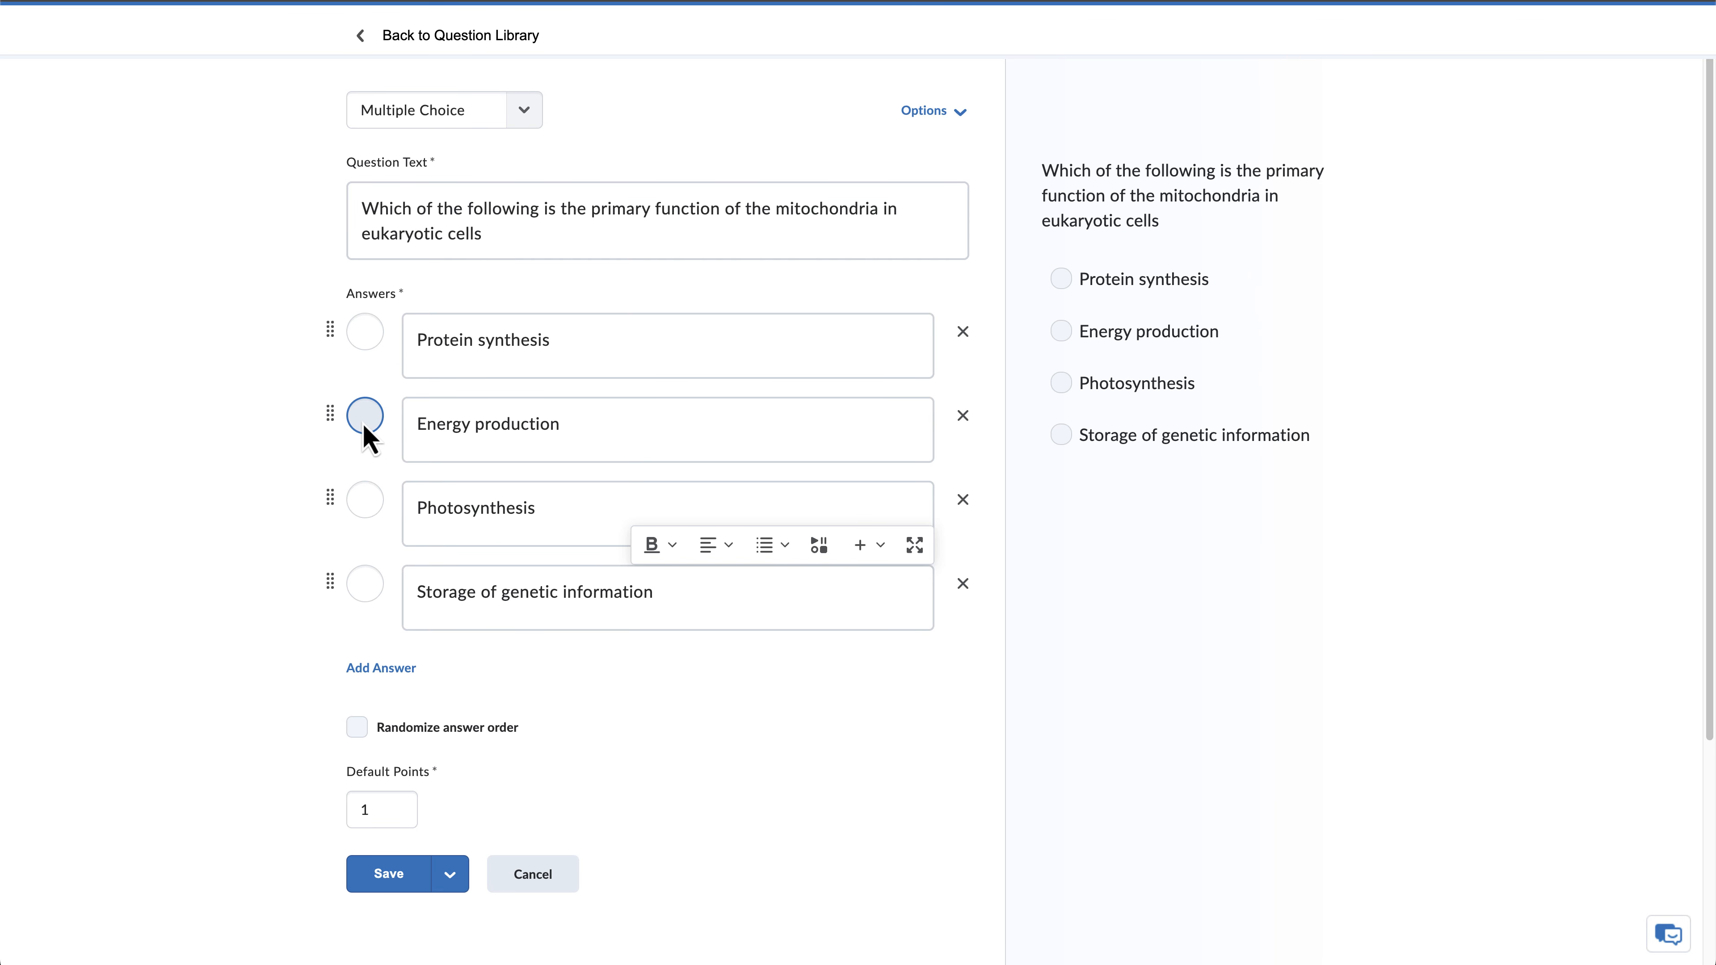
{"action": "left_click", "coordinate": [365, 422]}
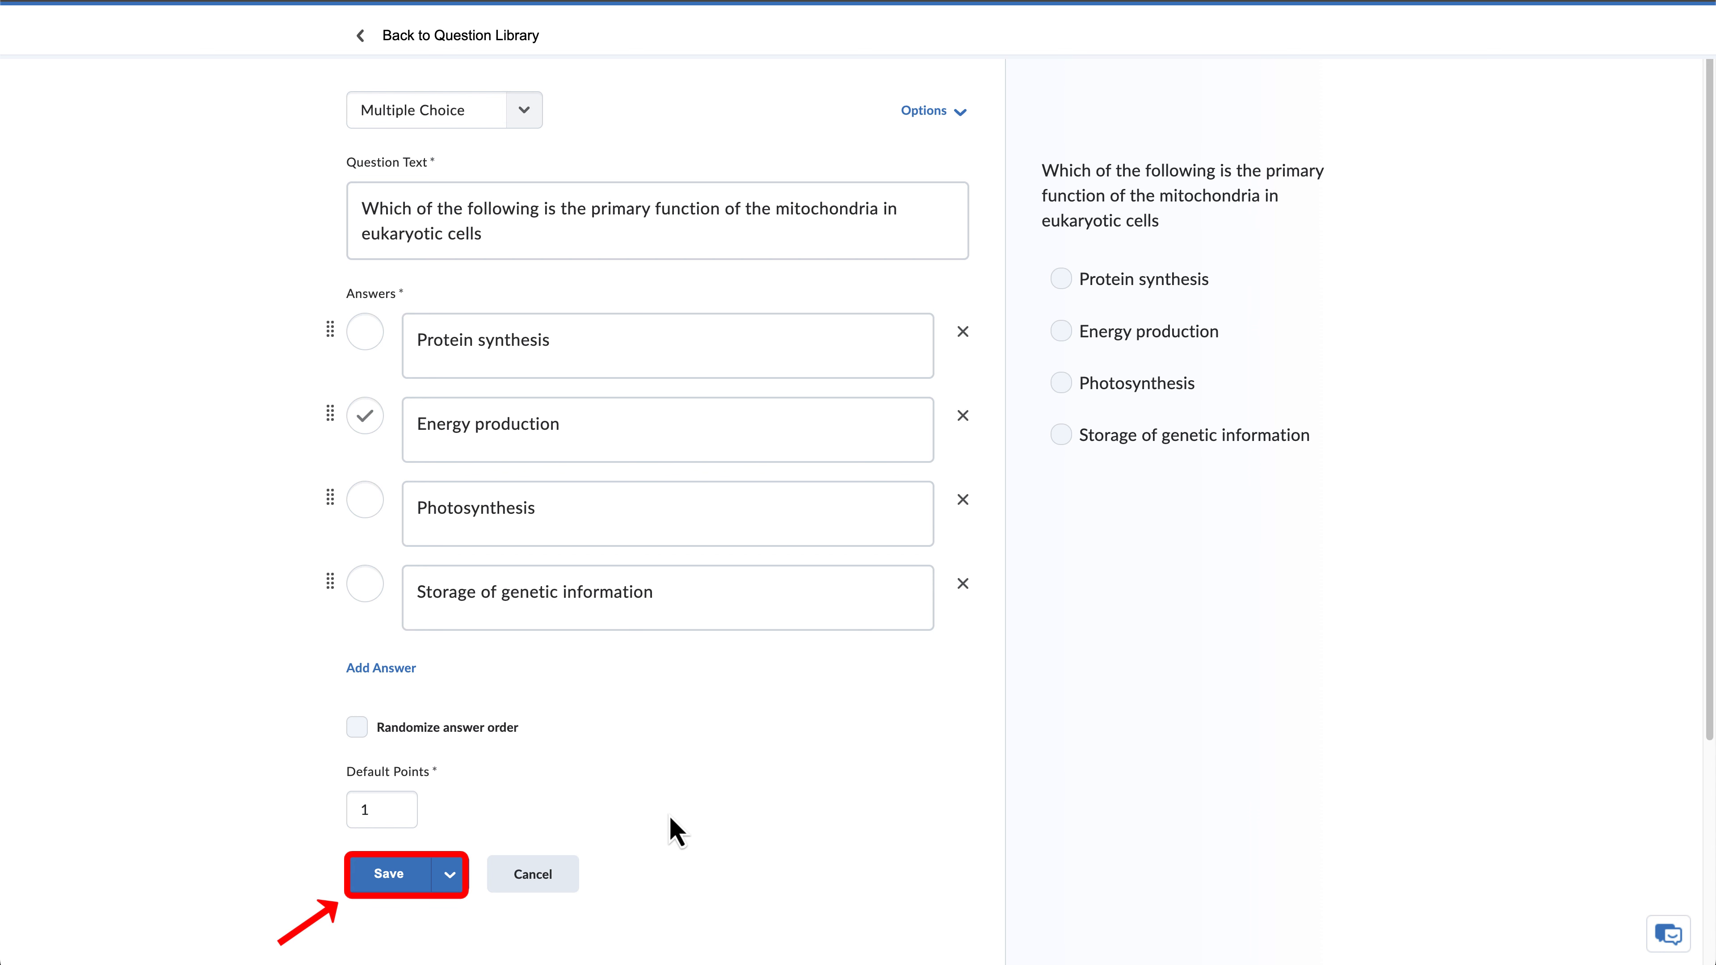
Save the mitochondria question with a copy and return to the Question Library.
{"action": "left_click", "coordinate": [450, 875]}
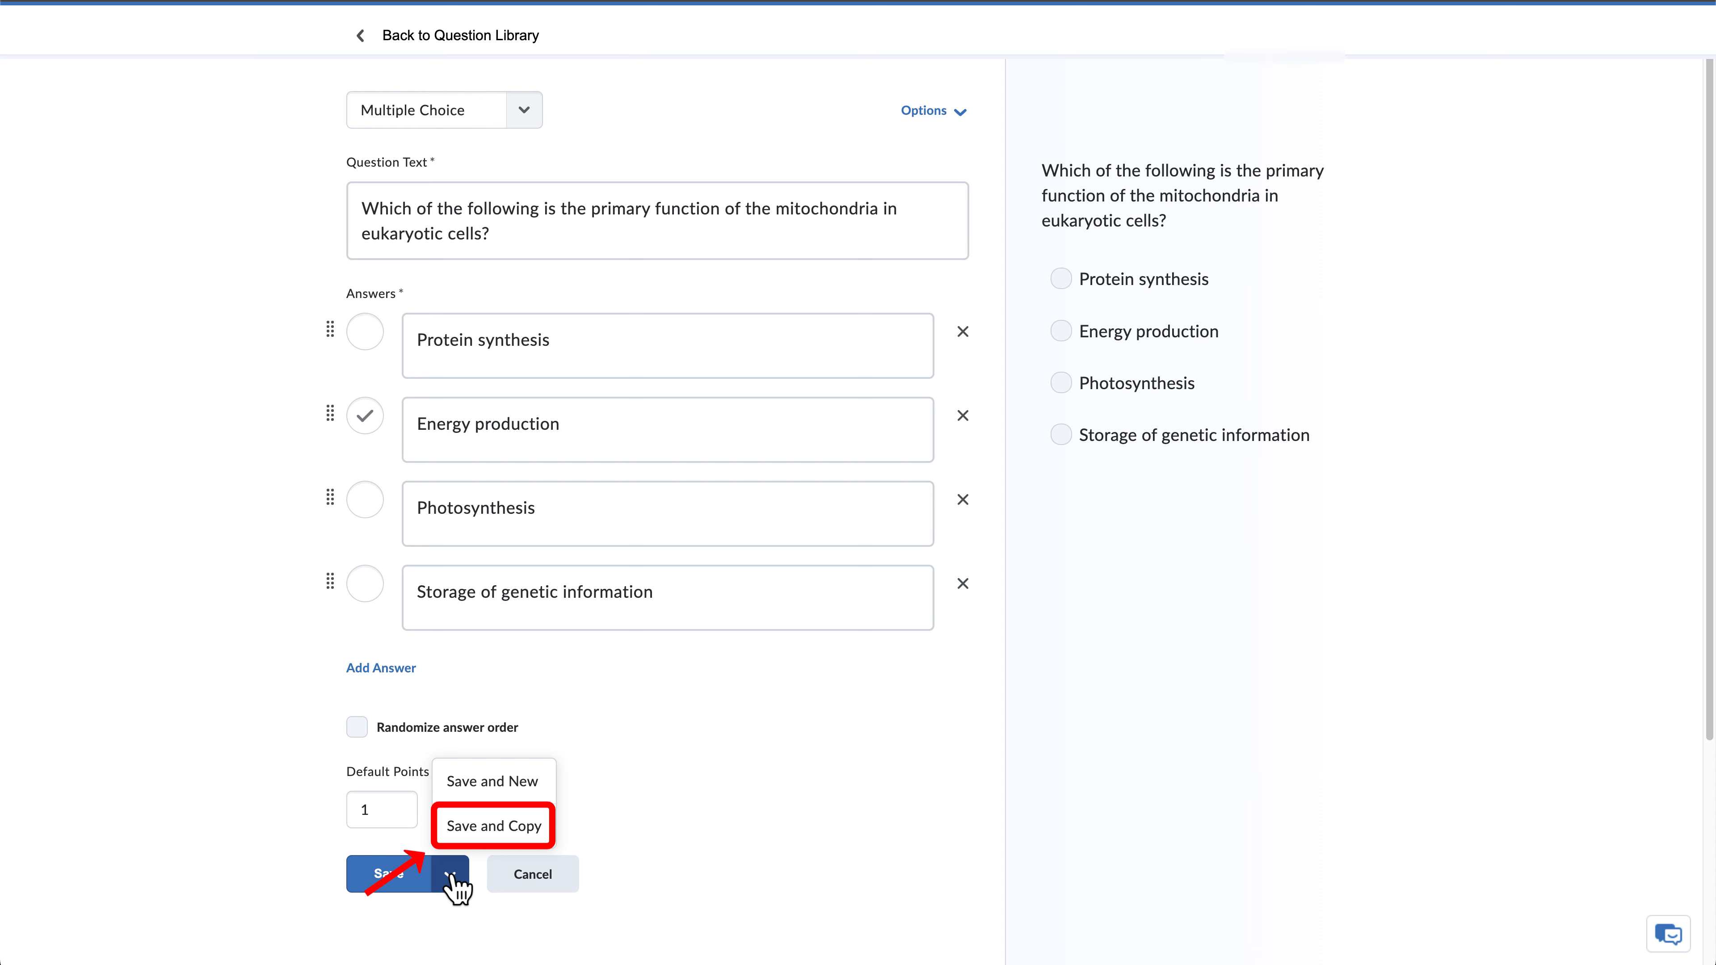
{"action": "left_click", "coordinate": [492, 838]}
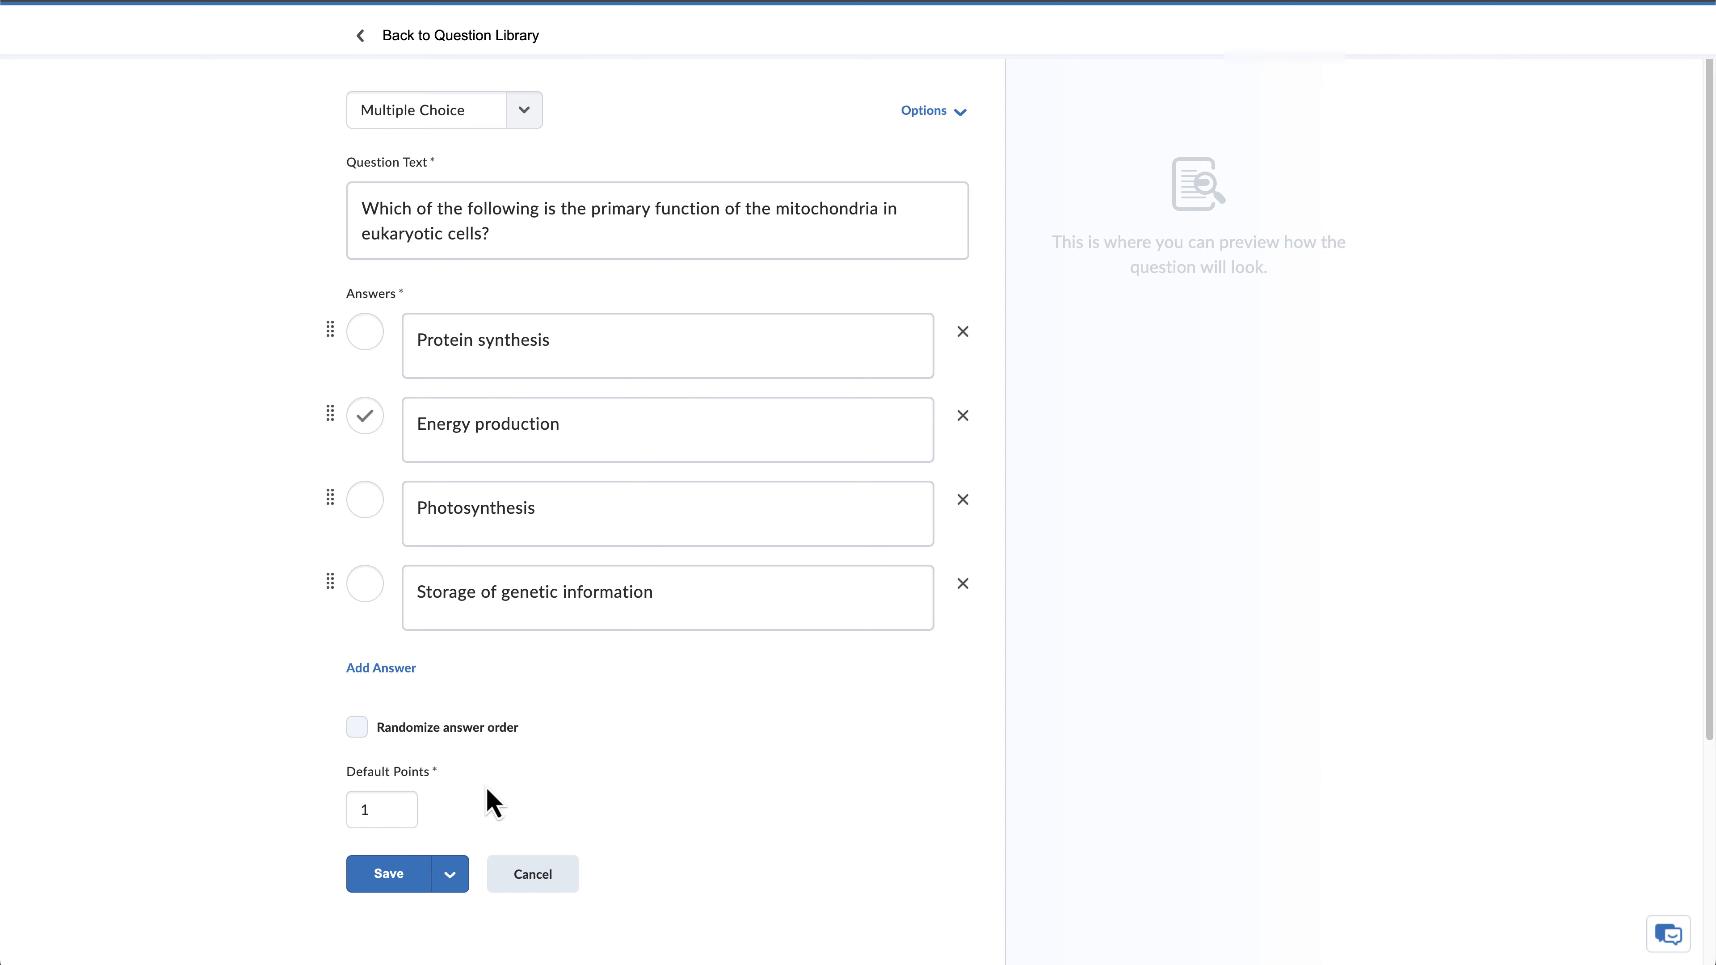
{"action": "left_click", "coordinate": [460, 36]}
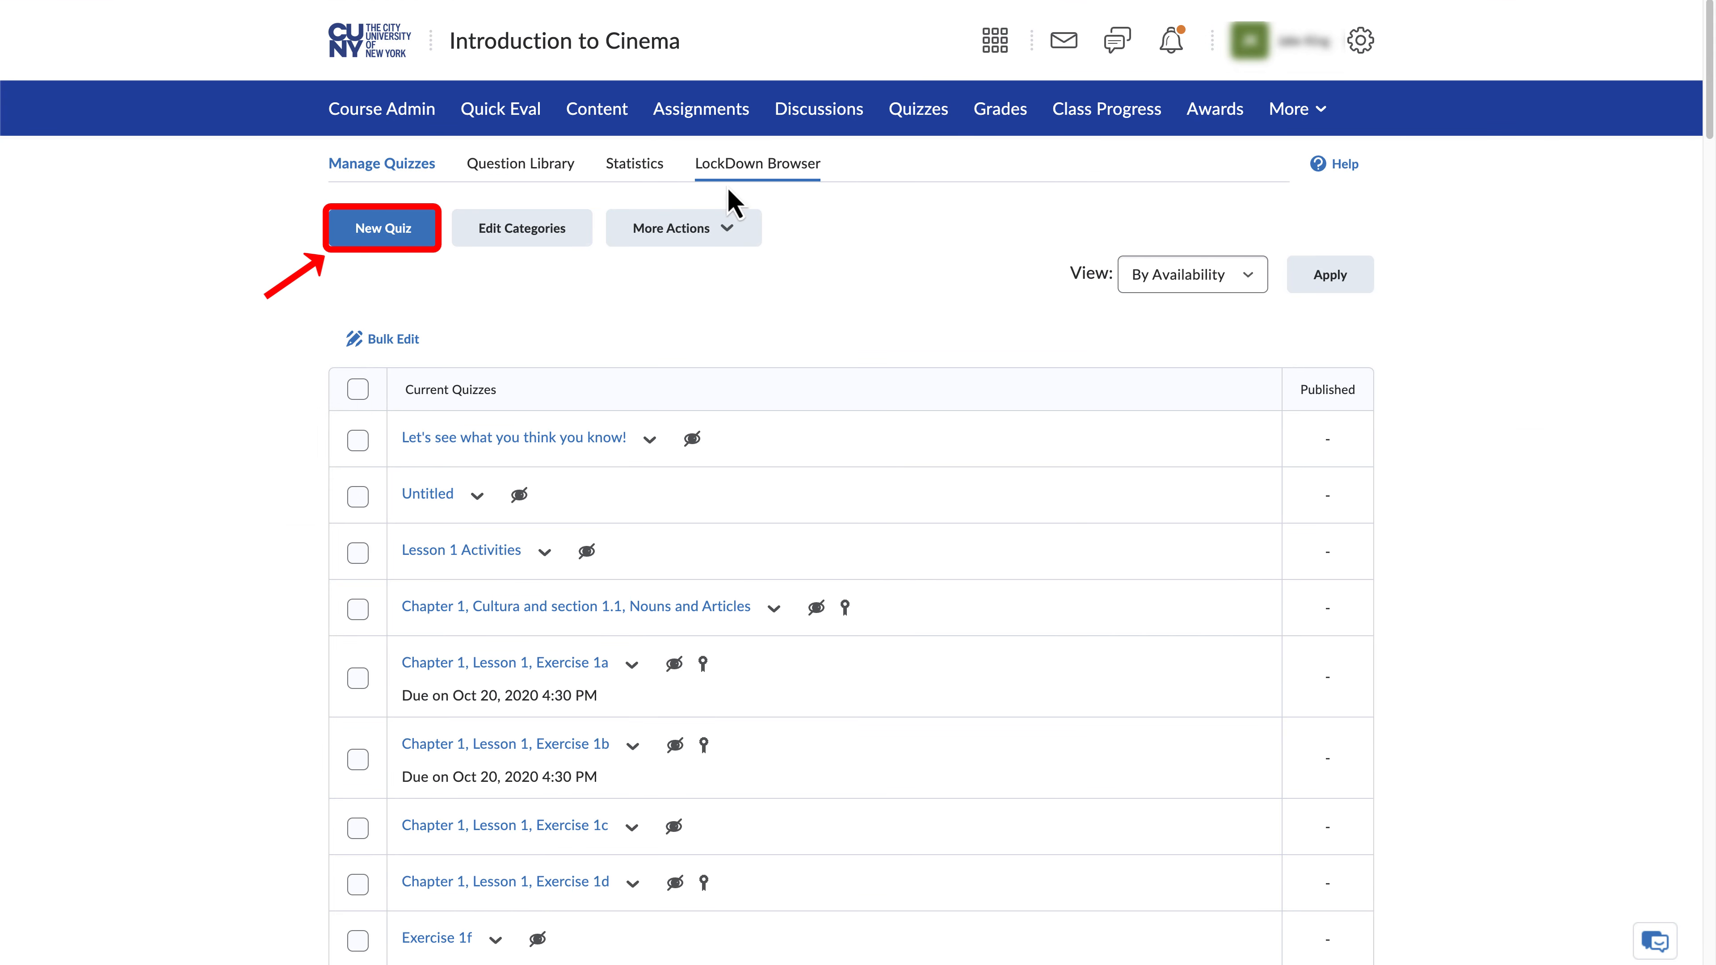
Start a new quiz and open the list of question types for creating its first question.
{"action": "left_click", "coordinate": [400, 245]}
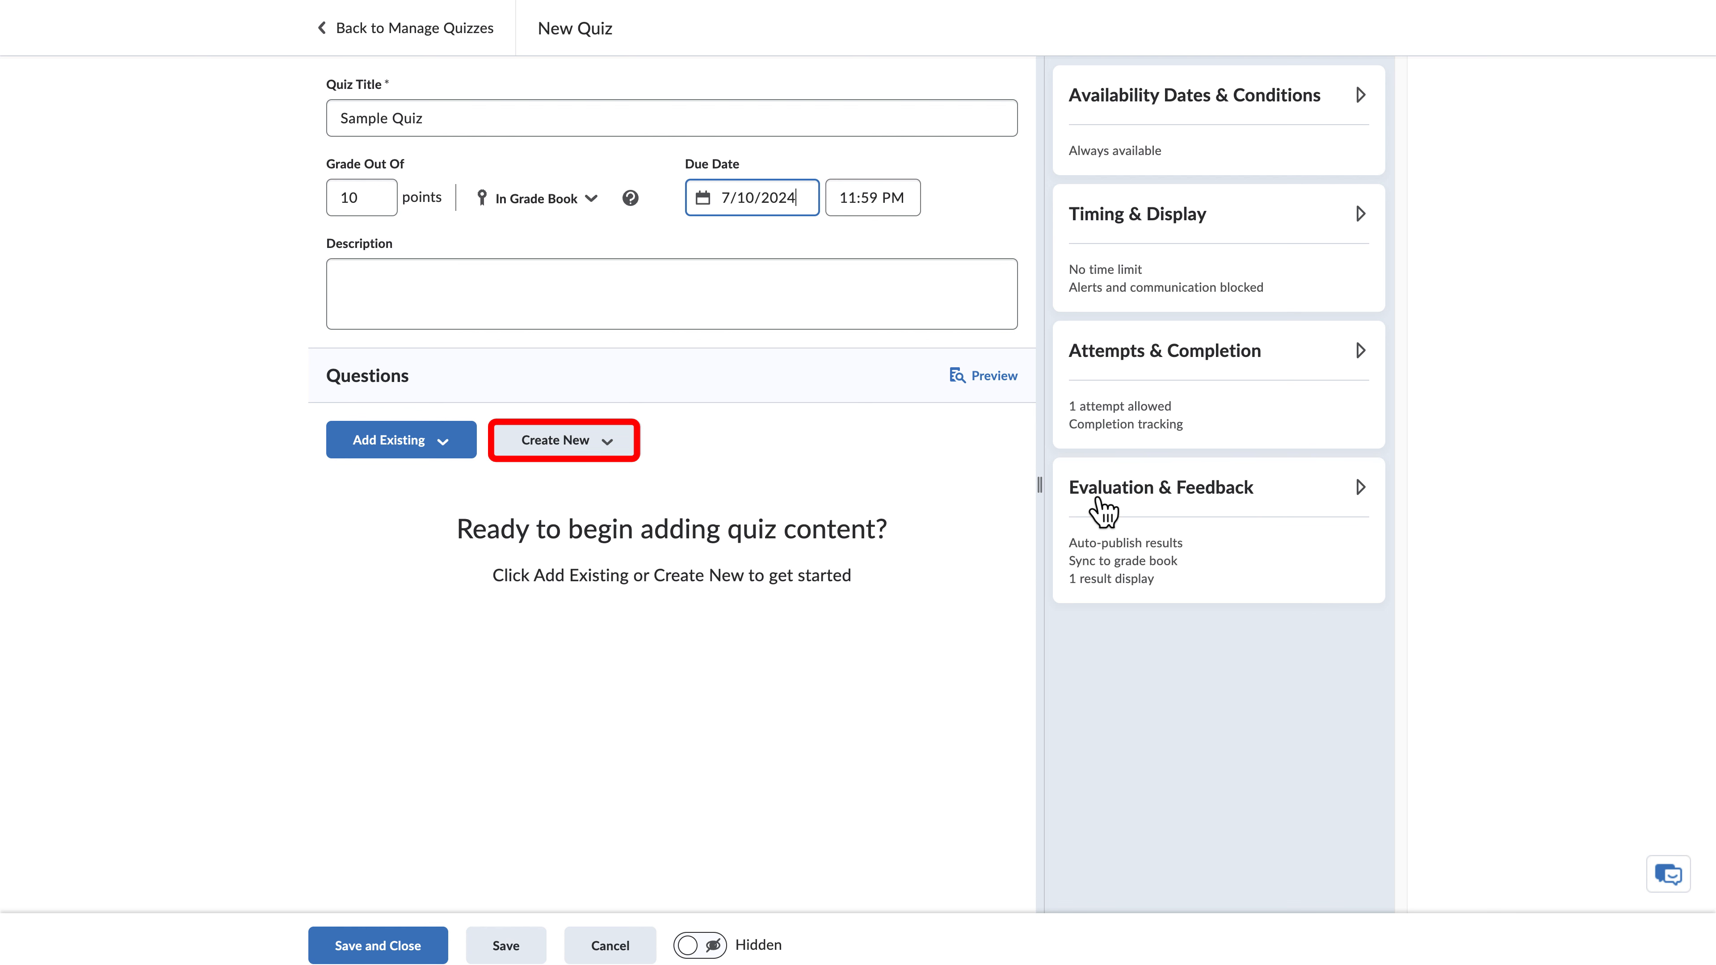
{"action": "left_click", "coordinate": [587, 442]}
{"action": "left_click", "coordinate": [591, 444]}
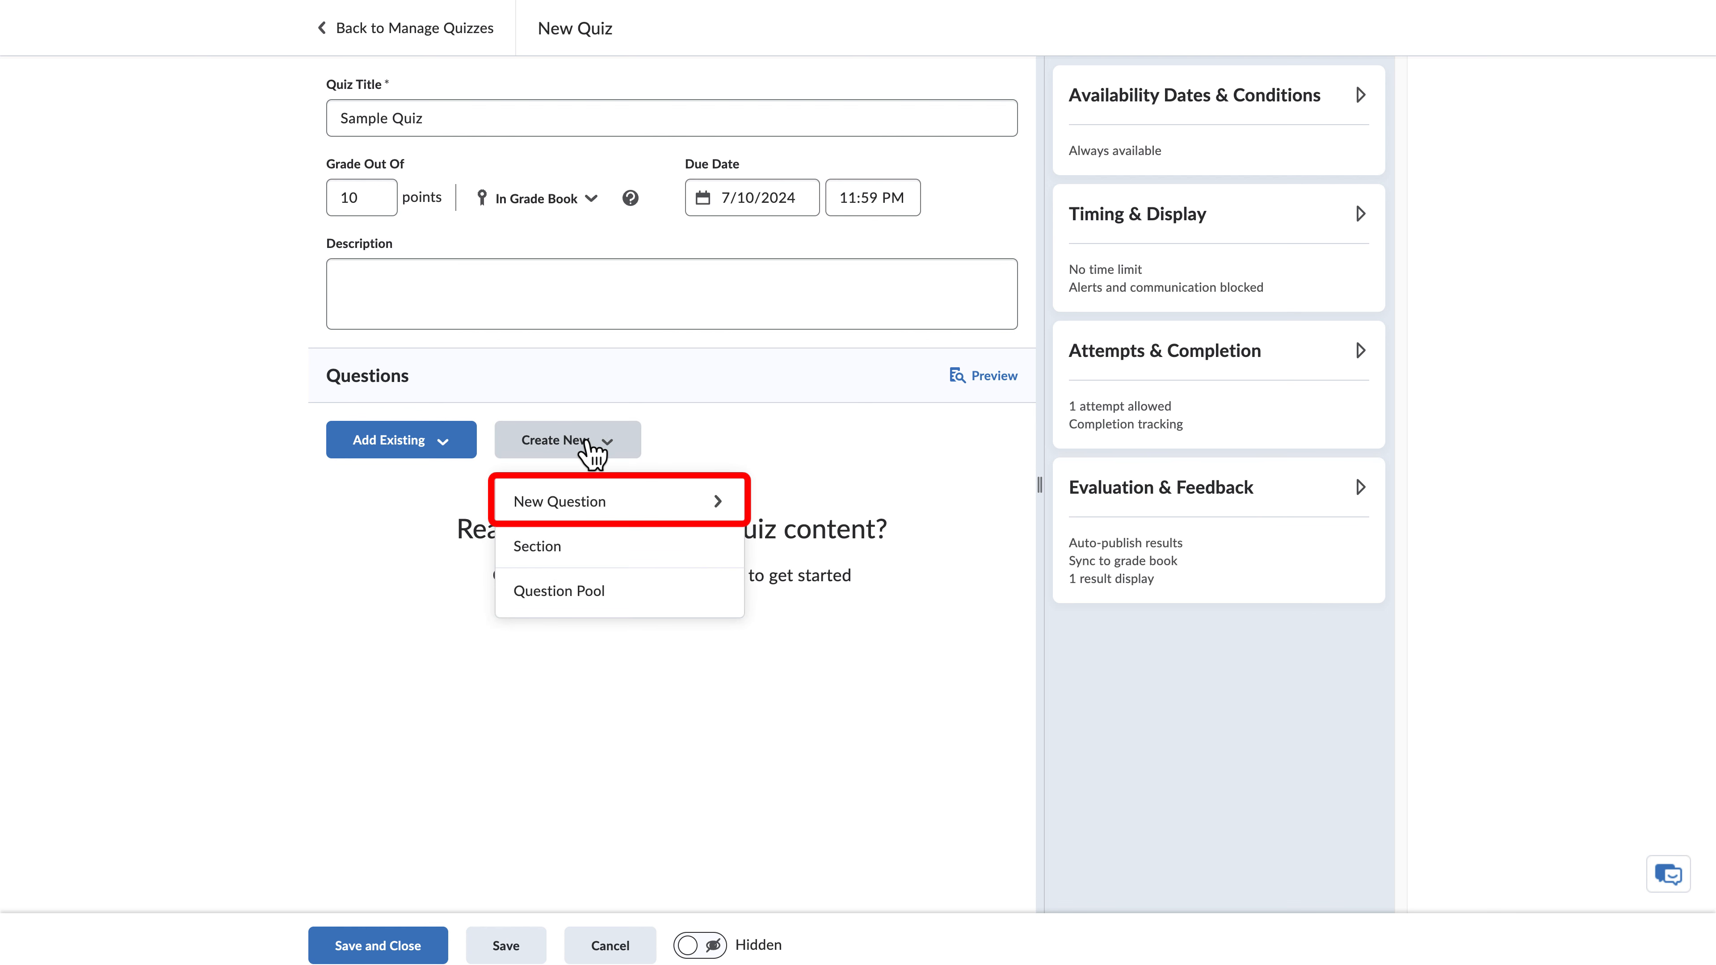
{"action": "left_click", "coordinate": [587, 500]}
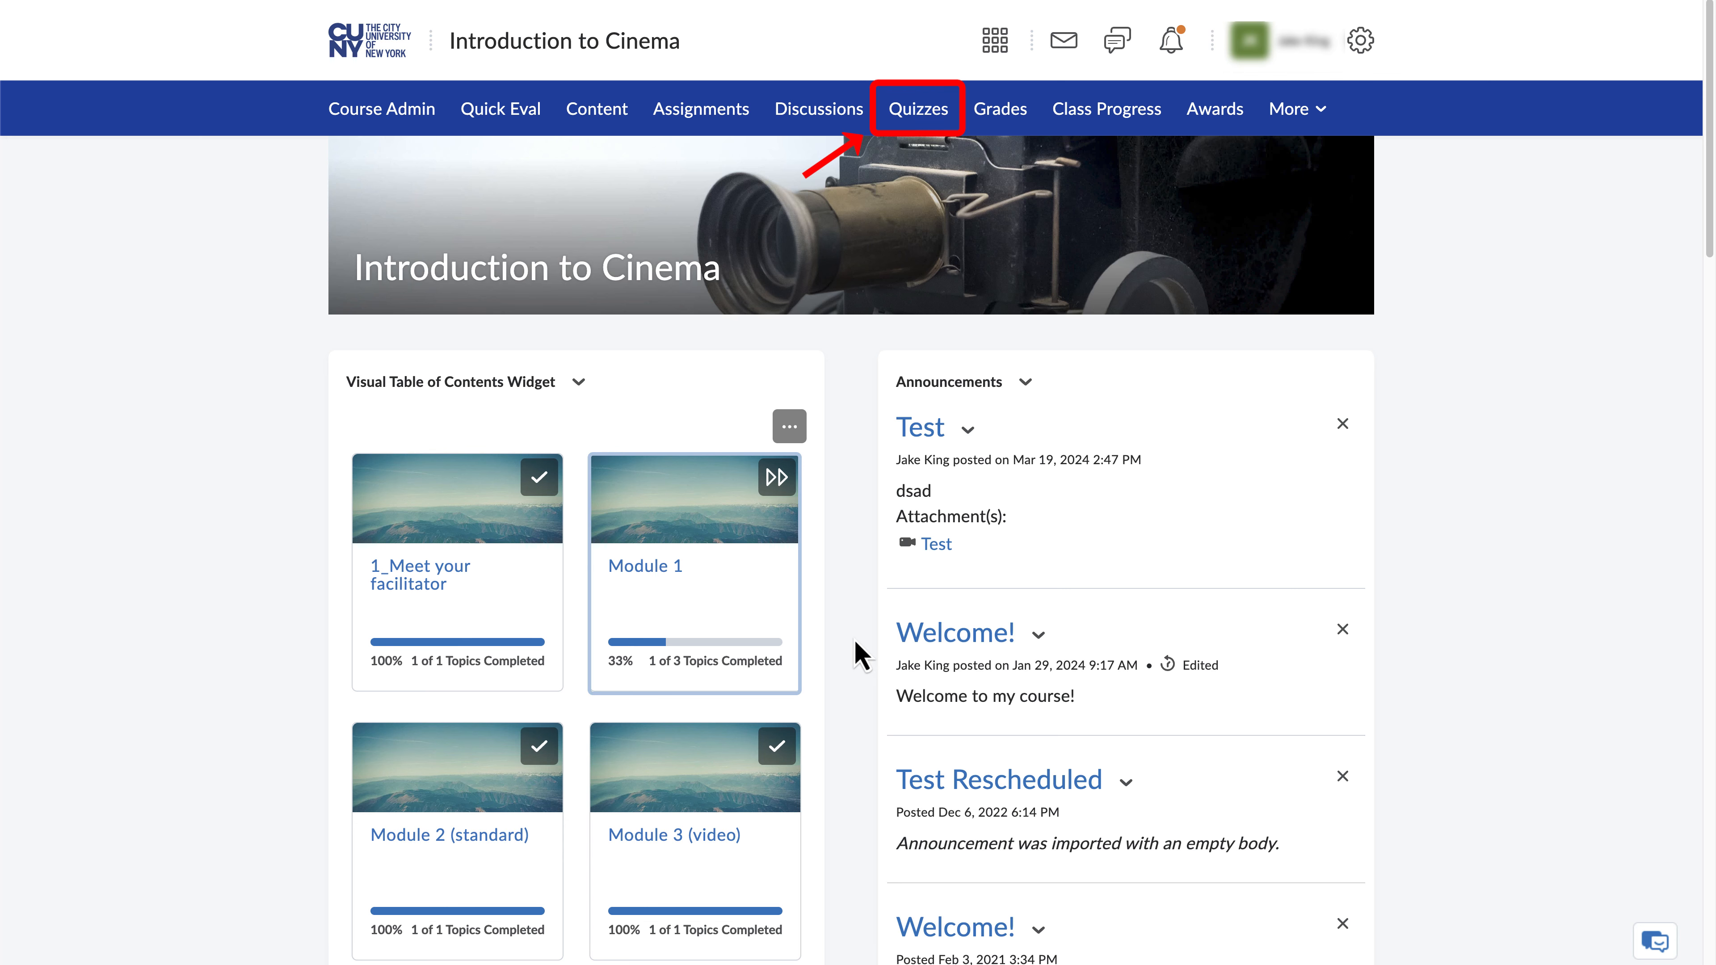
Create a new quiz titled "Sample Quiz", graded out of 10 points and due 7/10/2024.
{"action": "left_click", "coordinate": [919, 119]}
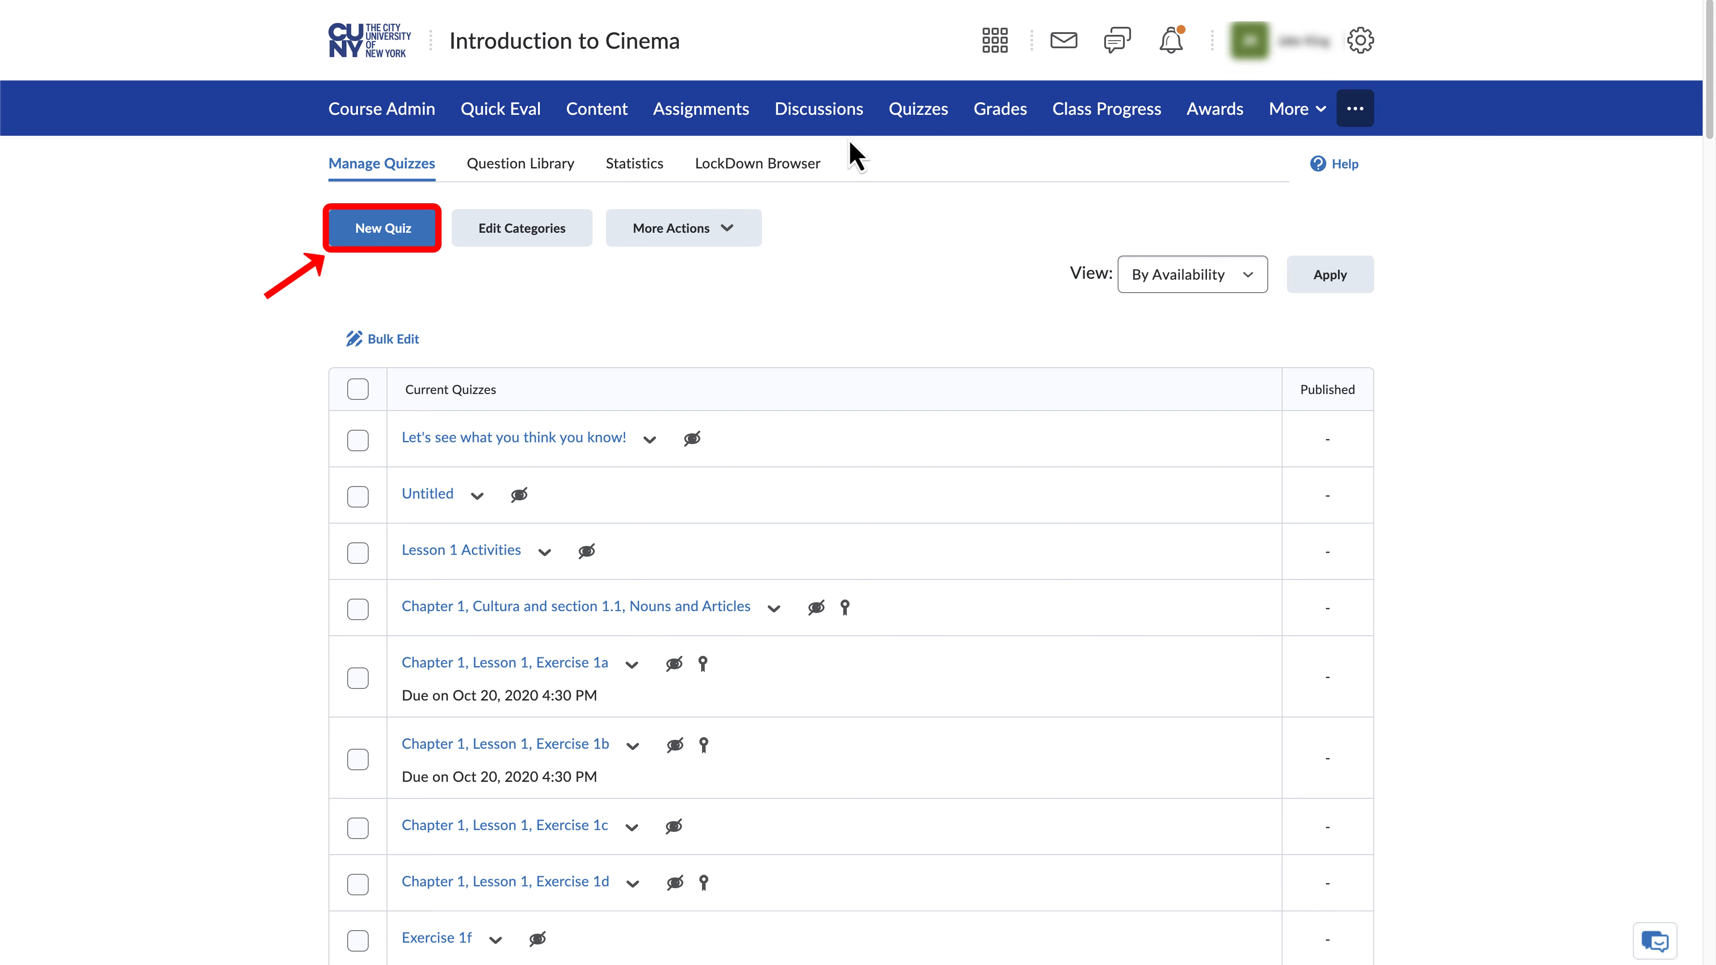
{"action": "left_click", "coordinate": [400, 249]}
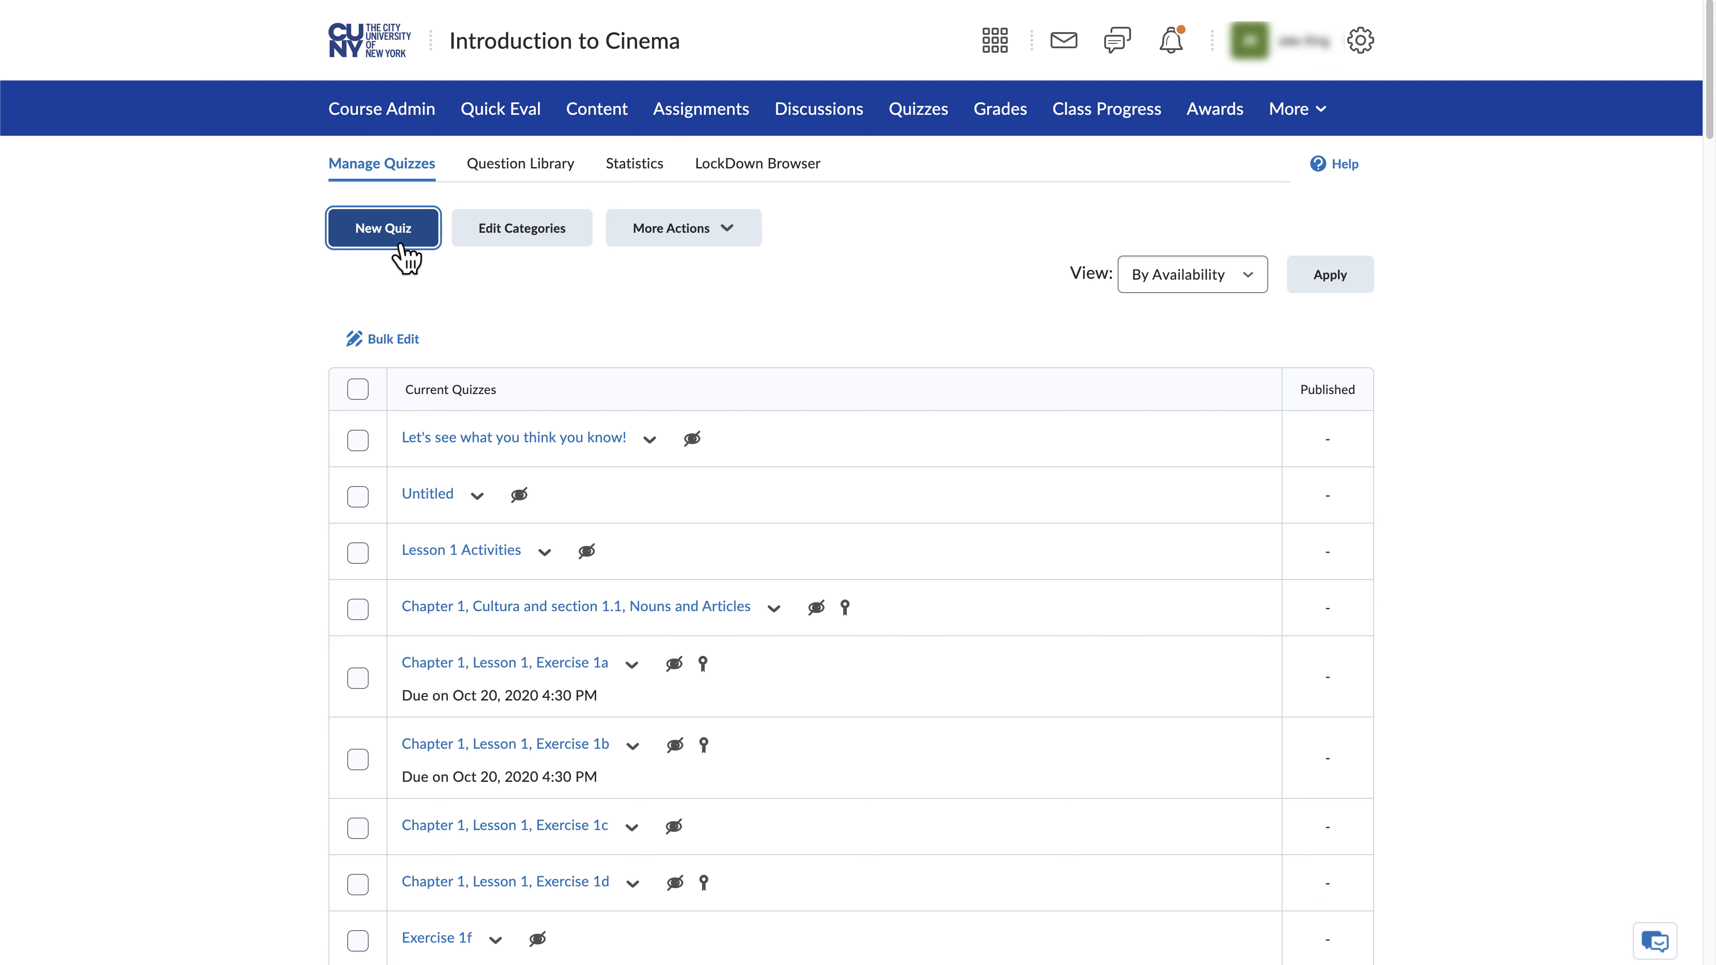
{"action": "left_click", "coordinate": [457, 127]}
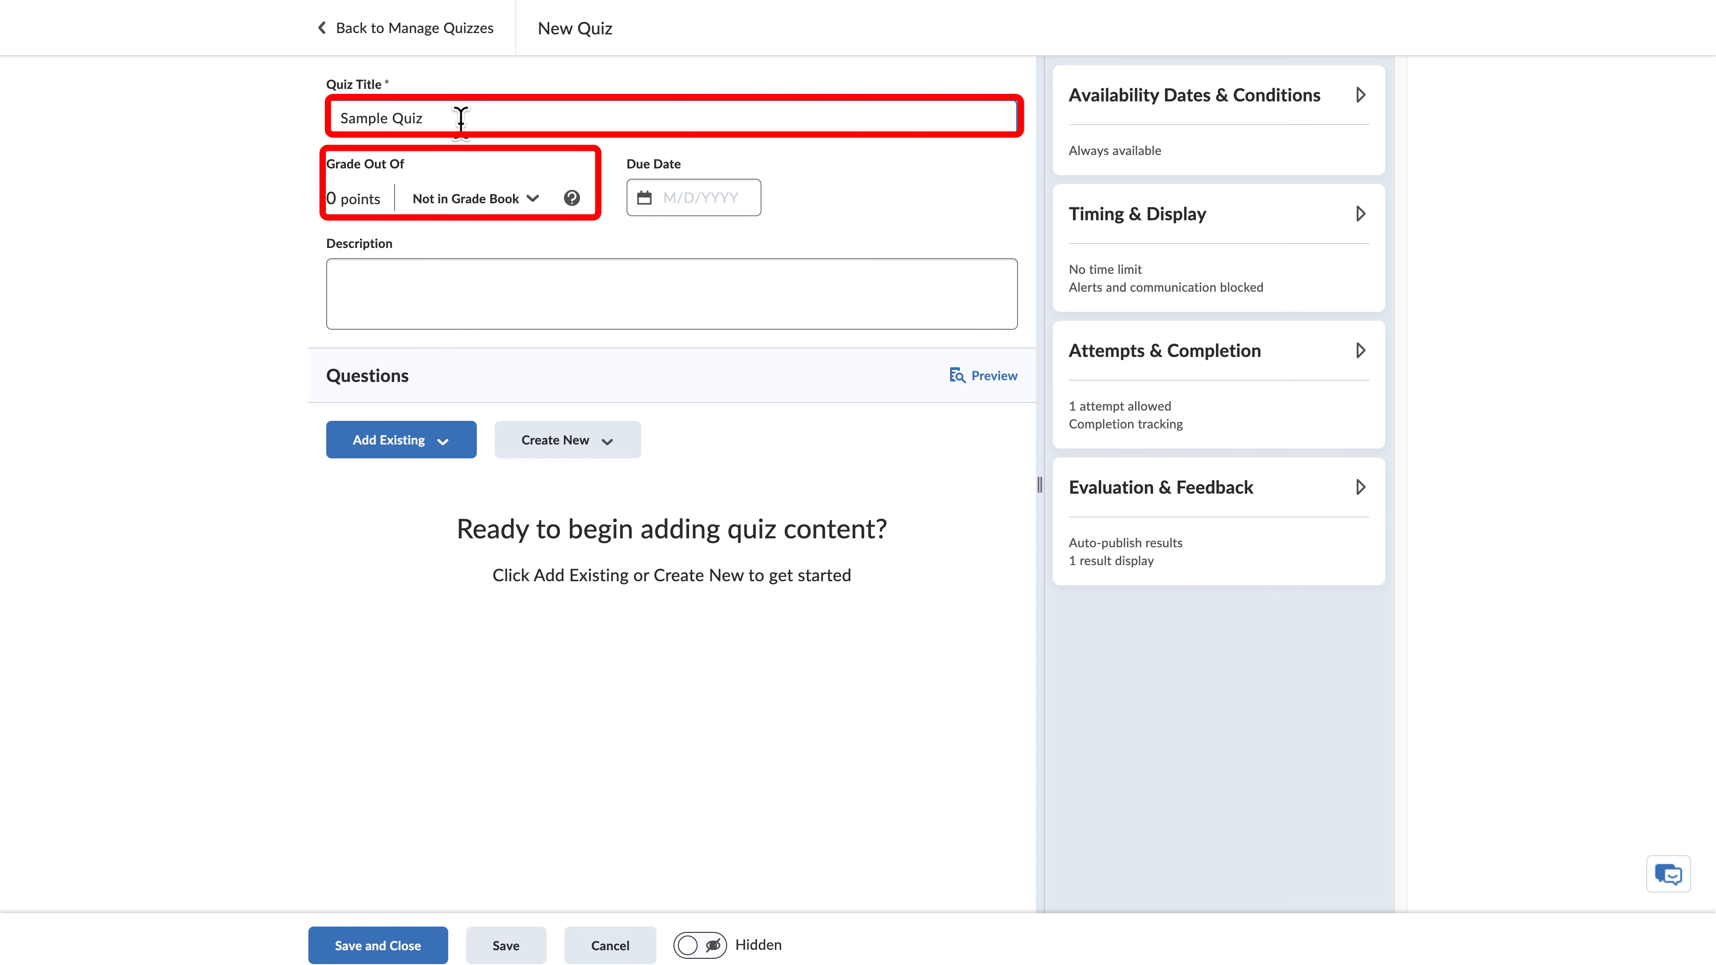
{"action": "left_click", "coordinate": [364, 198]}
{"action": "type", "text": "10"}
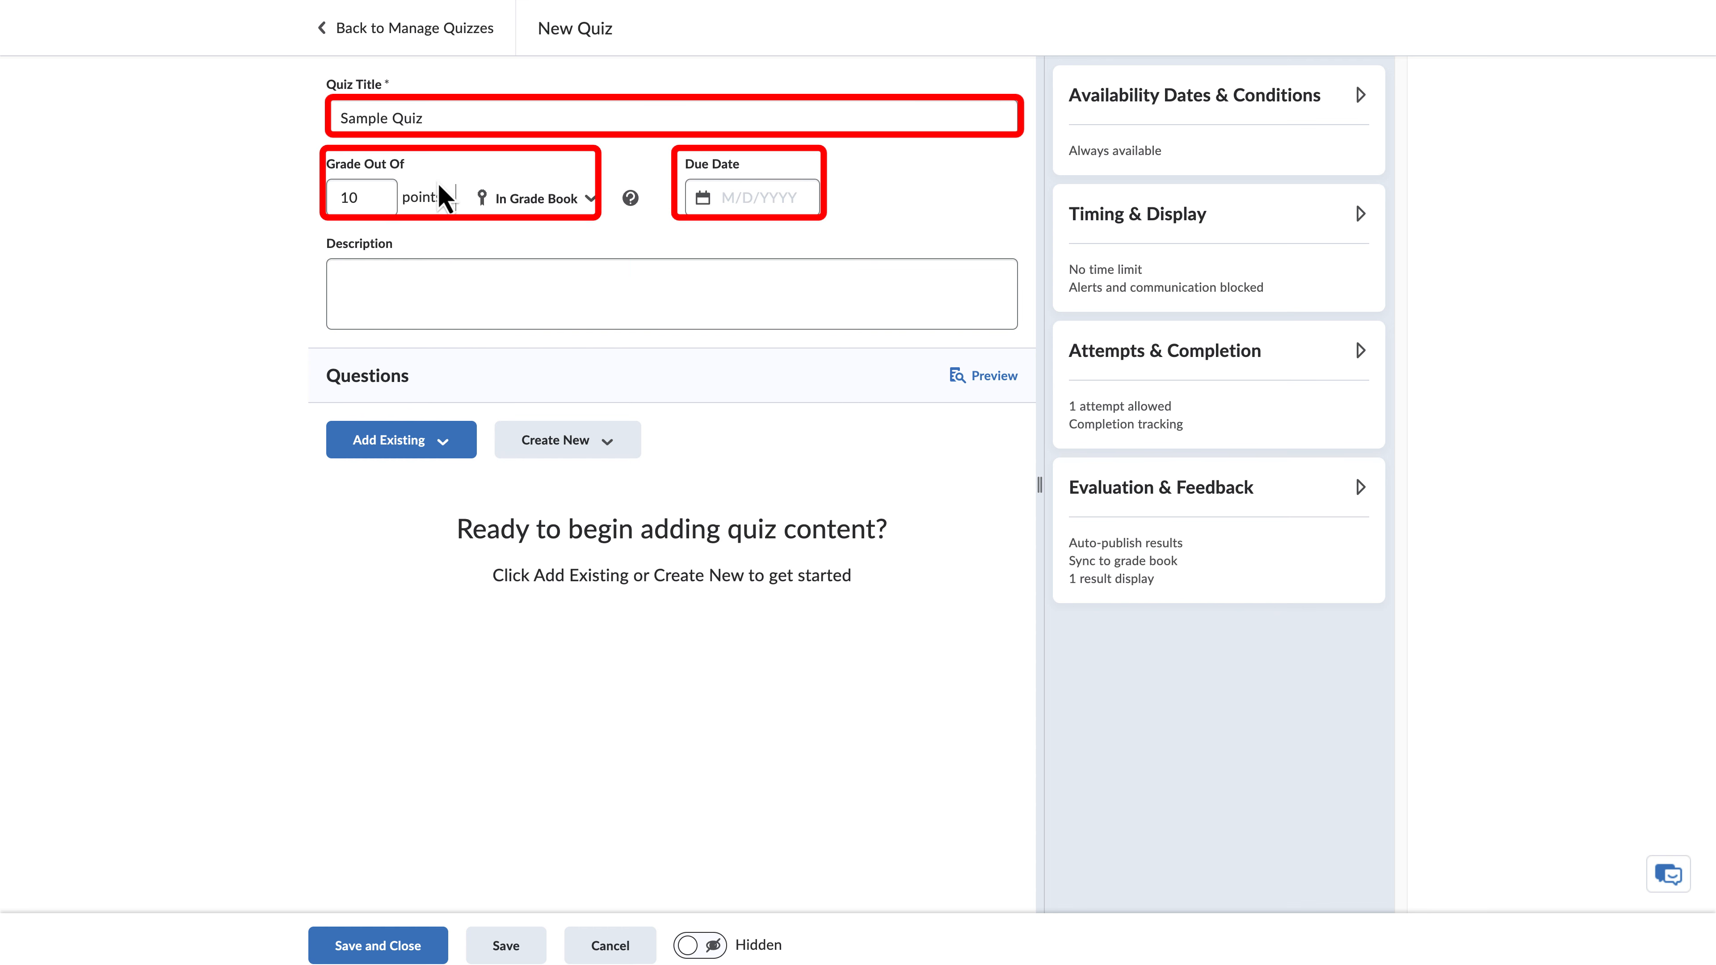
{"action": "left_click", "coordinate": [751, 196]}
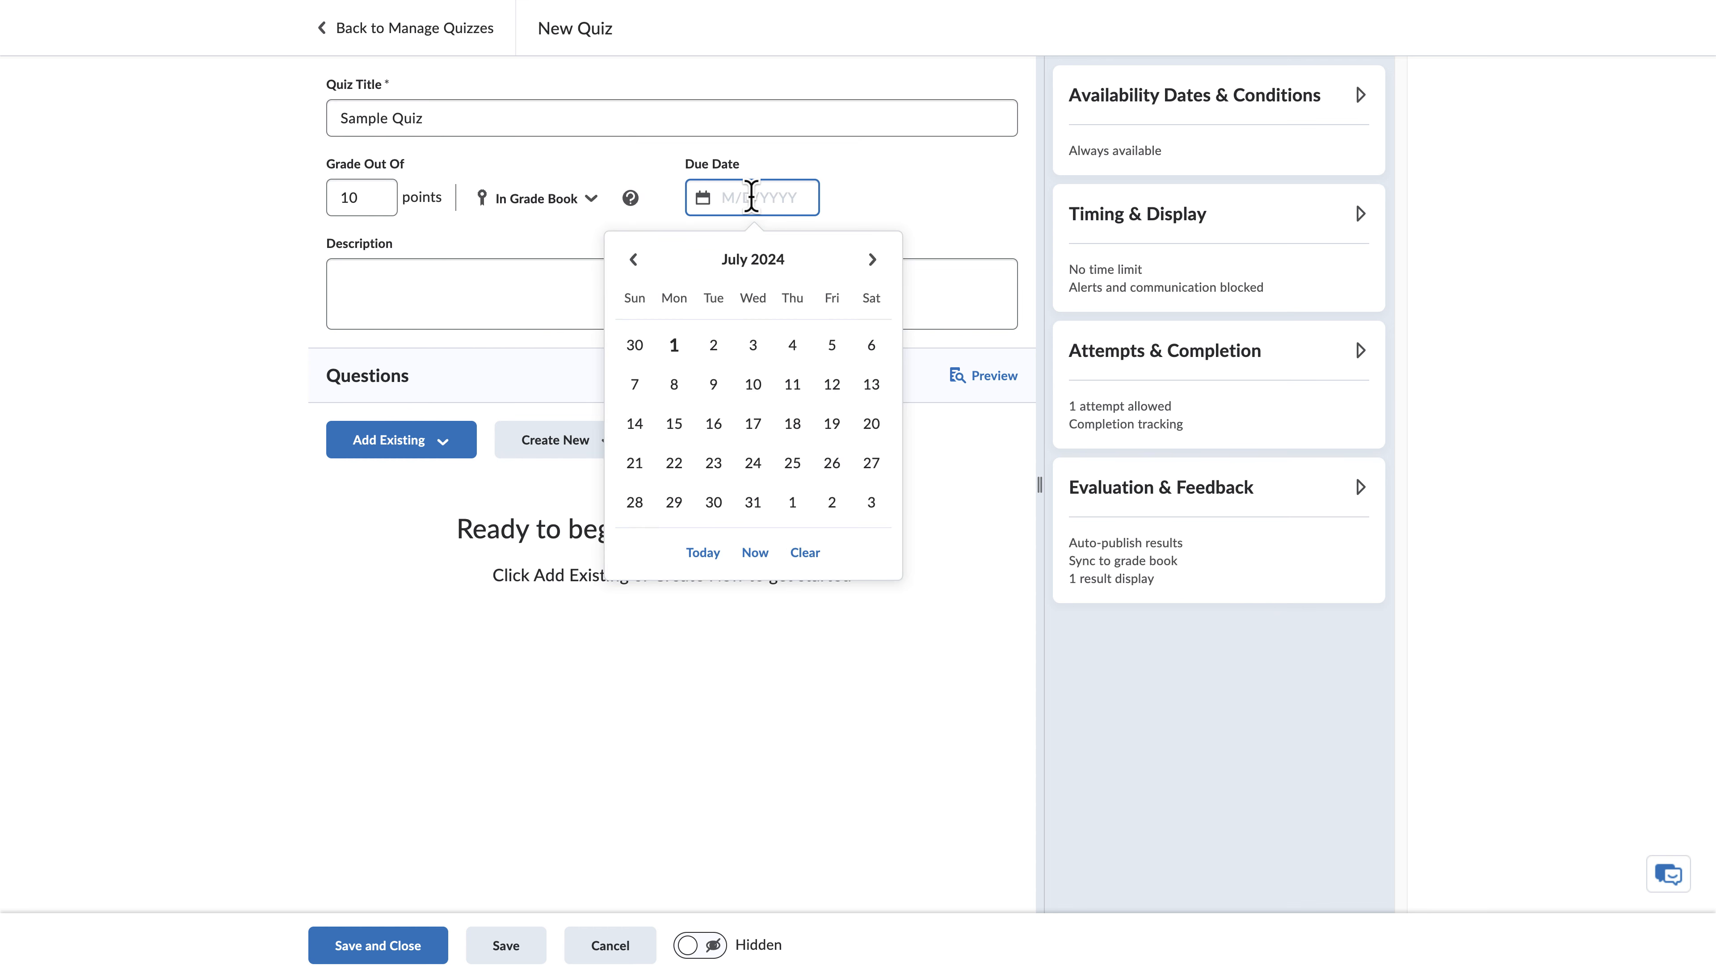
{"action": "left_click", "coordinate": [753, 385]}
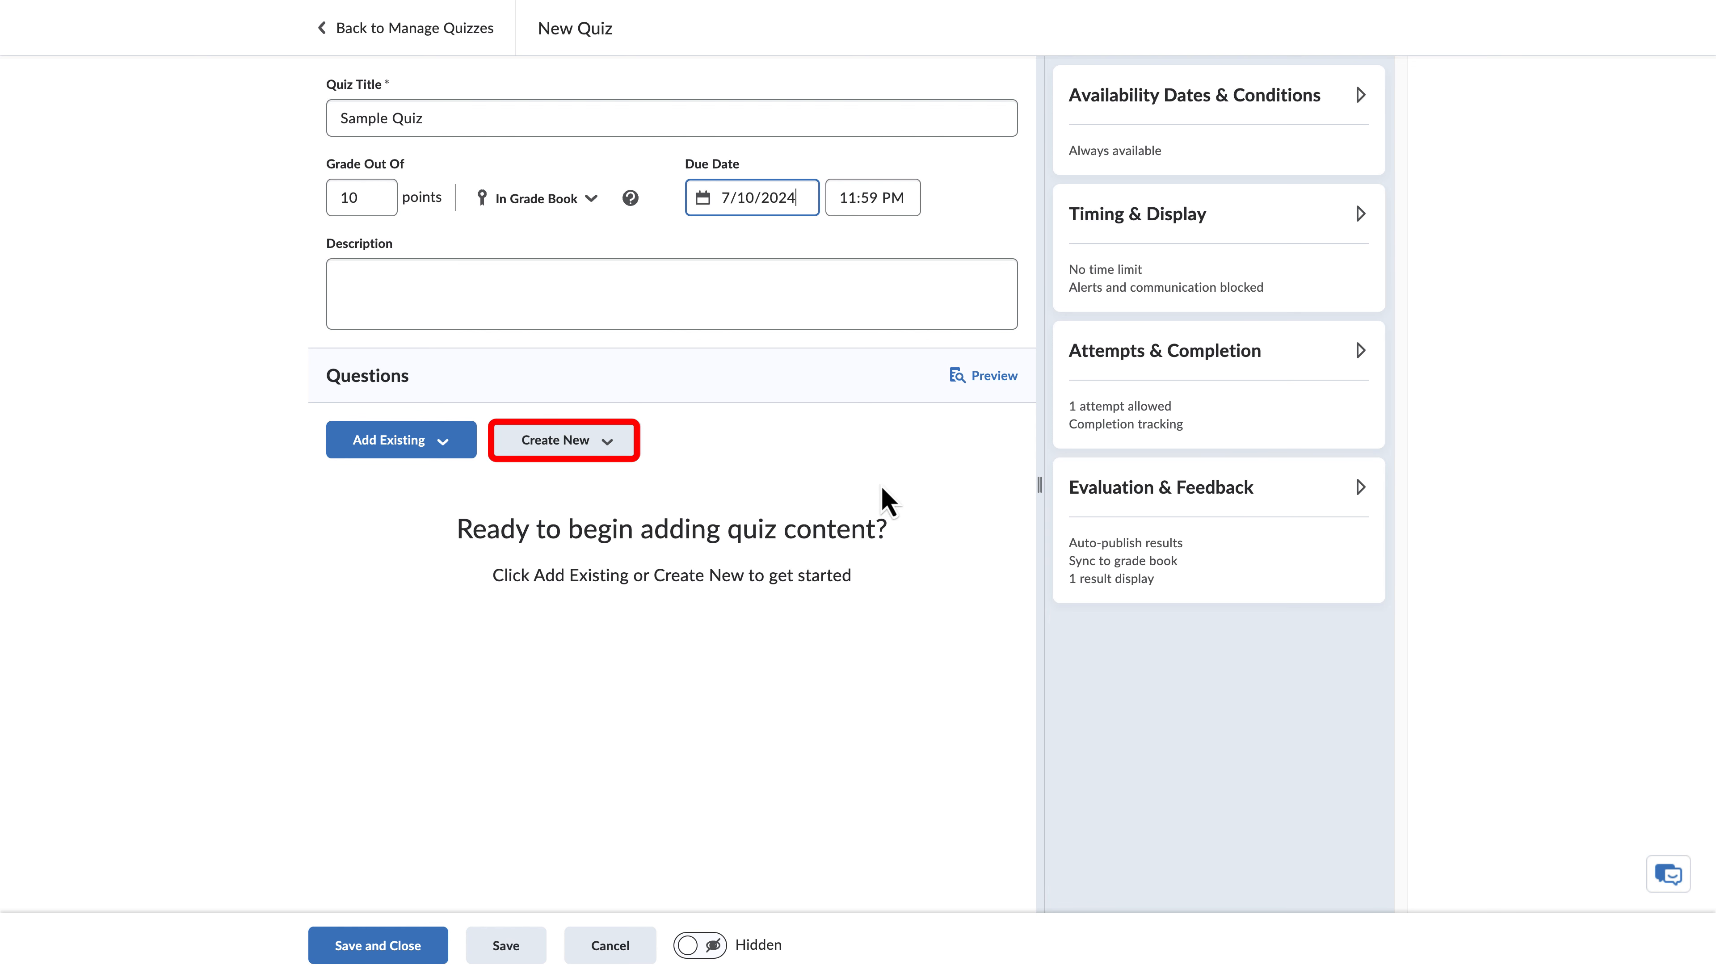
Start a new multiple choice question in Sample Quiz.
{"action": "left_click", "coordinate": [595, 447]}
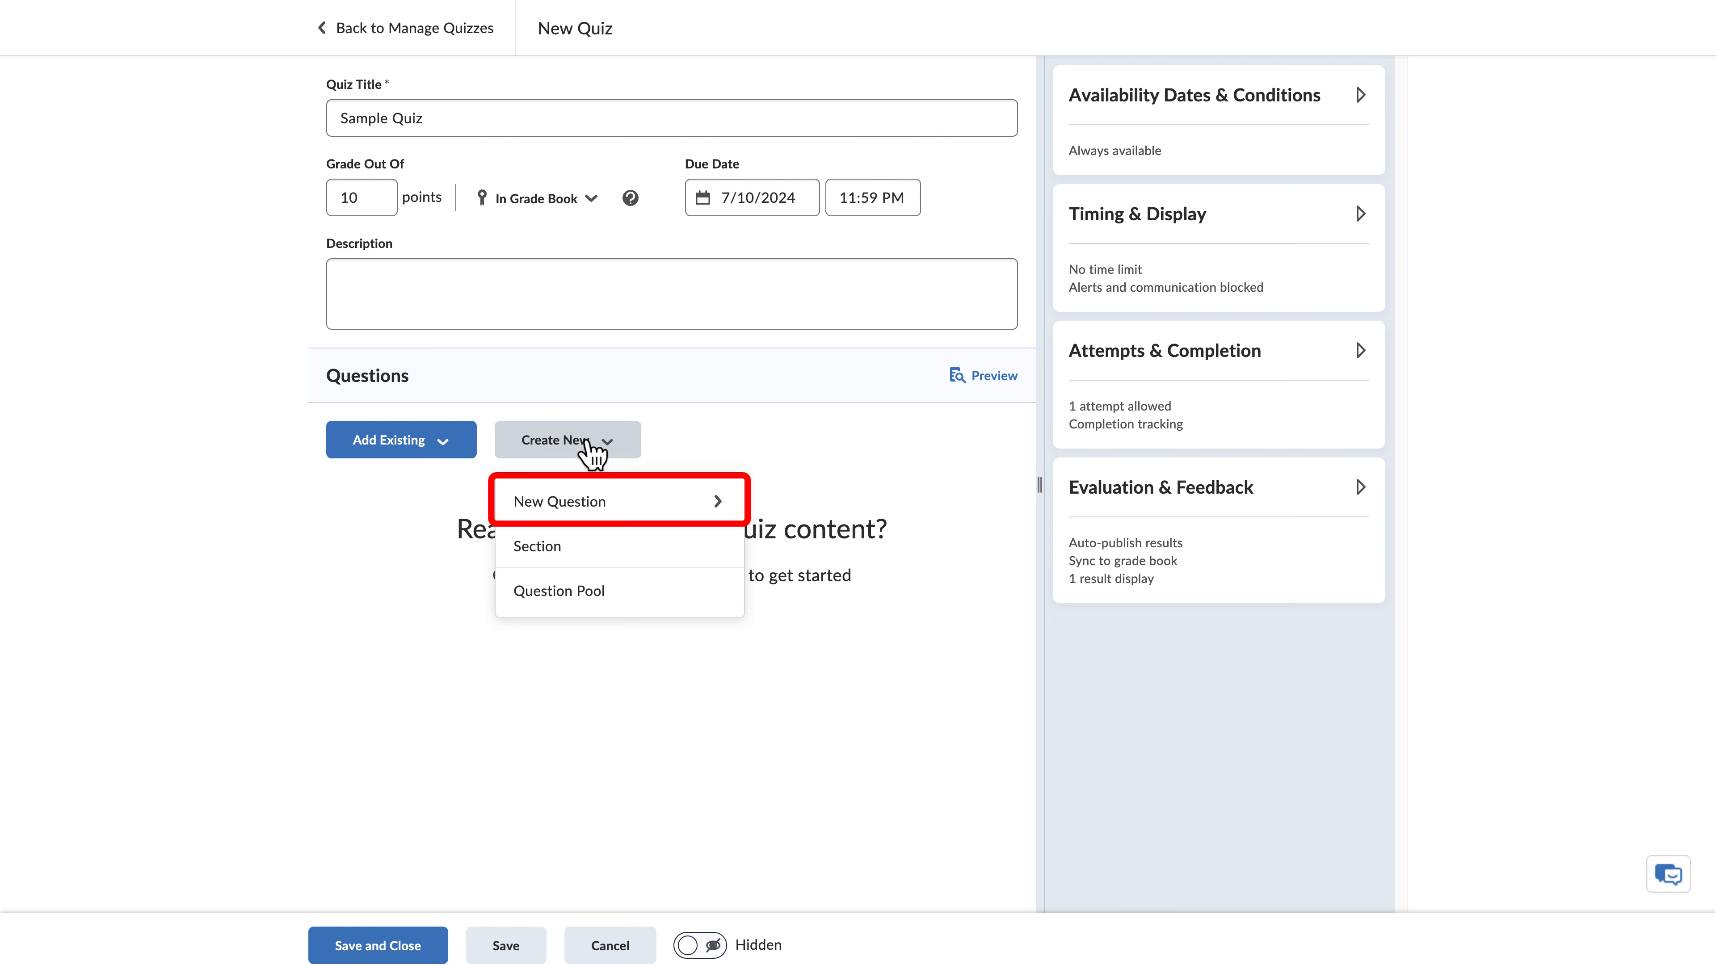
{"action": "left_click", "coordinate": [590, 499]}
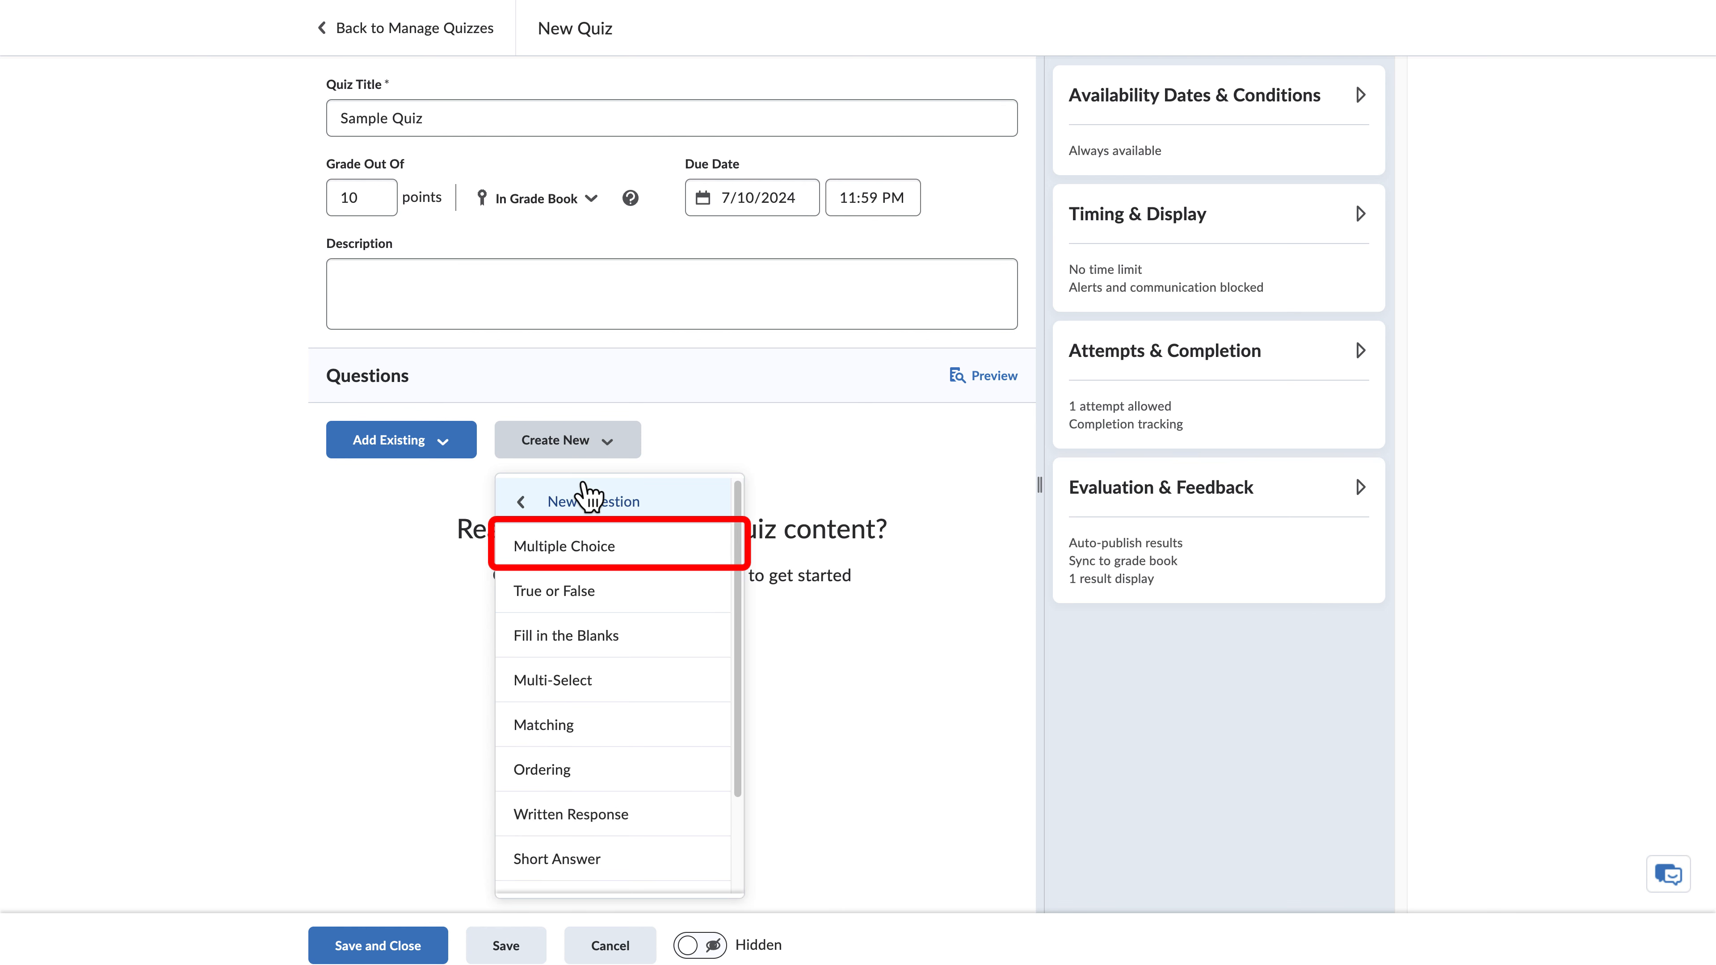
{"action": "left_click", "coordinate": [674, 547]}
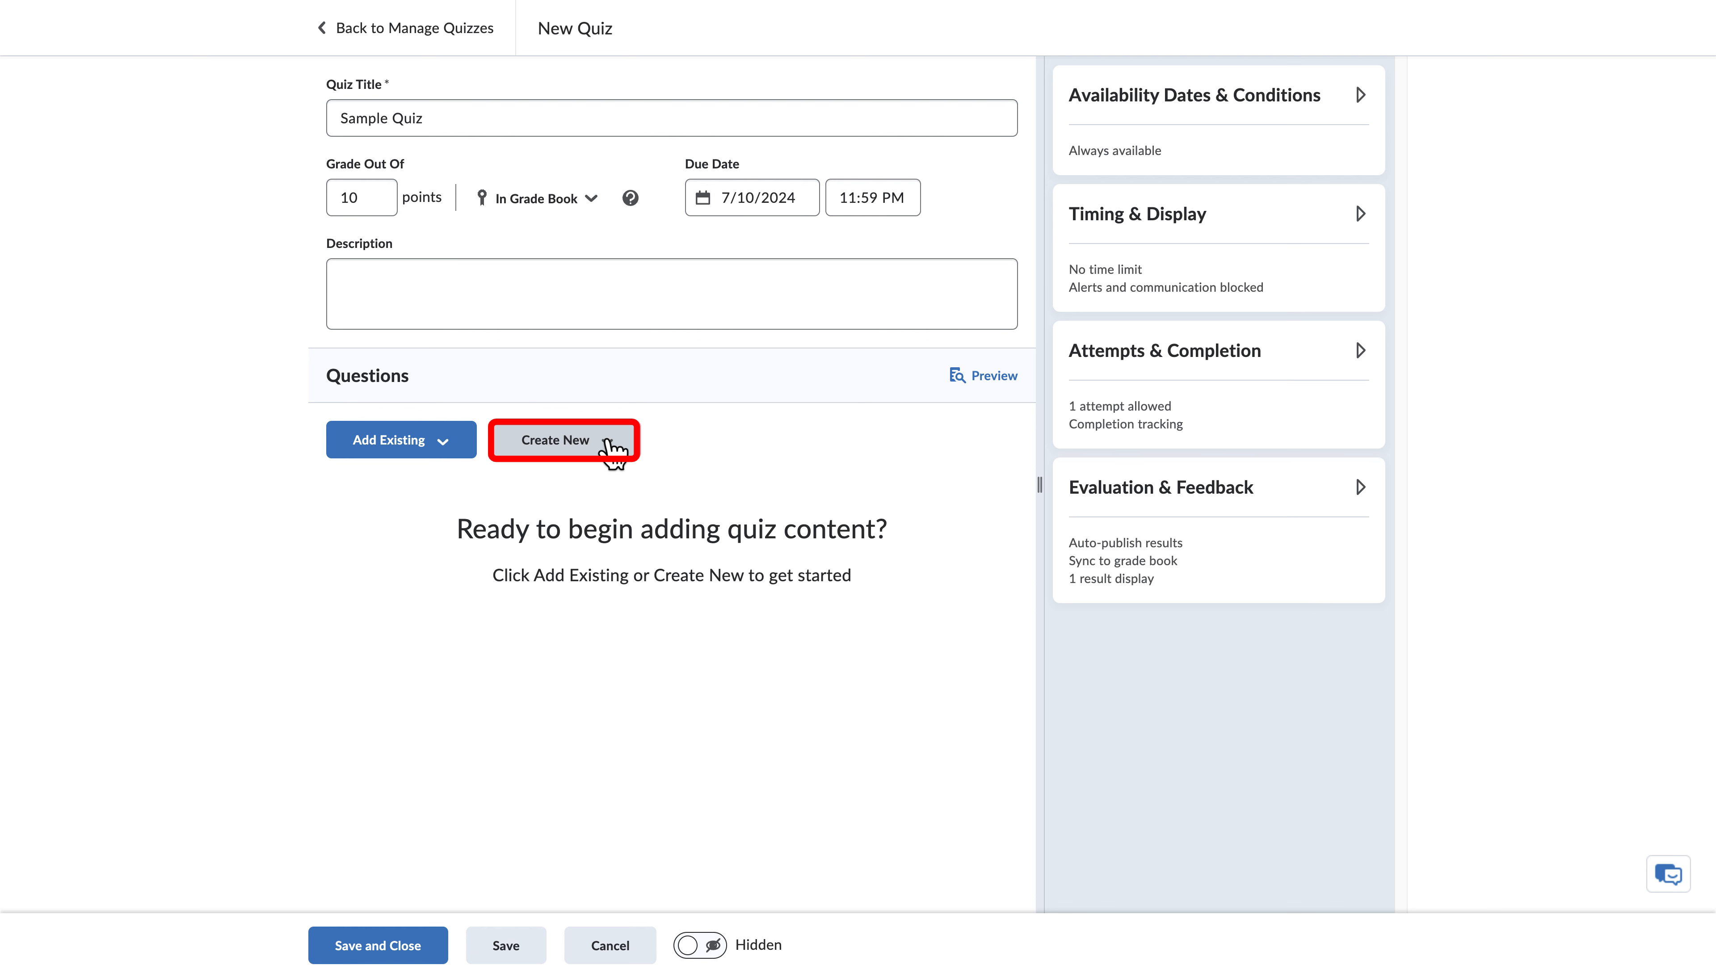
Open the form for creating a new multiple choice question within Sample Quiz.
{"action": "left_click", "coordinate": [611, 446]}
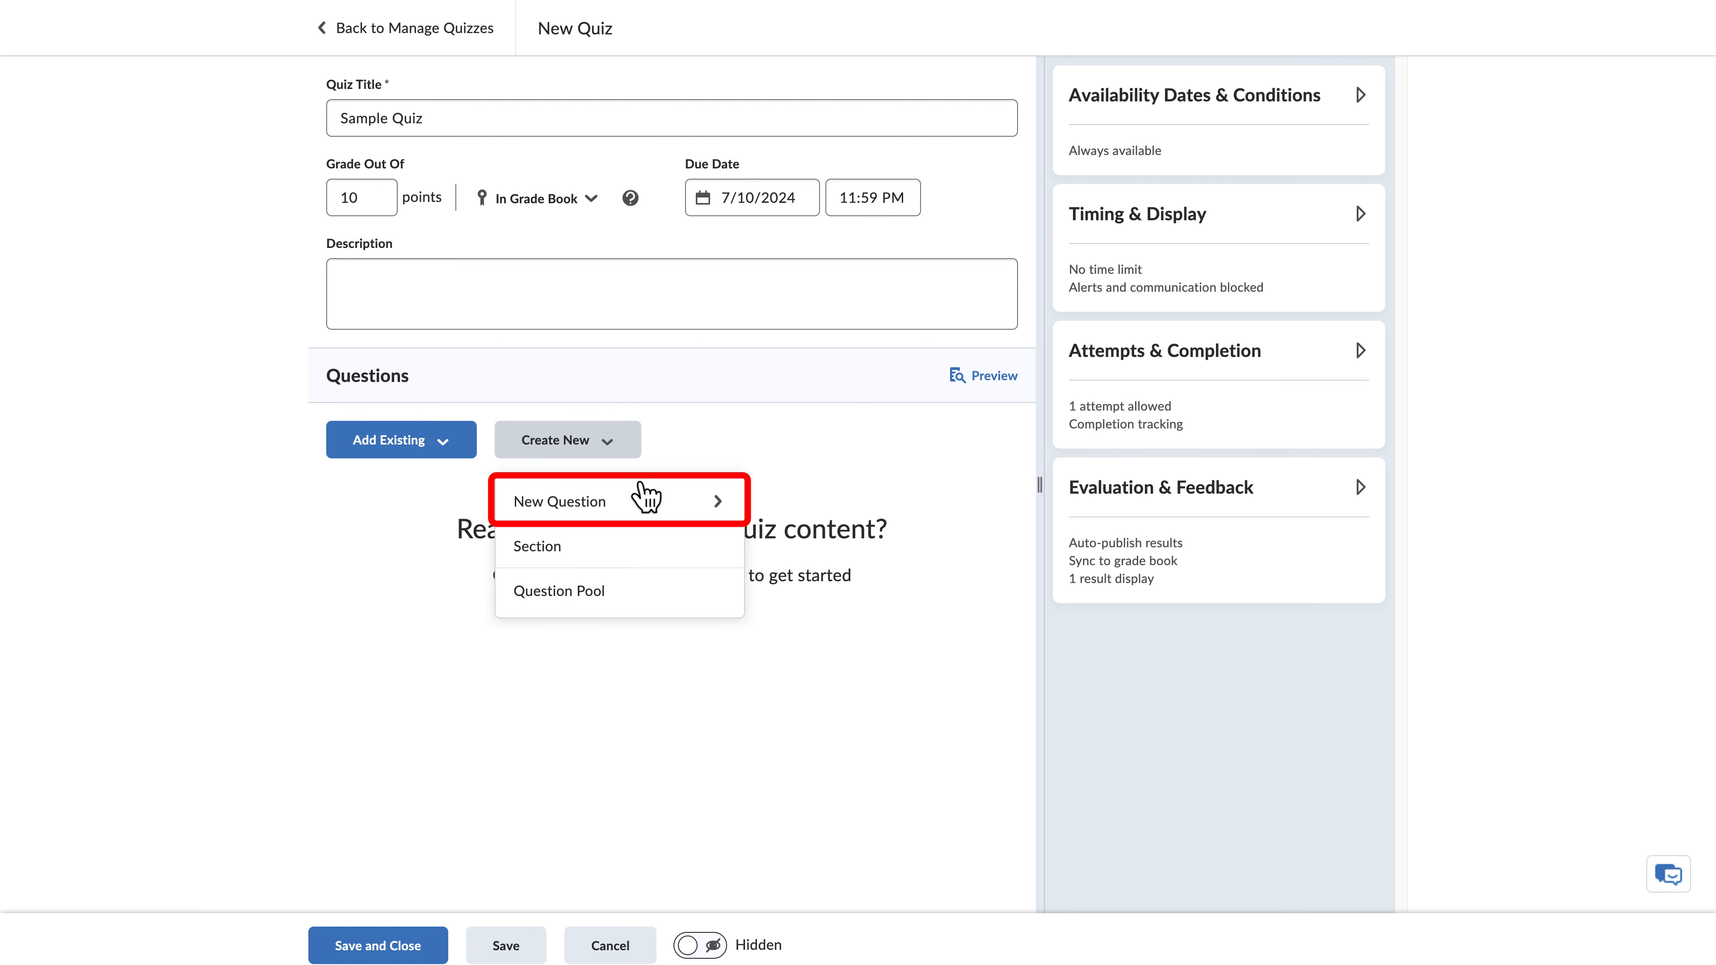
{"action": "left_click", "coordinate": [661, 511]}
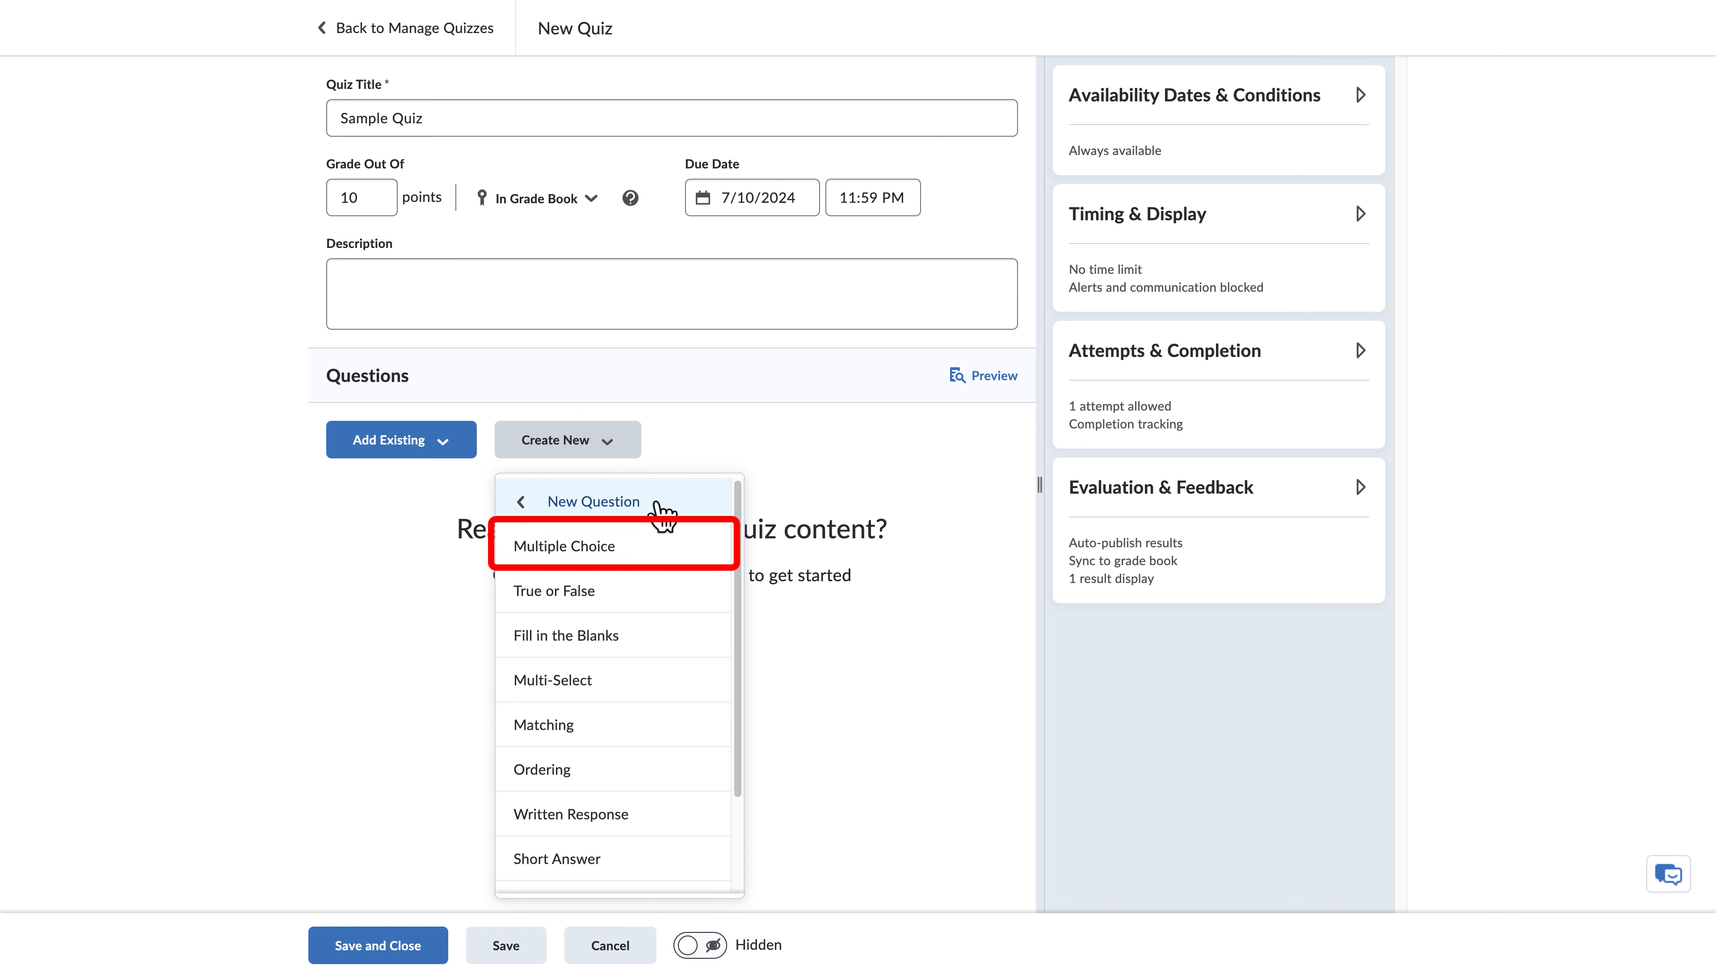
{"action": "left_click", "coordinate": [669, 567]}
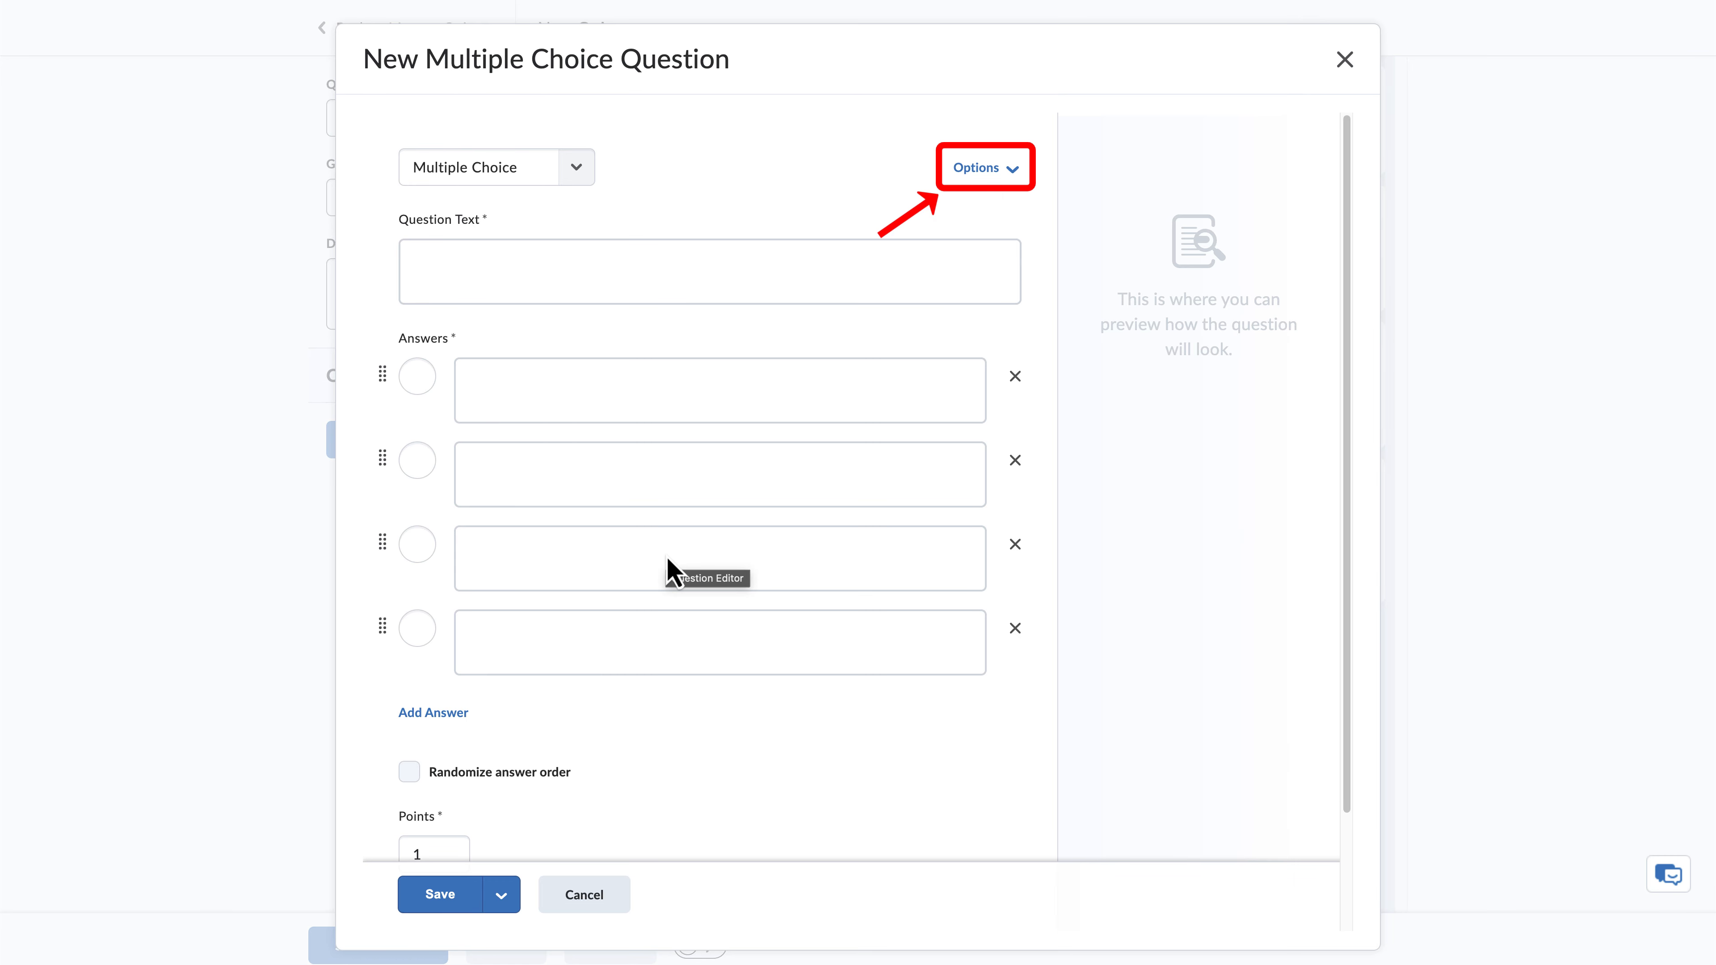
Add feedback fields to the answers of the new multiple choice question.
{"action": "left_click", "coordinate": [997, 186]}
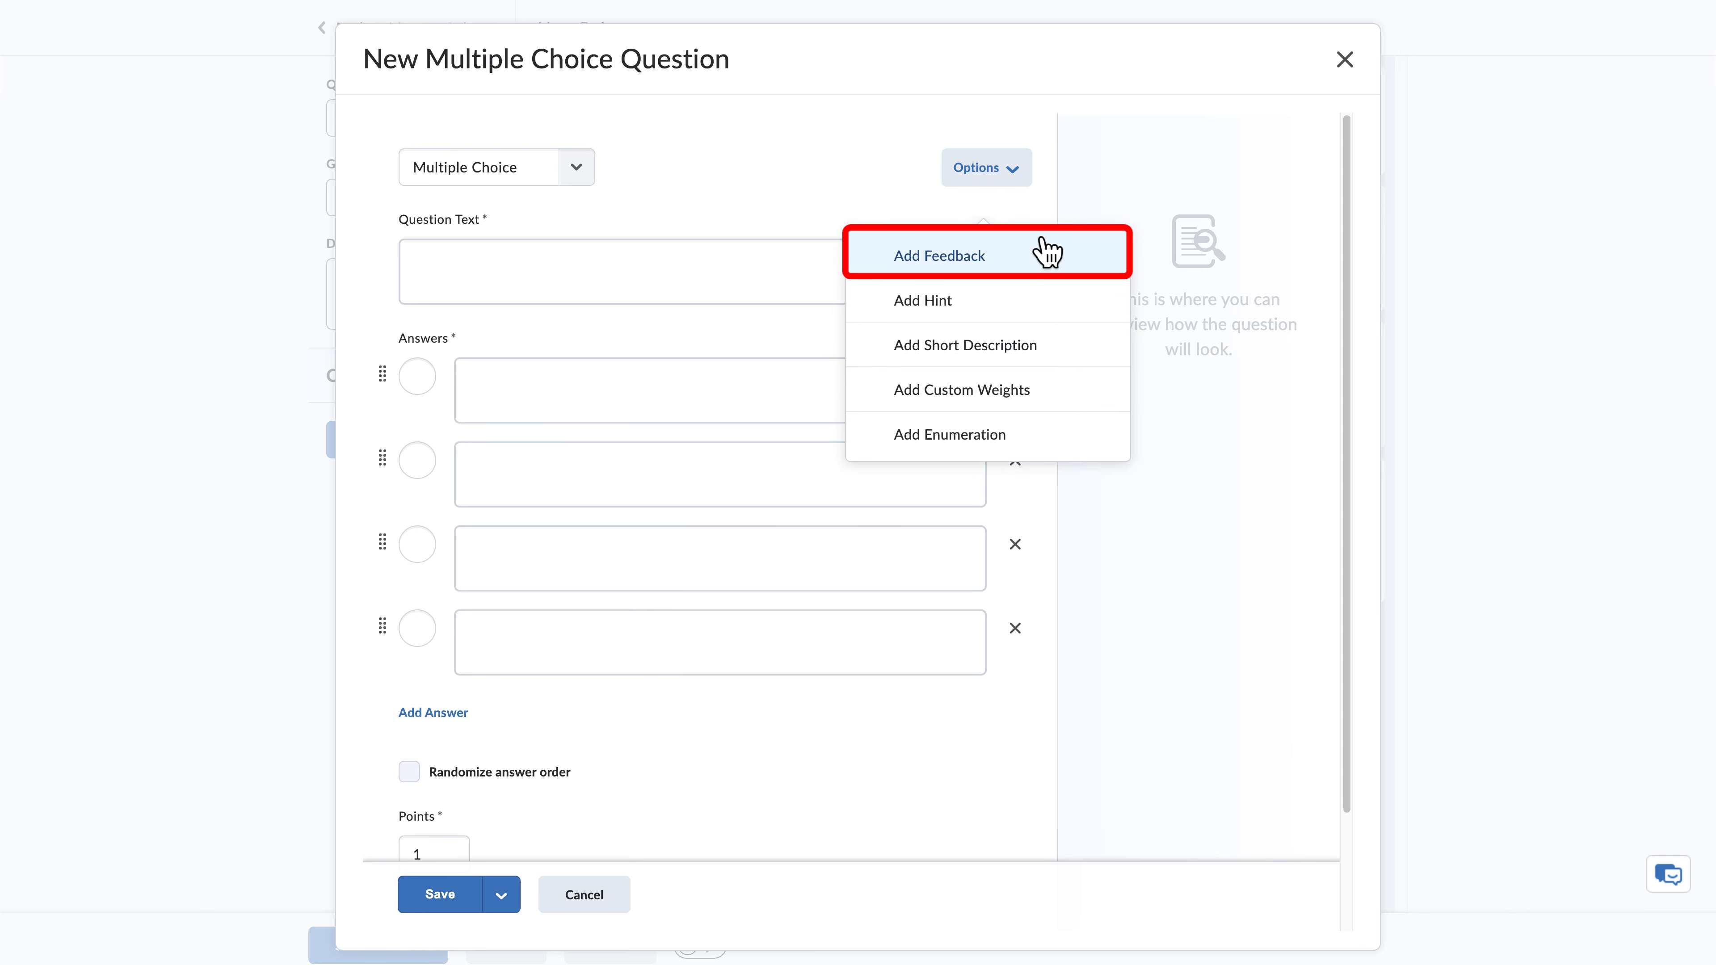
{"action": "left_click", "coordinate": [1051, 256]}
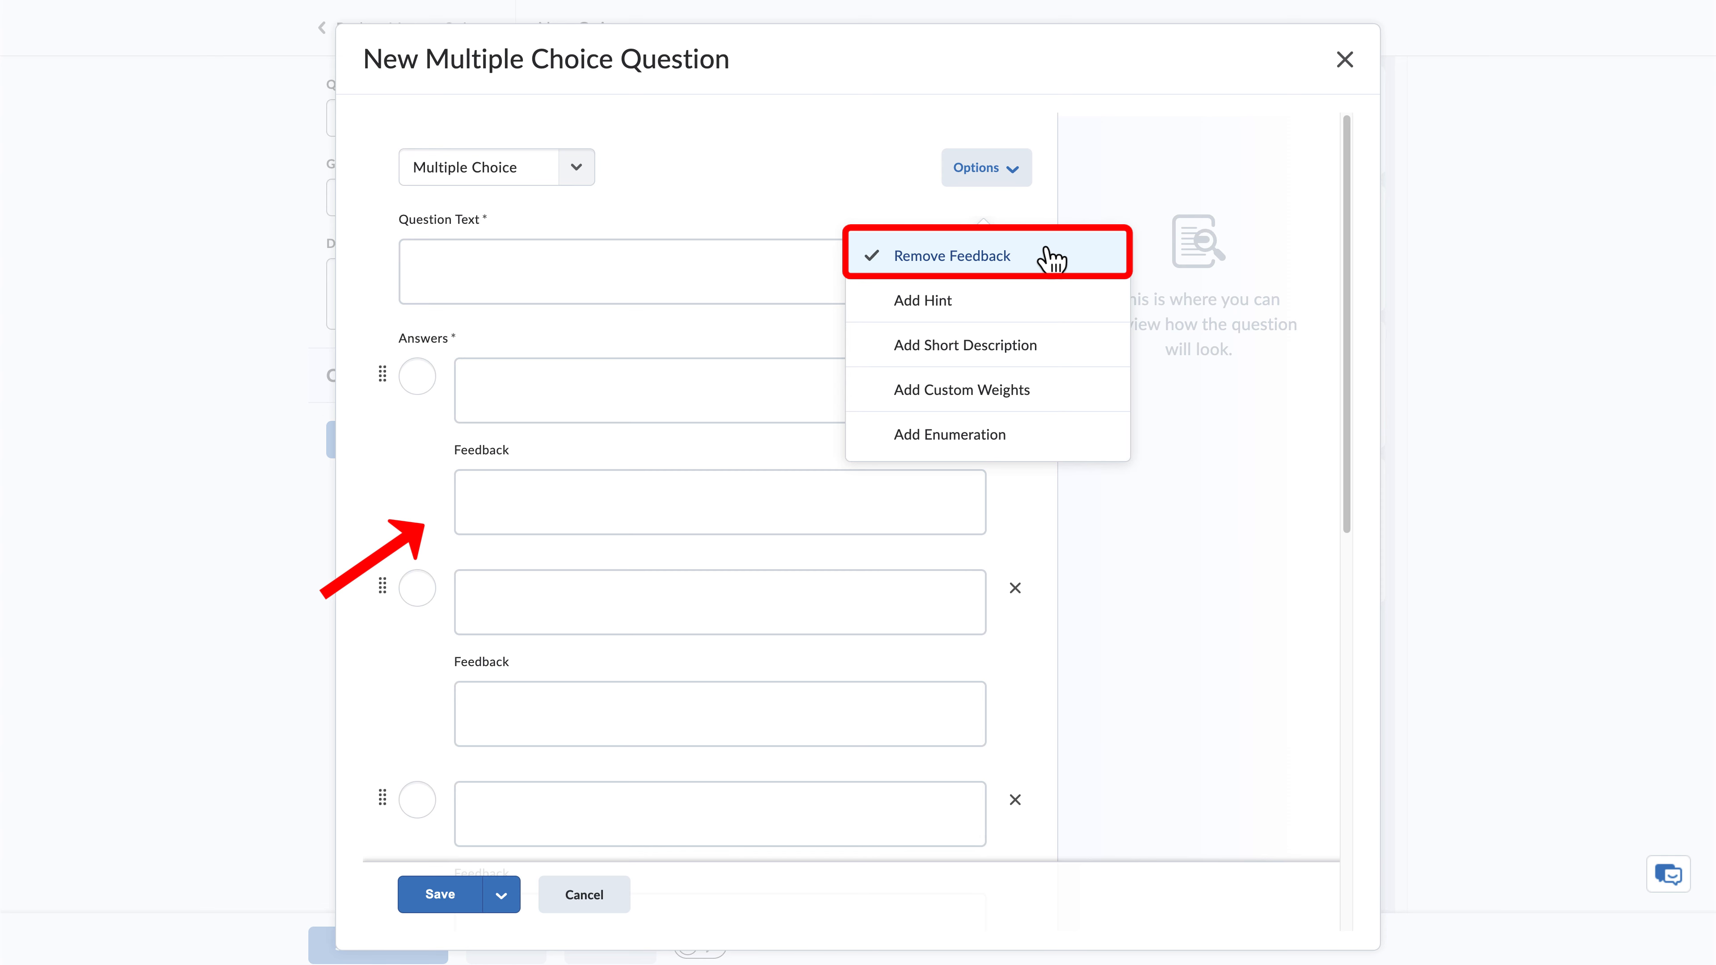
{"action": "left_click", "coordinate": [1051, 257]}
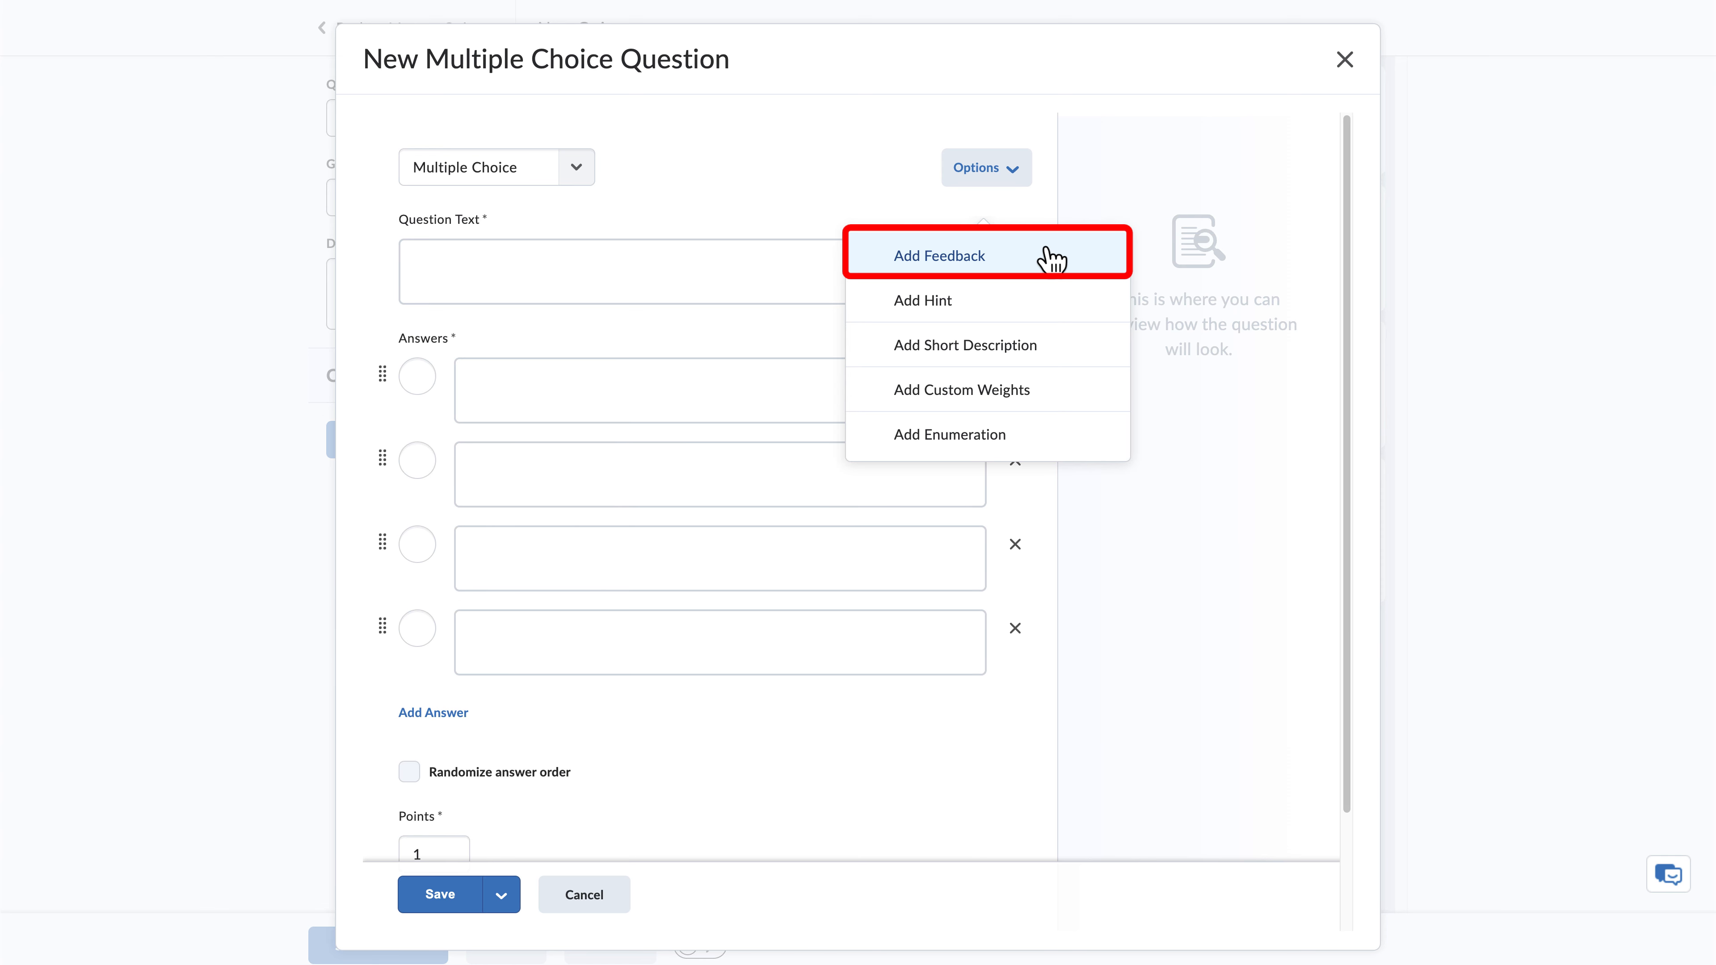
{"action": "left_click", "coordinate": [1051, 256]}
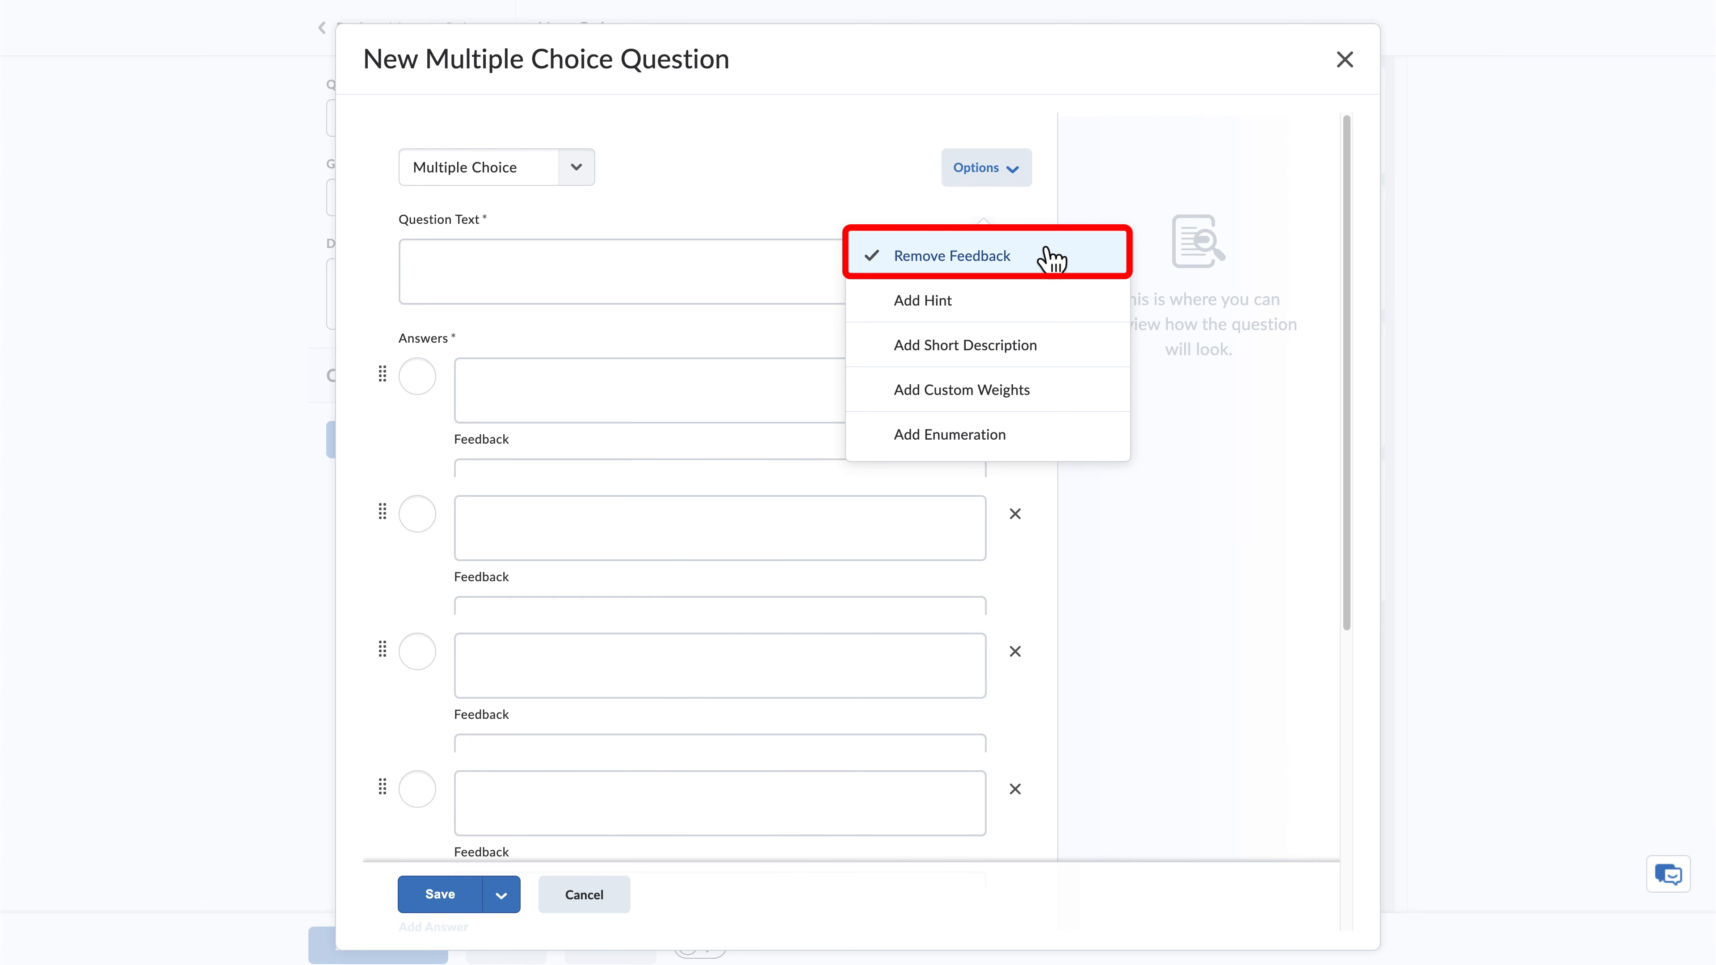
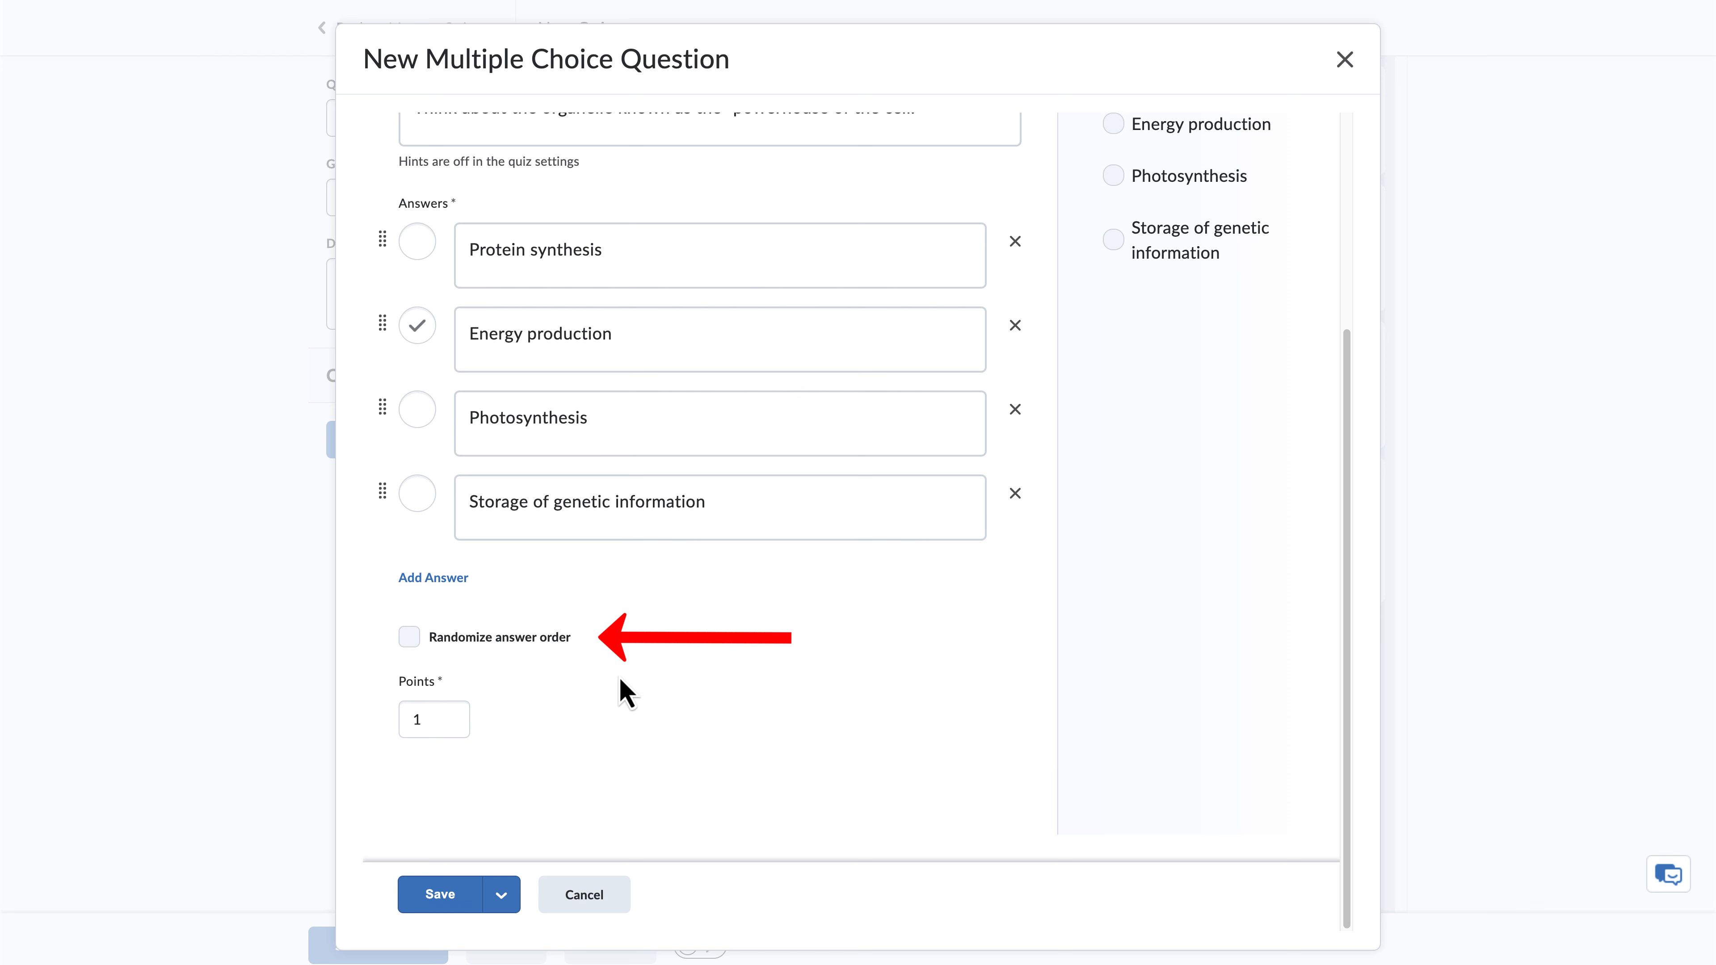
Randomize the answer order, set the multiple choice question to 2 points, and open its additional save options.
{"action": "left_click", "coordinate": [409, 637]}
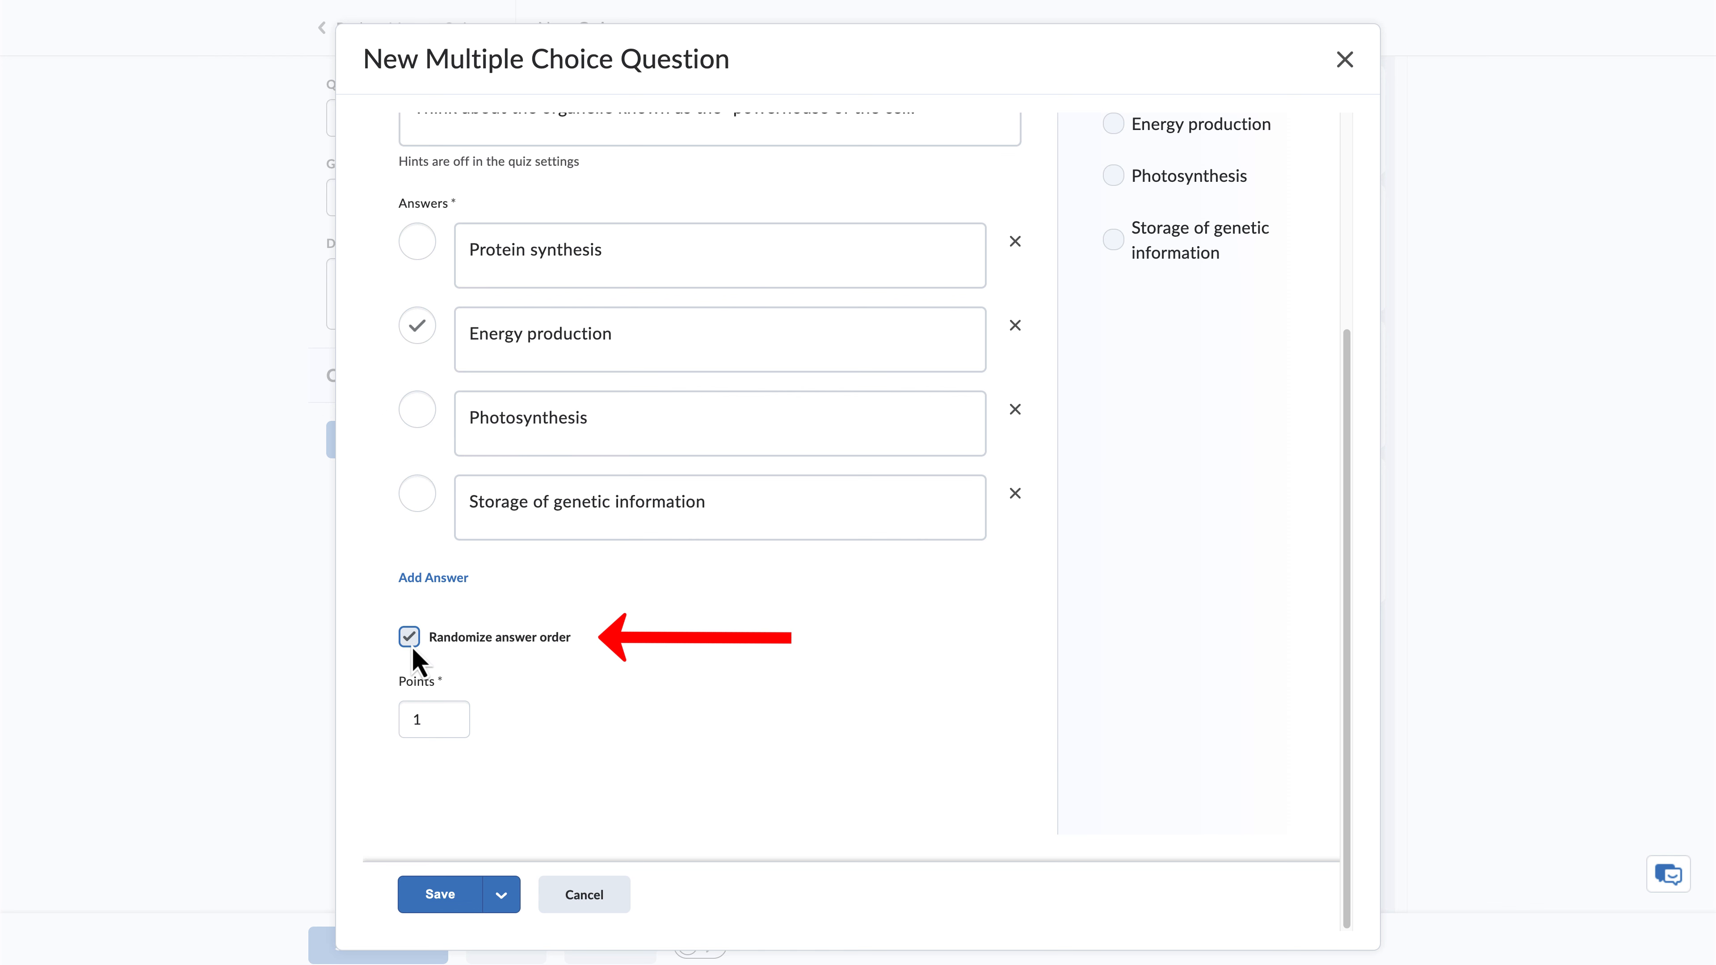
{"action": "left_click", "coordinate": [439, 711]}
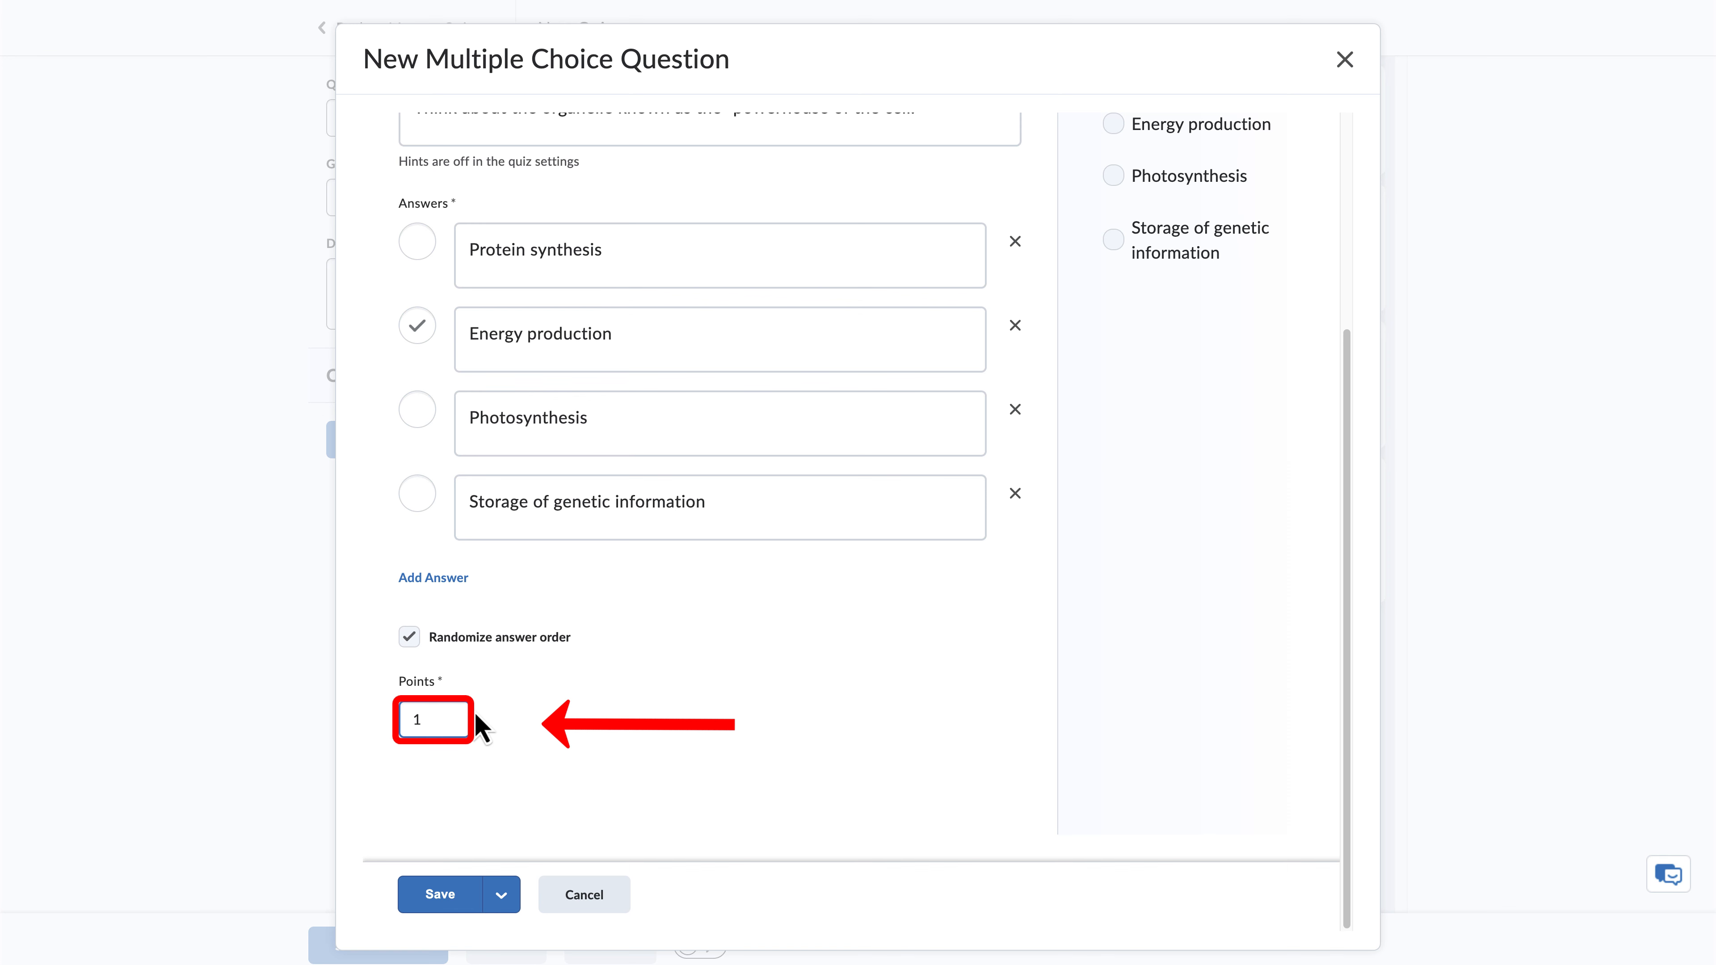
{"action": "key", "text": "BackSpace"}
{"action": "type", "text": "2"}
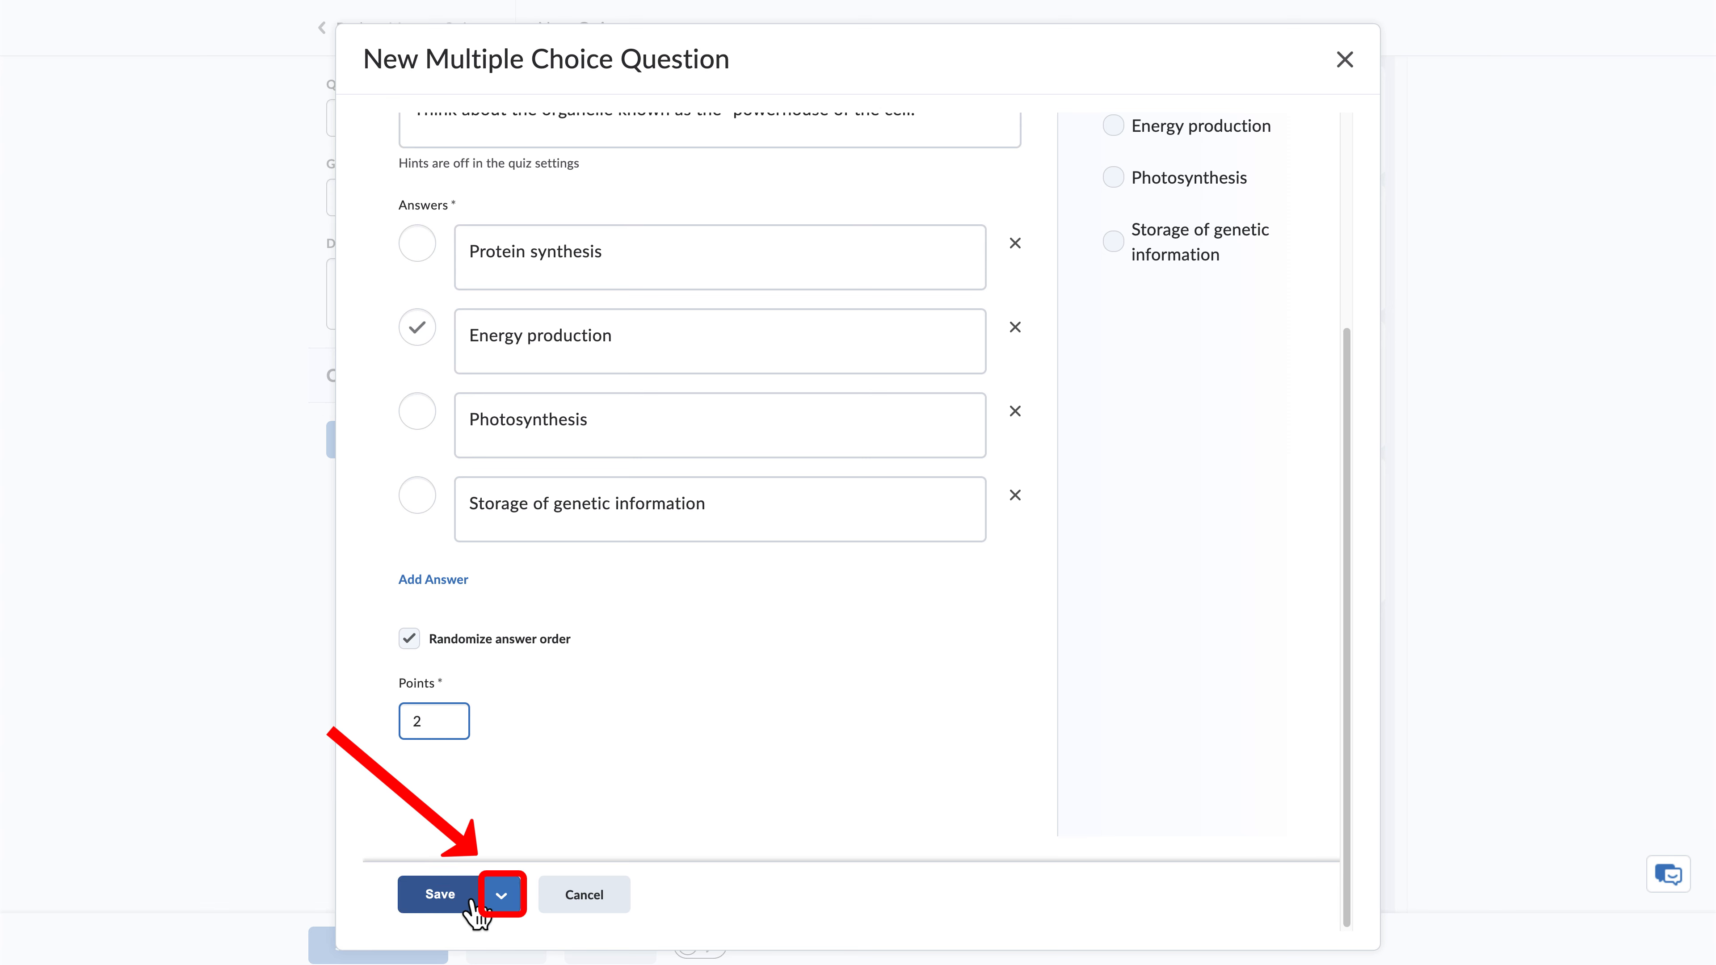
{"action": "left_click", "coordinate": [500, 895]}
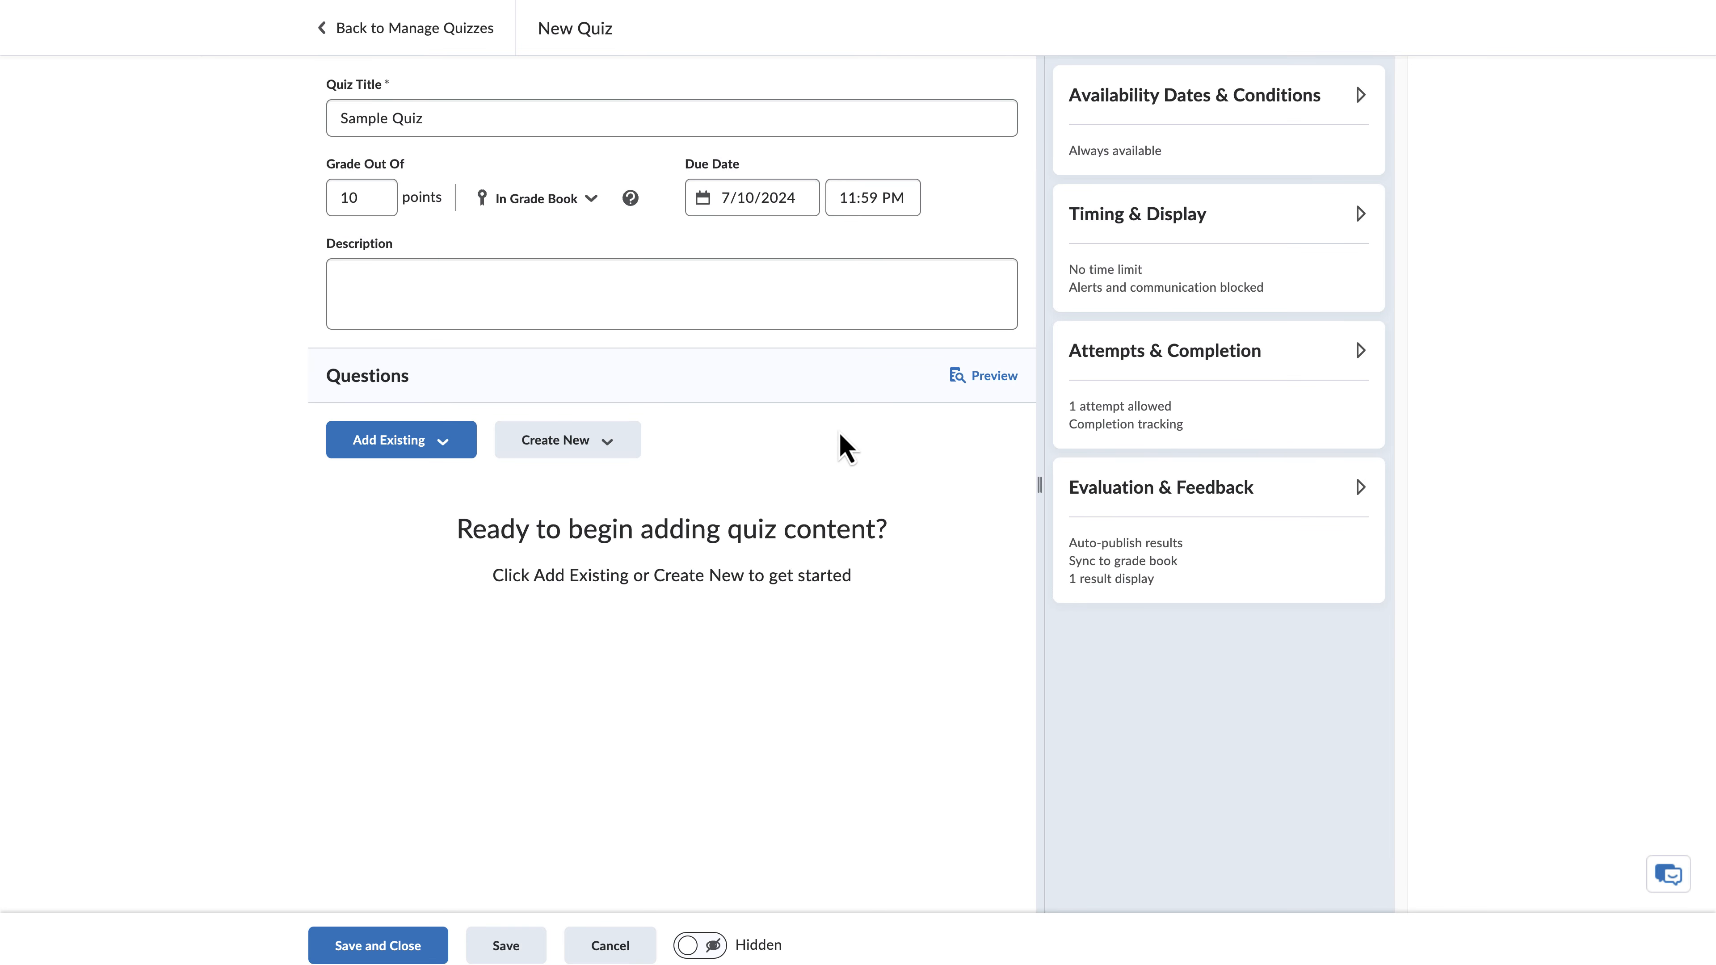
Start a new true or false question in Sample Quiz and add a hint field to it.
{"action": "left_click", "coordinate": [610, 444]}
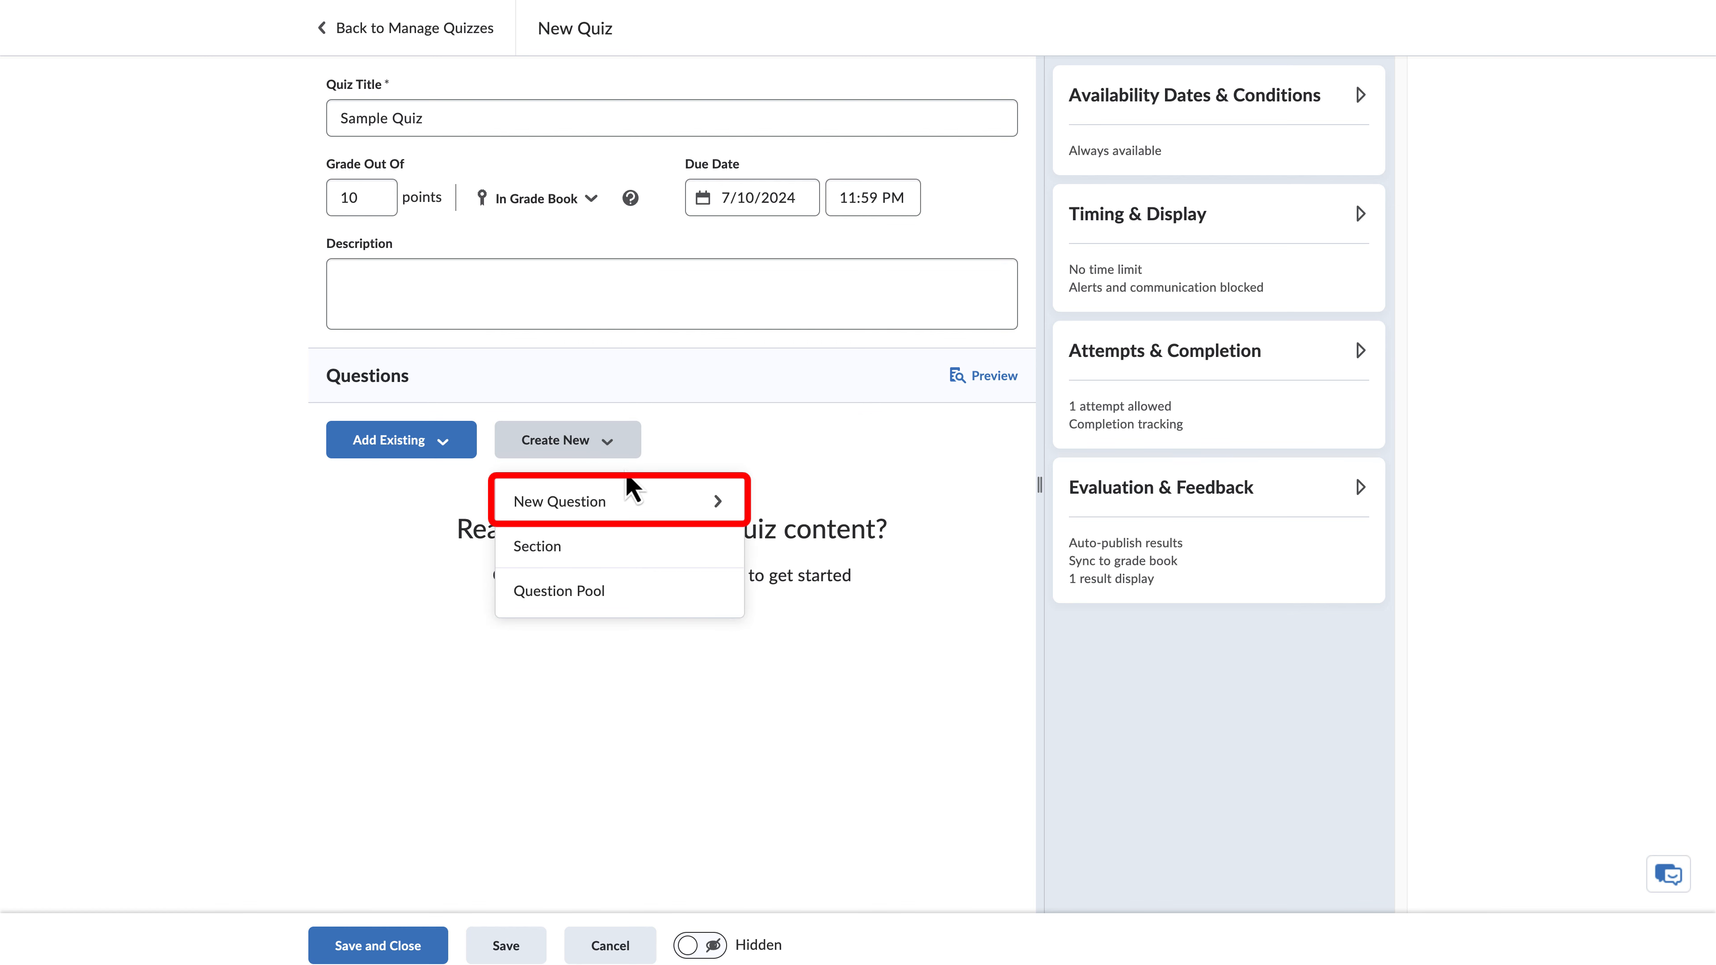
{"action": "left_click", "coordinate": [664, 506]}
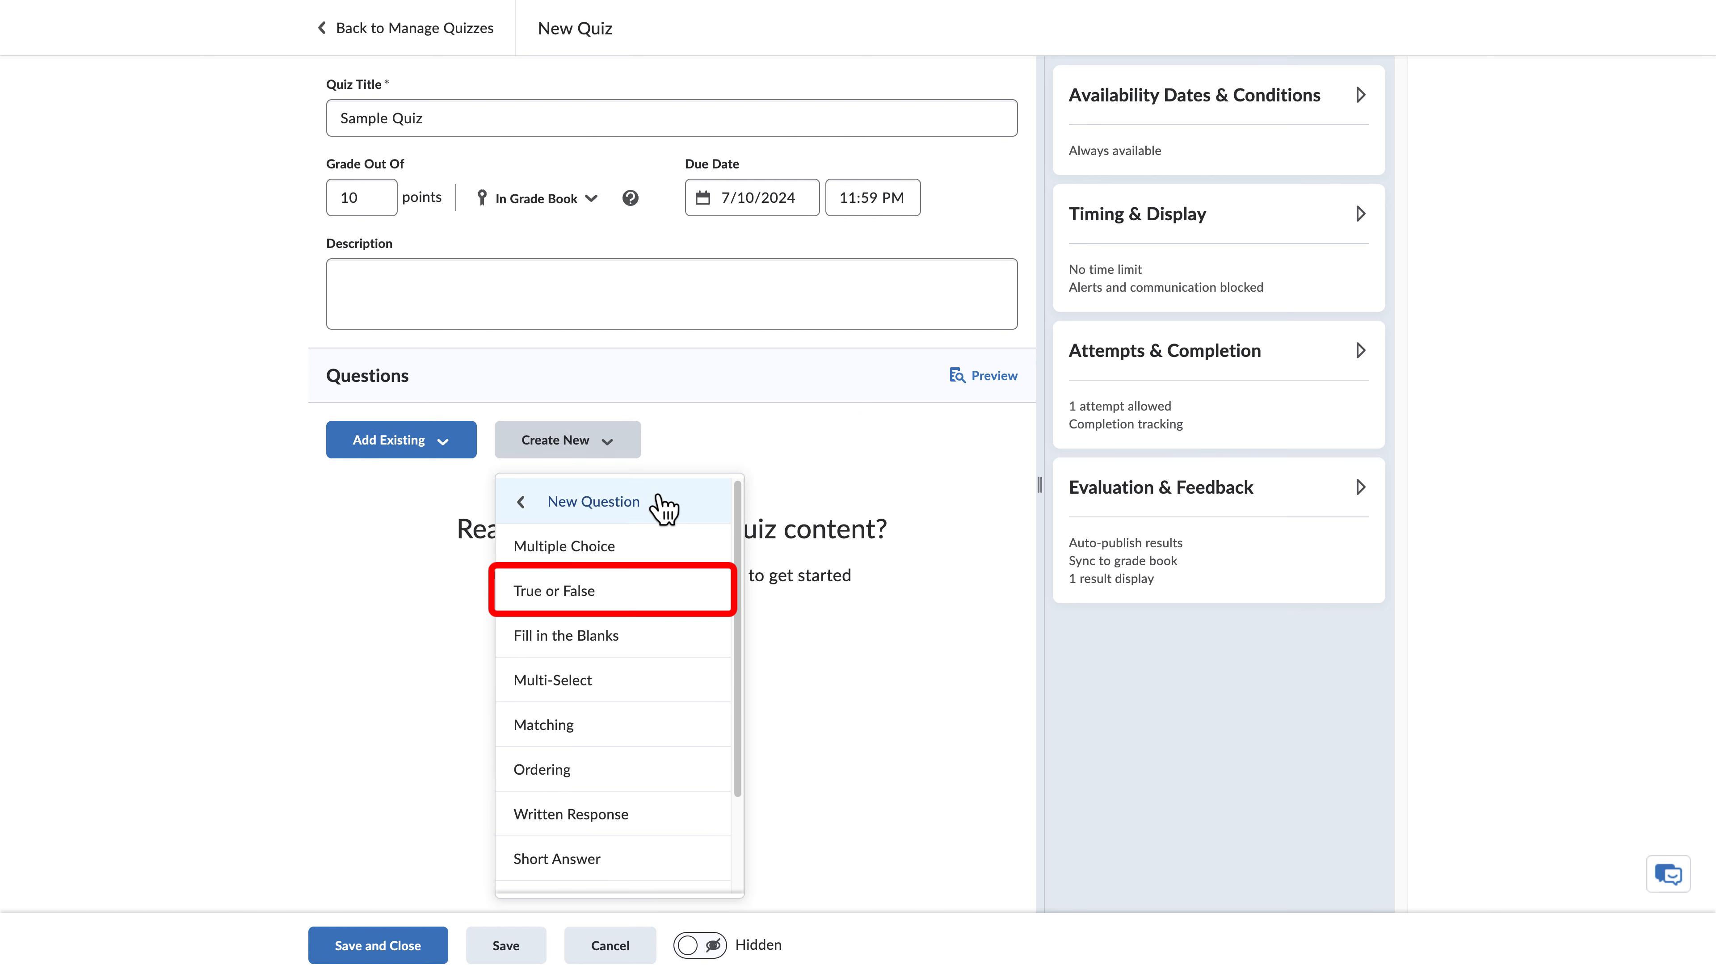
{"action": "left_click", "coordinate": [667, 577]}
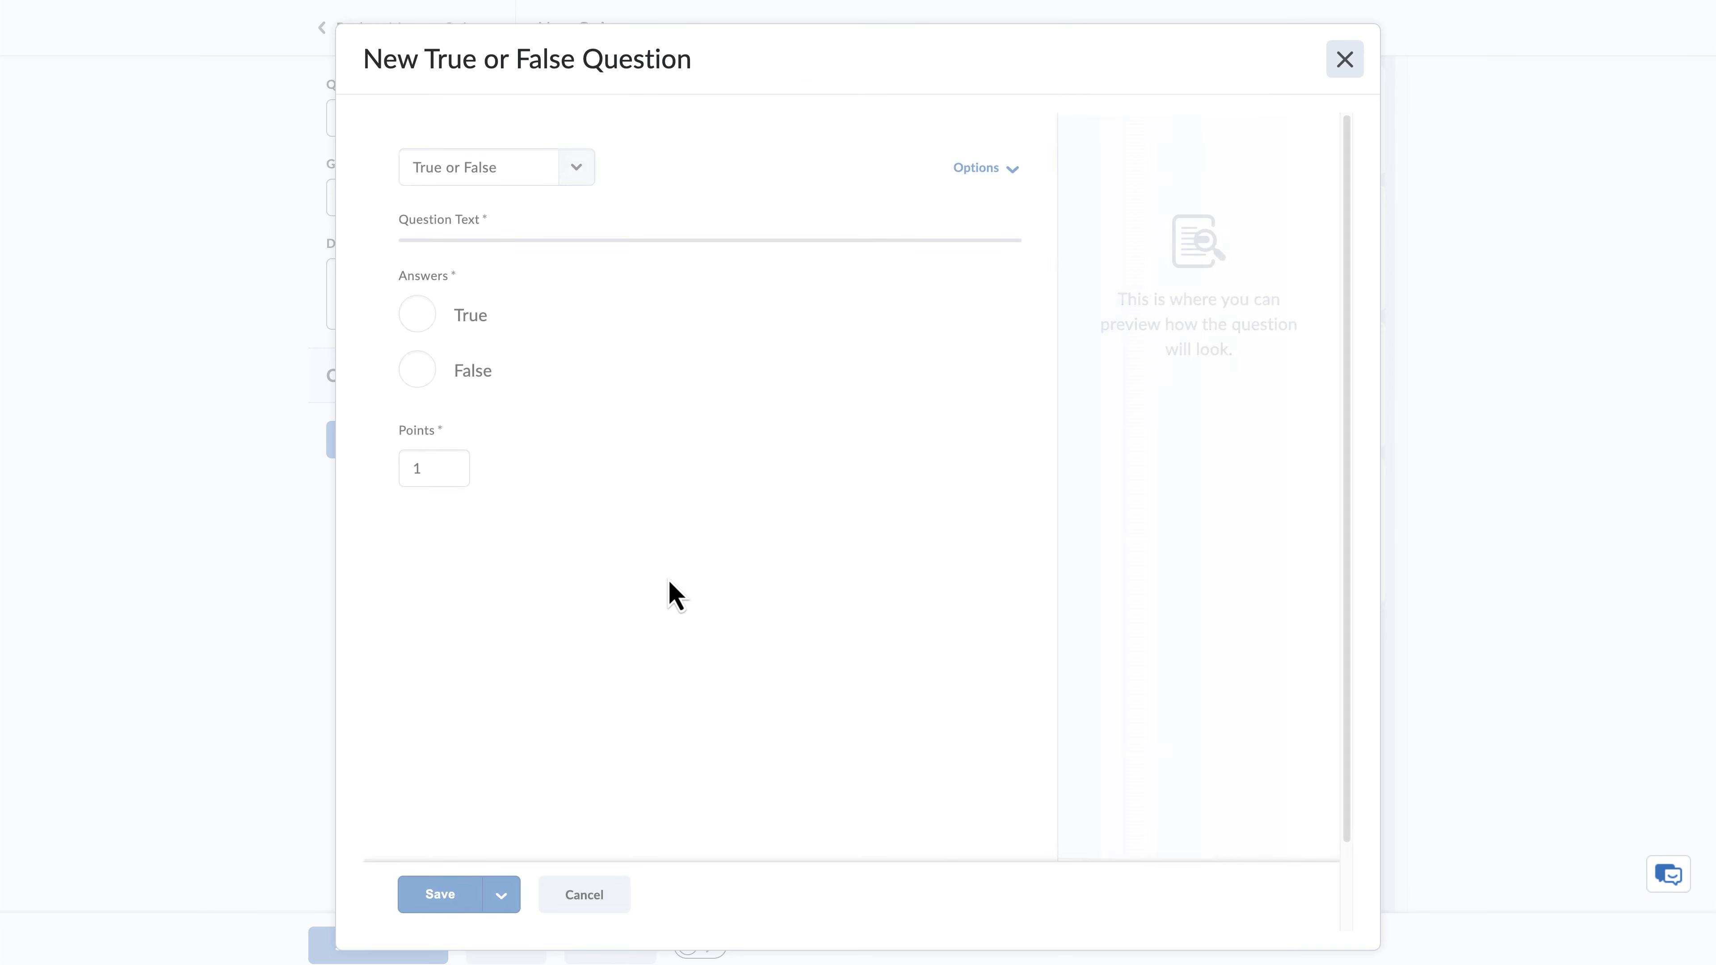
{"action": "left_click", "coordinate": [976, 167]}
{"action": "left_click", "coordinate": [979, 301]}
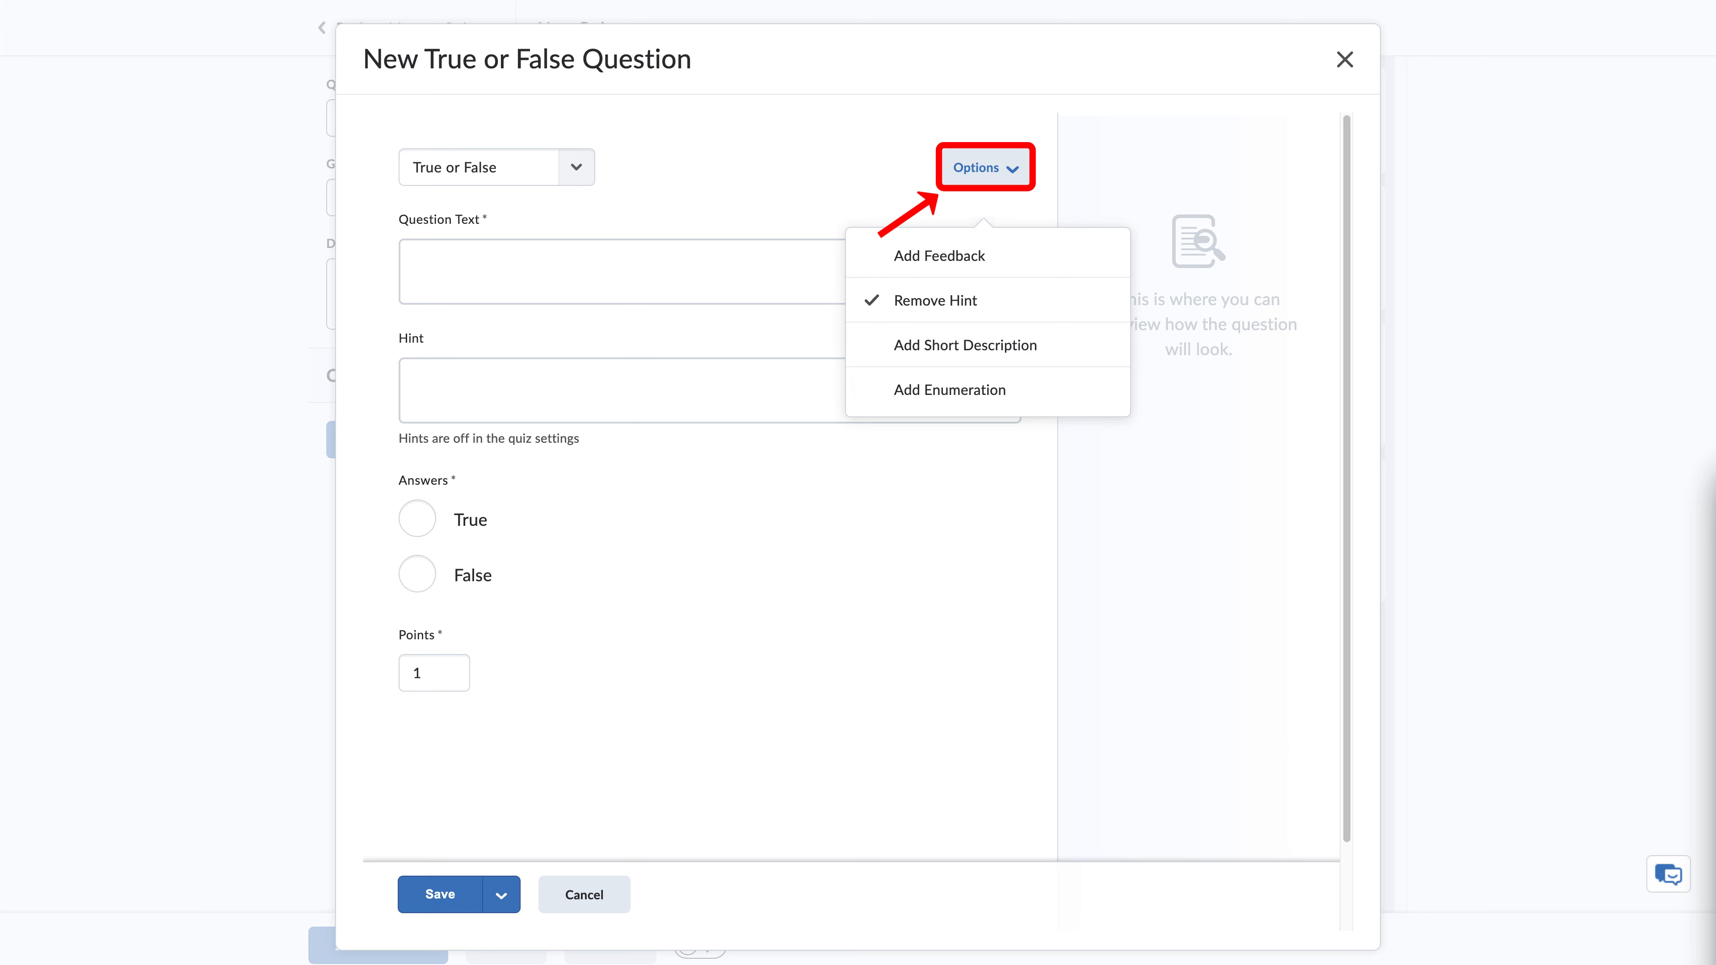
Enter the statement and hint about the Great Wall of China being primarily built during the Ming Dynasty, and mark True as the correct answer.
{"action": "left_click", "coordinate": [583, 271]}
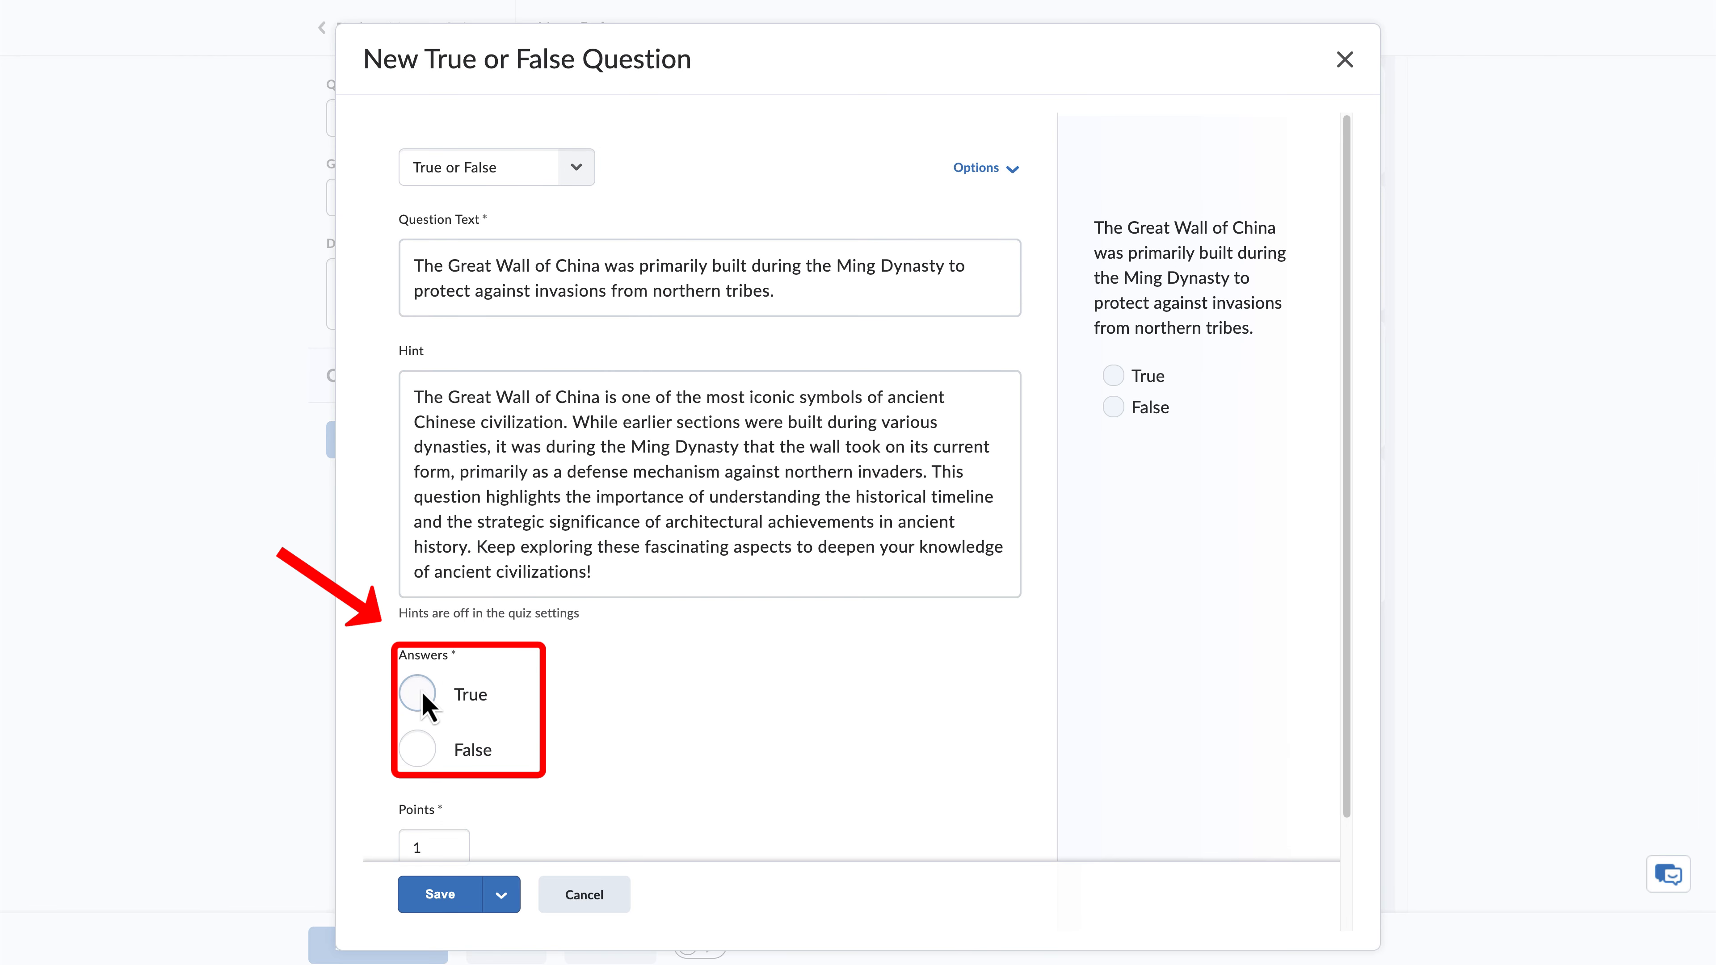
{"action": "left_click", "coordinate": [422, 697]}
{"action": "scroll", "coordinate": [1079, 582], "scroll_direction": "down", "scroll_amount": 1}
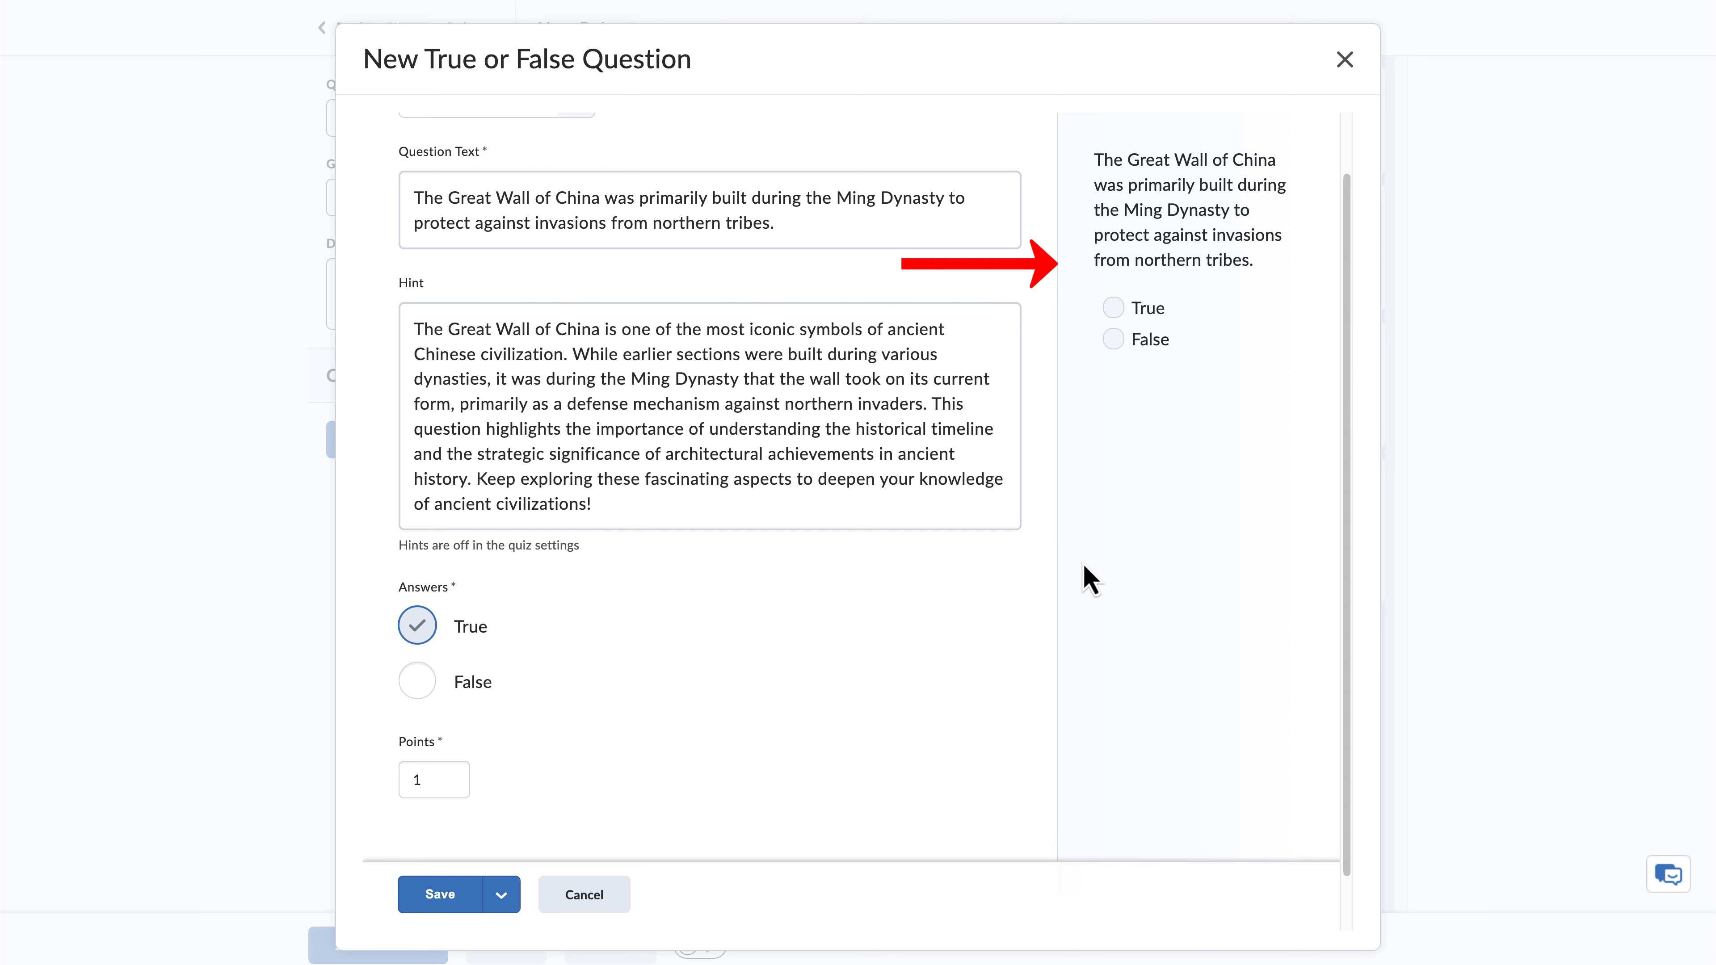
Set the true or false question to 2 points and open its additional save options.
{"action": "scroll", "coordinate": [1083, 564], "scroll_direction": "up", "scroll_amount": 1}
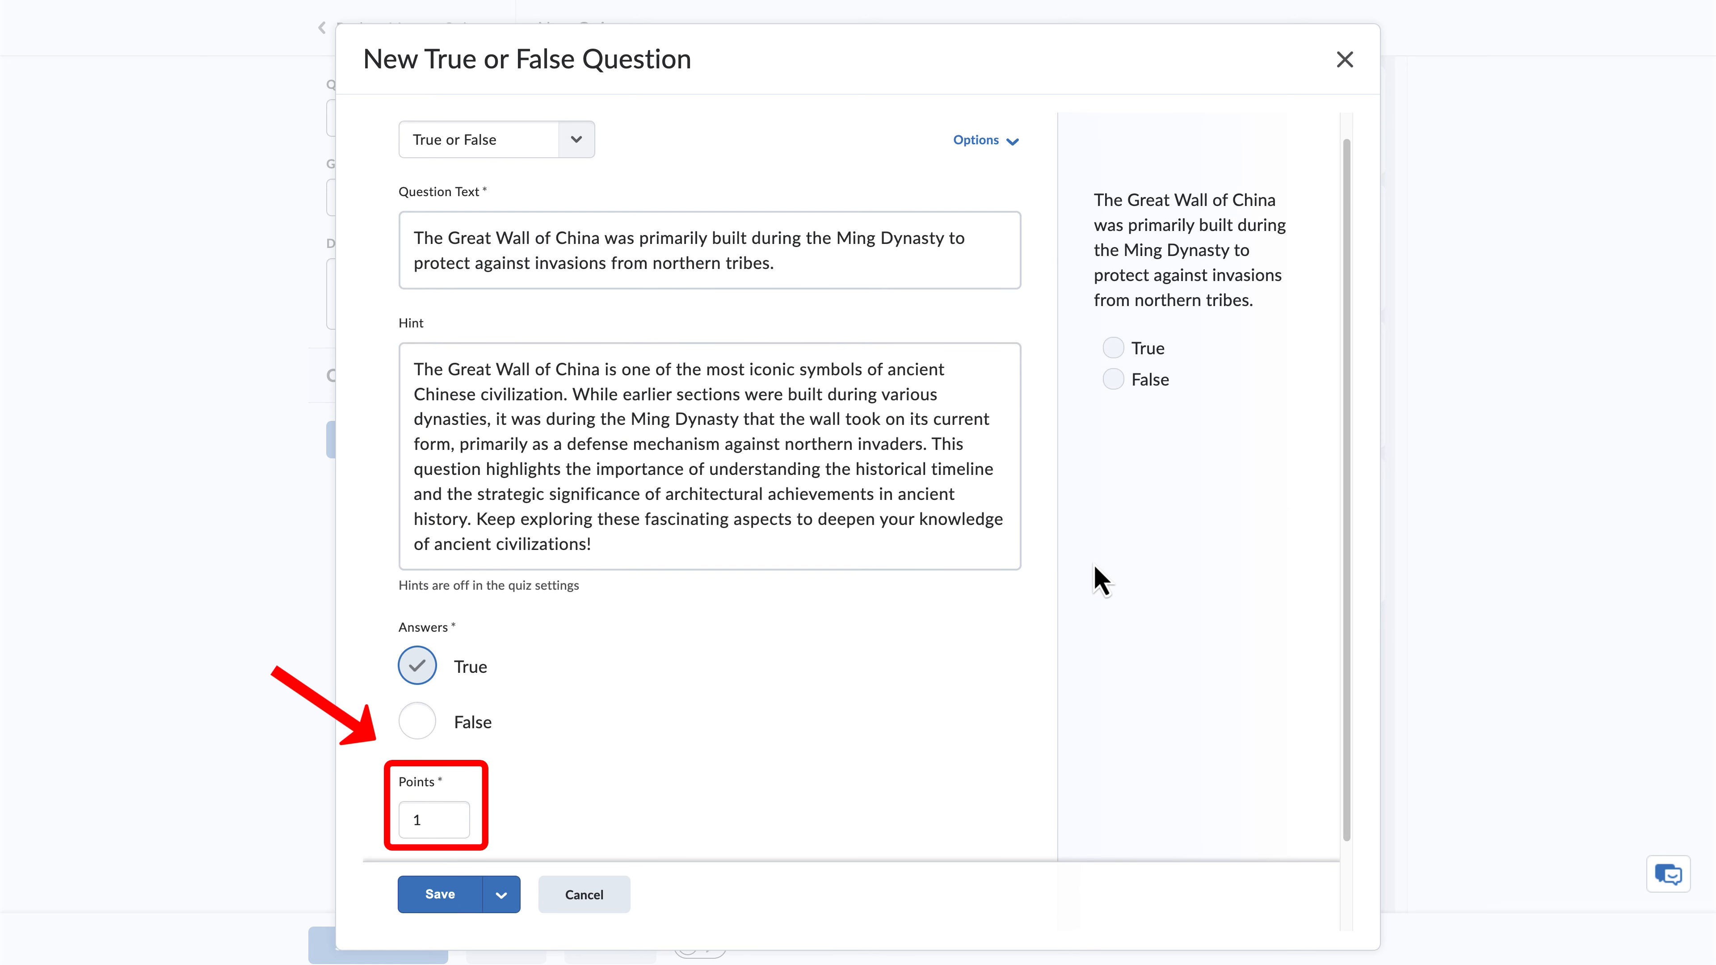
{"action": "left_click", "coordinate": [450, 821]}
{"action": "key", "text": "BackSpace"}
{"action": "type", "text": "2"}
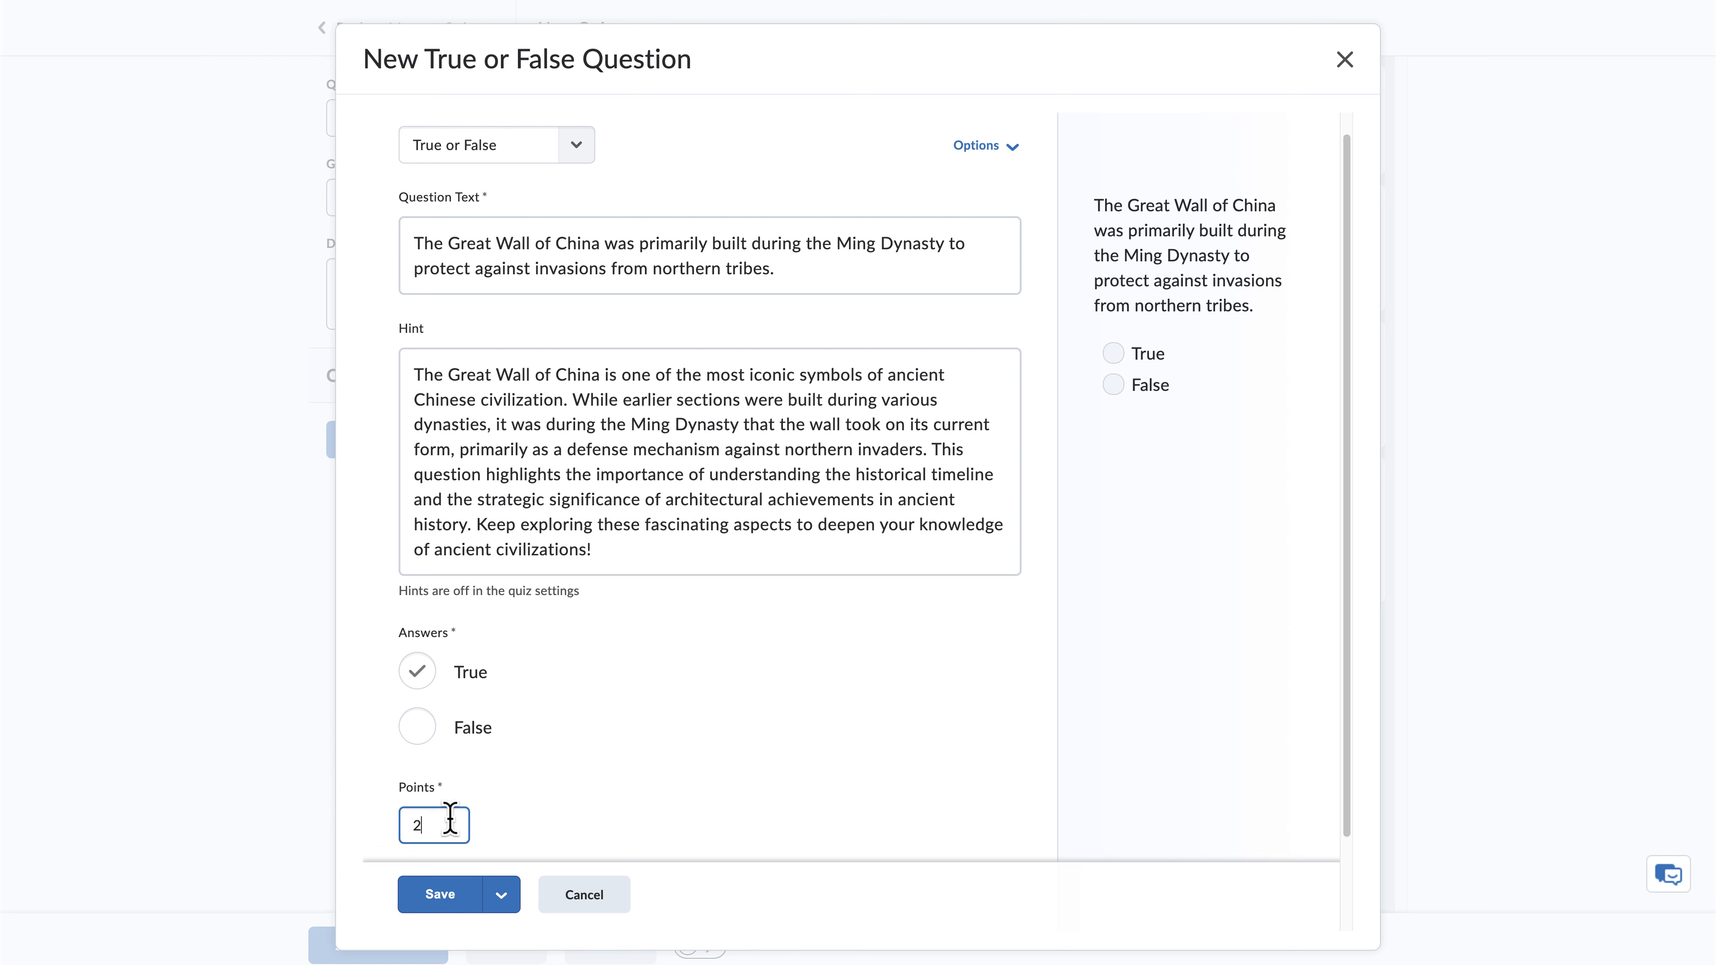
{"action": "left_click", "coordinate": [502, 894]}
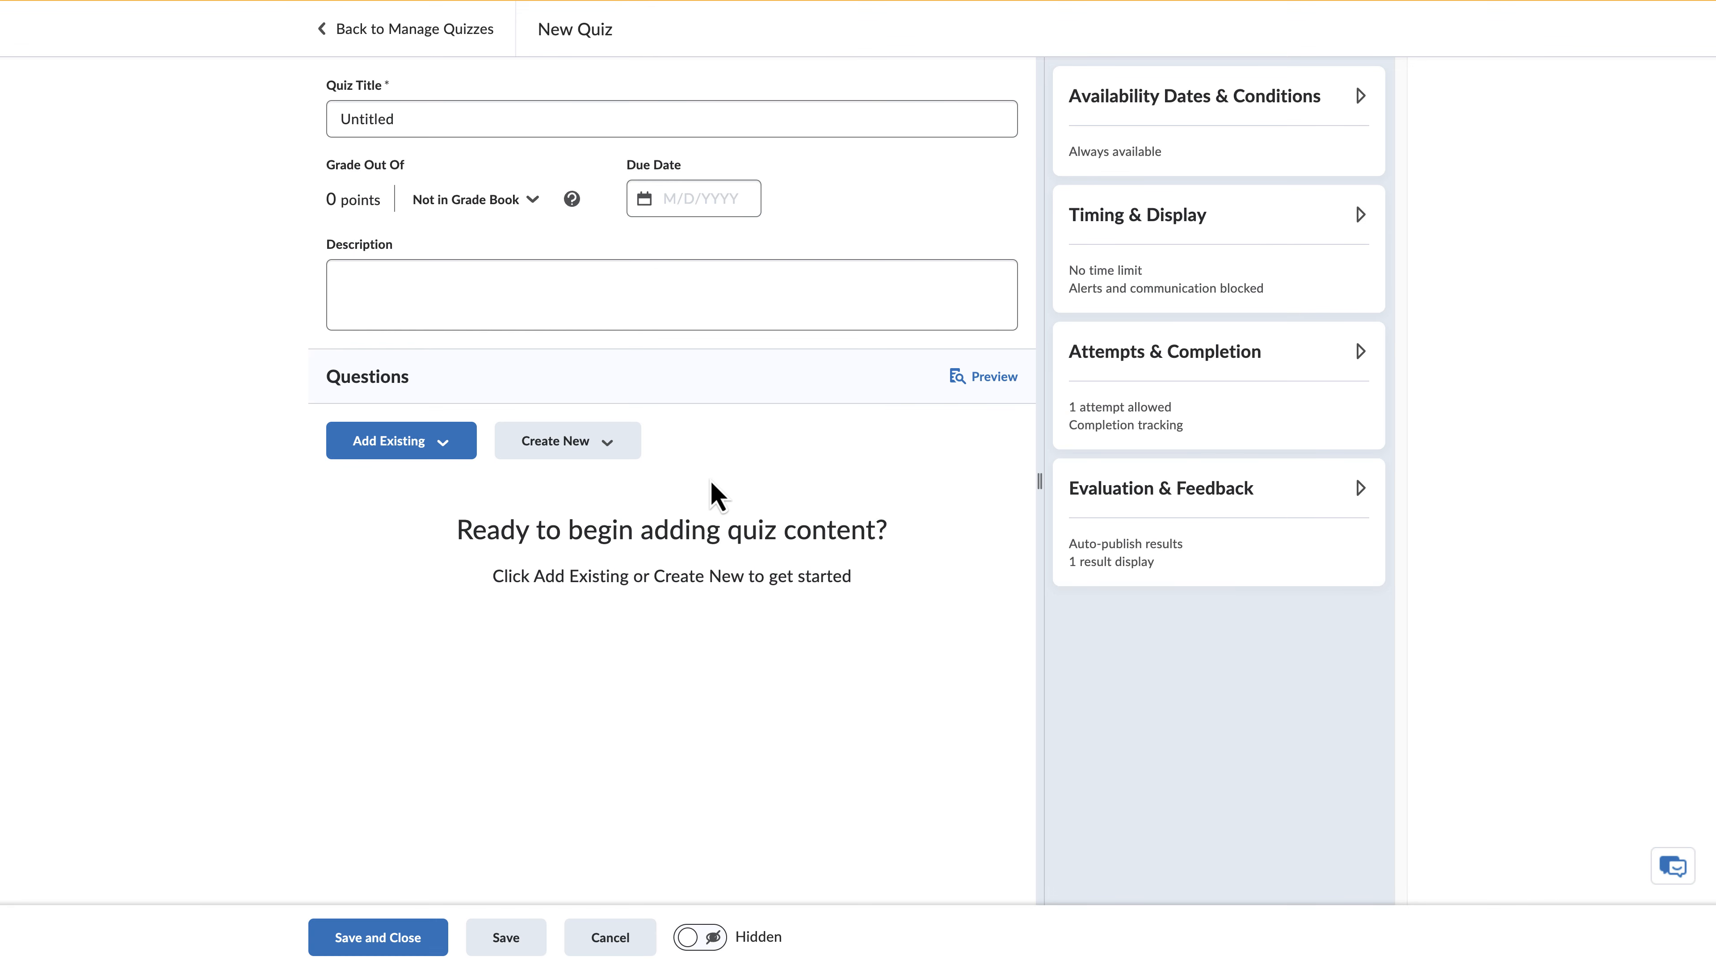
Start a new fill in the blanks question in the untitled quiz.
{"action": "left_click", "coordinate": [626, 454]}
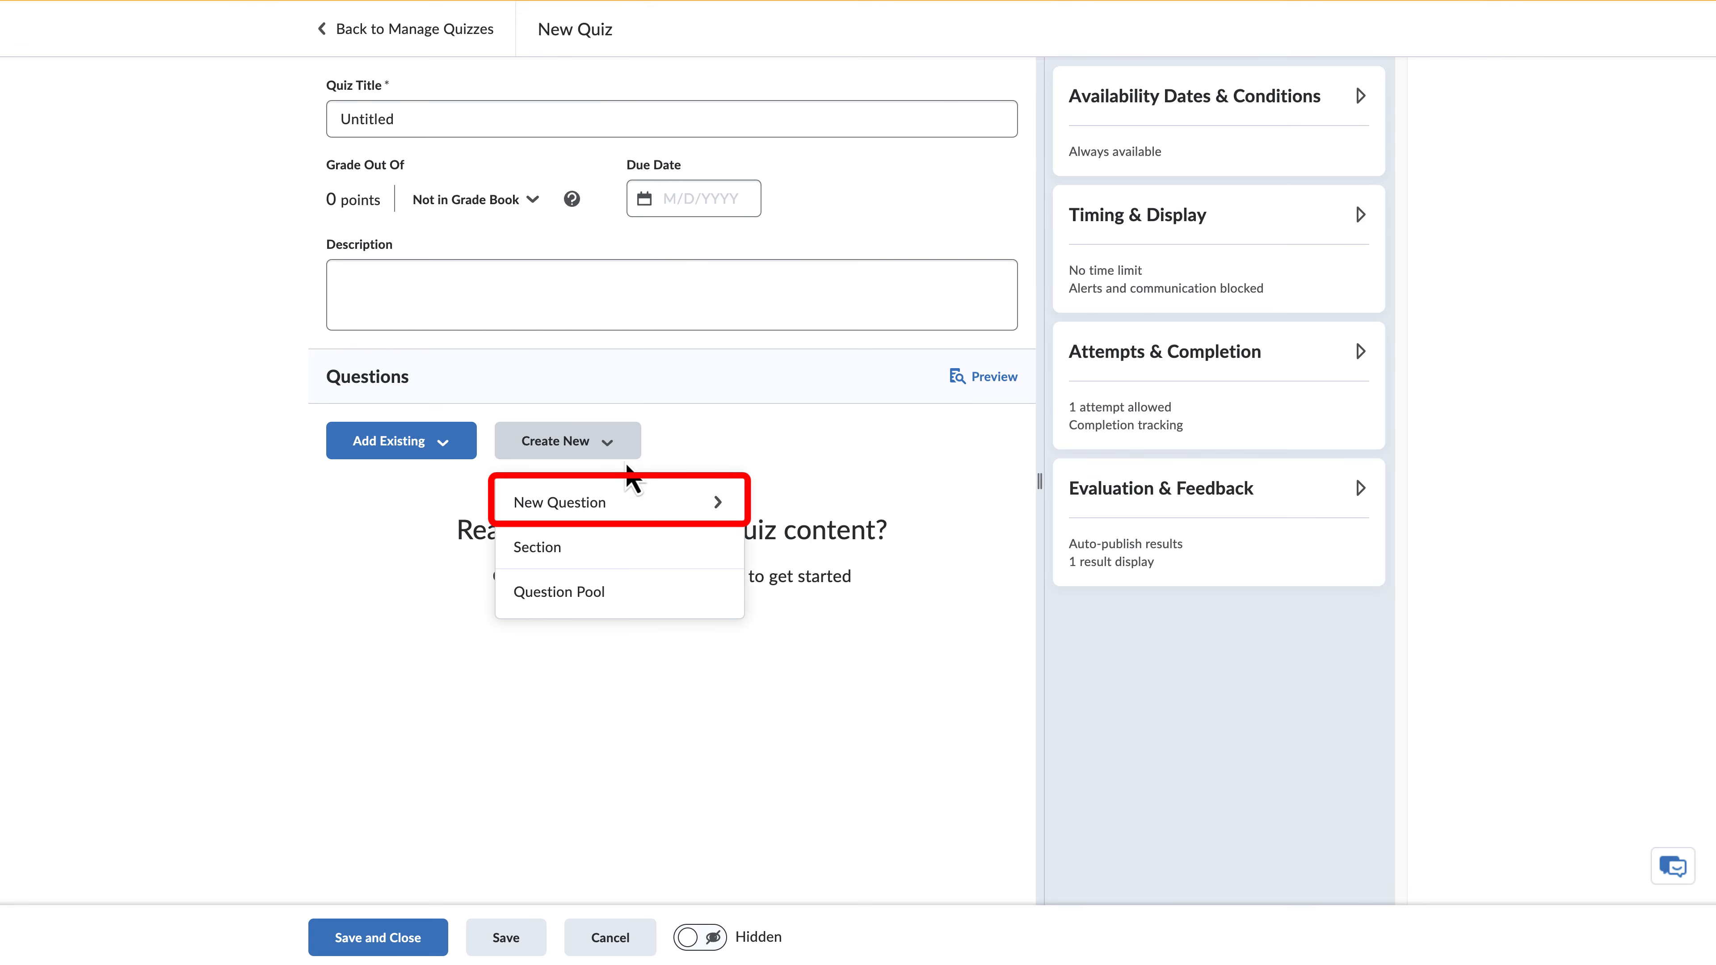
{"action": "left_click", "coordinate": [638, 501]}
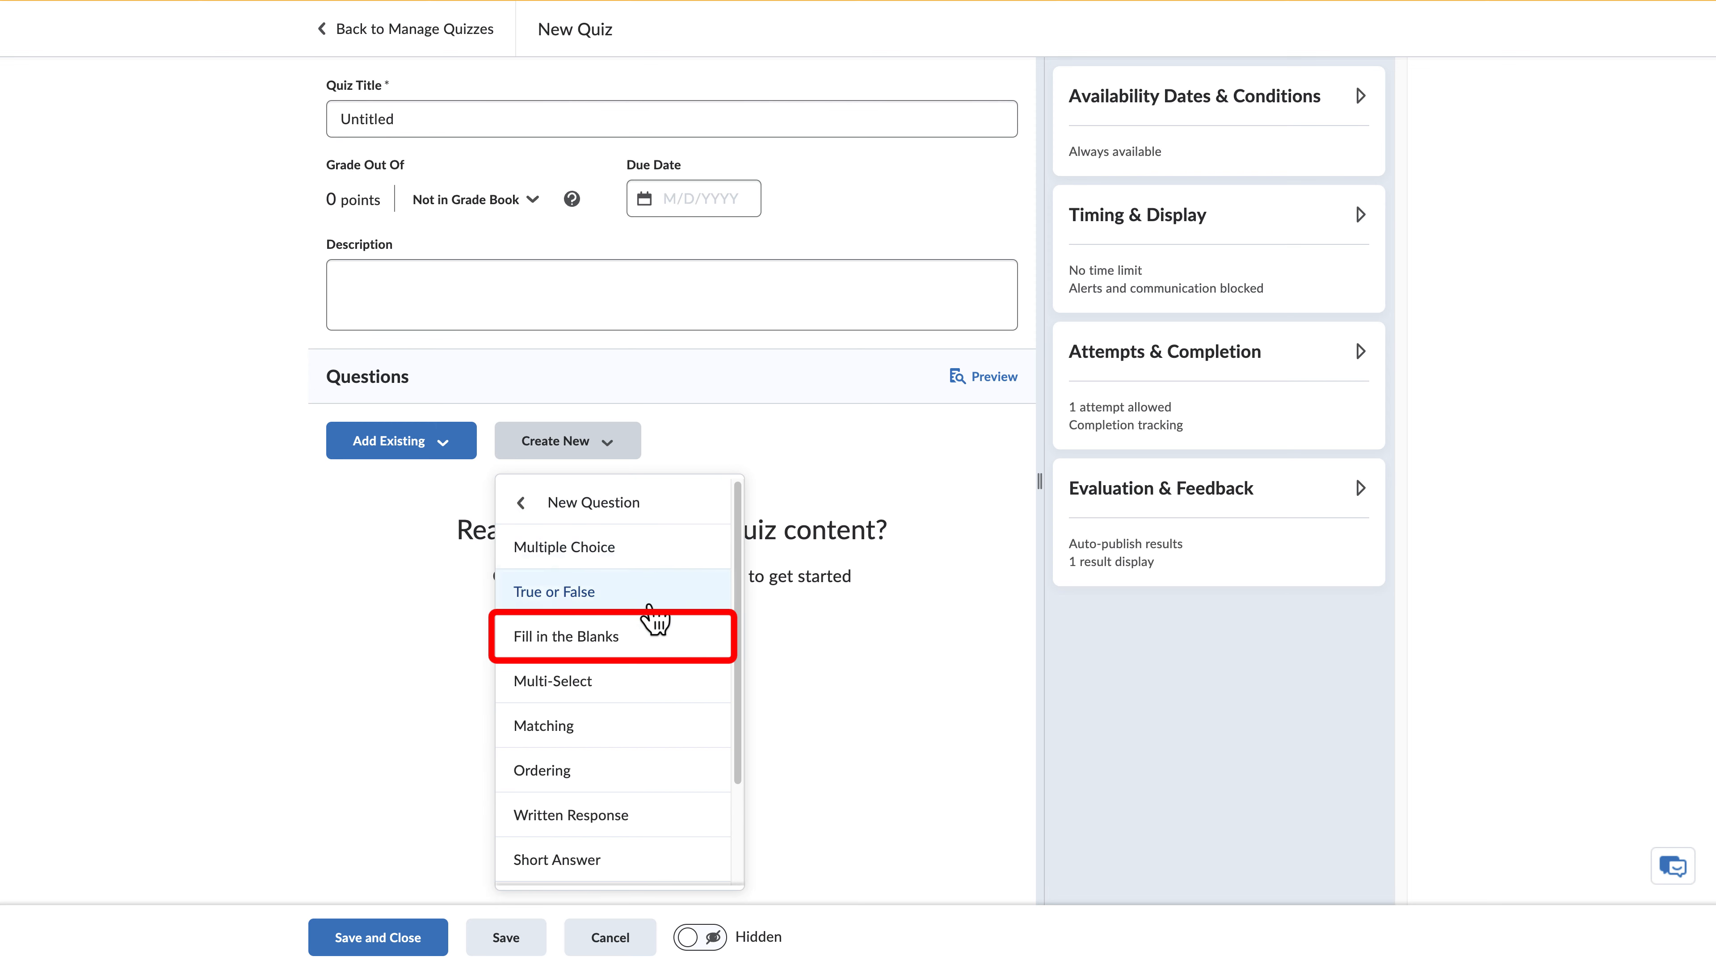
{"action": "left_click", "coordinate": [655, 646]}
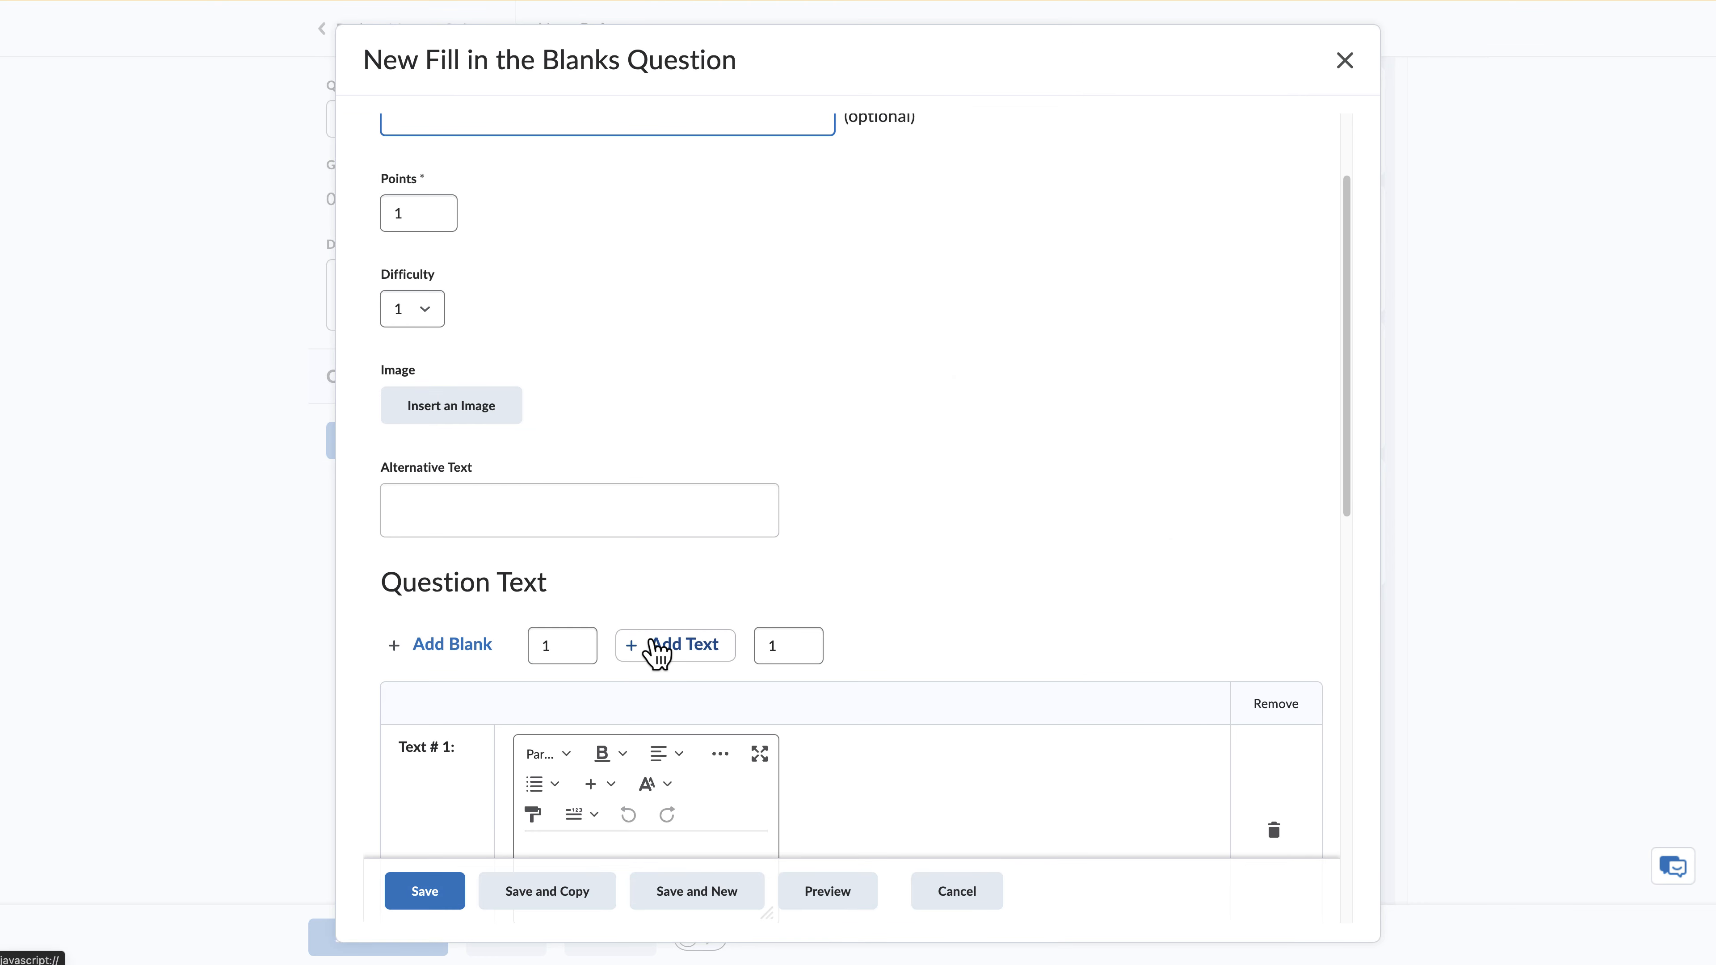
Set the fill in the blanks question to 2 points and choose difficulty 1.
{"action": "scroll", "coordinate": [651, 643], "scroll_direction": "up", "scroll_amount": 2}
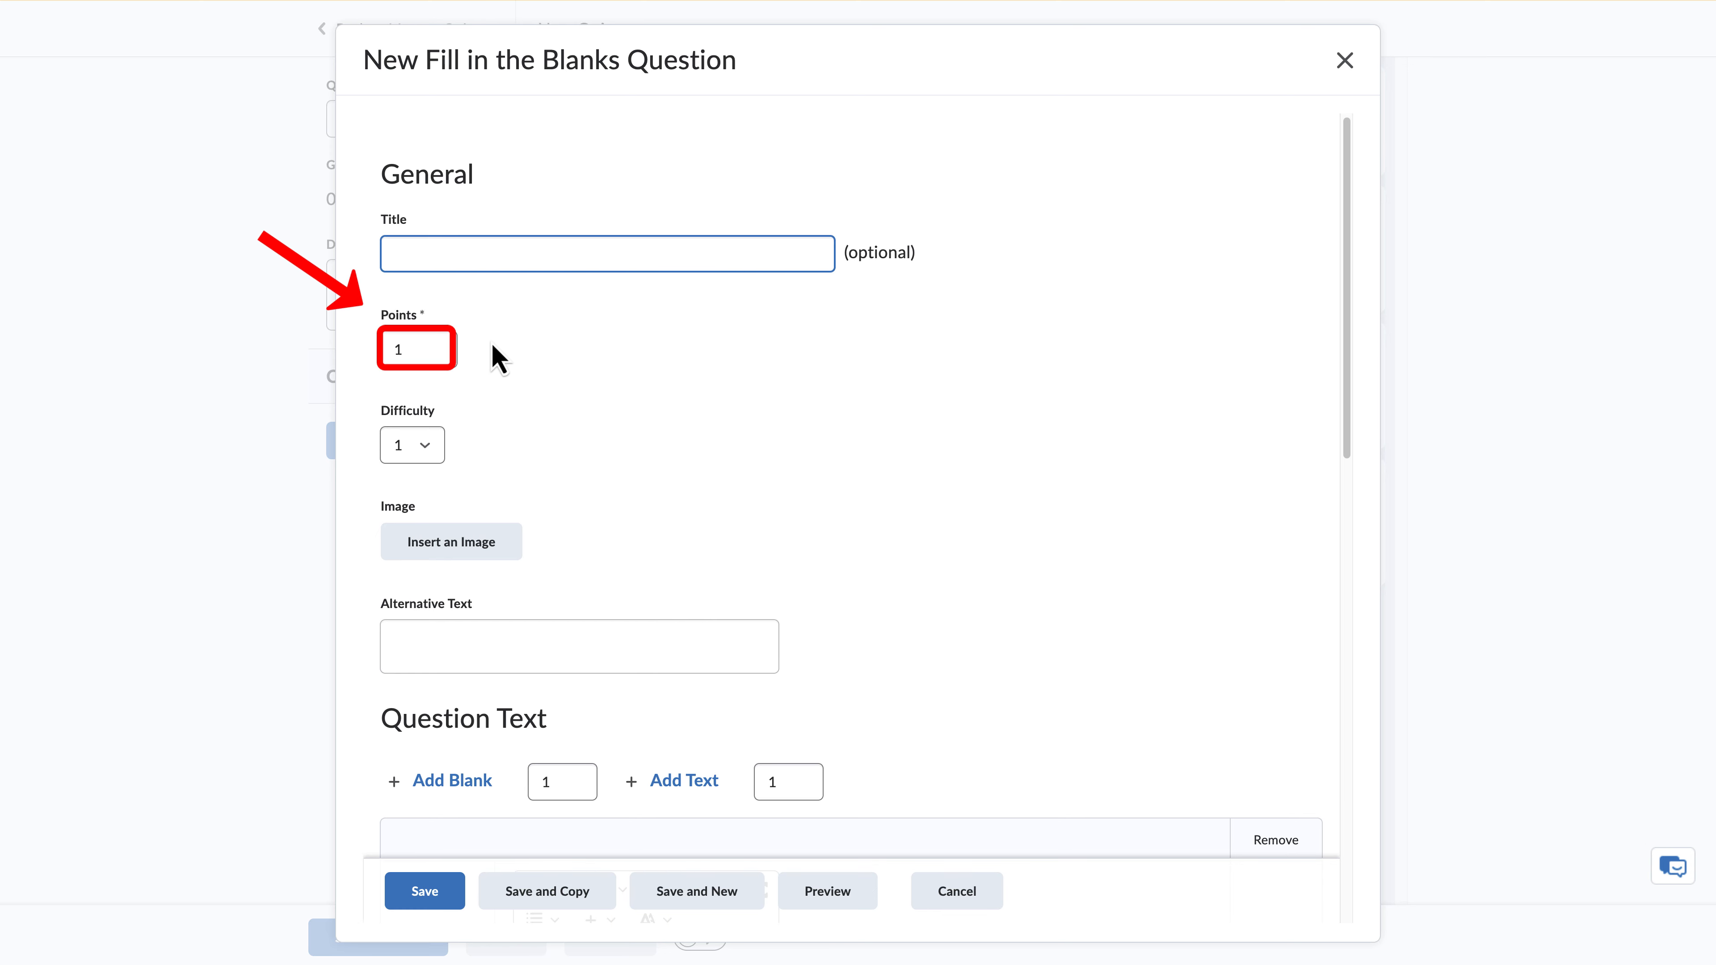
{"action": "left_click", "coordinate": [447, 349]}
{"action": "key", "text": "BackSpace"}
{"action": "type", "text": "2"}
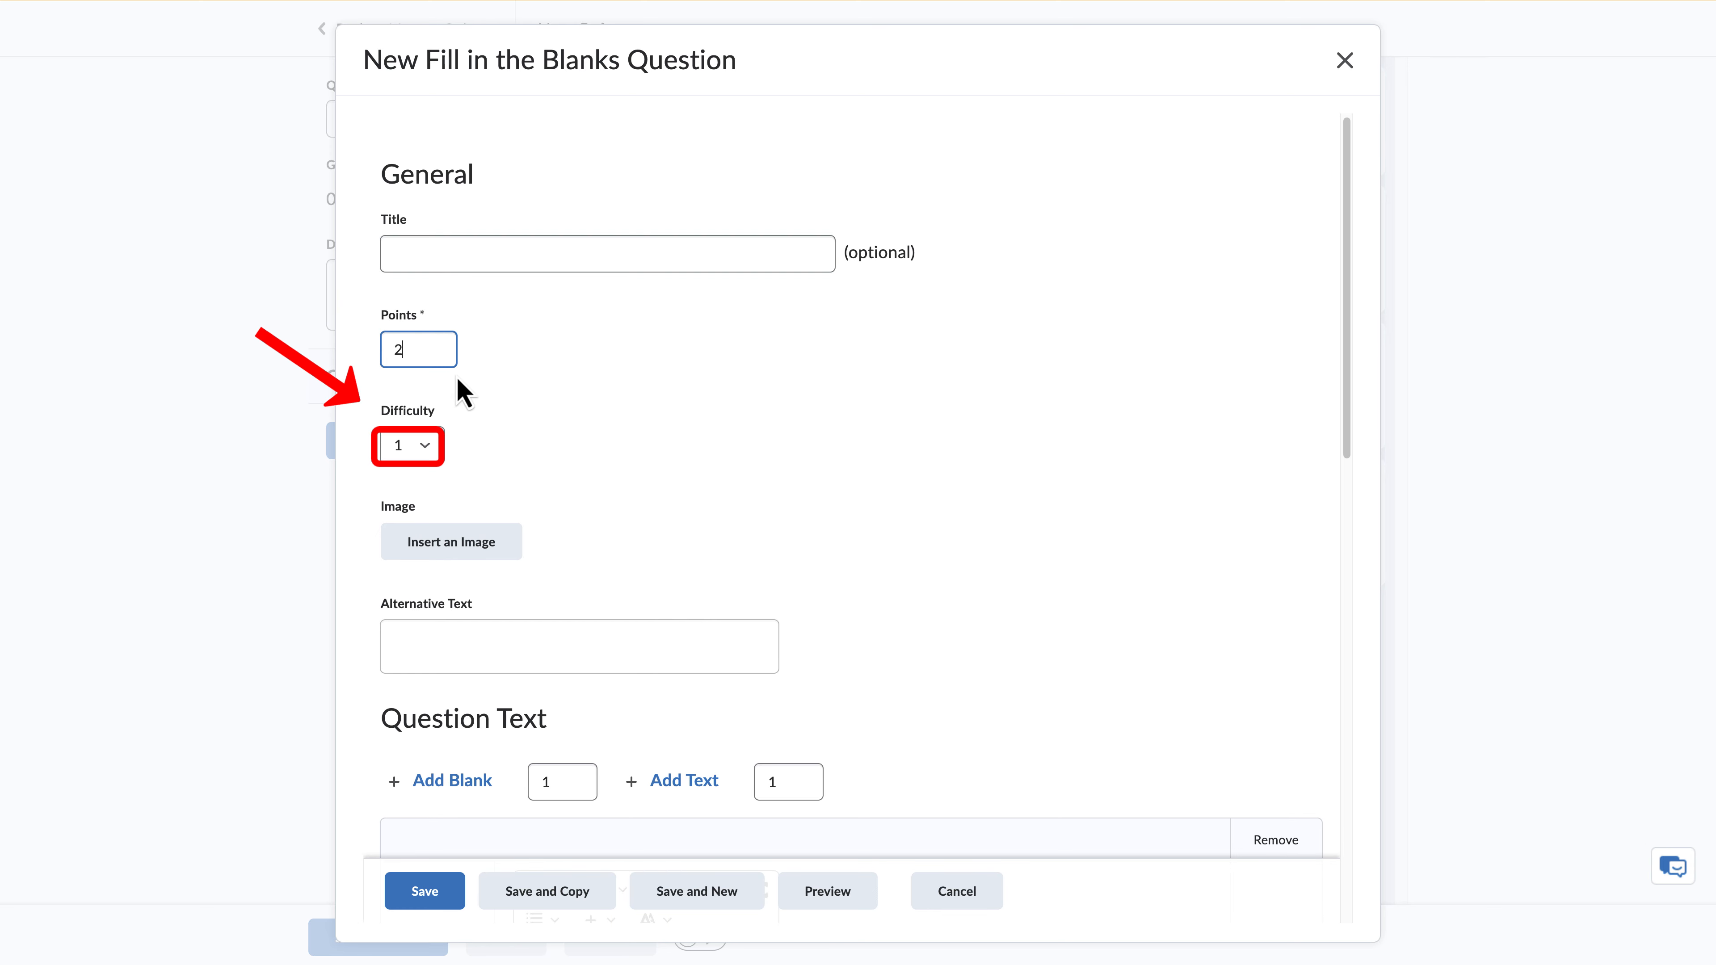
{"action": "left_click", "coordinate": [429, 453]}
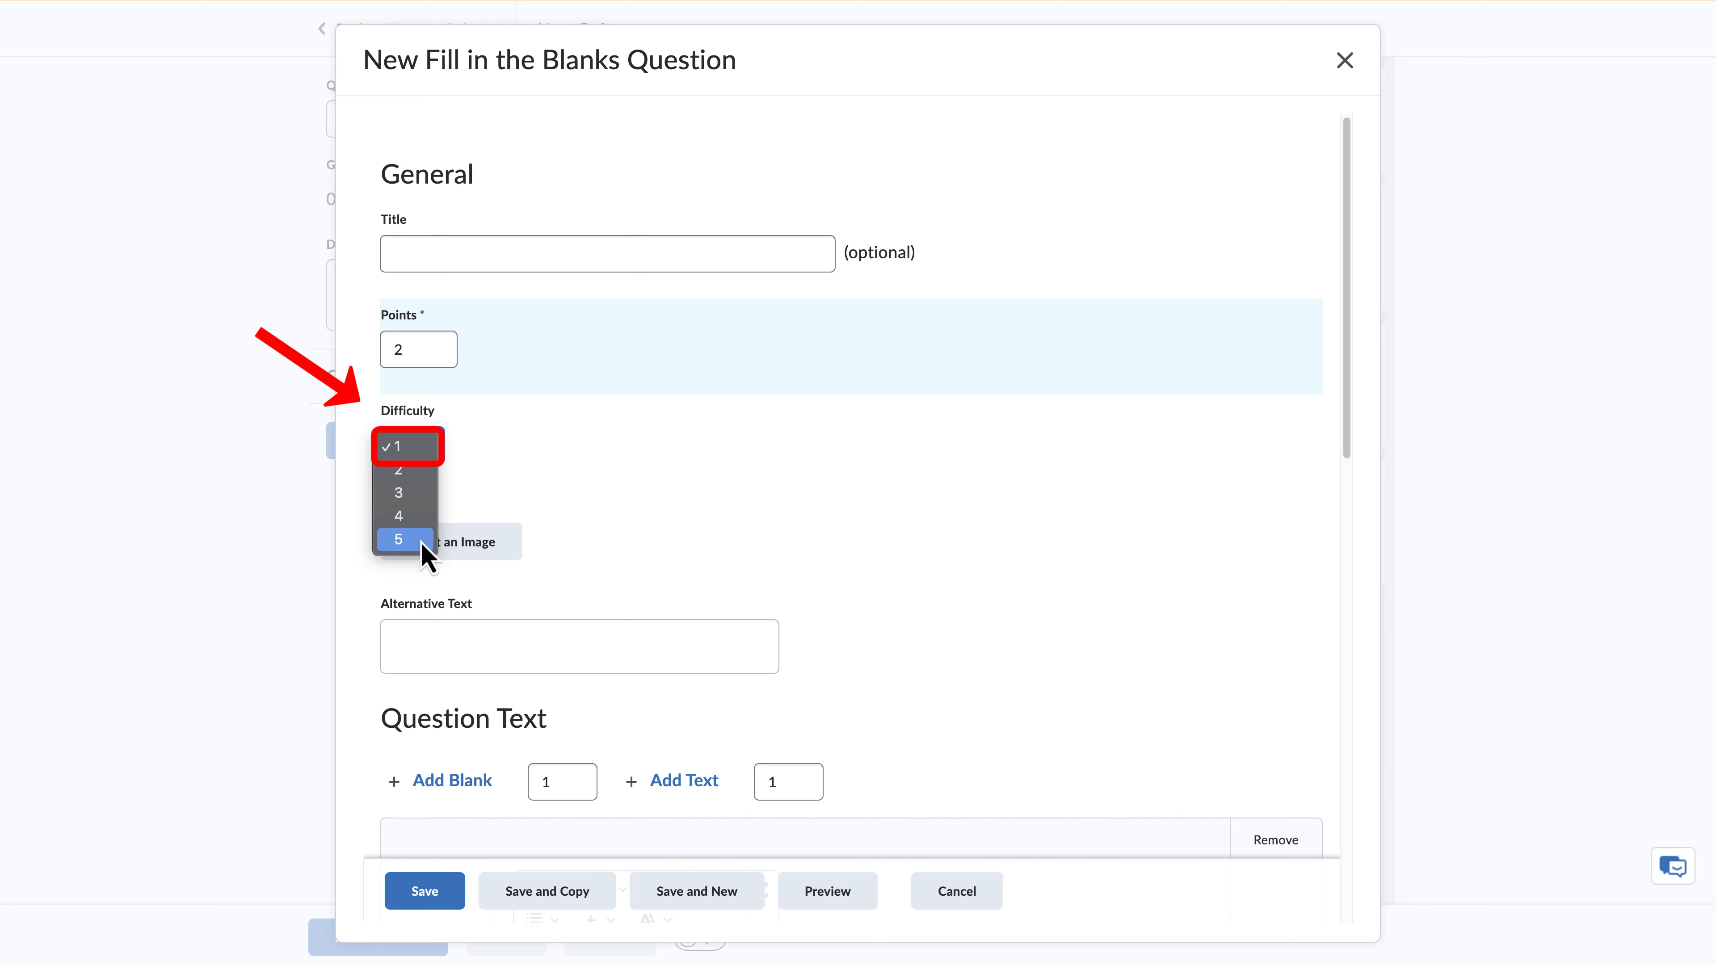
{"action": "left_click", "coordinate": [421, 451]}
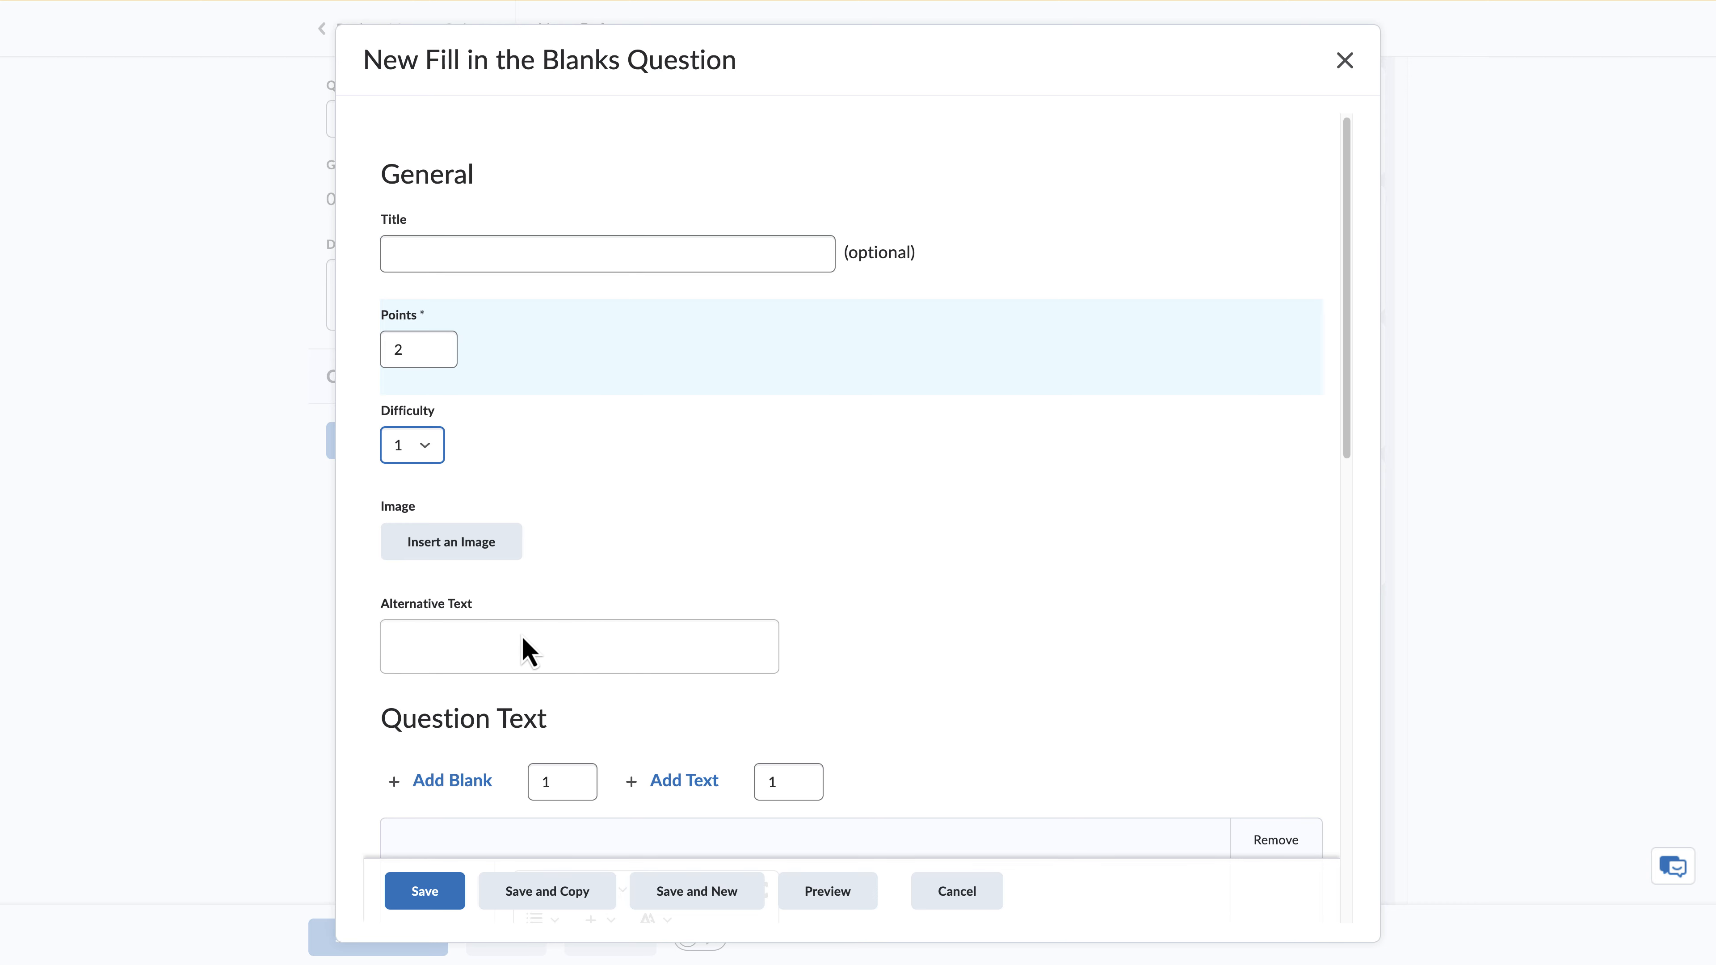
Enter "She goes to the" before the blank and "every Sunday." after it, with "store" as the blank's answer.
{"action": "left_click_drag", "start_coordinate": [1347, 323], "coordinate": [1298, 610]}
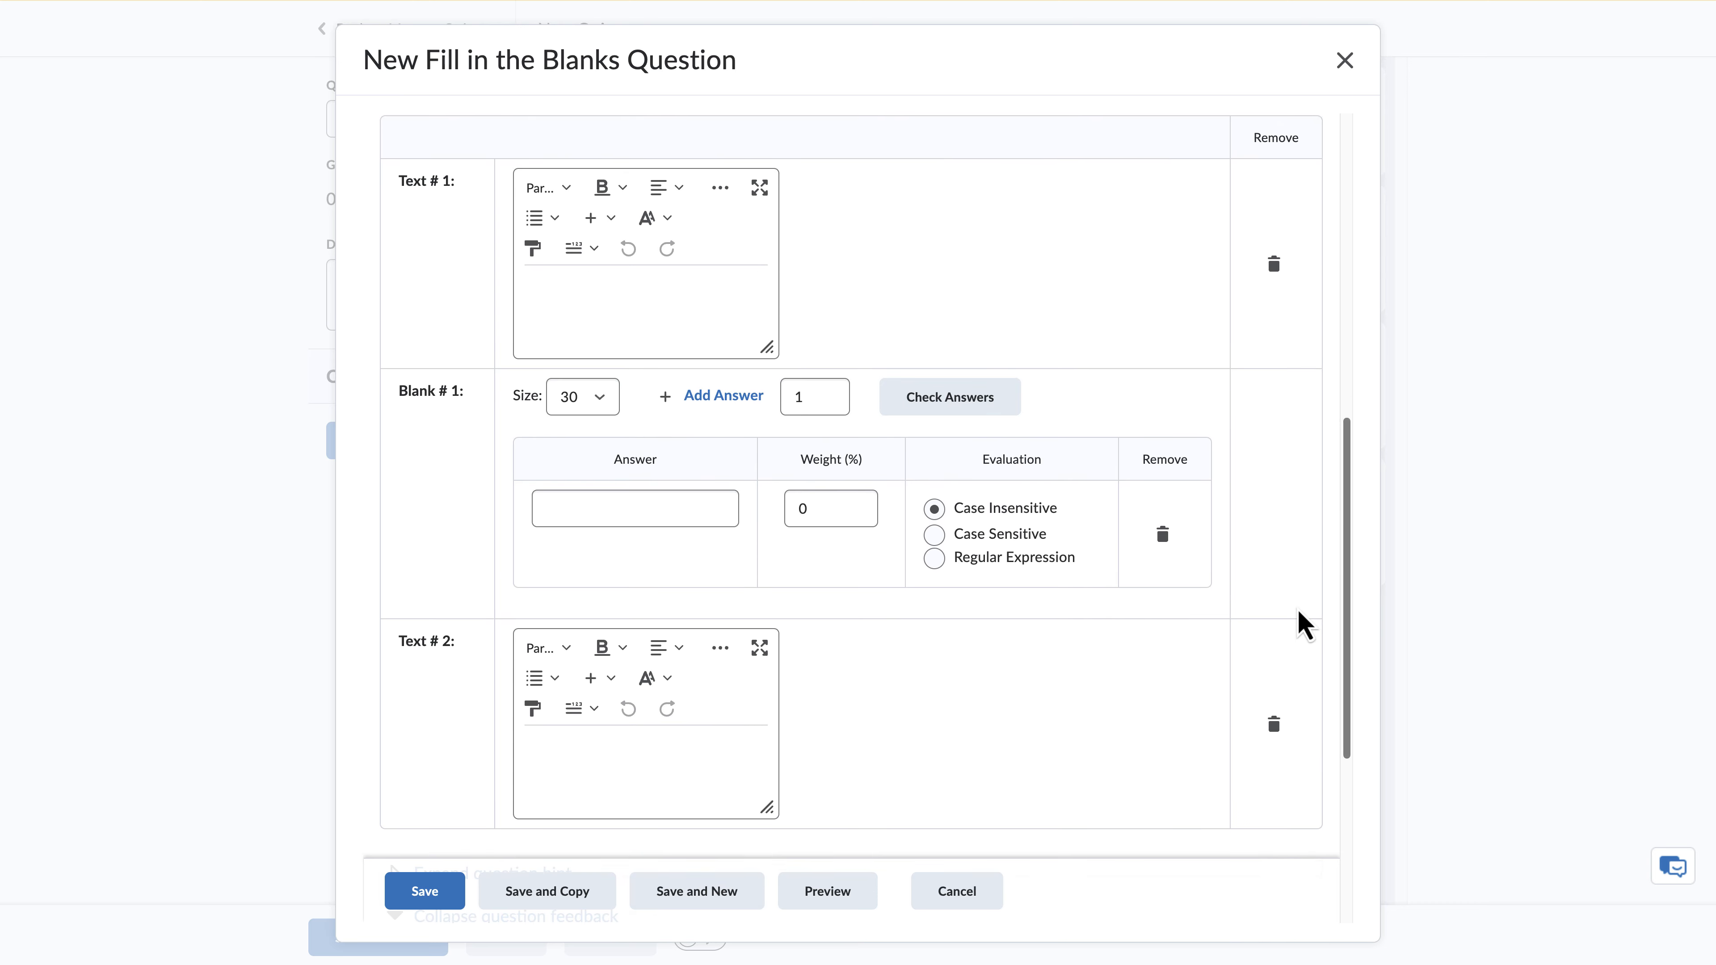
{"action": "left_click", "coordinate": [716, 306]}
{"action": "type", "text": "She goes to the"}
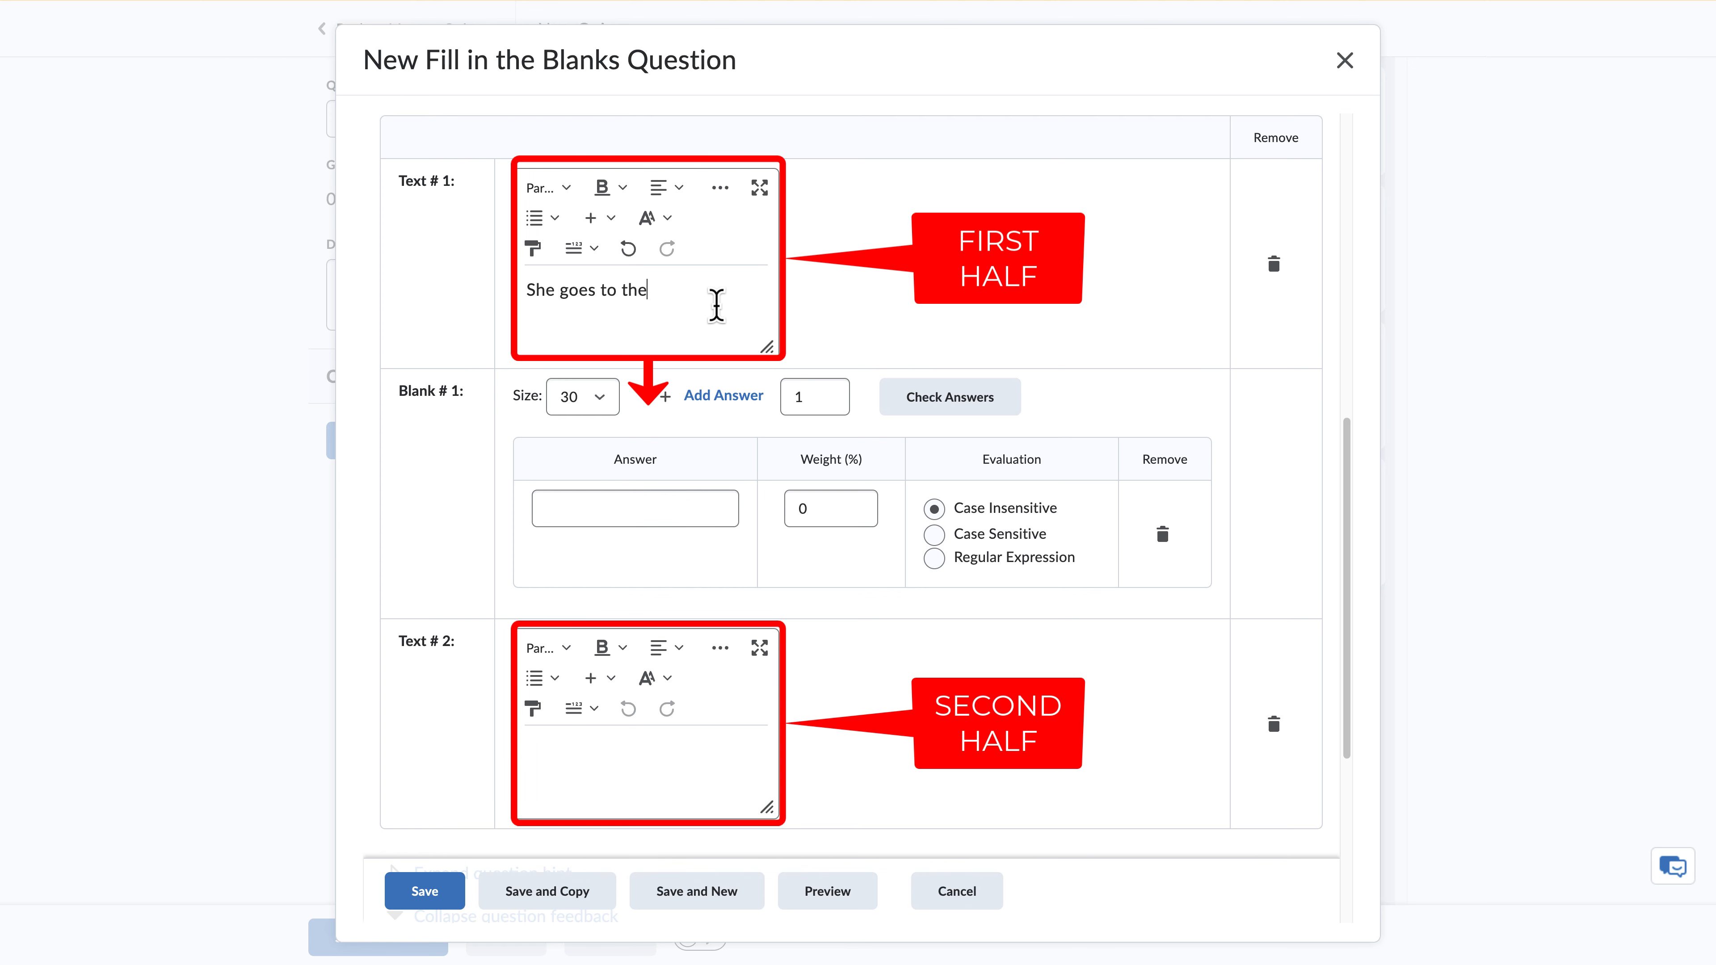
{"action": "left_click", "coordinate": [596, 741]}
{"action": "type", "text": "every Sunday."}
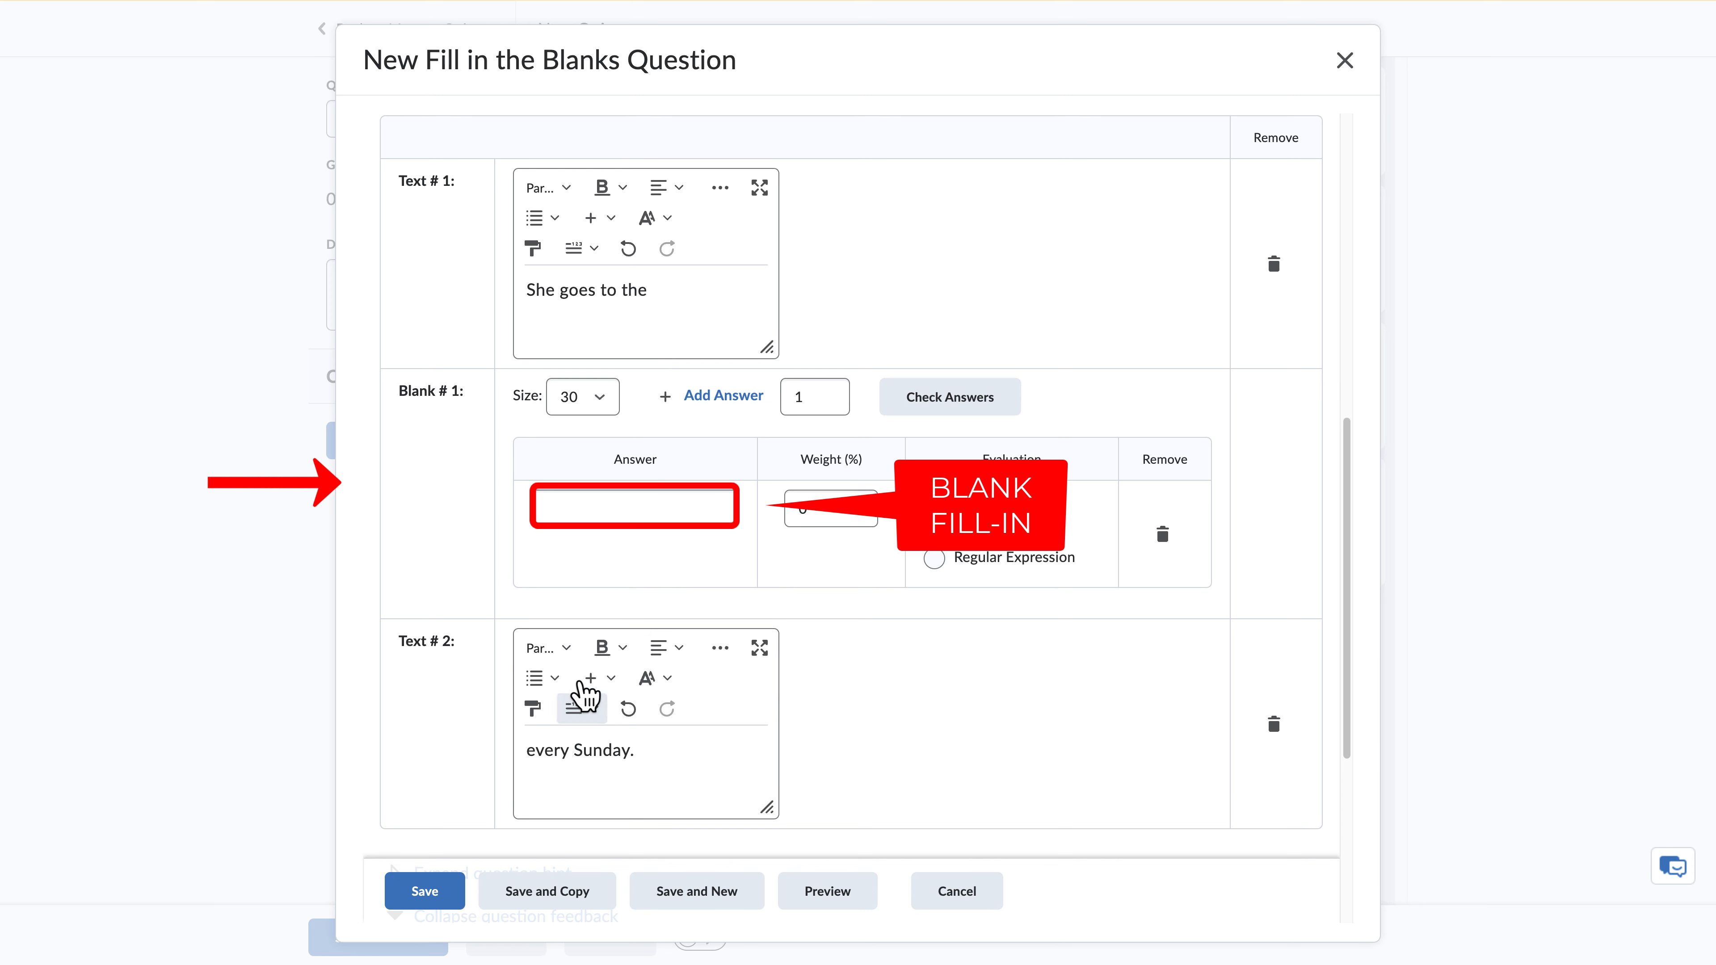
{"action": "left_click", "coordinate": [586, 507]}
{"action": "type", "text": "store"}
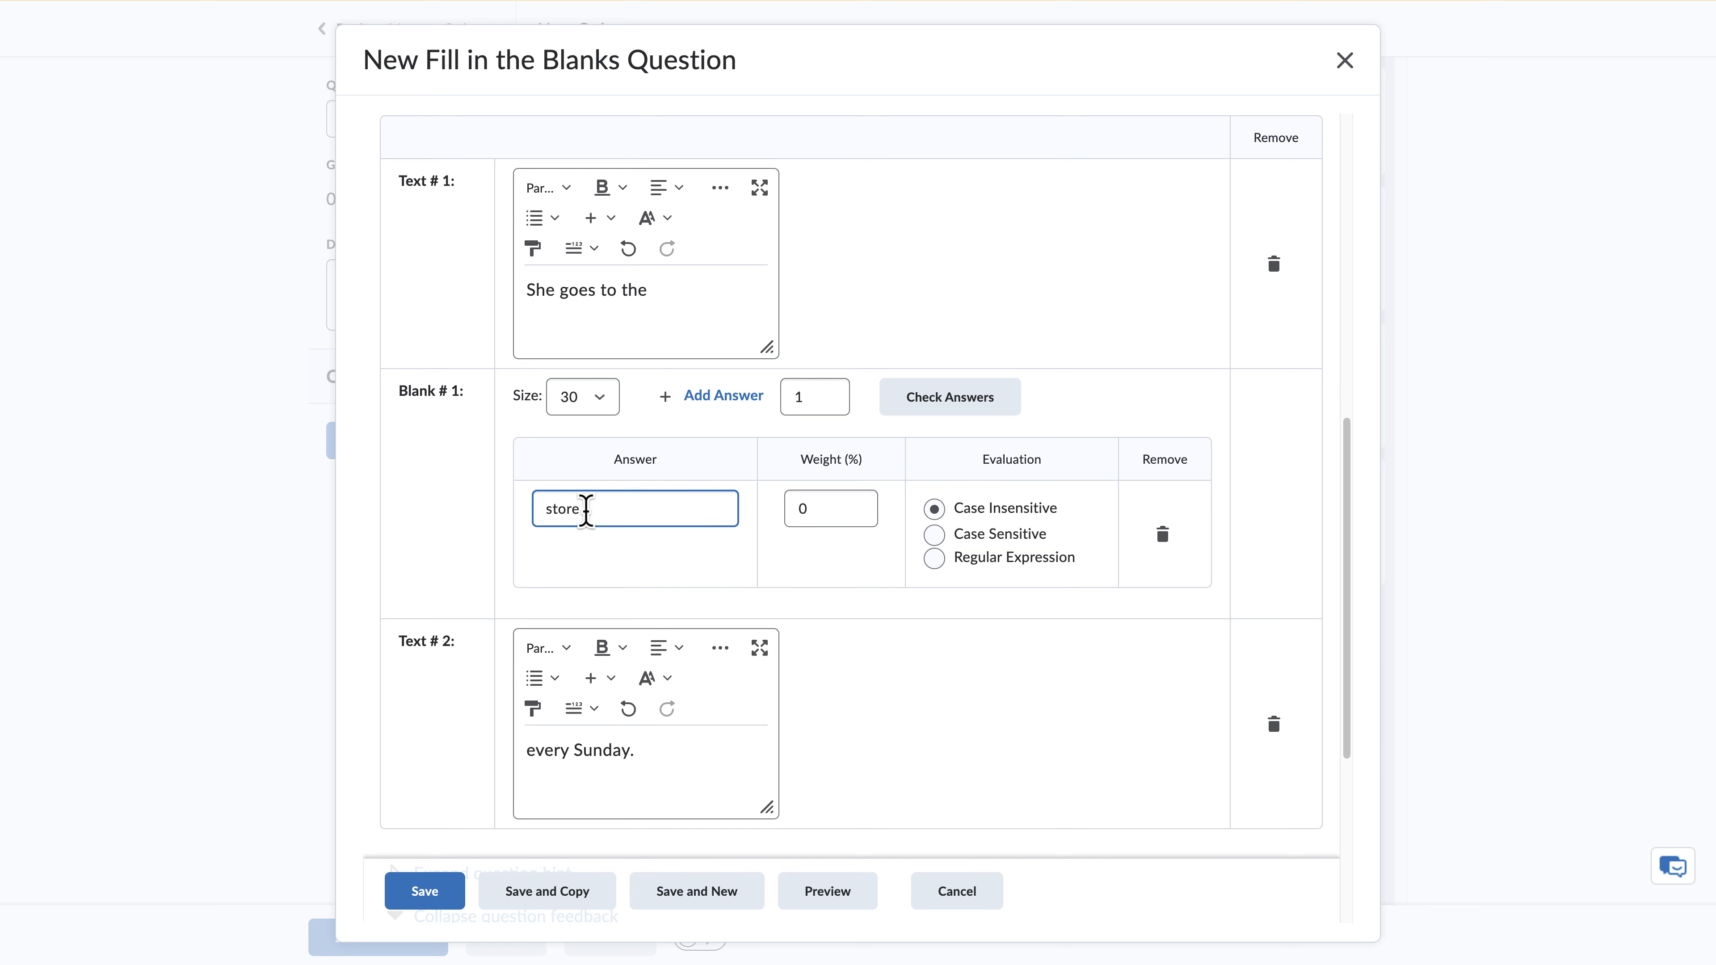
Preview the fill in the blanks question and return to its editor.
{"action": "left_click", "coordinate": [863, 895]}
{"action": "left_click", "coordinate": [430, 659]}
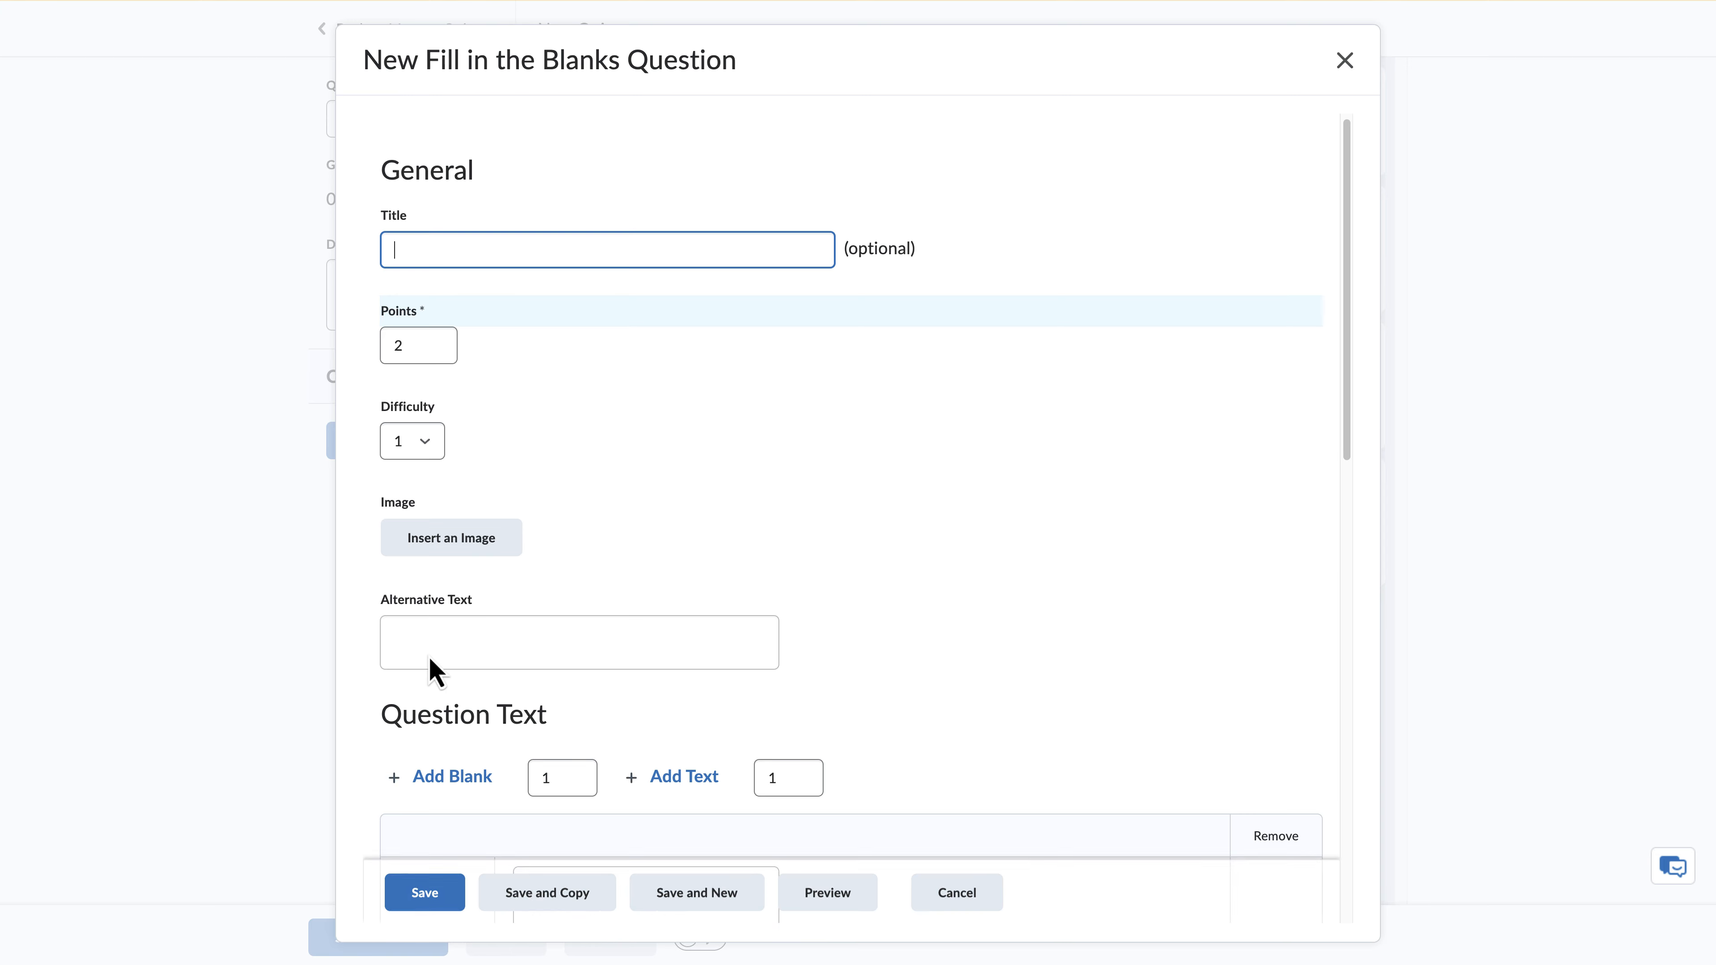
Add the hint "It is a place anyone can go to to buy things." to the fill in the blanks question.
{"action": "scroll", "coordinate": [896, 658], "scroll_direction": "down", "scroll_amount": 15}
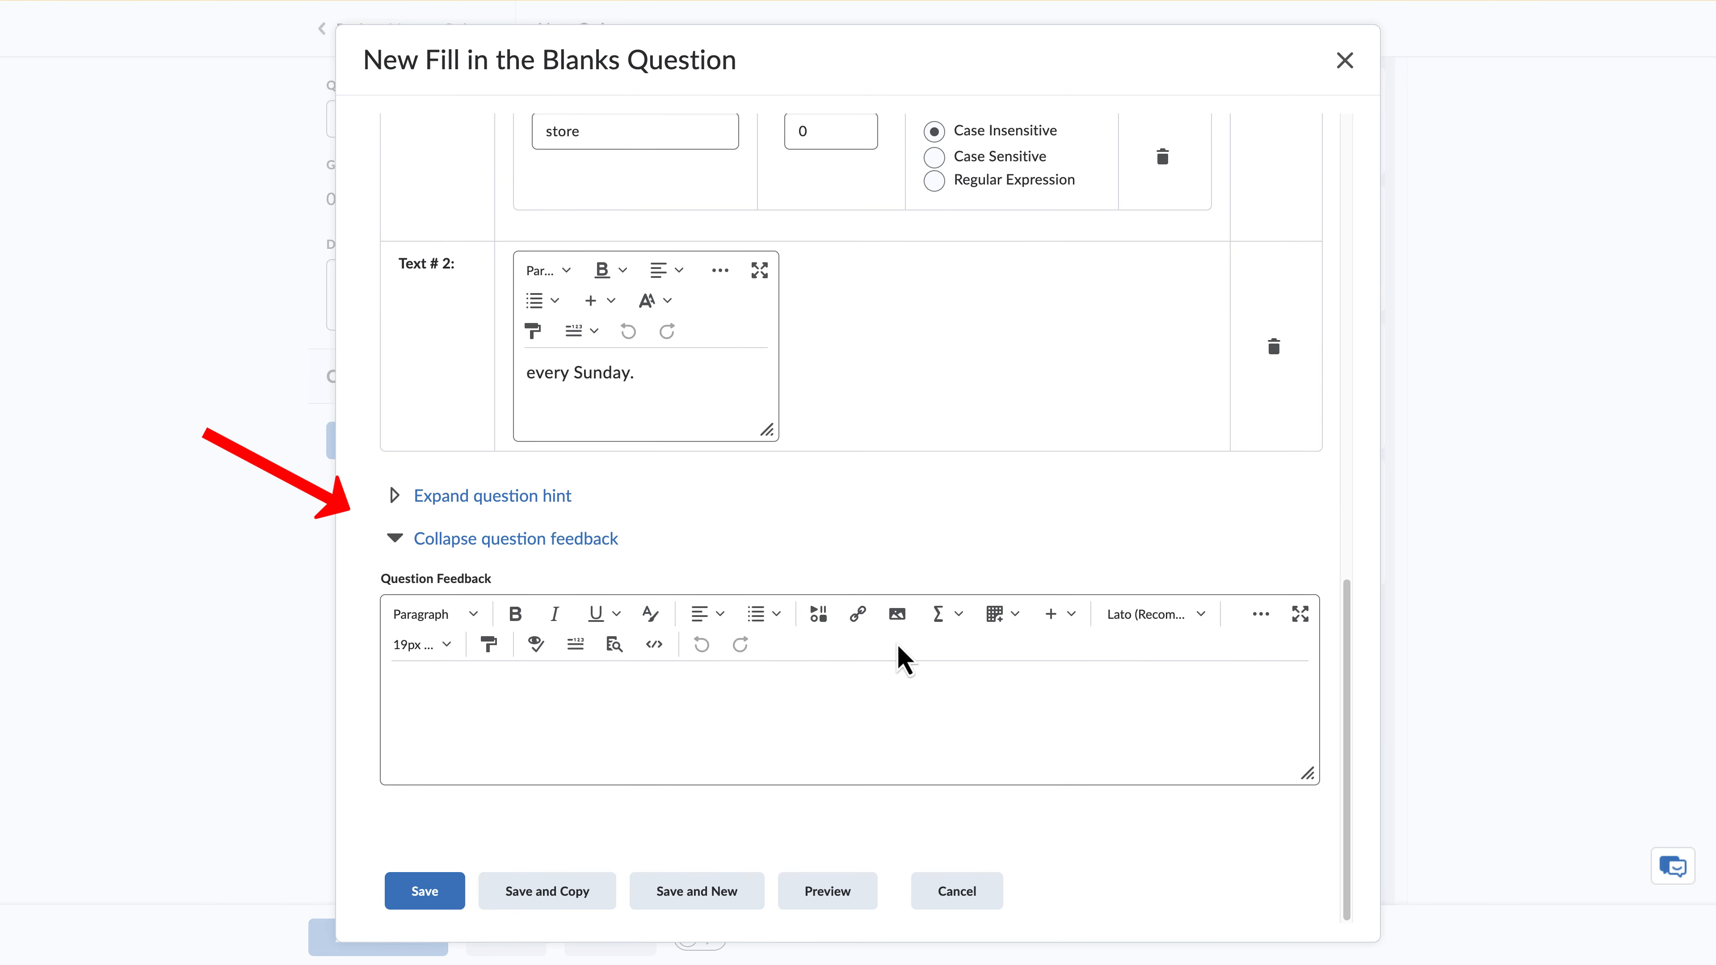
{"action": "left_click", "coordinate": [398, 496]}
{"action": "left_click", "coordinate": [663, 634]}
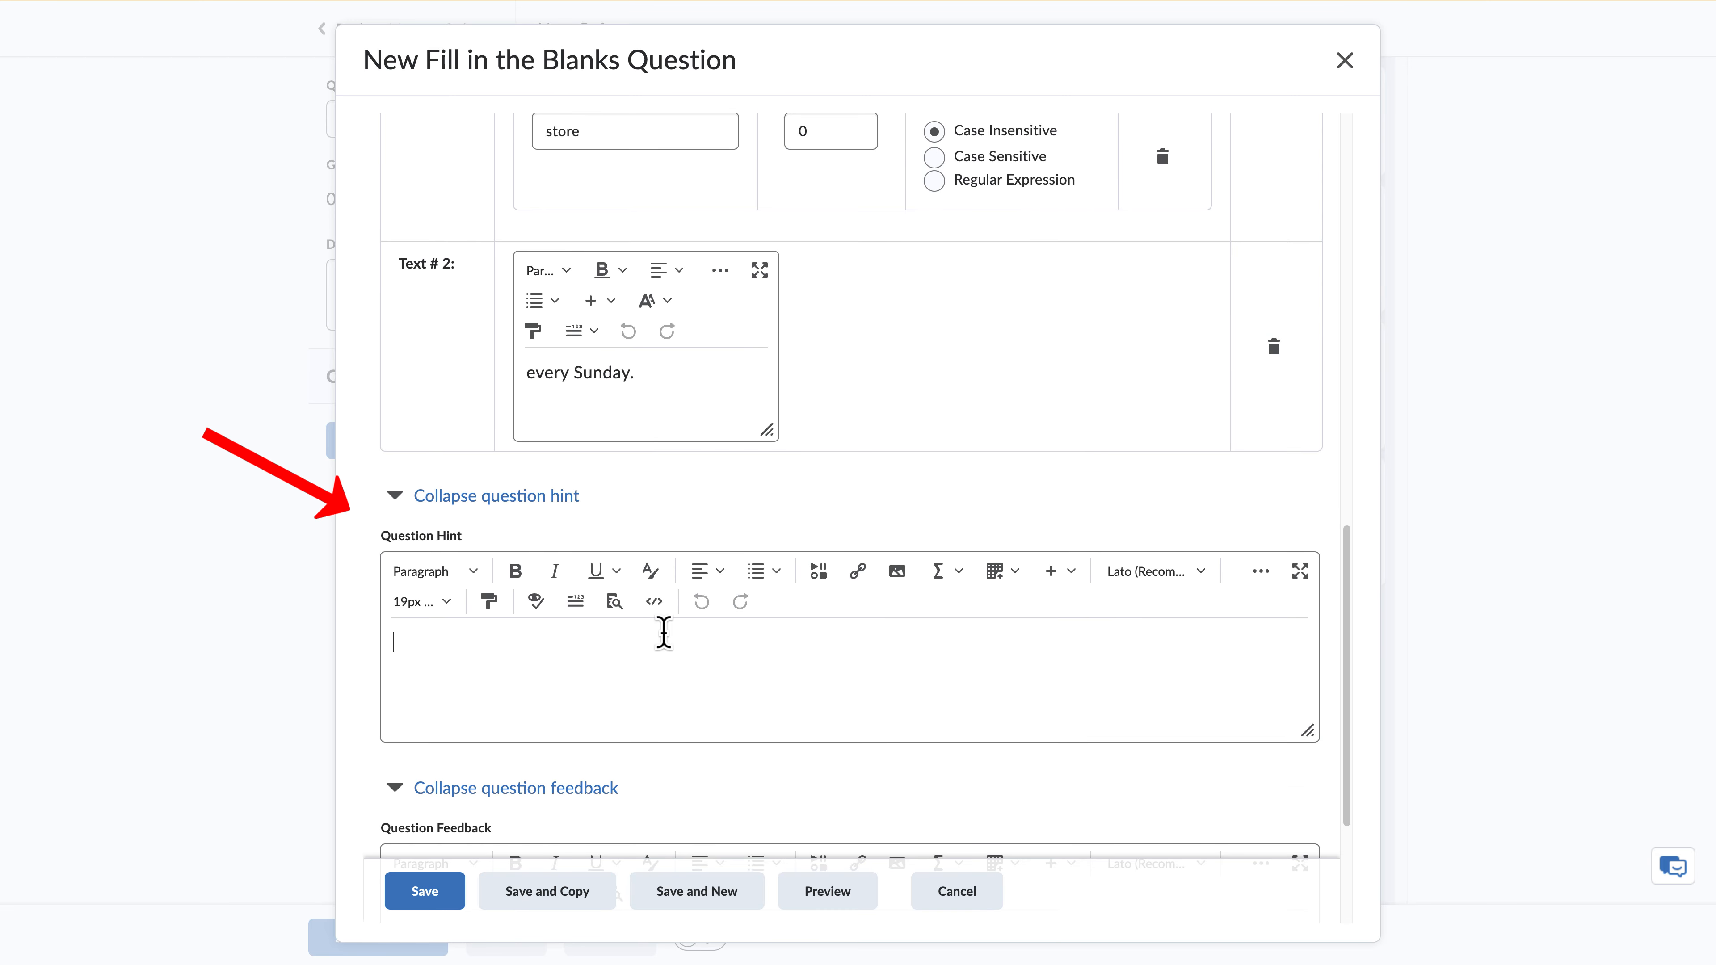
{"action": "type", "text": "It is a place anyone can go to to buy things."}
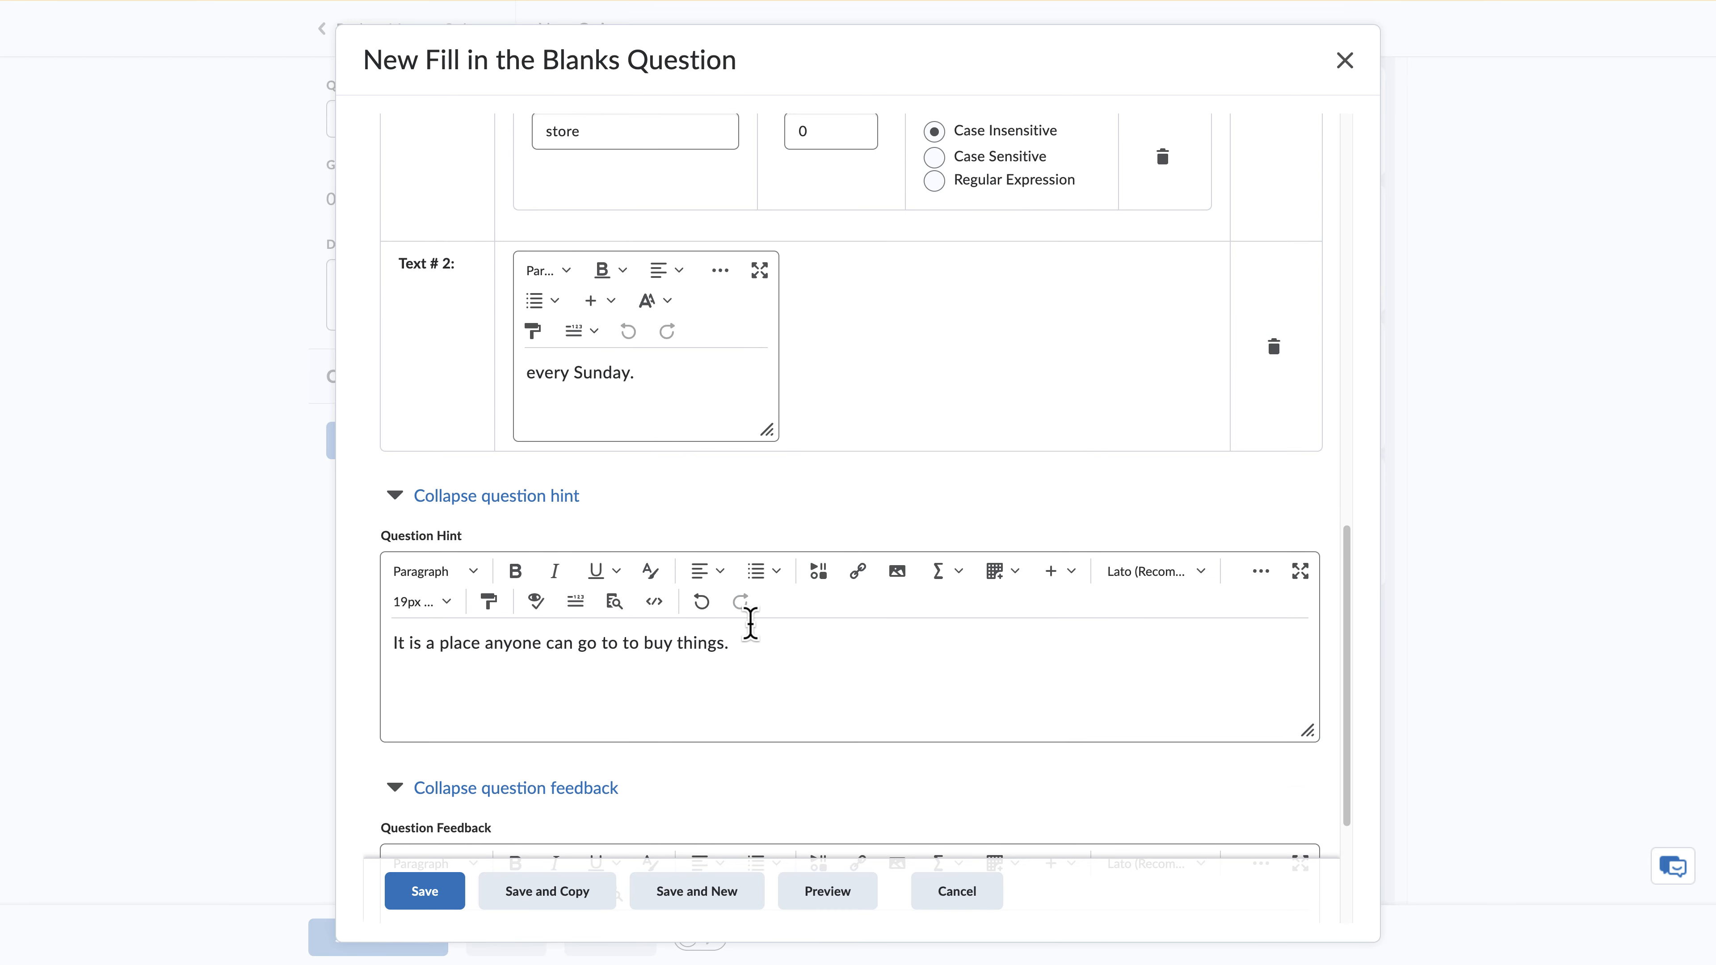
{"action": "left_click_drag", "start_coordinate": [1346, 612], "coordinate": [1340, 701]}
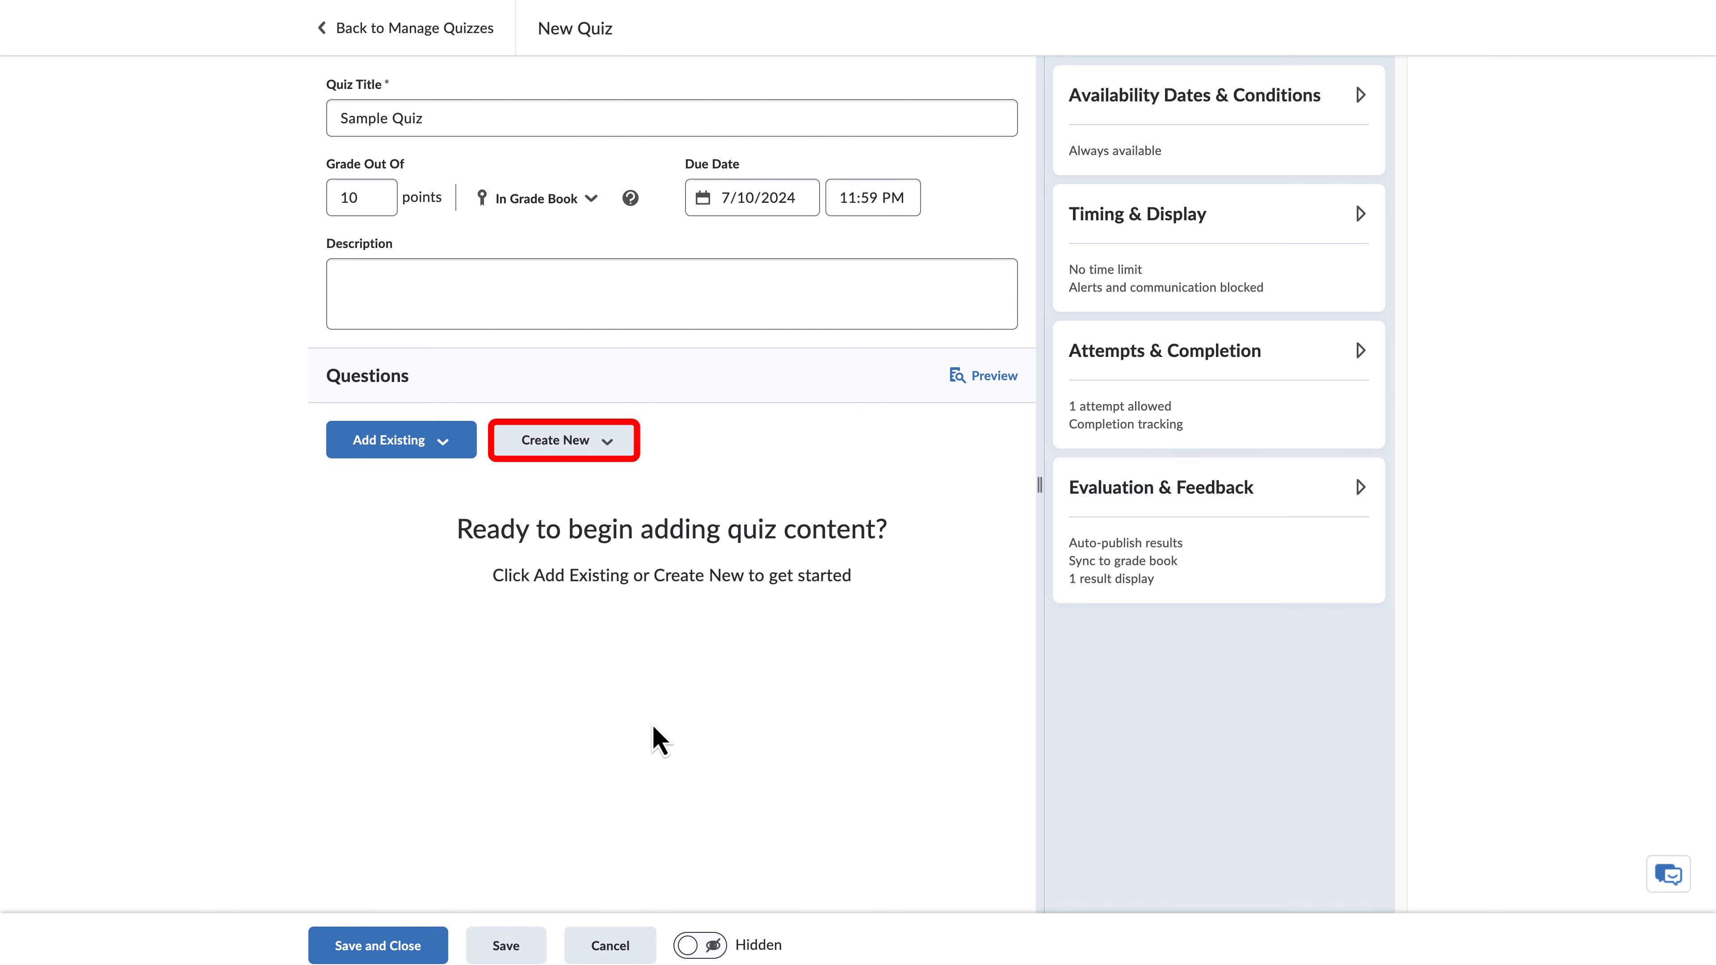
Start a new multi-select question in Sample Quiz and add a hint field to it.
{"action": "left_click", "coordinate": [606, 443]}
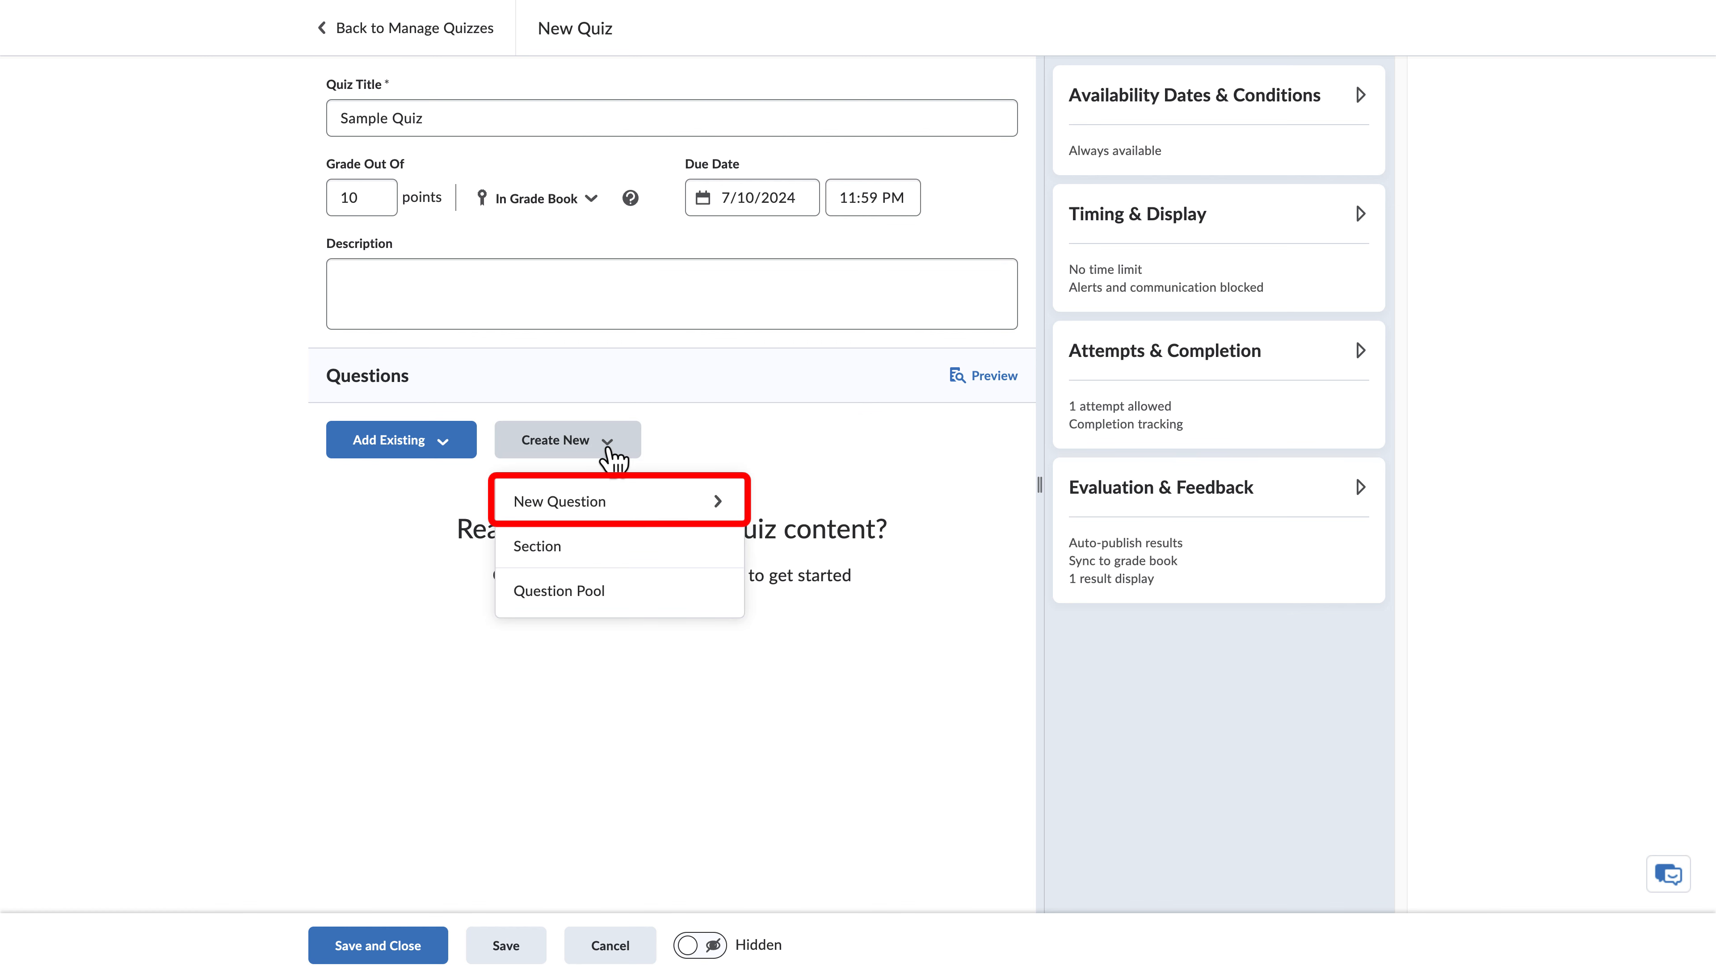
{"action": "left_click", "coordinate": [647, 503]}
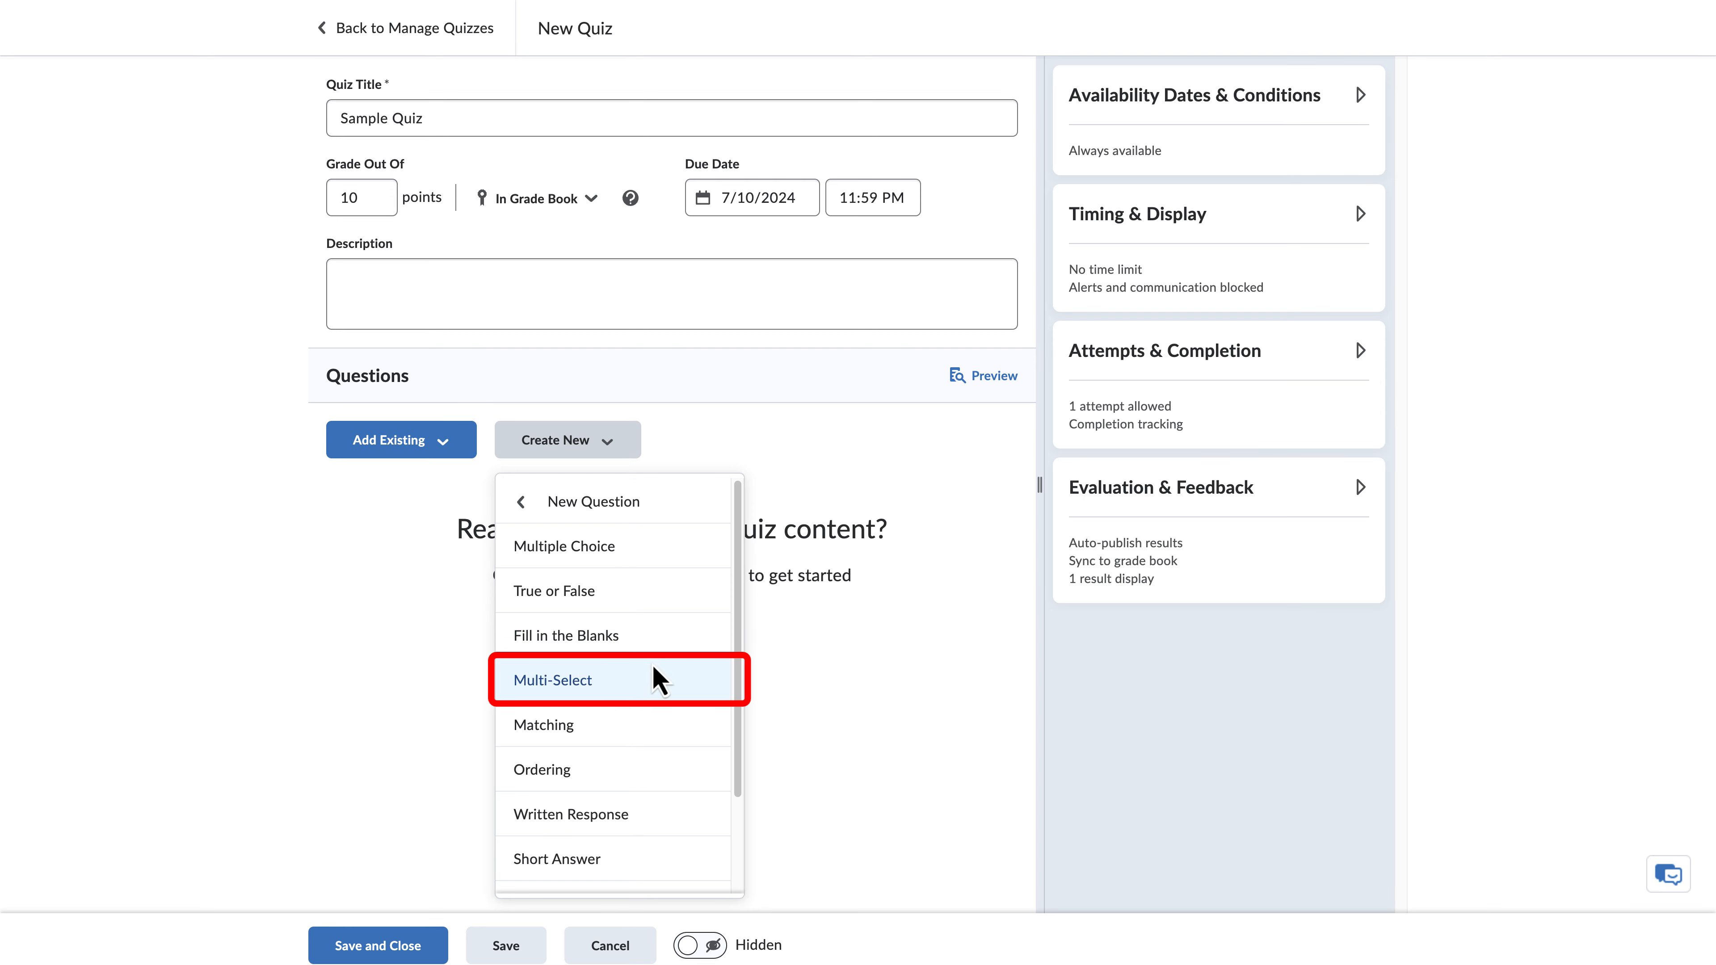
{"action": "left_click", "coordinate": [651, 678]}
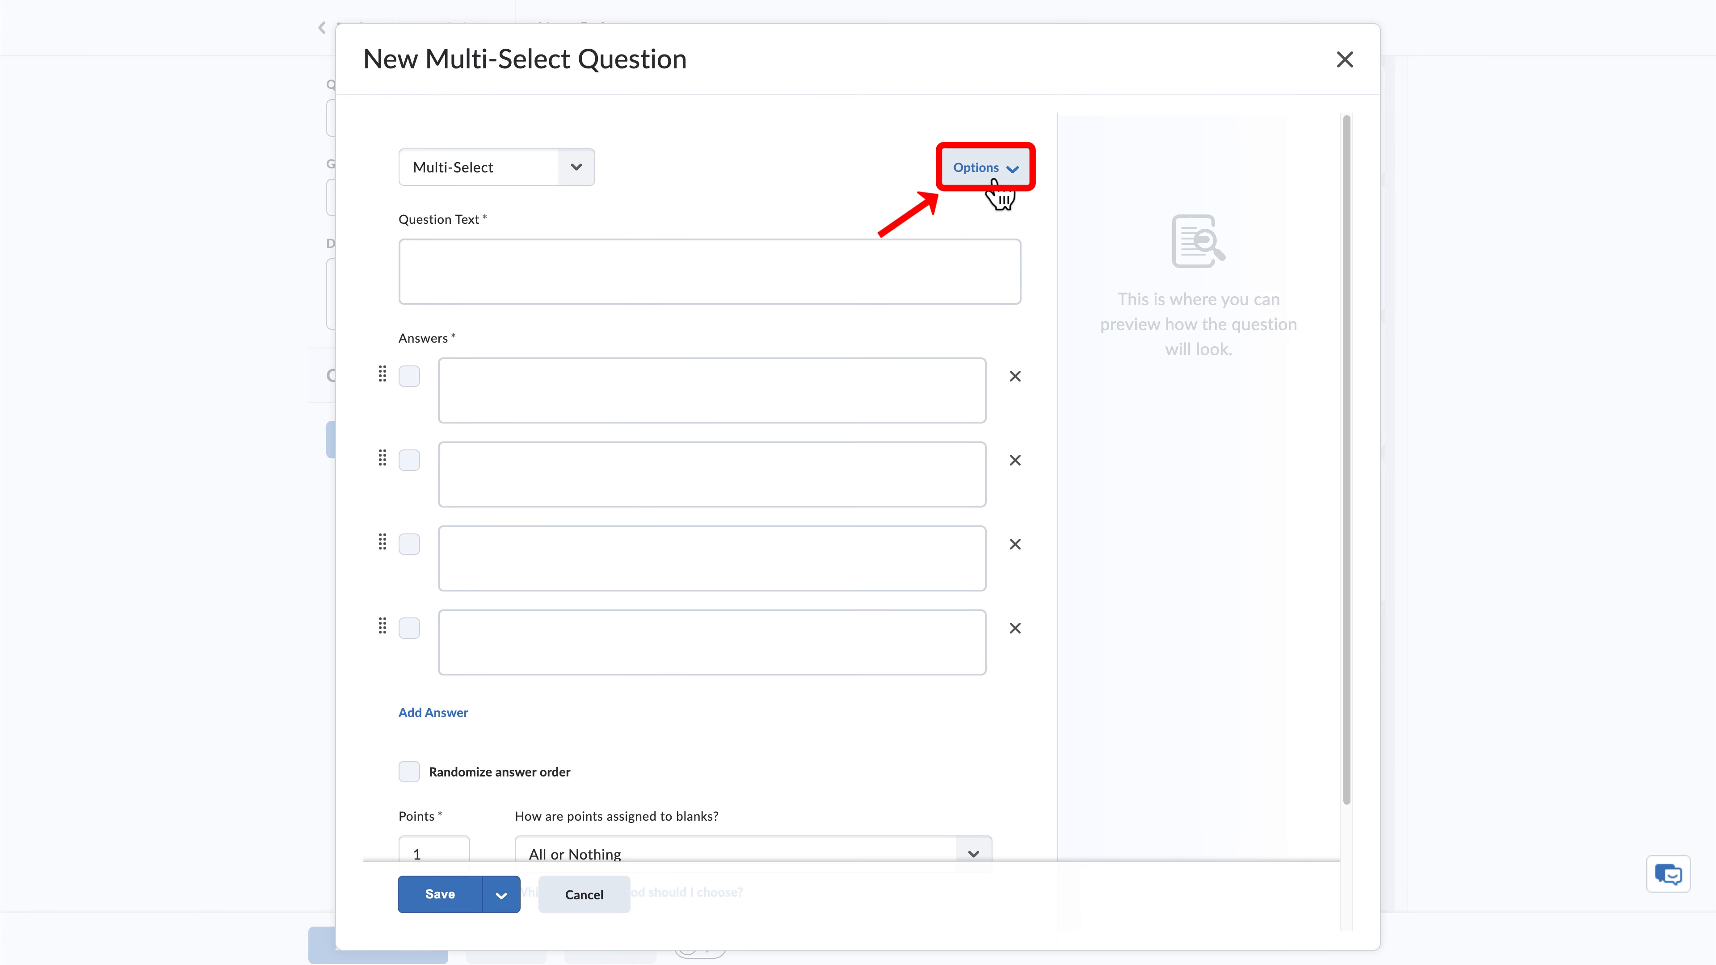
{"action": "left_click", "coordinate": [1007, 170]}
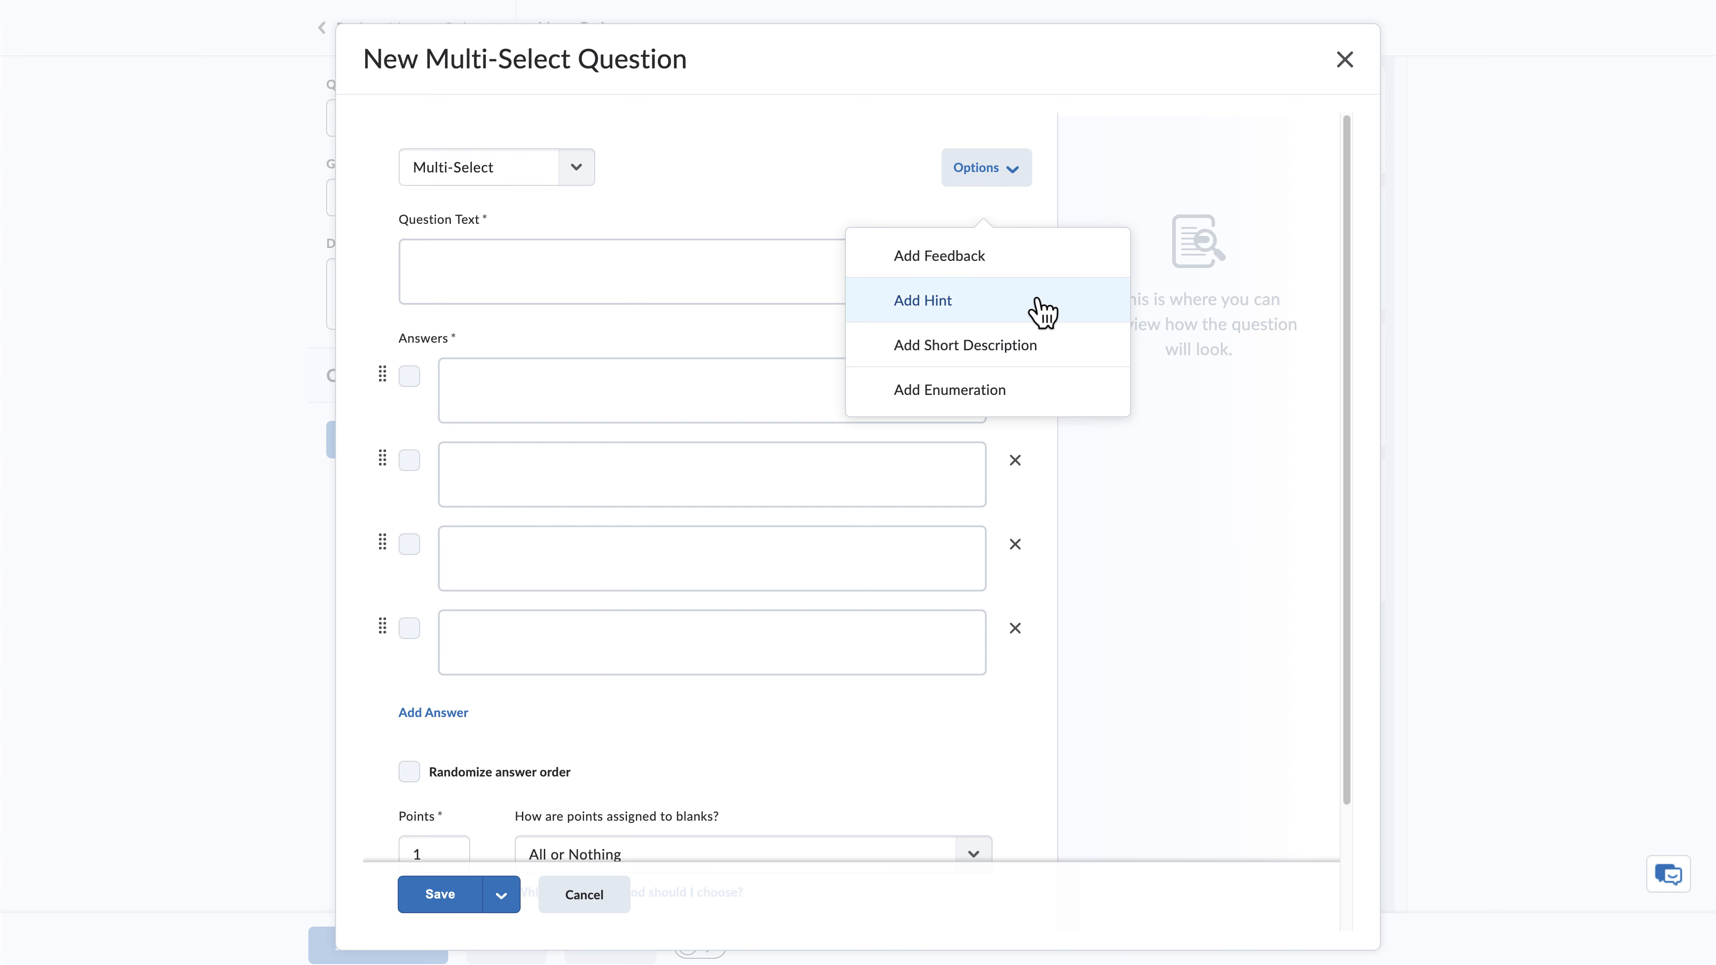
{"action": "left_click", "coordinate": [1042, 312]}
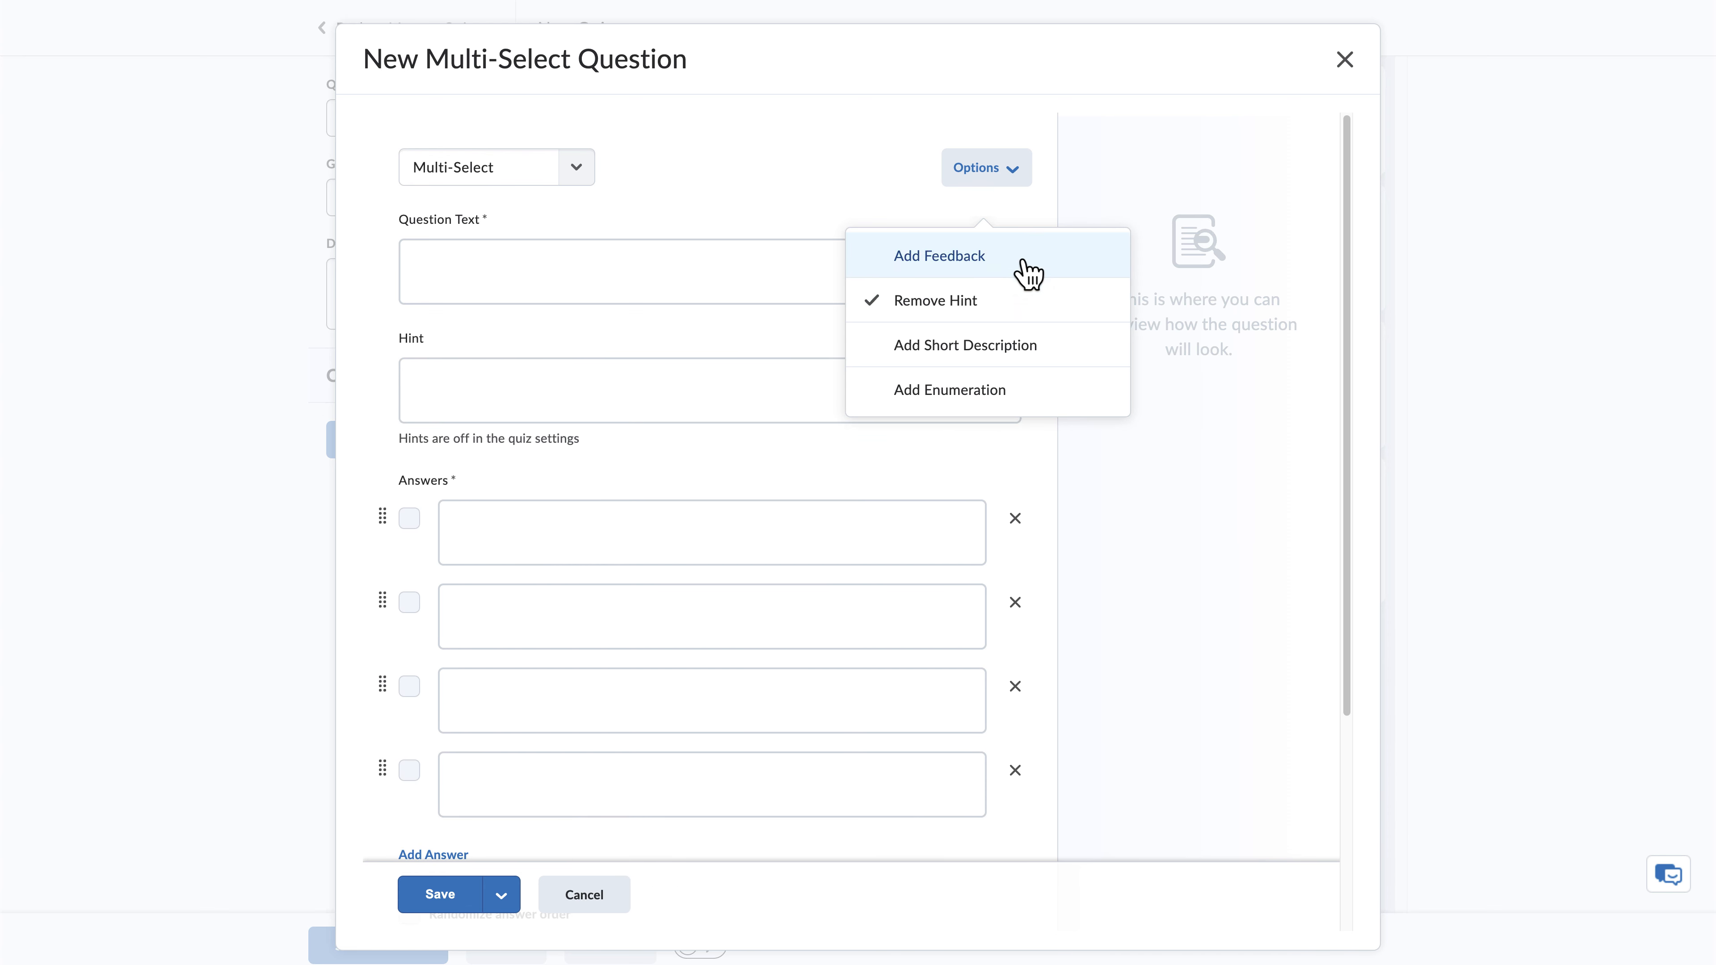
Enter the multi-select question text "Which of the following are functions of proteins within a cell? (Select all that apply)".
{"action": "left_click", "coordinate": [1026, 180]}
{"action": "left_click", "coordinate": [852, 264]}
{"action": "type", "text": "Which of the following are functions of proteins within a cell? (Select all that apply)"}
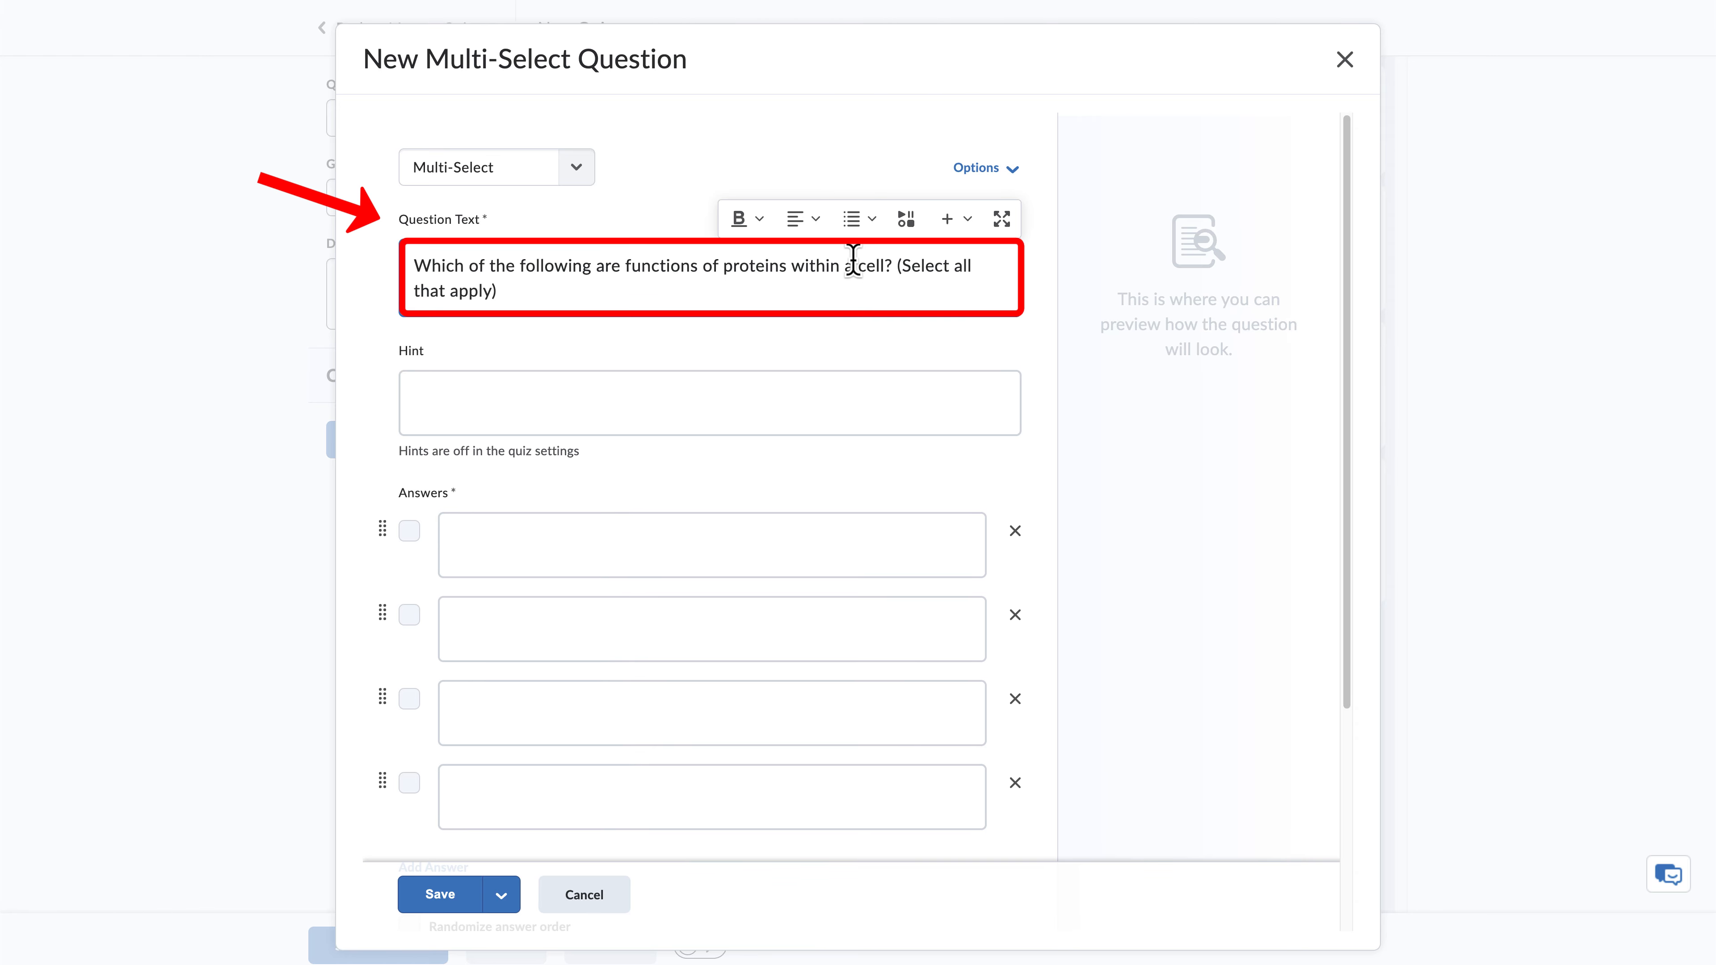
Enter the hint "Consider the diverse roles proteins play in various cellular processes beyond genetic functions and energy storage.".
{"action": "left_click", "coordinate": [616, 394]}
{"action": "type", "text": "Consider the diverse roles proteins play in various cellular processes beyond genetic functions and energy storage."}
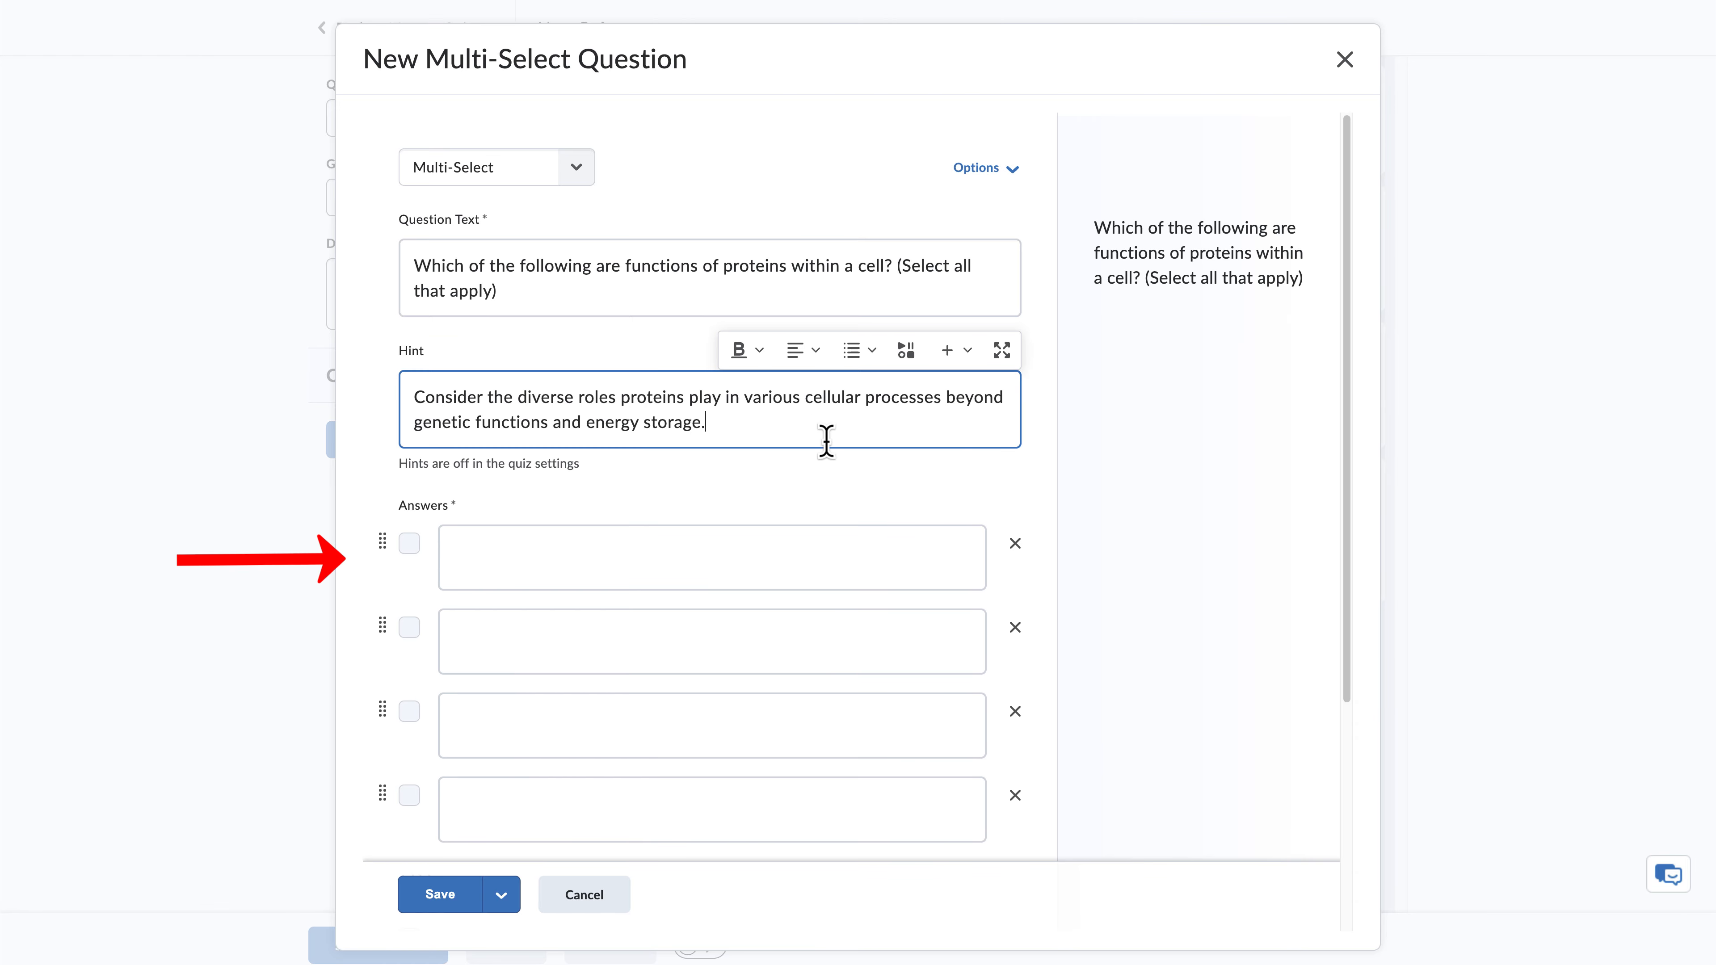
Mark Enzymatic activity, Structural support and Transport of molecule as correct answers and randomize the answer order.
{"action": "scroll", "coordinate": [857, 498], "scroll_direction": "down", "scroll_amount": 1}
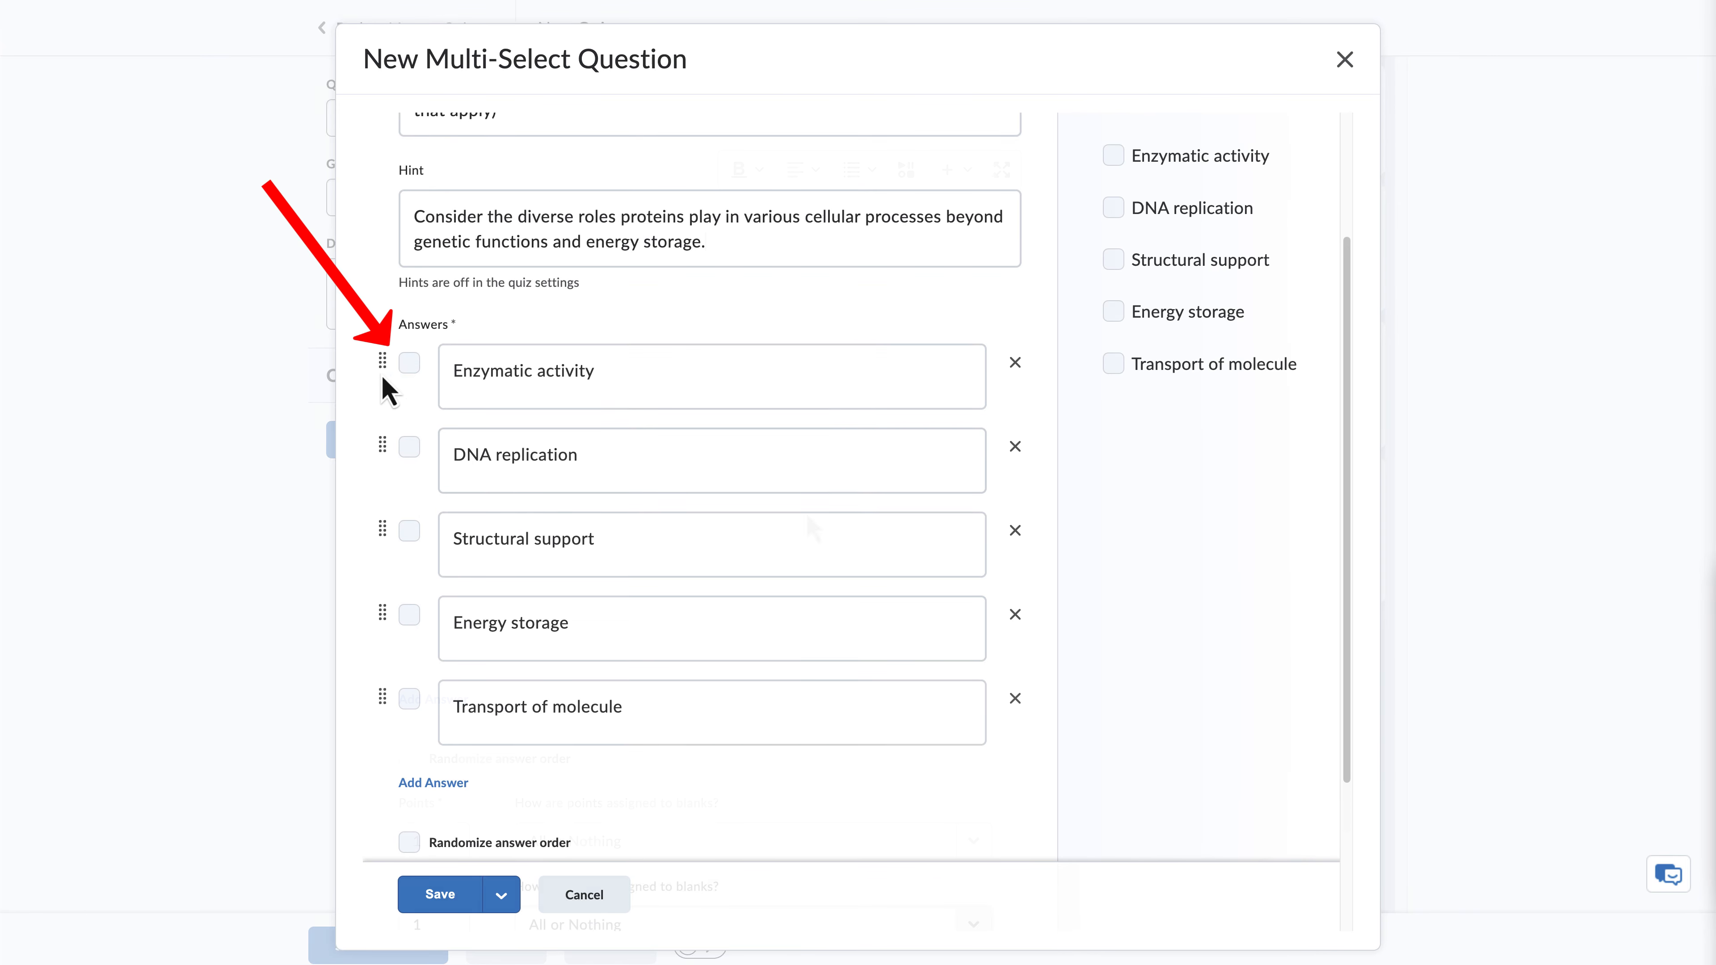
{"action": "left_click", "coordinate": [410, 365]}
{"action": "left_click", "coordinate": [409, 531]}
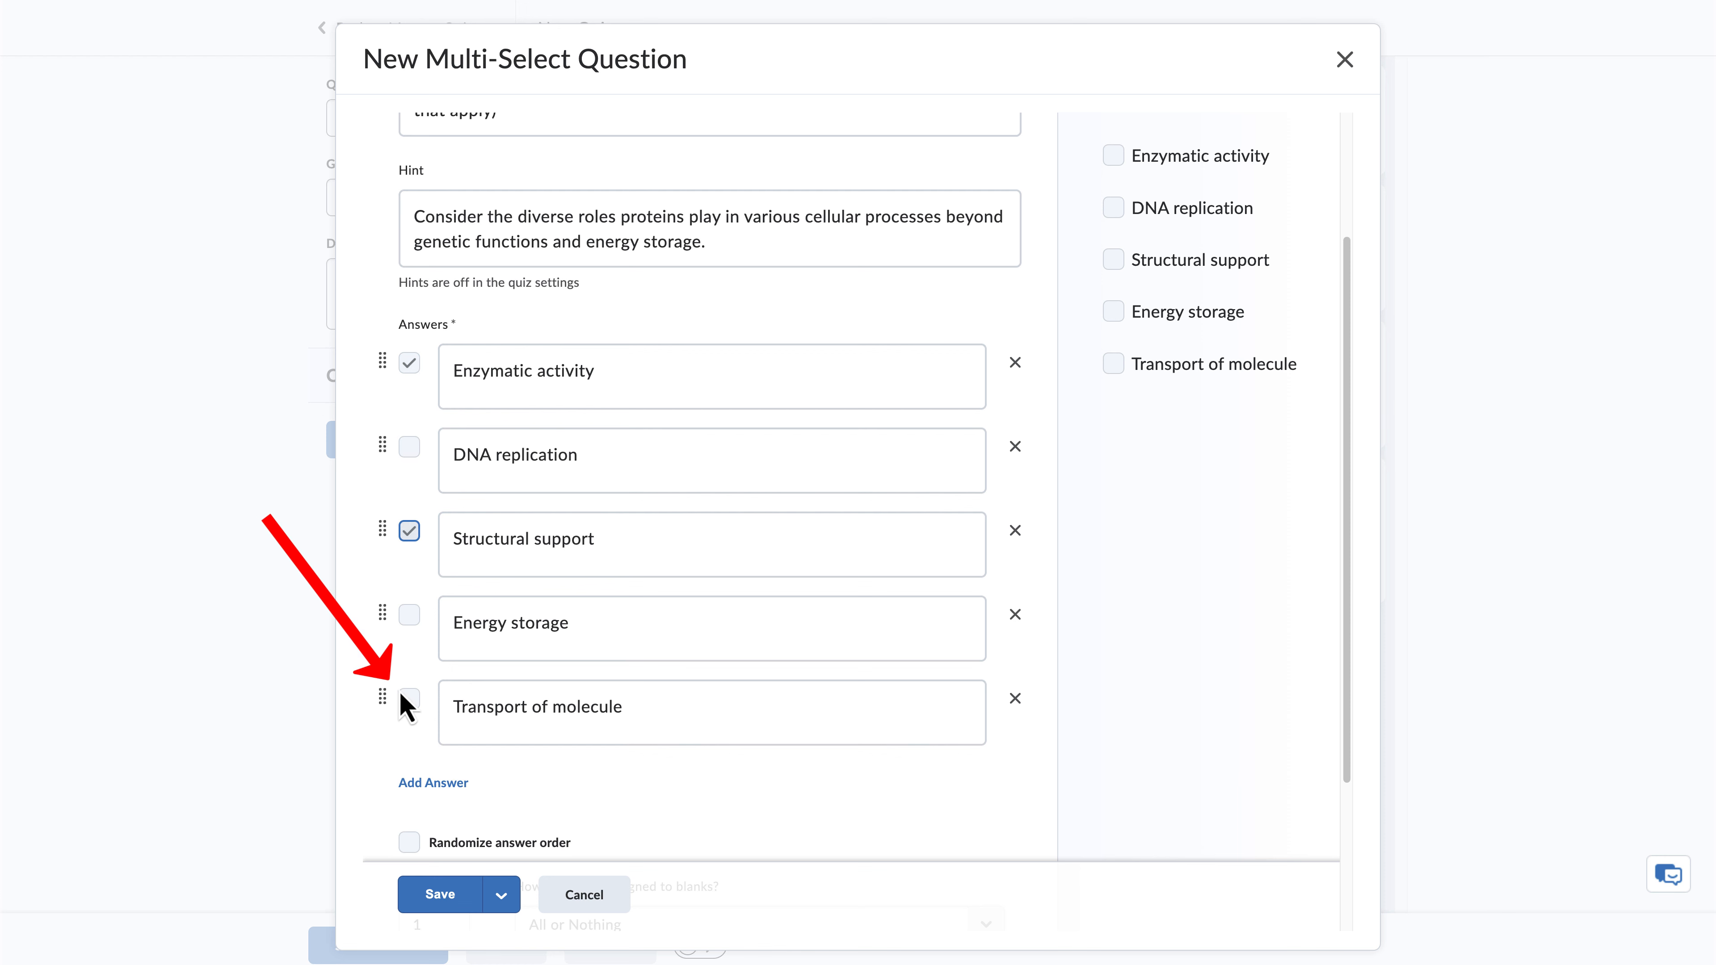
{"action": "left_click", "coordinate": [409, 699]}
{"action": "scroll", "coordinate": [1074, 598], "scroll_direction": "down", "scroll_amount": 3}
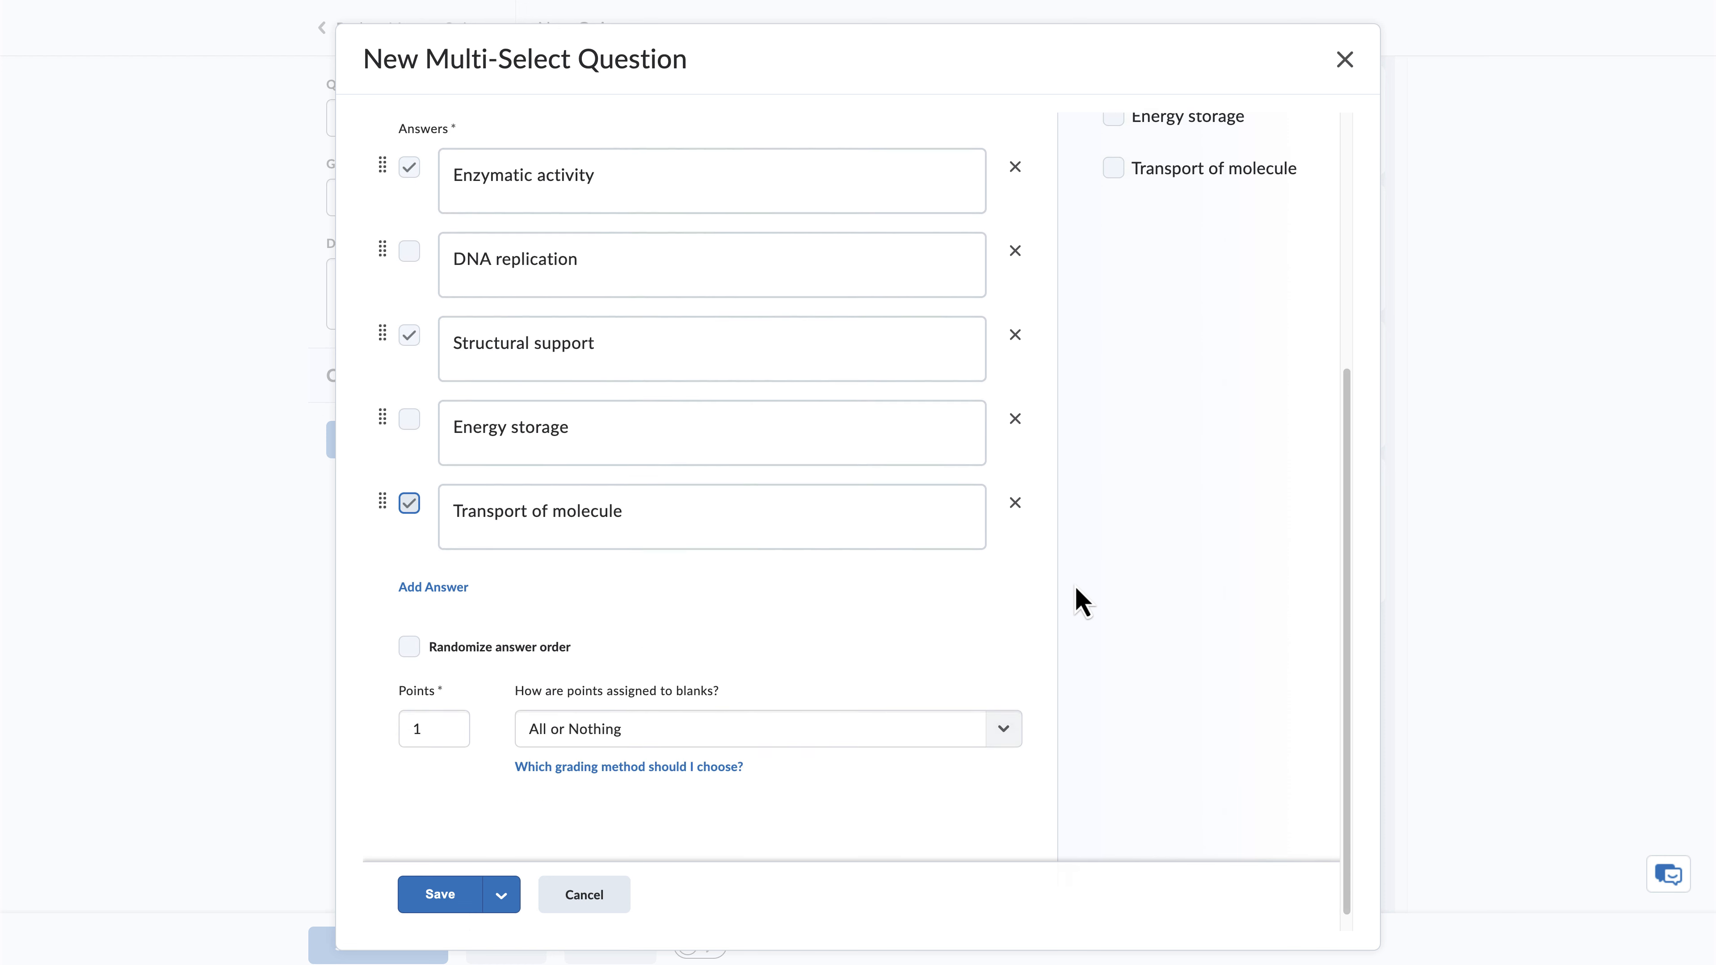
{"action": "left_click", "coordinate": [408, 632]}
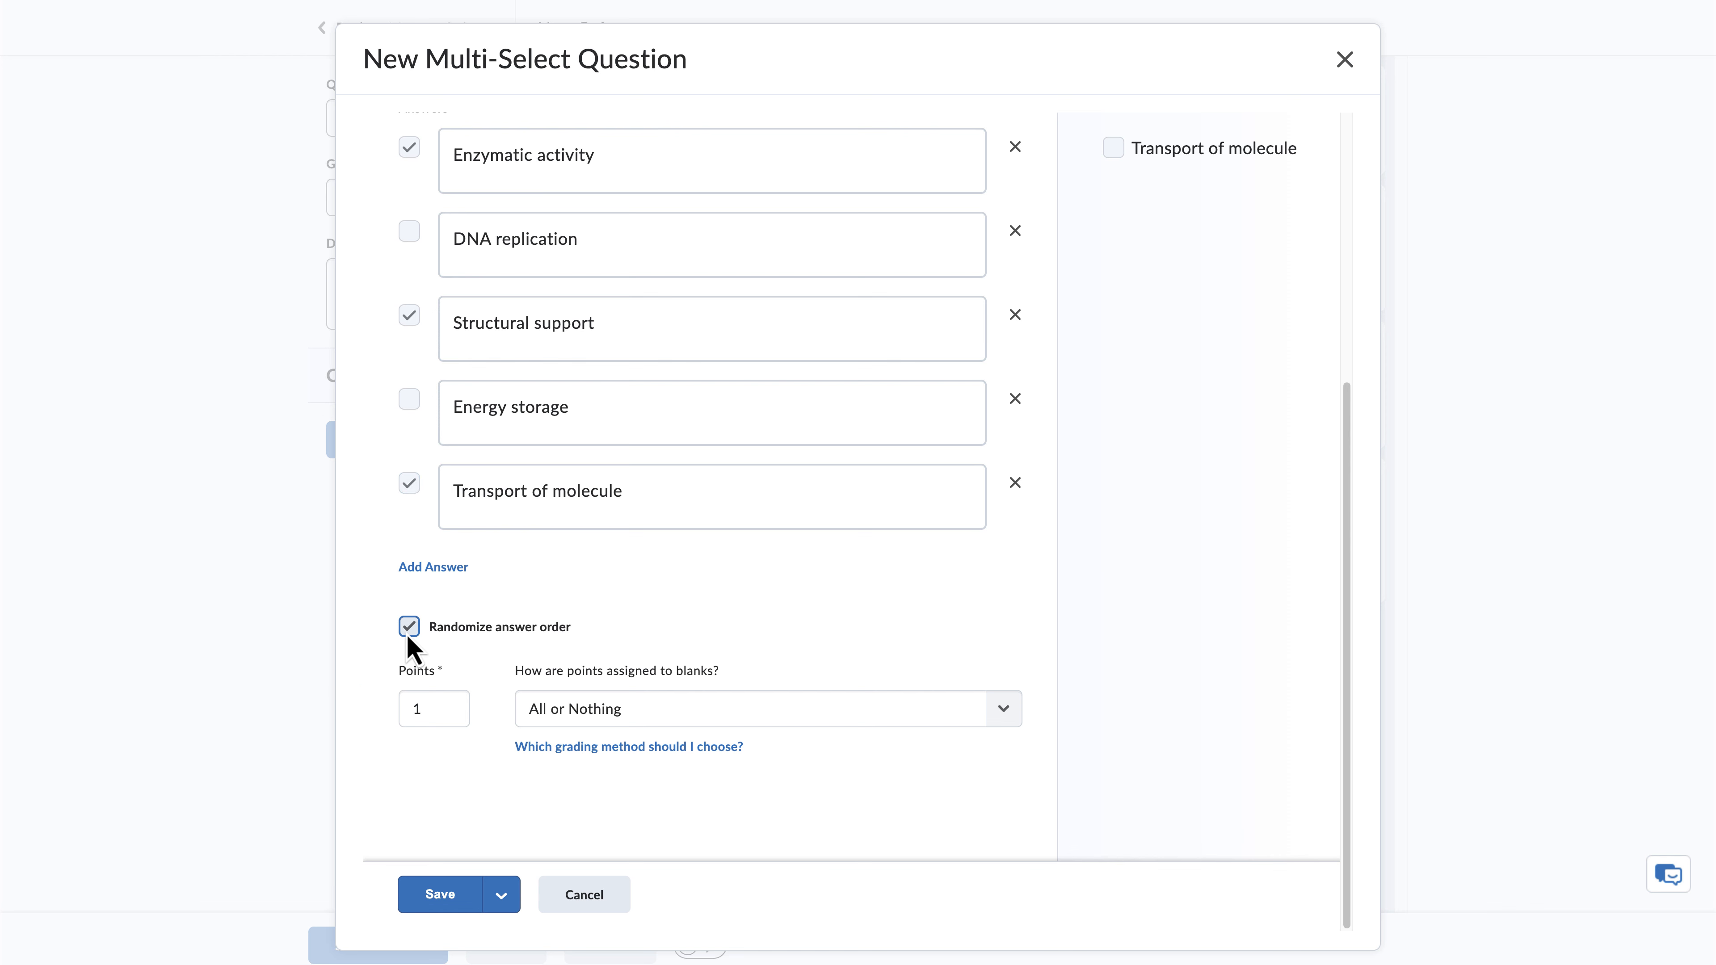
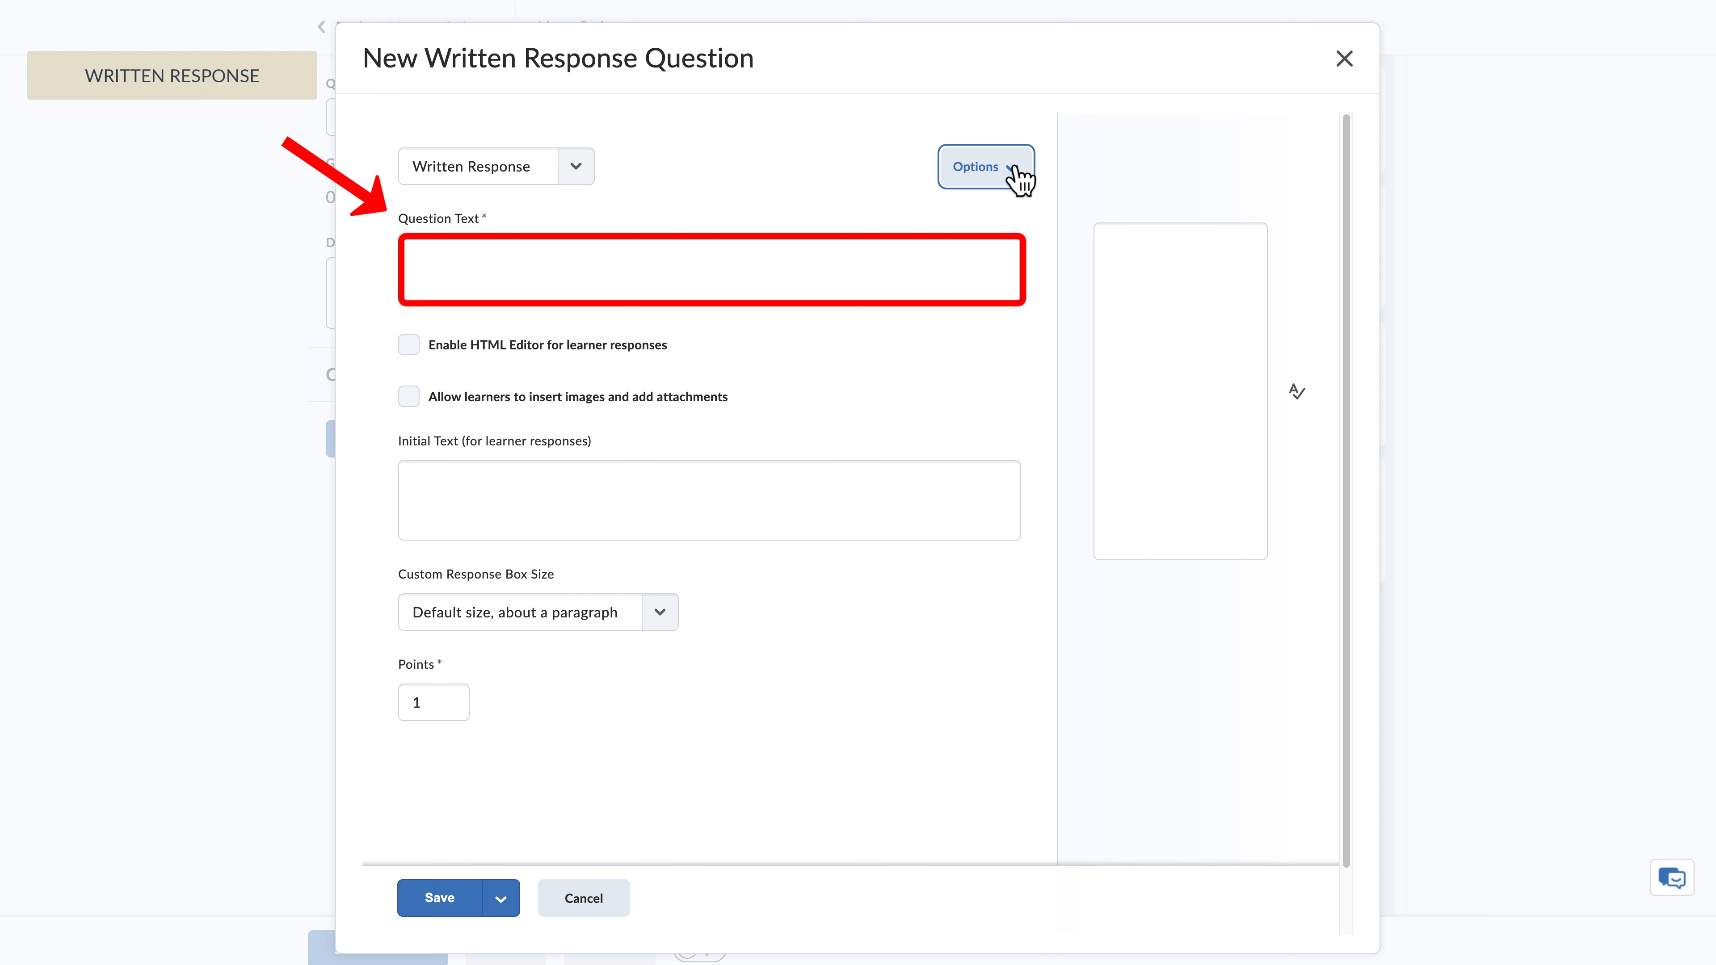
Enter "What is the best way to take care of a house plant? Please explain your response." and enable the HTML Editor, images and attachments for learners.
{"action": "left_click", "coordinate": [868, 263]}
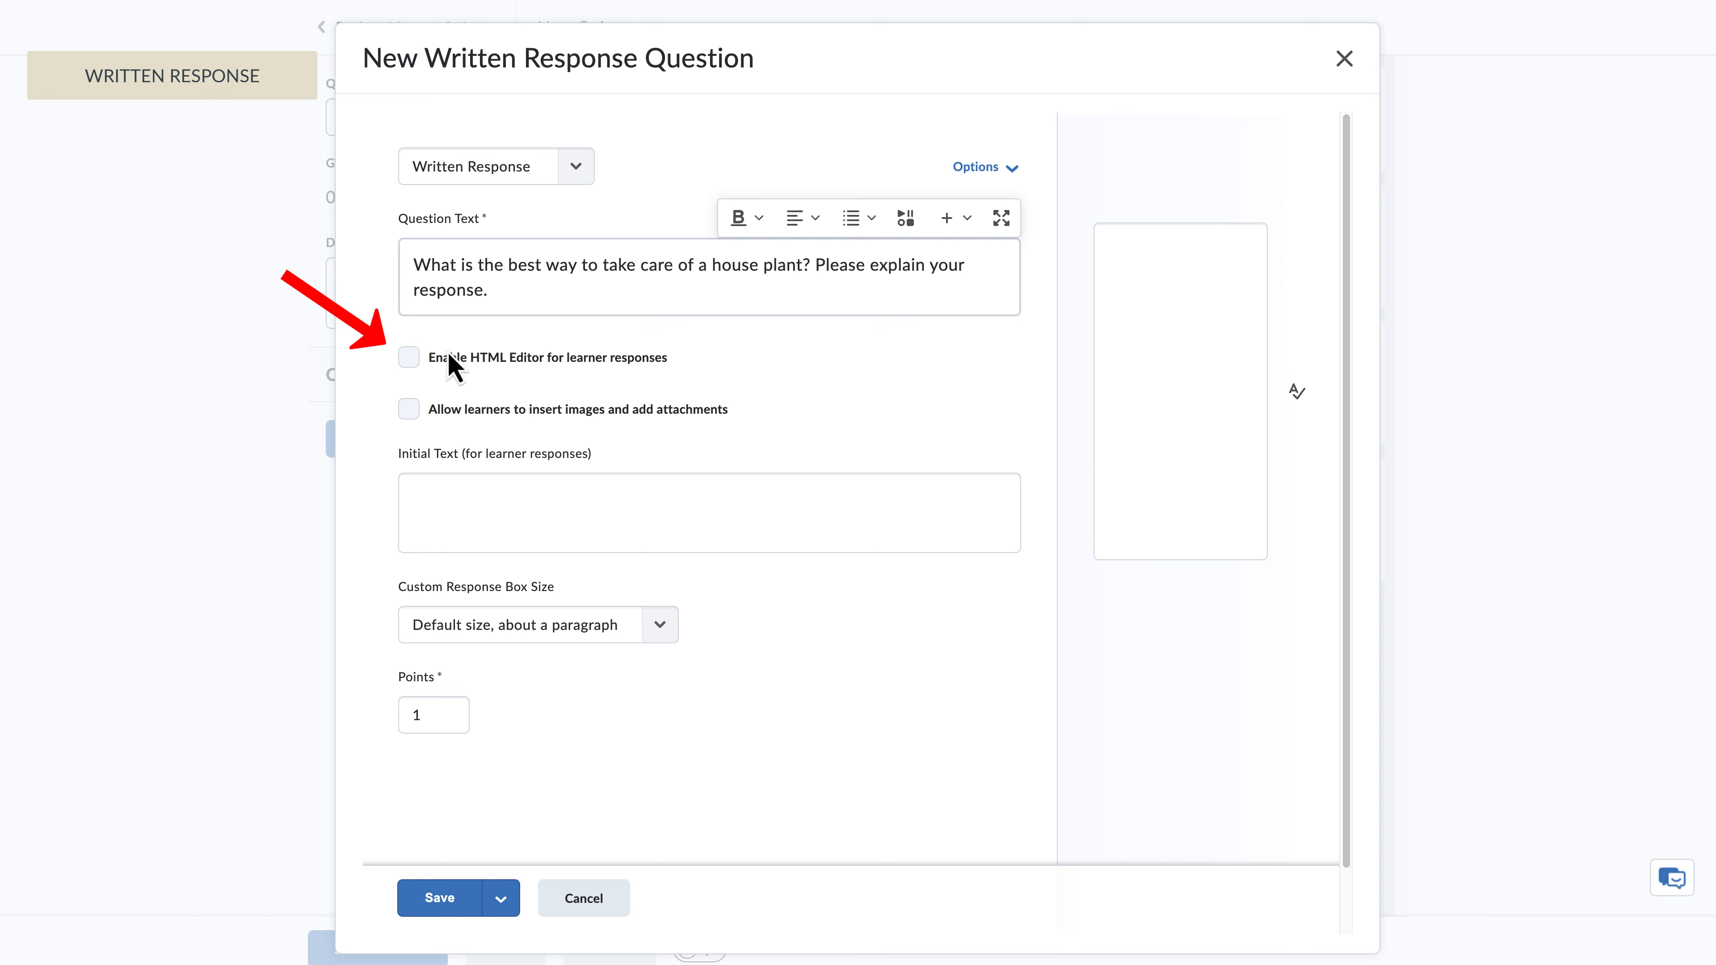
{"action": "left_click", "coordinate": [409, 358]}
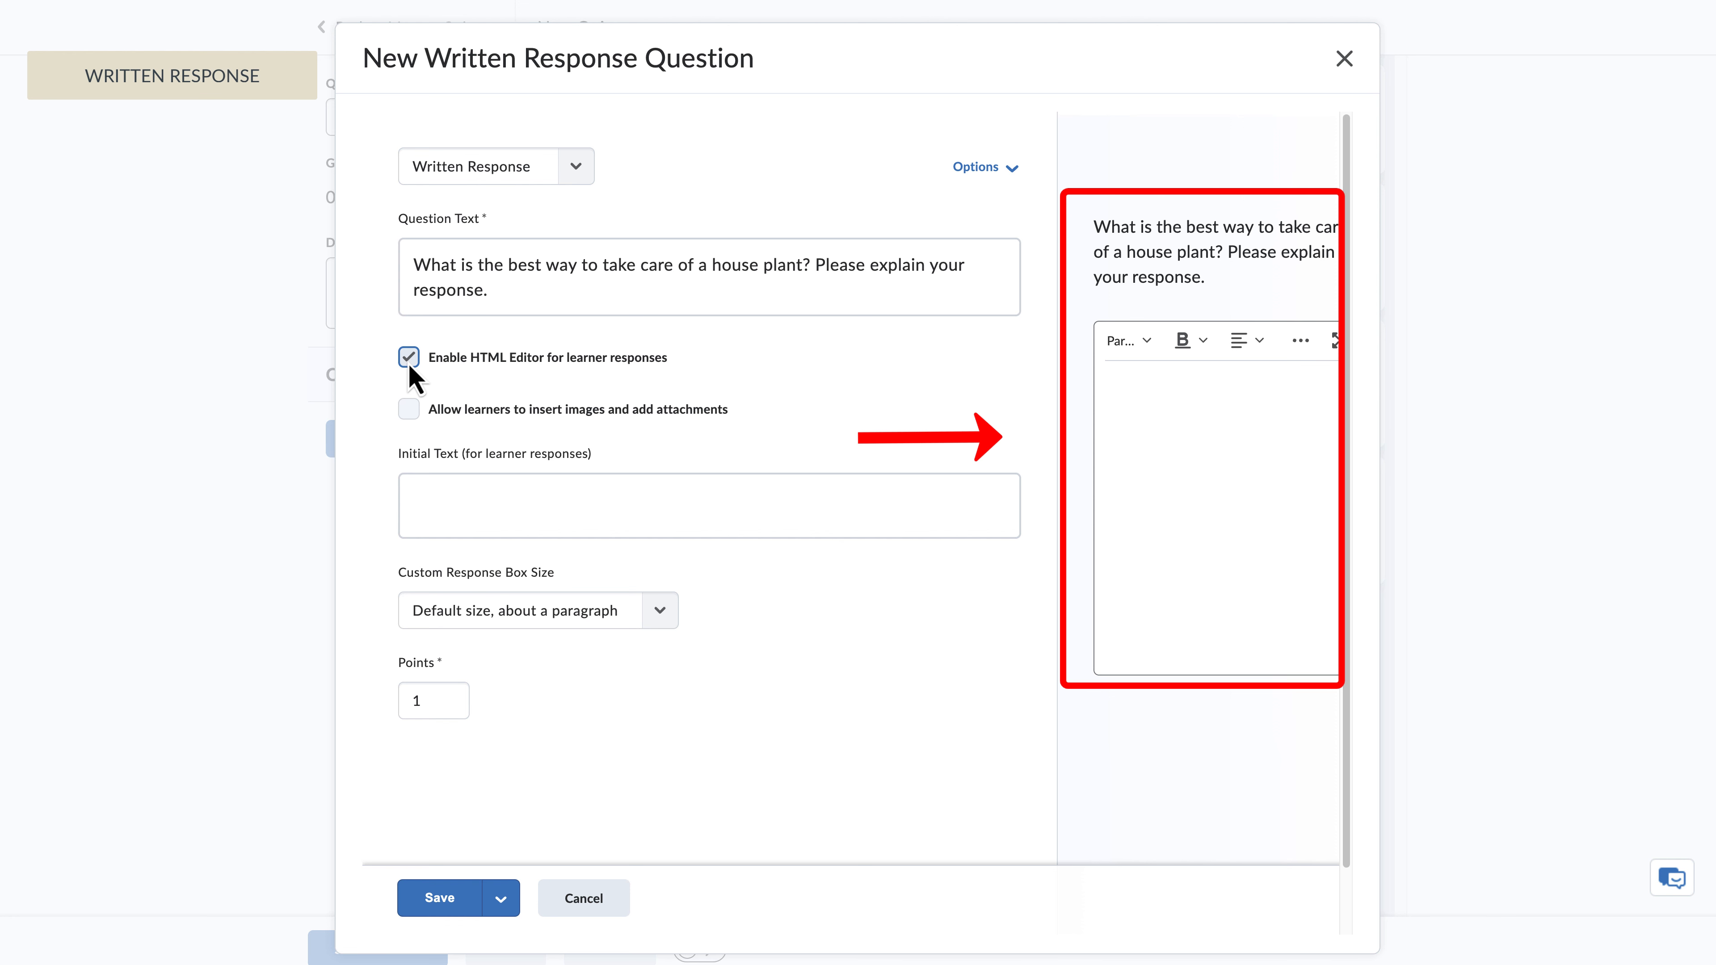
{"action": "left_click", "coordinate": [409, 409]}
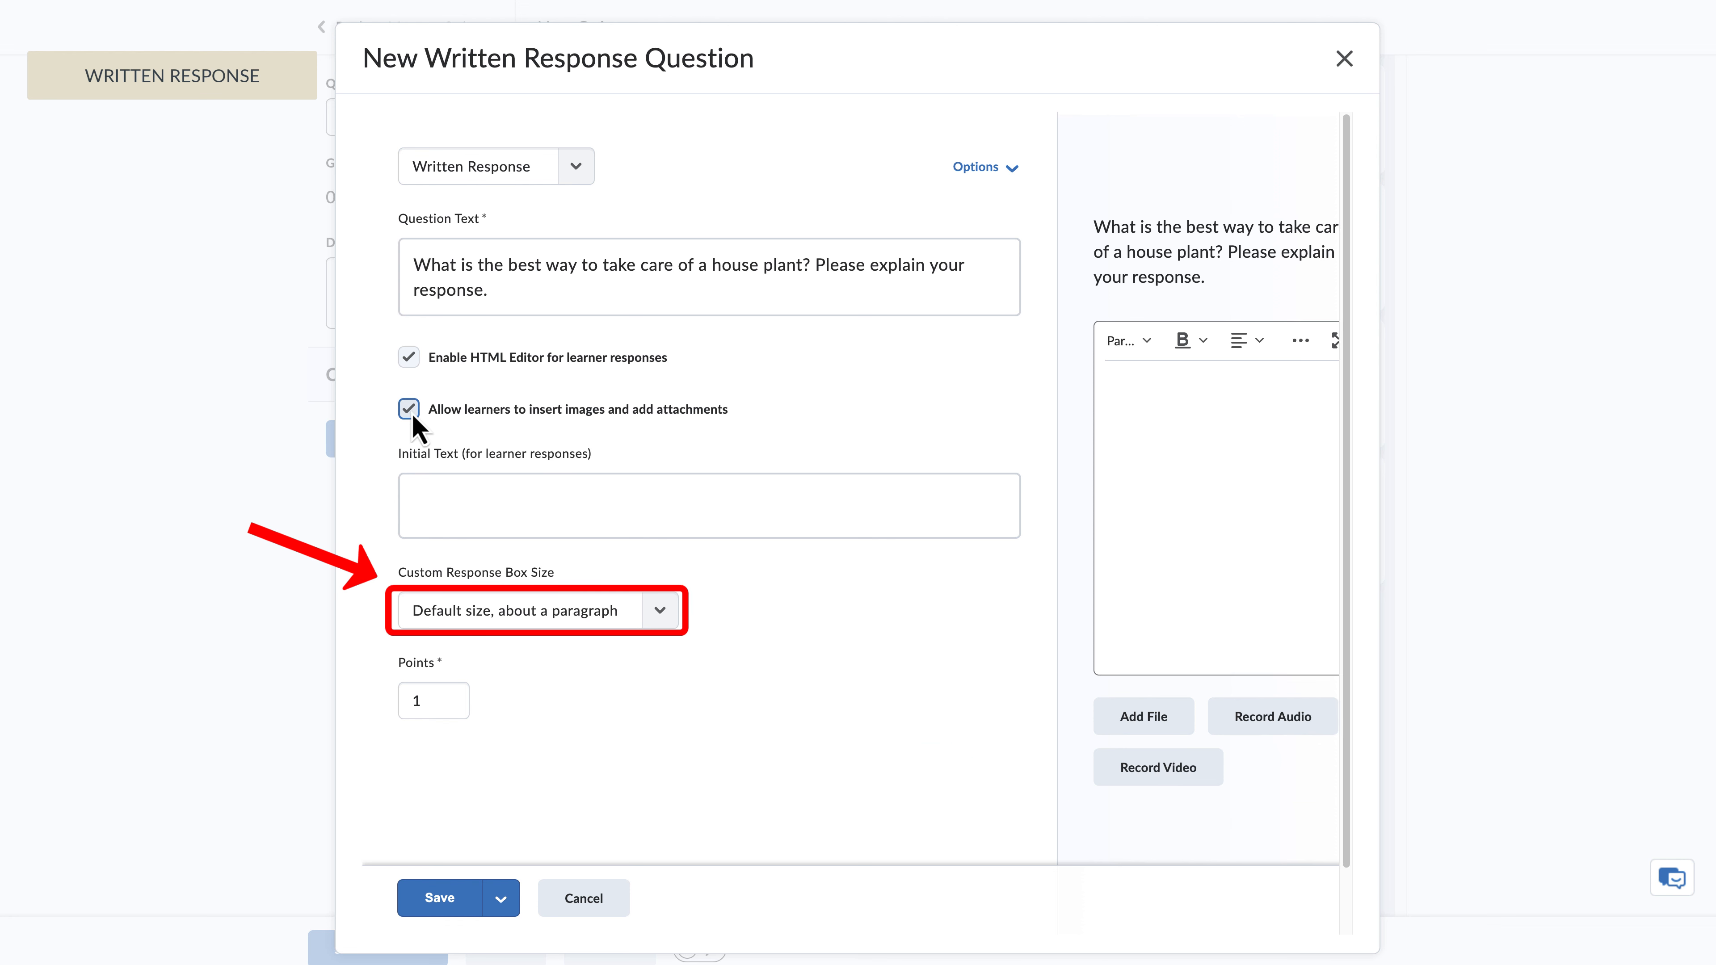
Keep the default paragraph response box size, set the written response question to 2 points, and open its save options.
{"action": "left_click", "coordinate": [654, 611]}
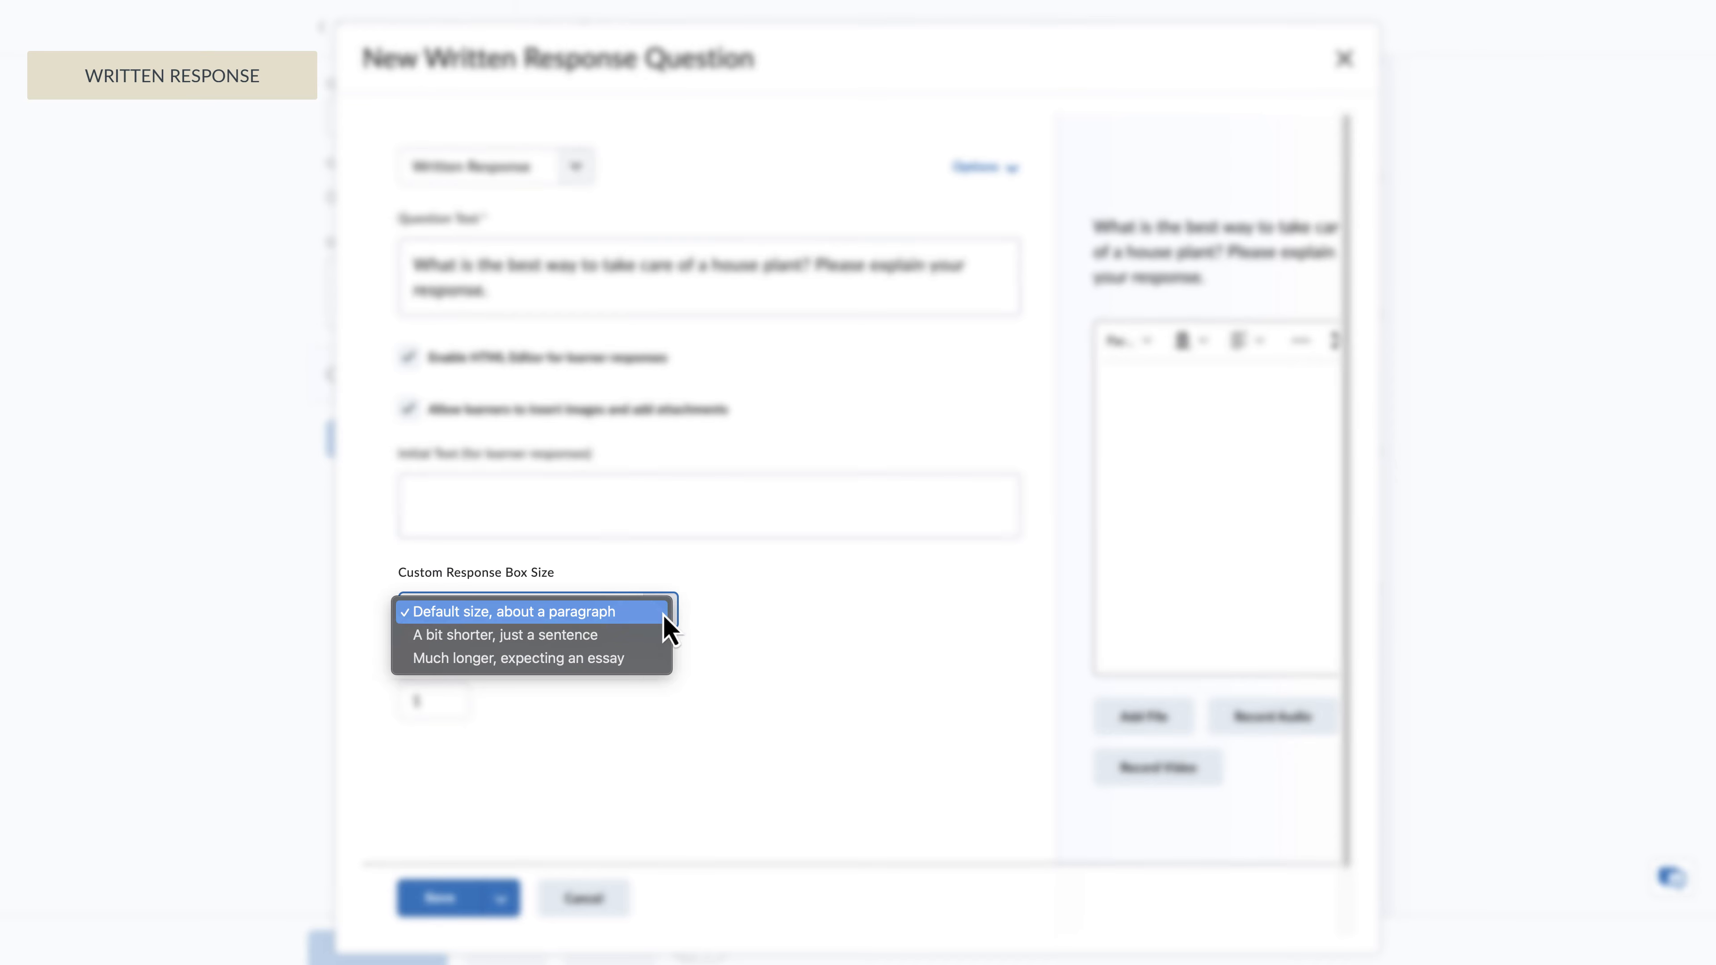
{"action": "left_click", "coordinate": [687, 610]}
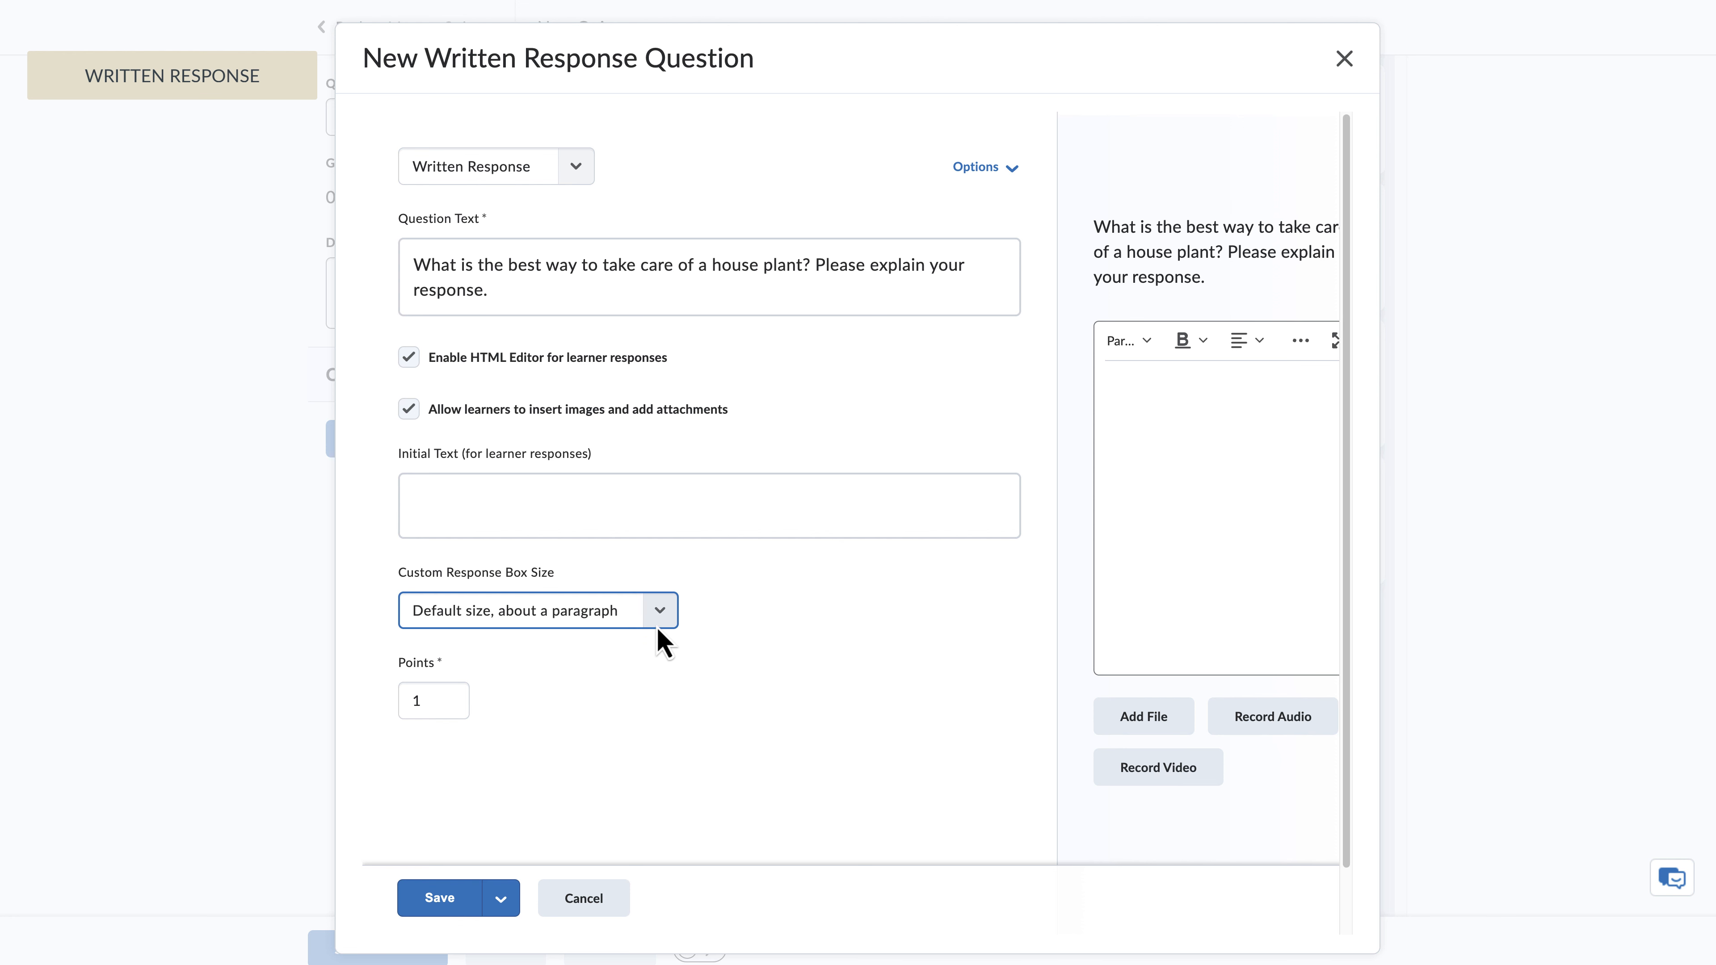
{"action": "left_click", "coordinate": [456, 696]}
{"action": "key", "text": "BackSpace"}
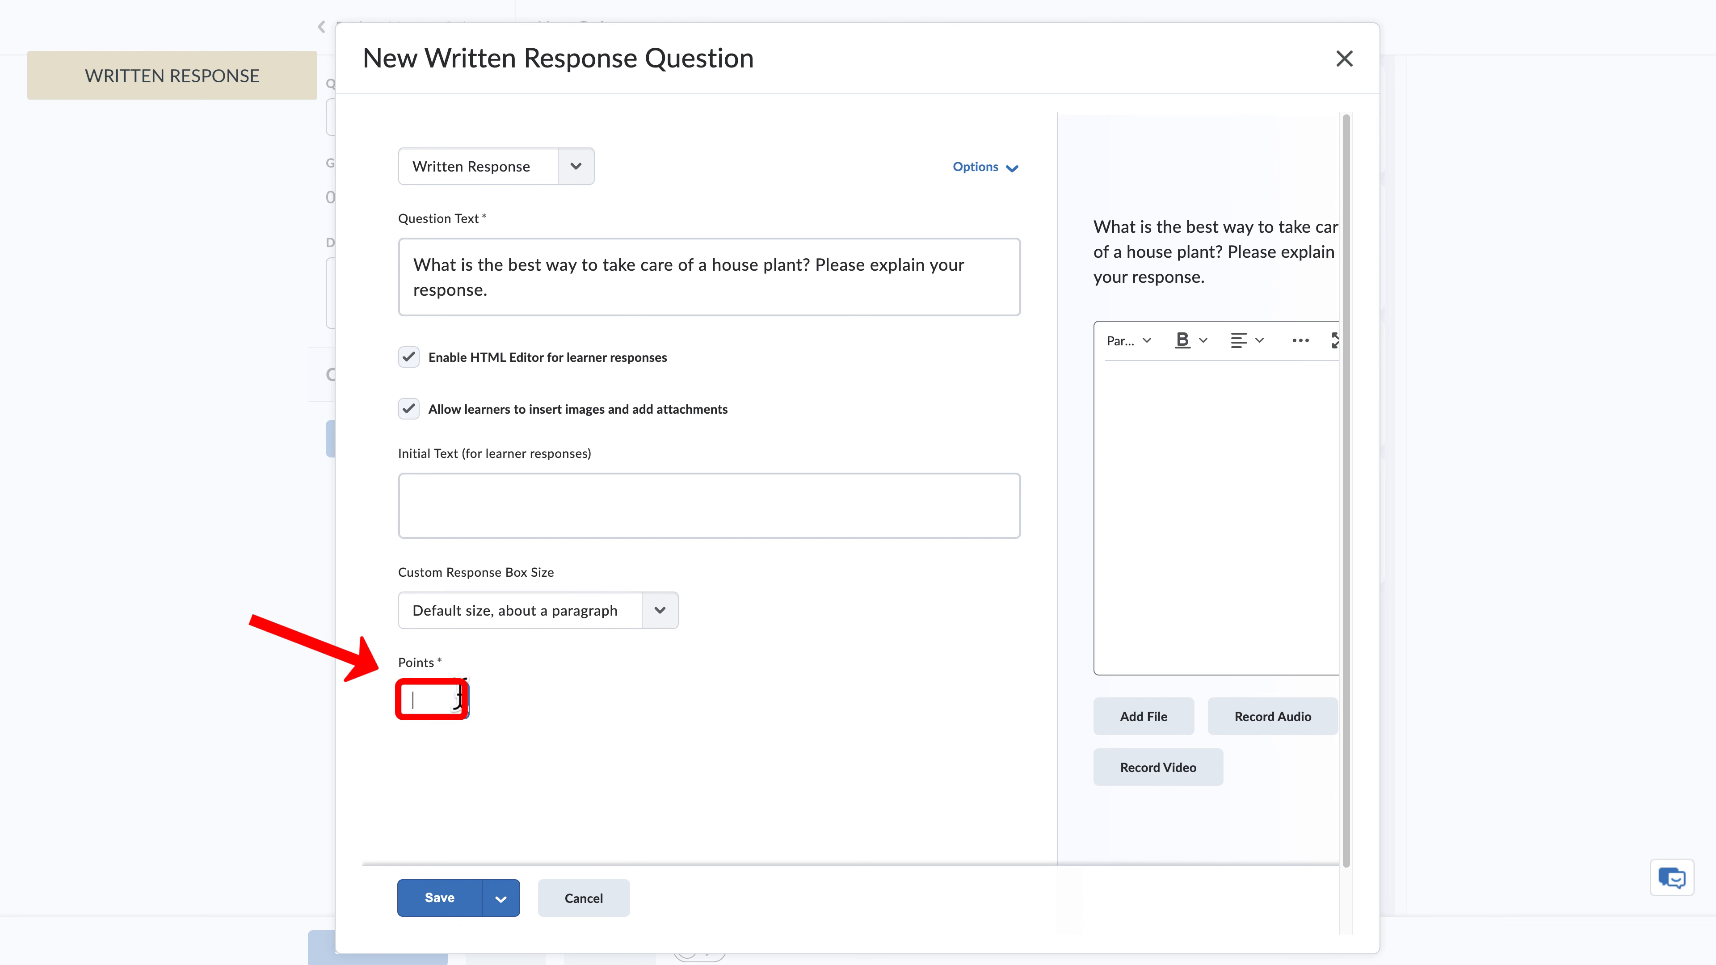
{"action": "type", "text": "2"}
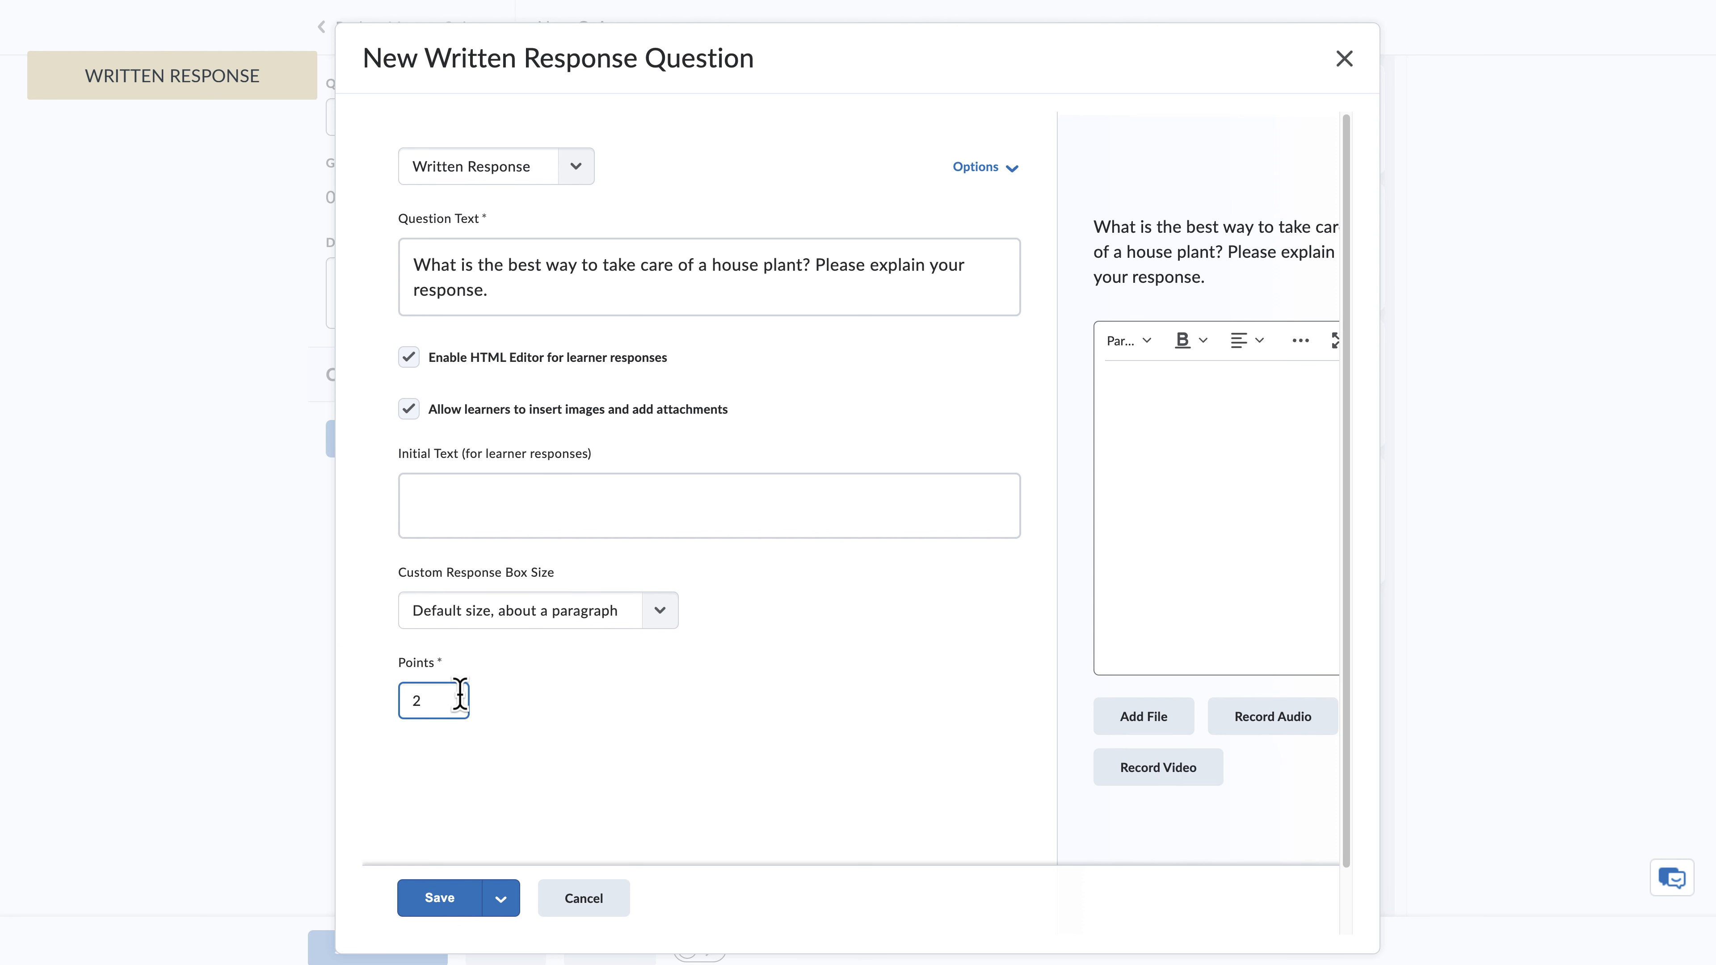
{"action": "left_click", "coordinate": [490, 898]}
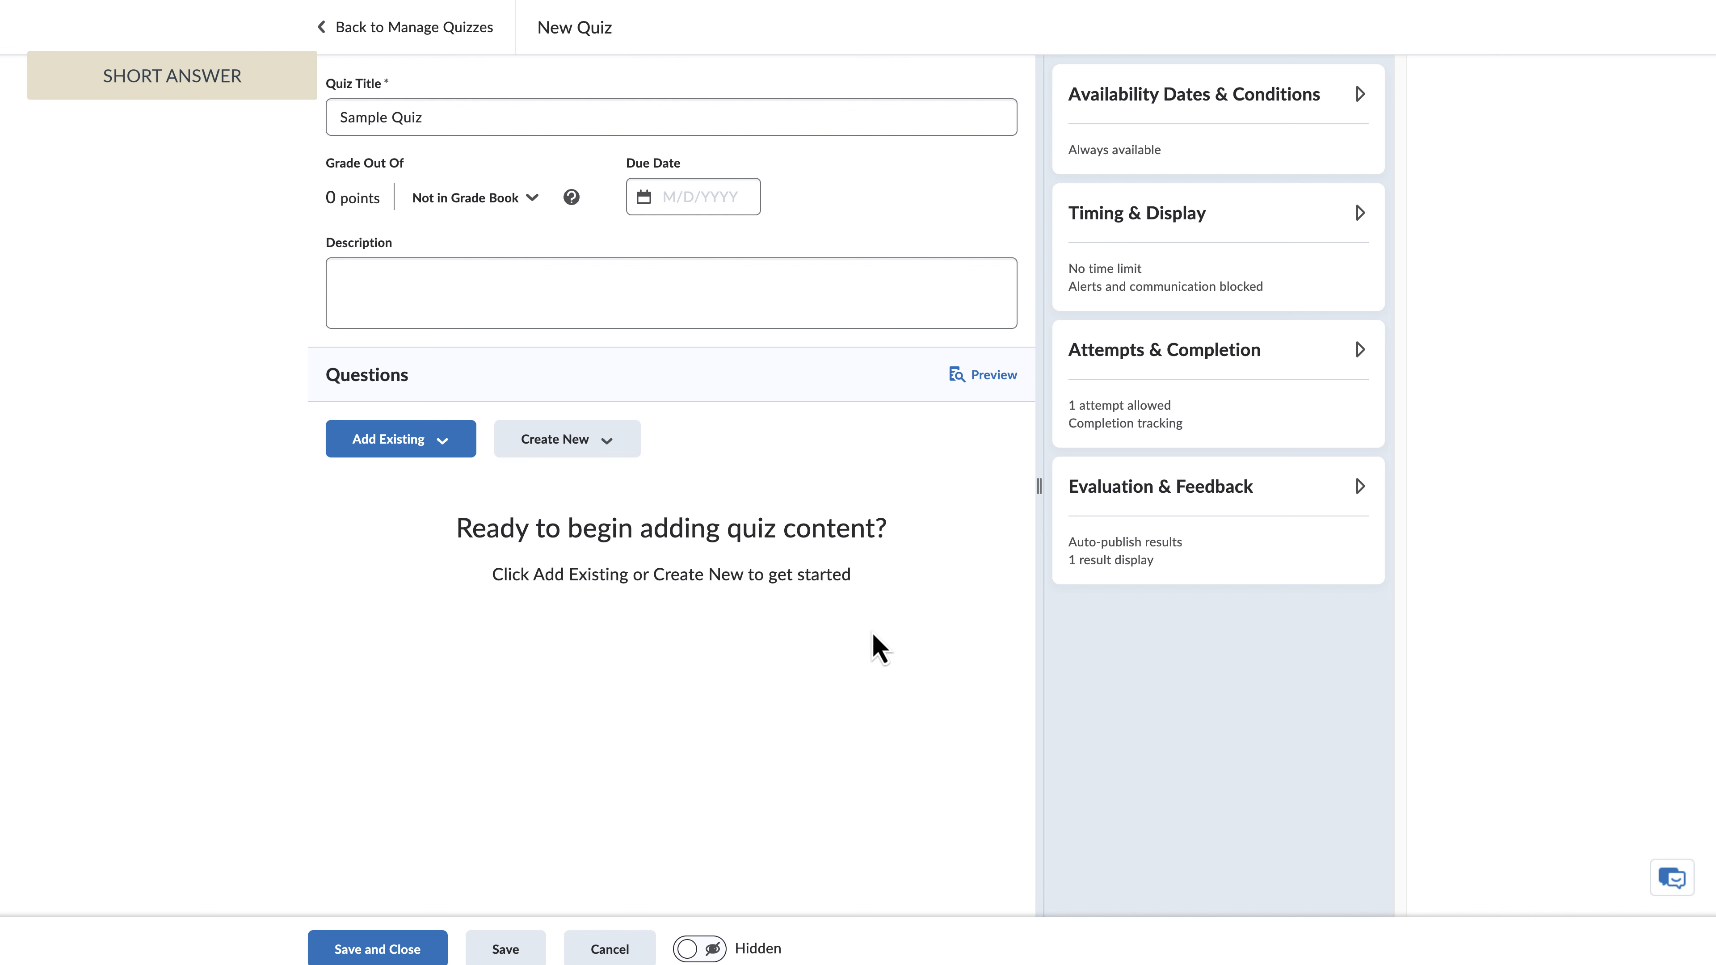
Start a new short answer question in Sample Quiz and look over its optional fields.
{"action": "left_click", "coordinate": [616, 446]}
{"action": "left_click", "coordinate": [649, 501]}
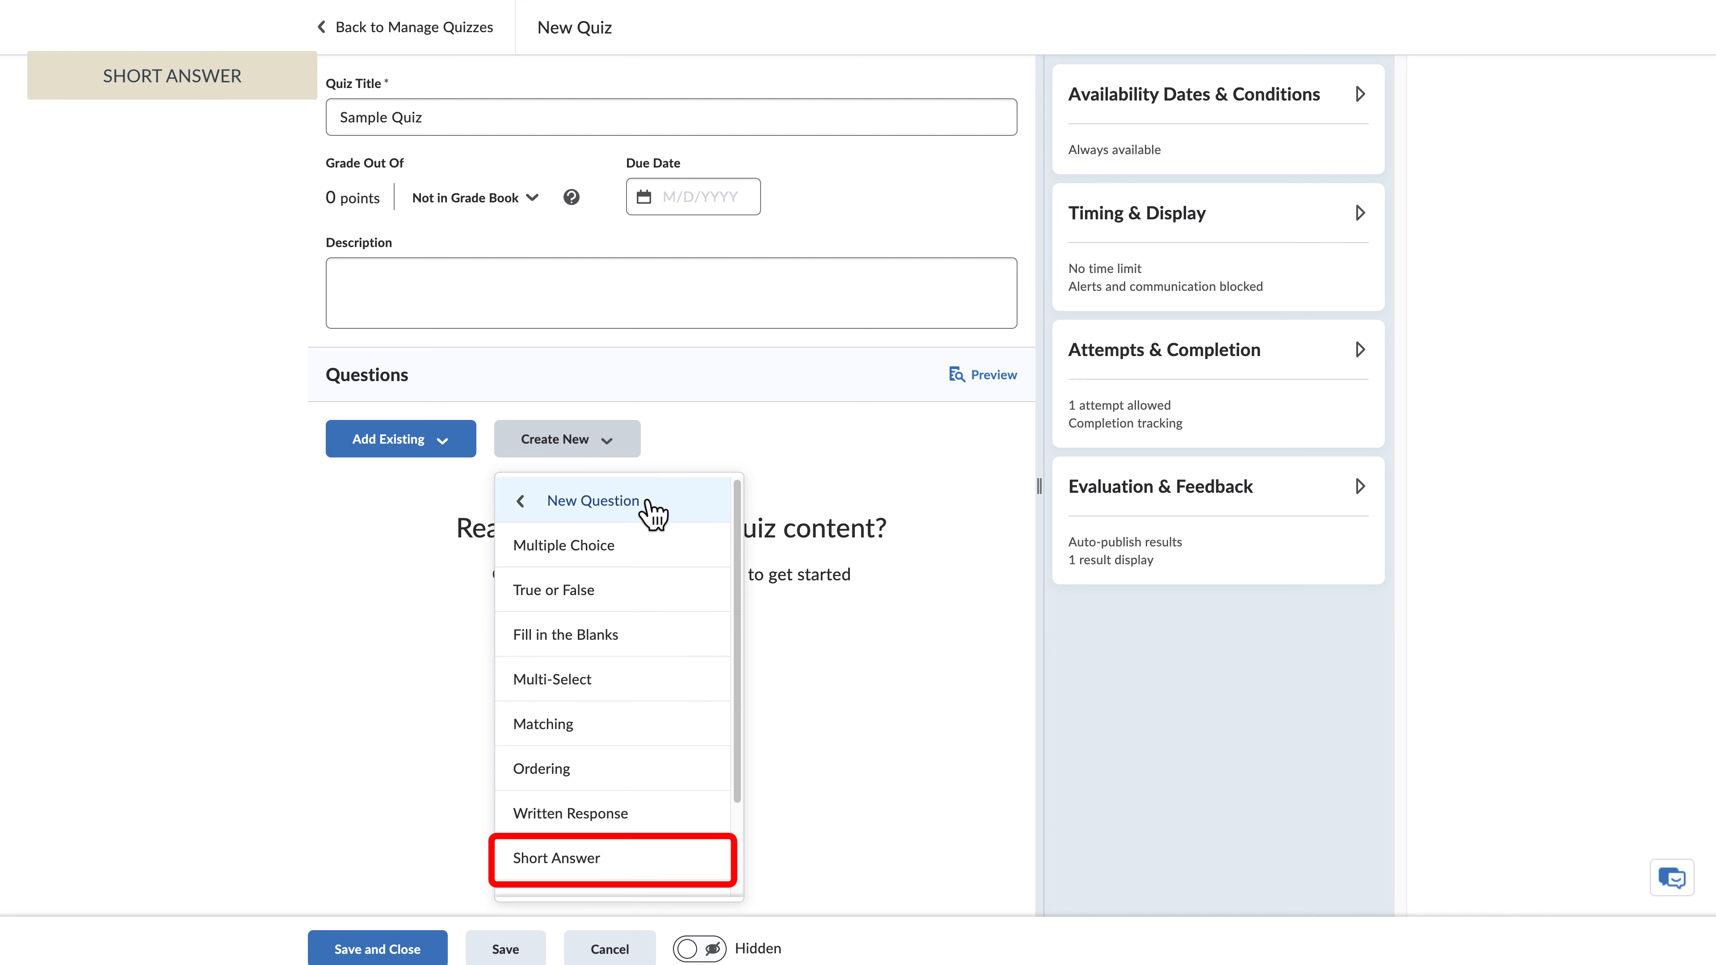
{"action": "left_click", "coordinate": [660, 868]}
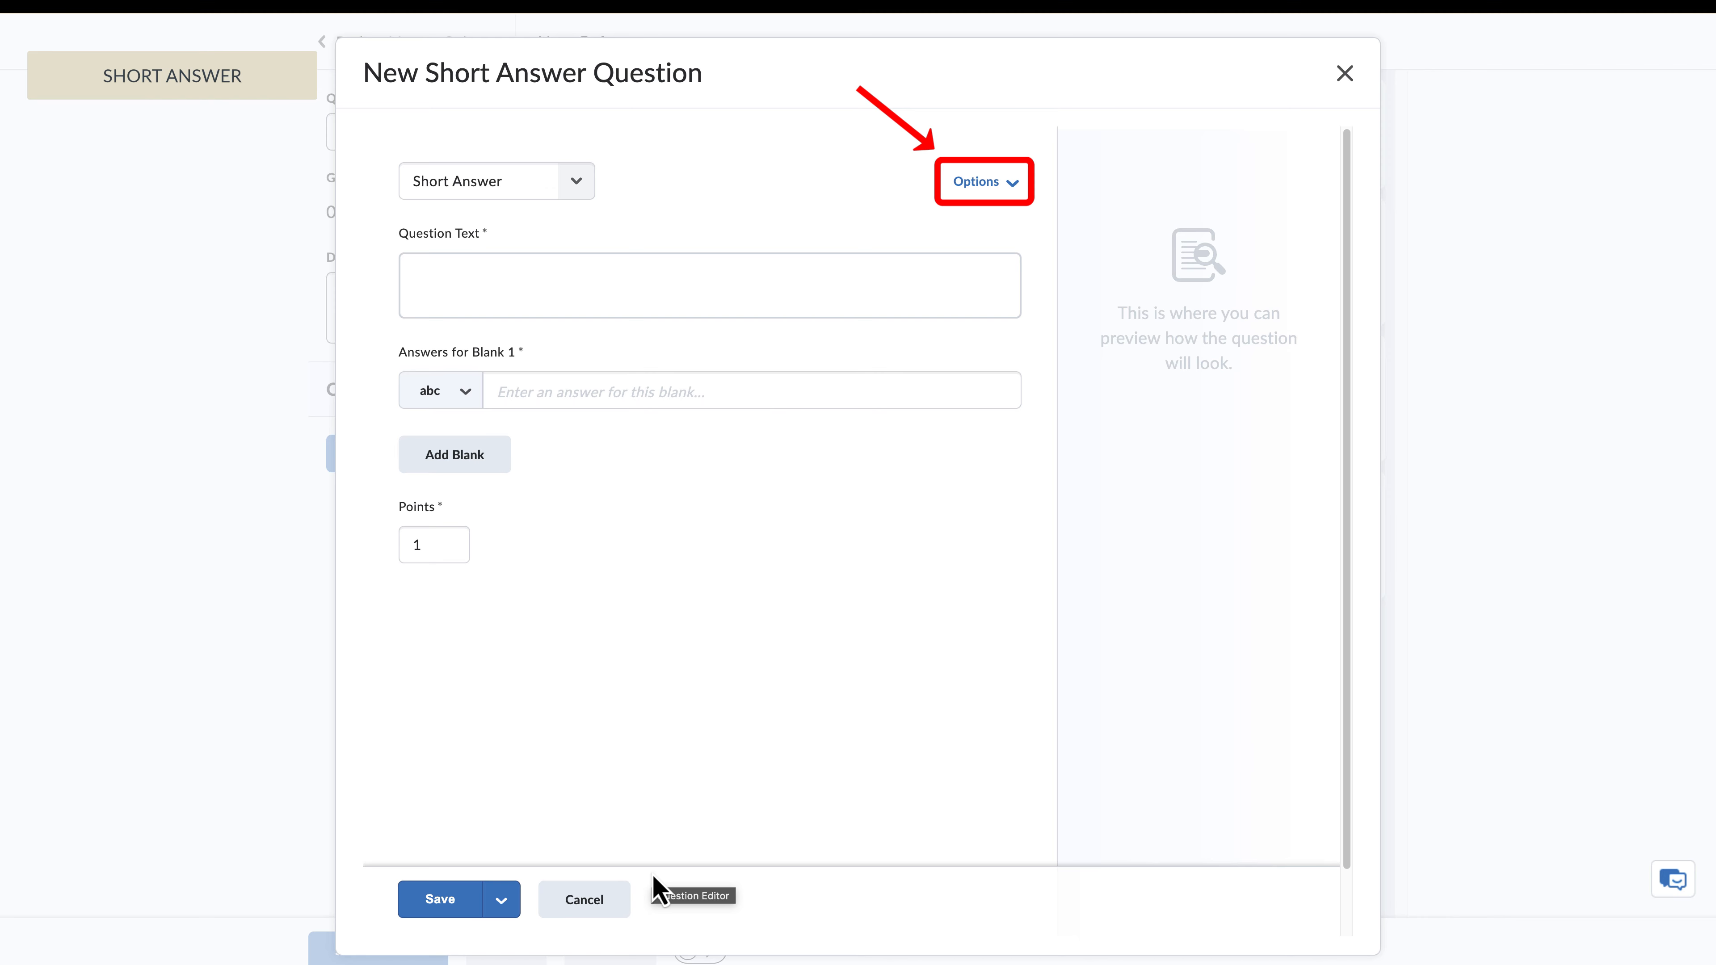
{"action": "left_click", "coordinate": [986, 184]}
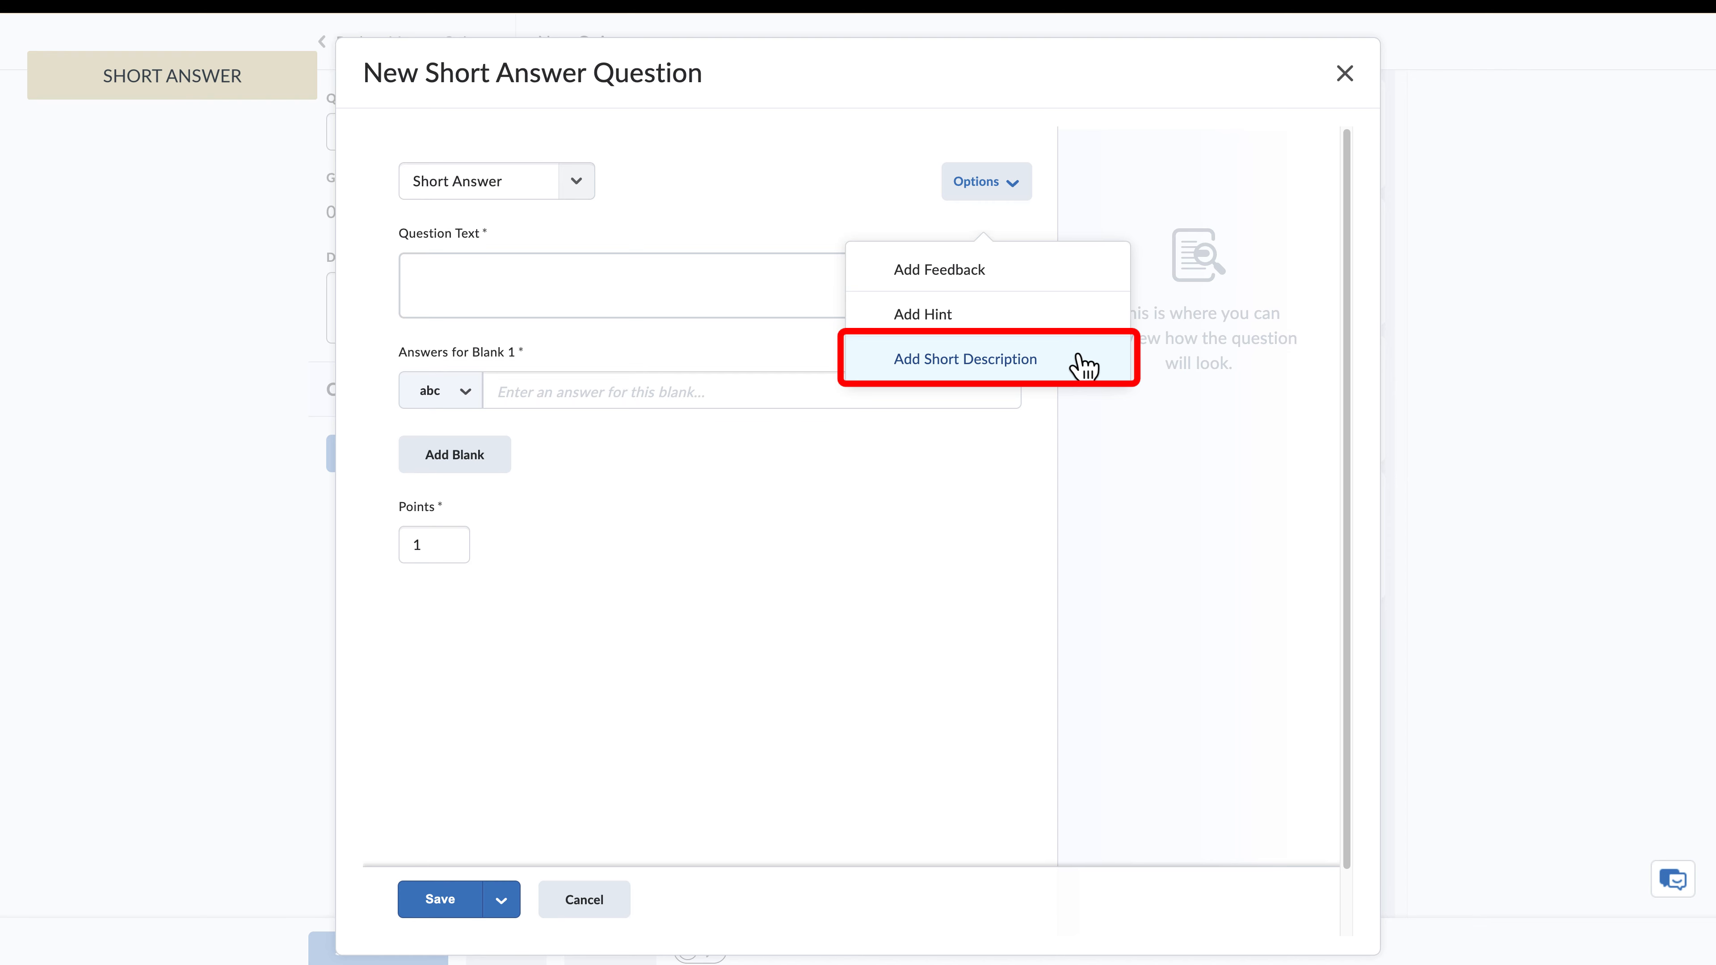
{"action": "left_click", "coordinate": [988, 191]}
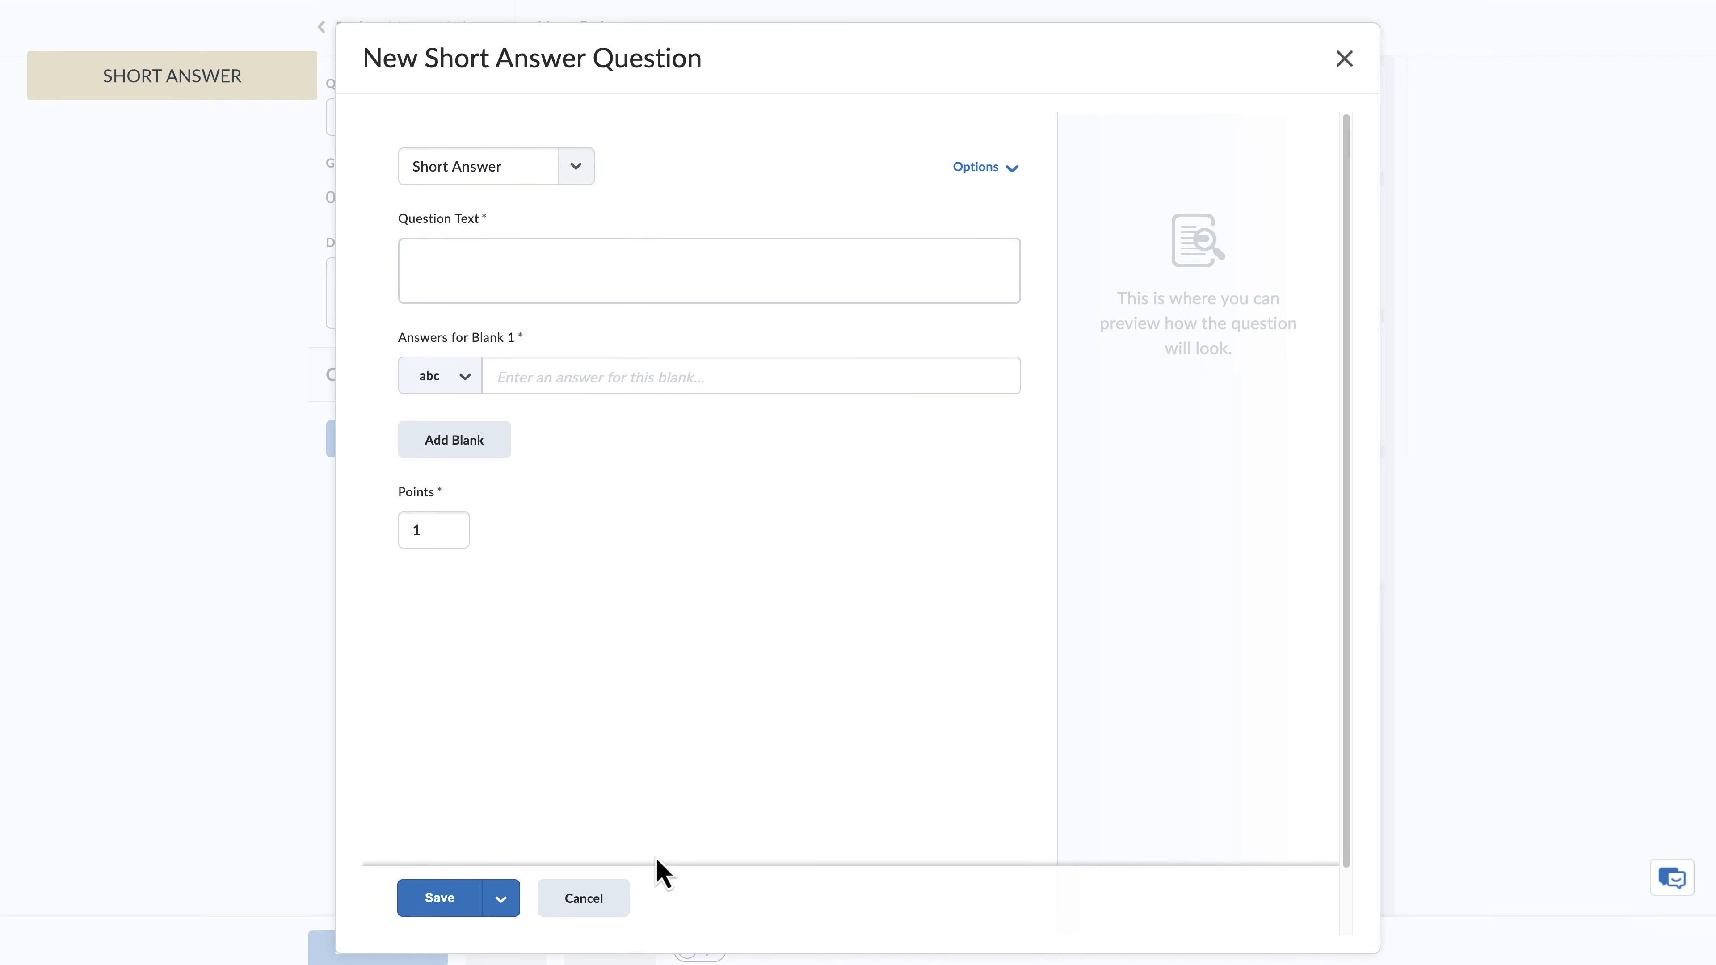
Enter the question text "The three phases of matter are ____ ____ and _____." and review the answer types for the first blank.
{"action": "left_click", "coordinate": [449, 267]}
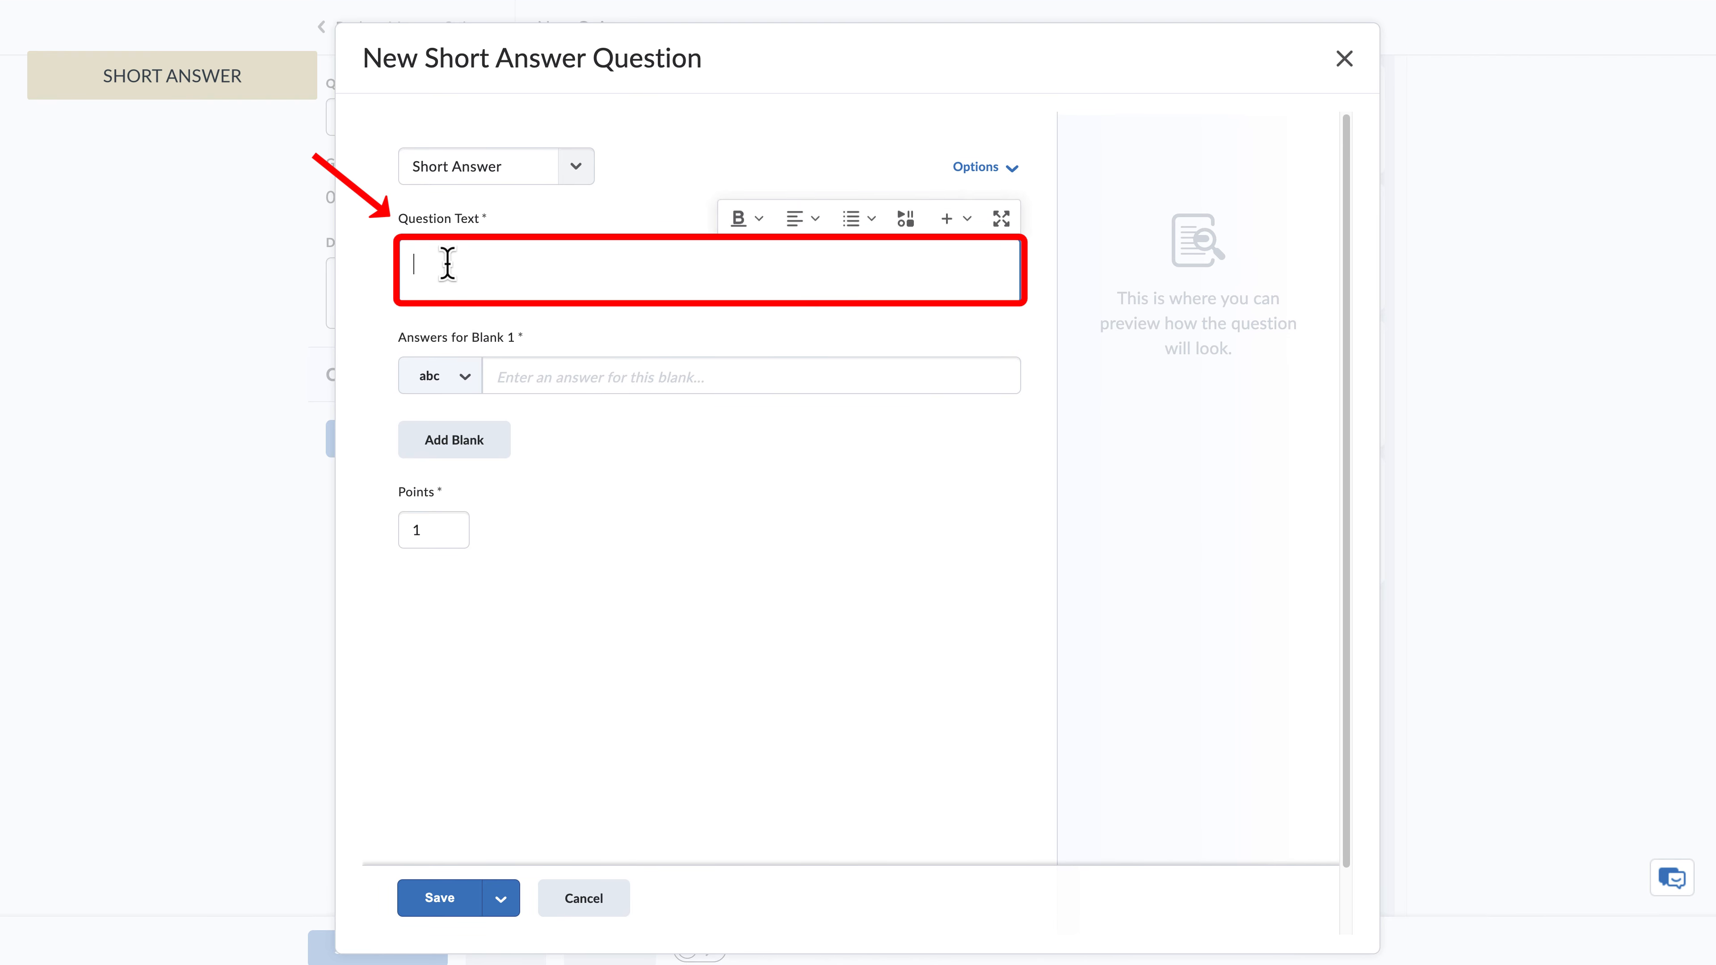
{"action": "type", "text": "The three phases of matter are ____ ____ and _____."}
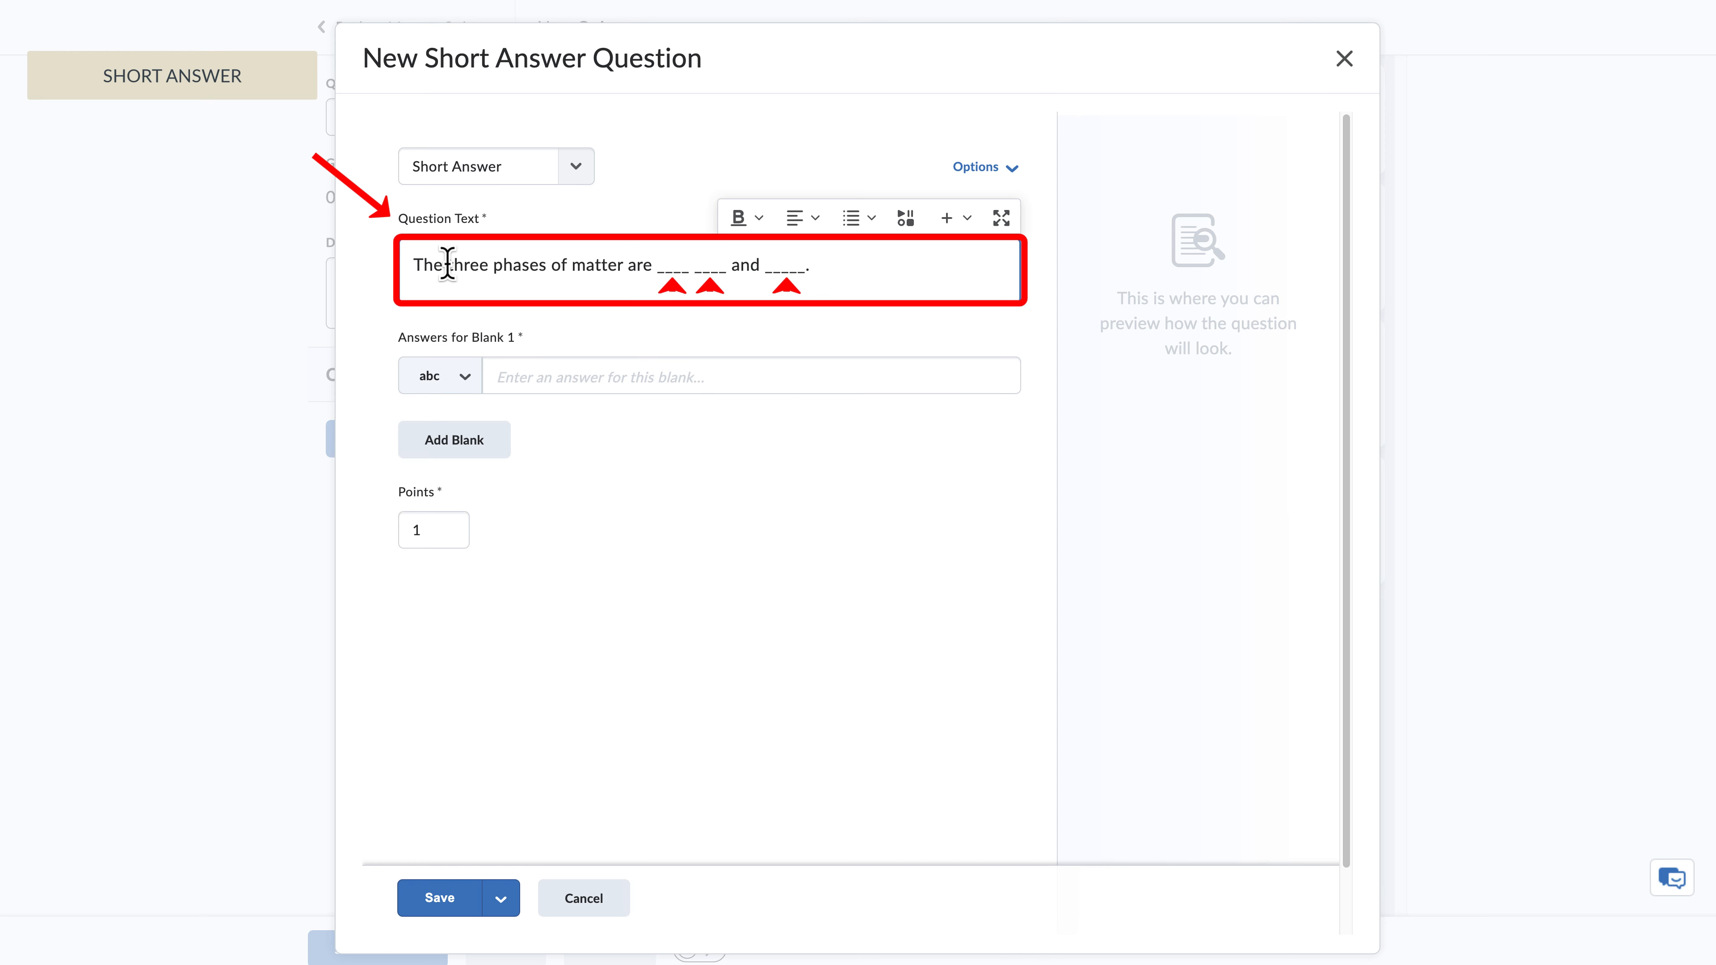
{"action": "left_click", "coordinate": [464, 380]}
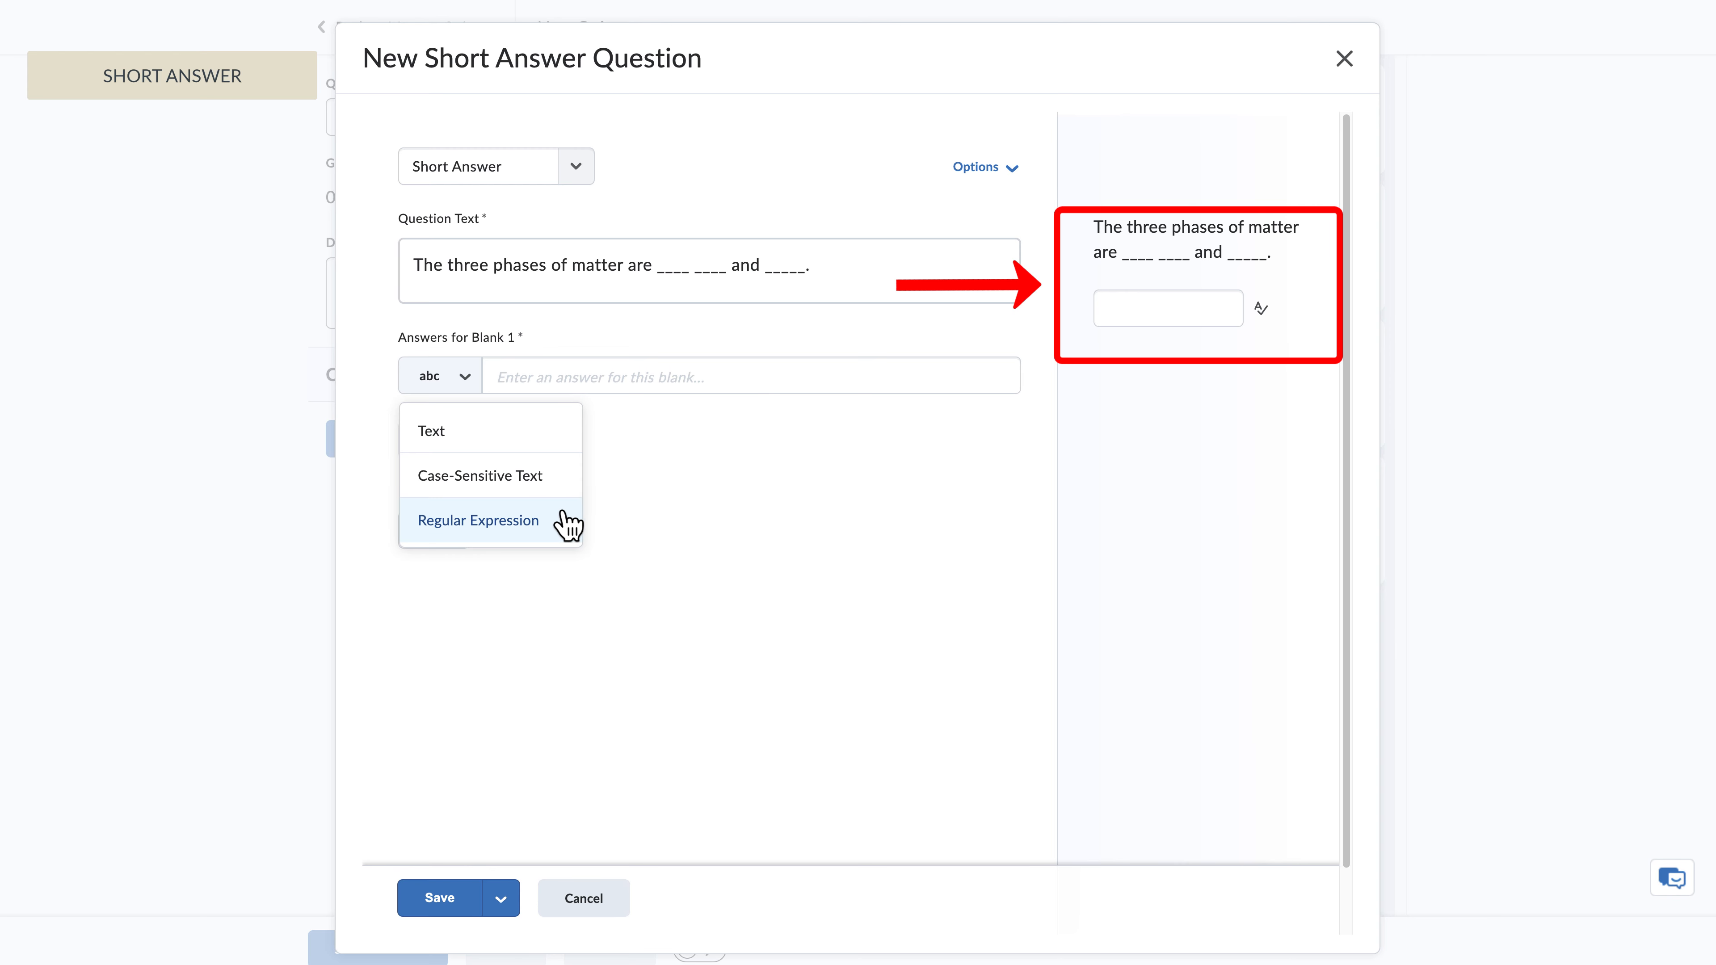
{"action": "left_click", "coordinate": [661, 466]}
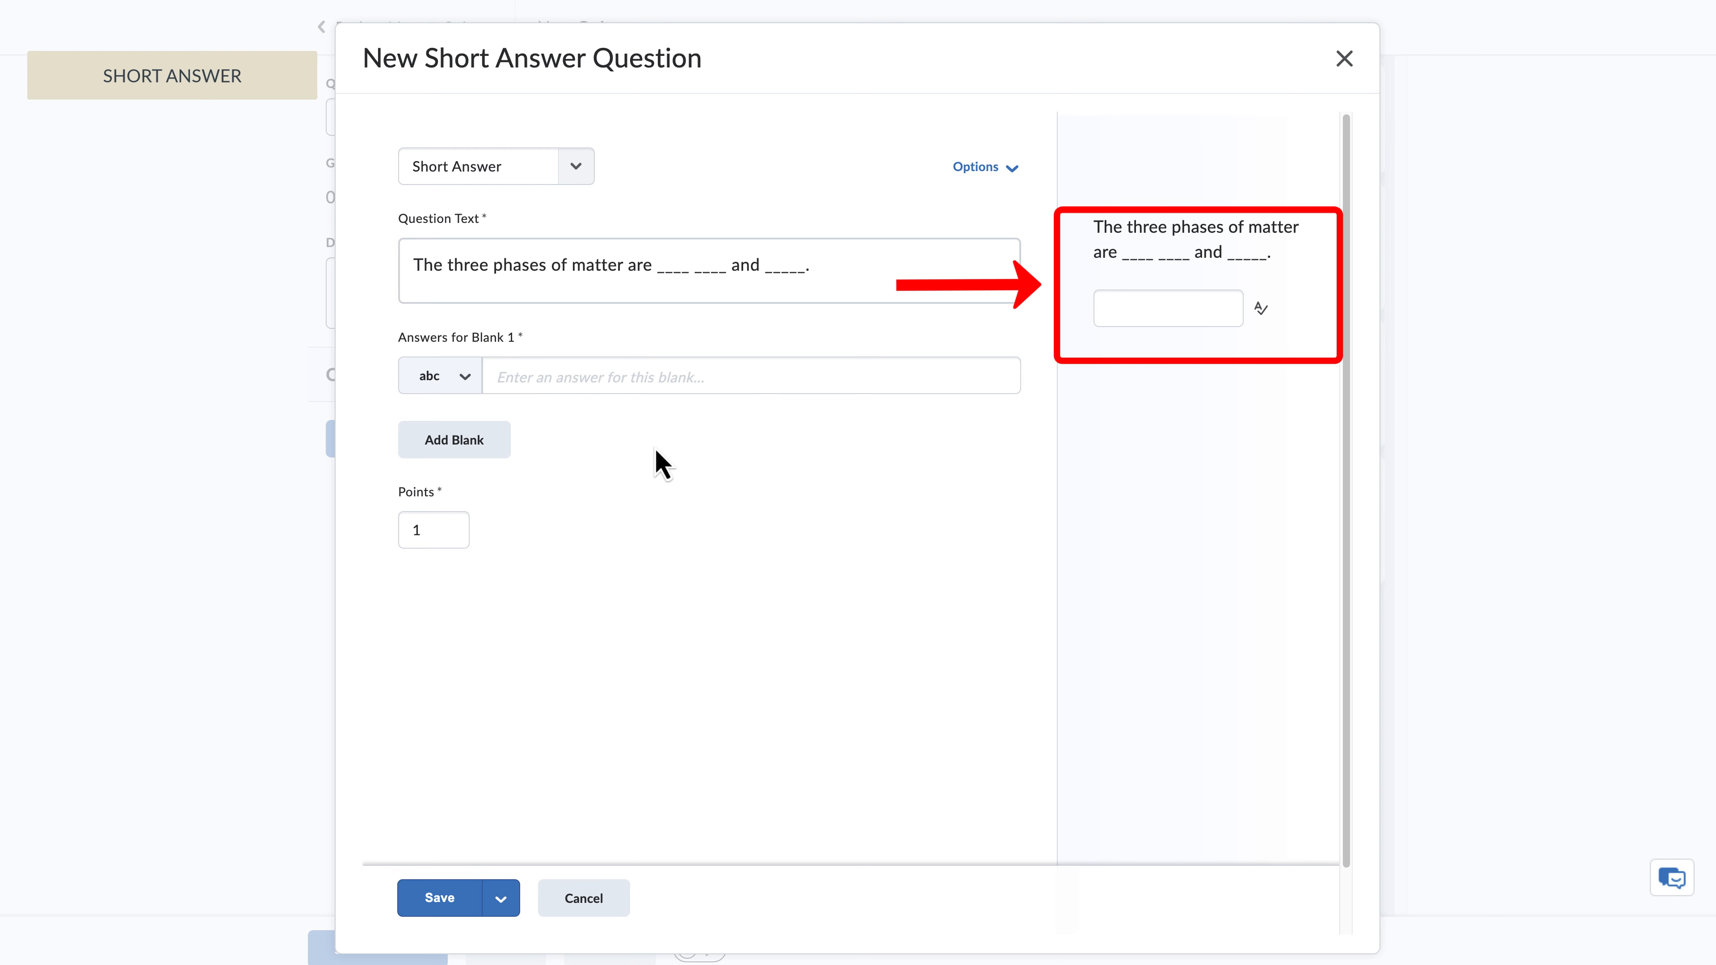
Expand the short answer question to three blanks answered Solid, Liquid and Gas, and set it to 3 points.
{"action": "left_click", "coordinate": [474, 446]}
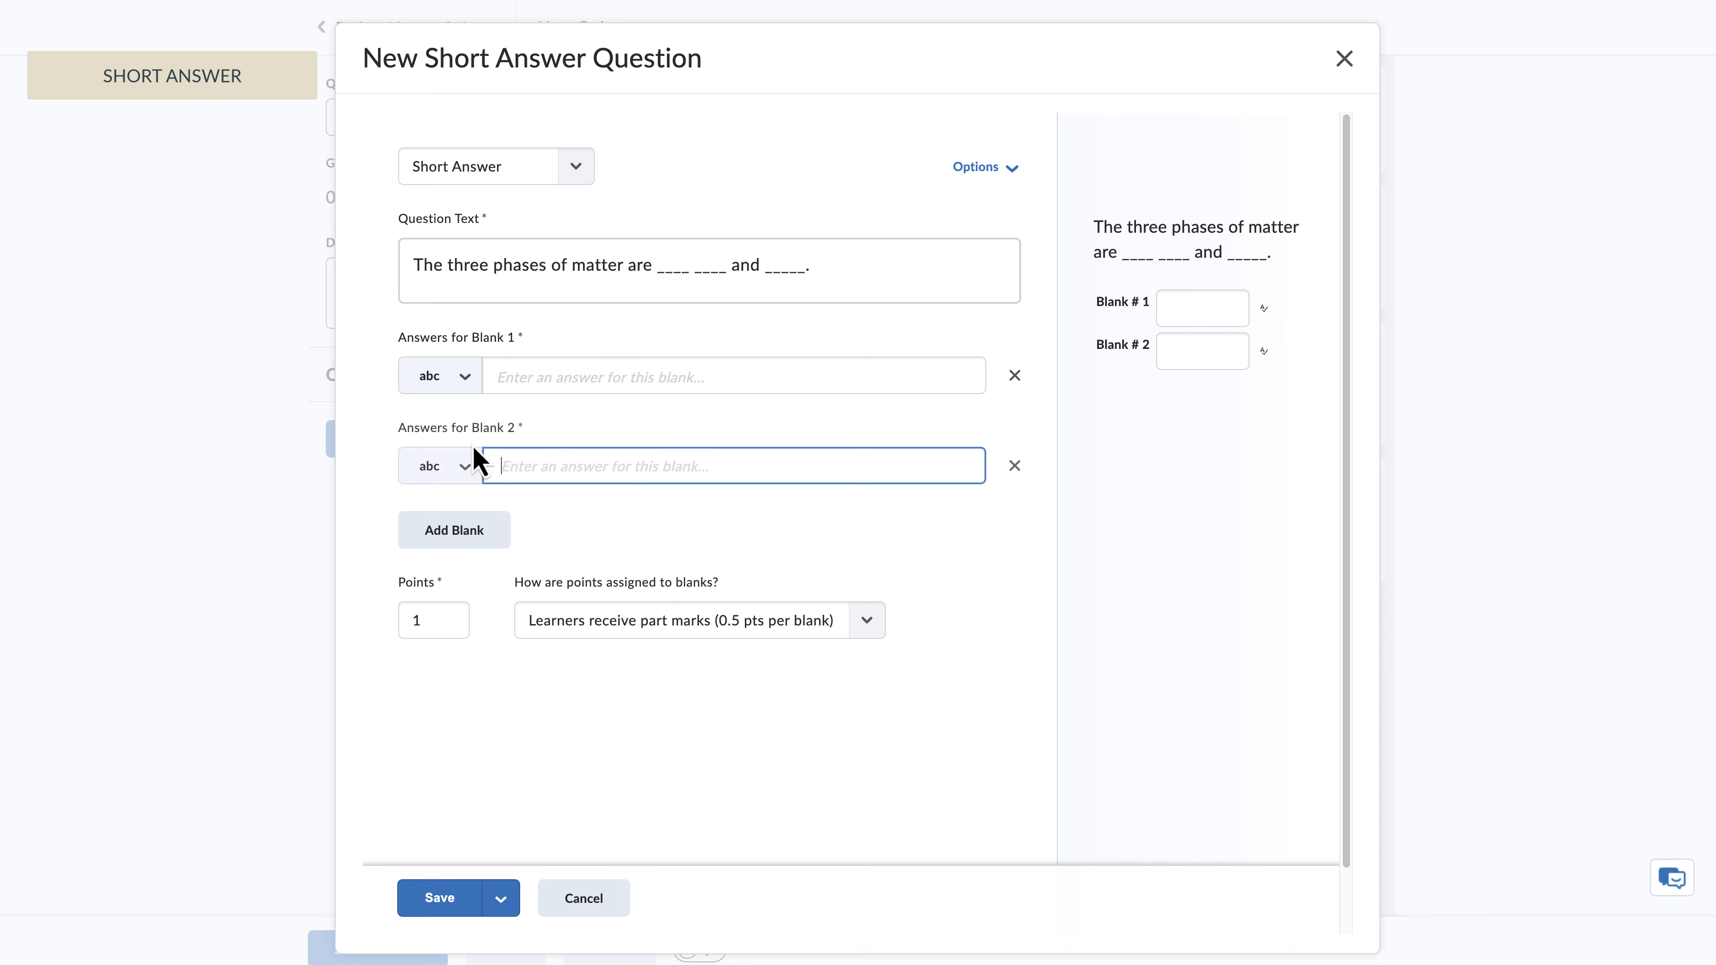
{"action": "left_click", "coordinate": [489, 534]}
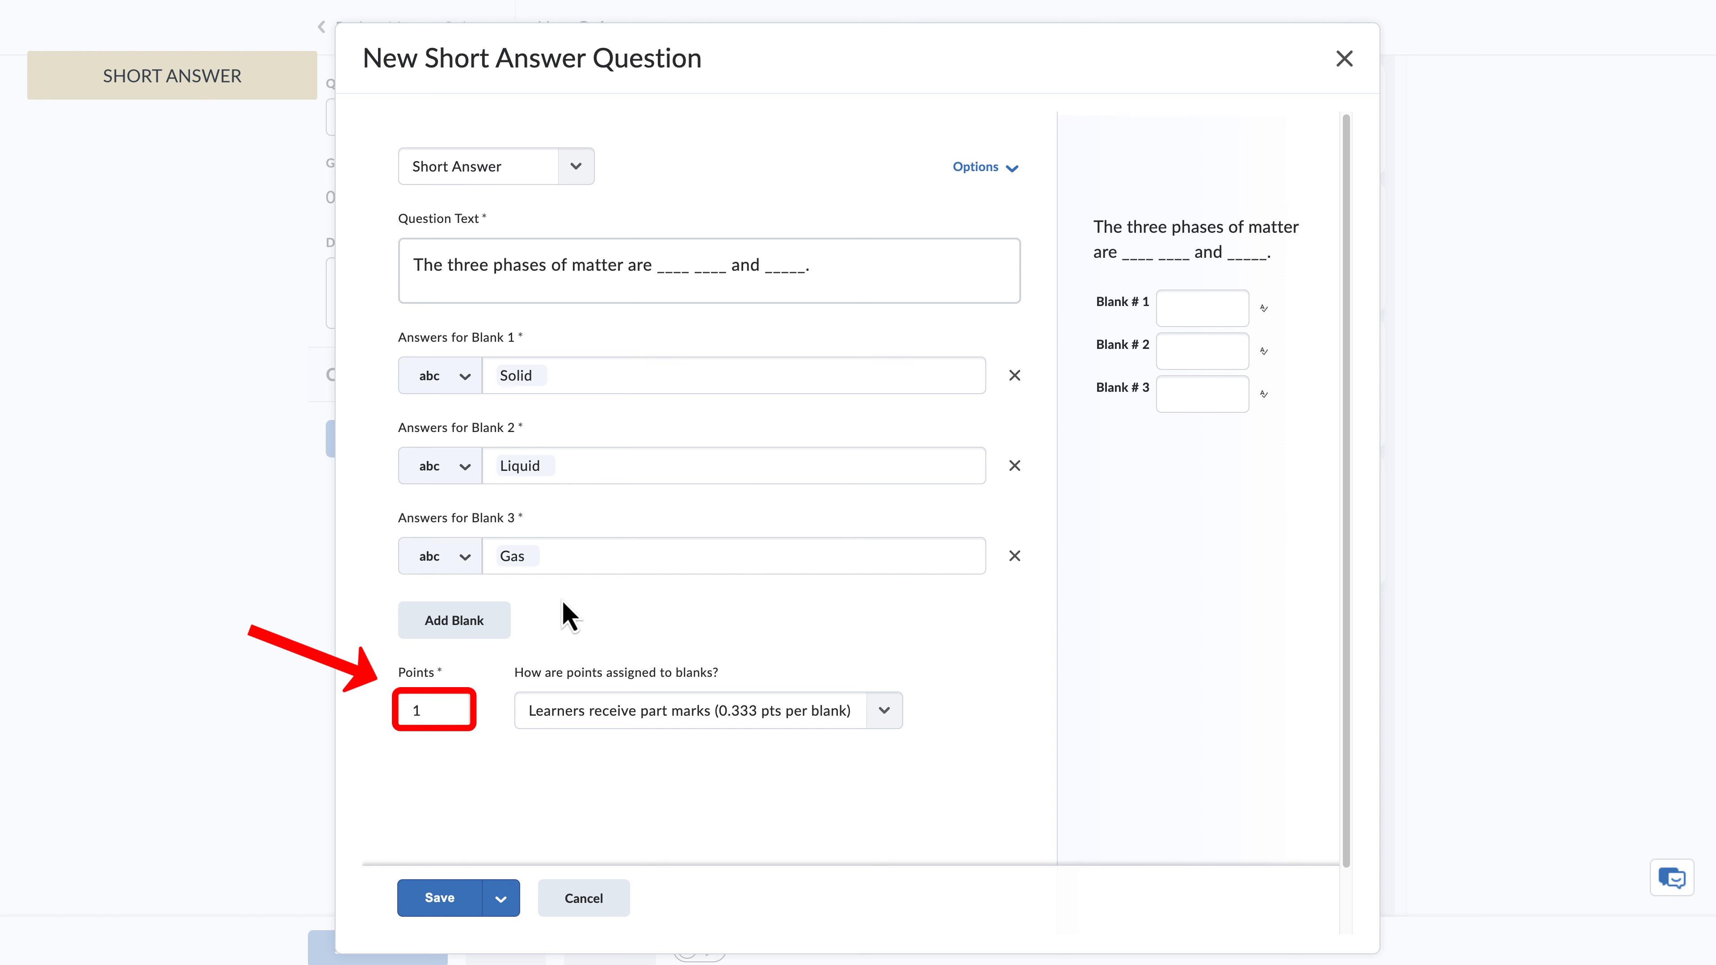
{"action": "left_click", "coordinate": [455, 703]}
{"action": "key", "text": "BackSpace"}
{"action": "type", "text": "3"}
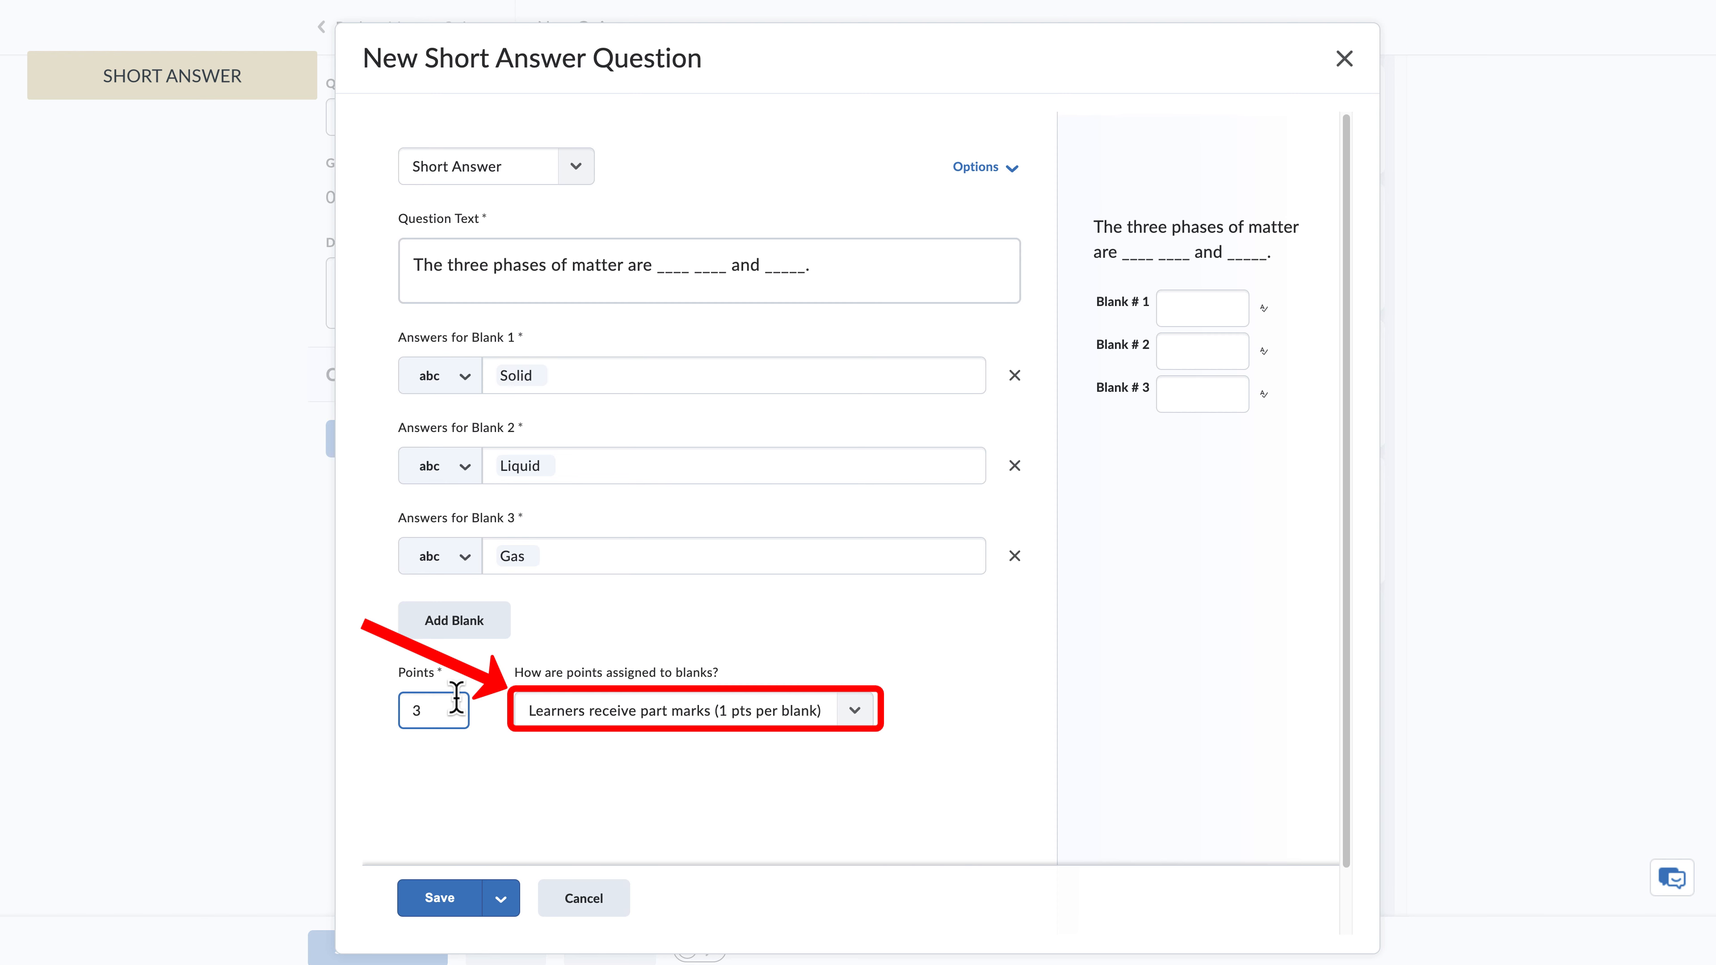
Keep learners receiving part marks at 1 pts per blank, and open the short answer question's save options.
{"action": "left_click", "coordinate": [851, 717]}
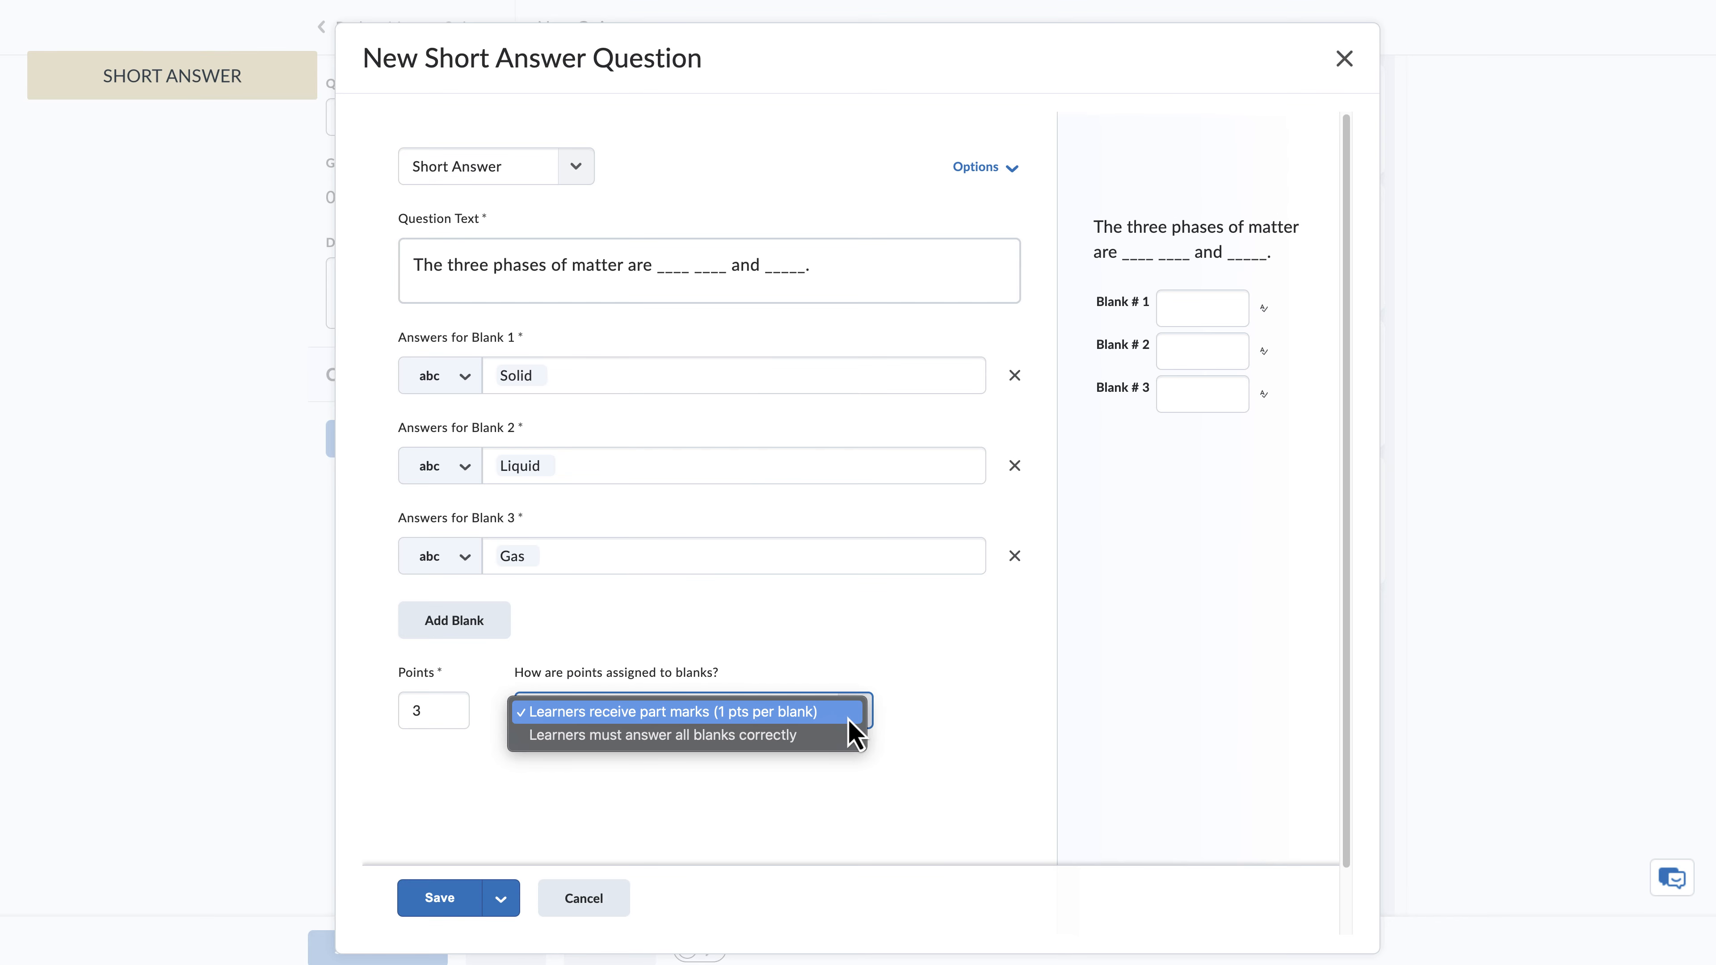
{"action": "left_click", "coordinate": [848, 717]}
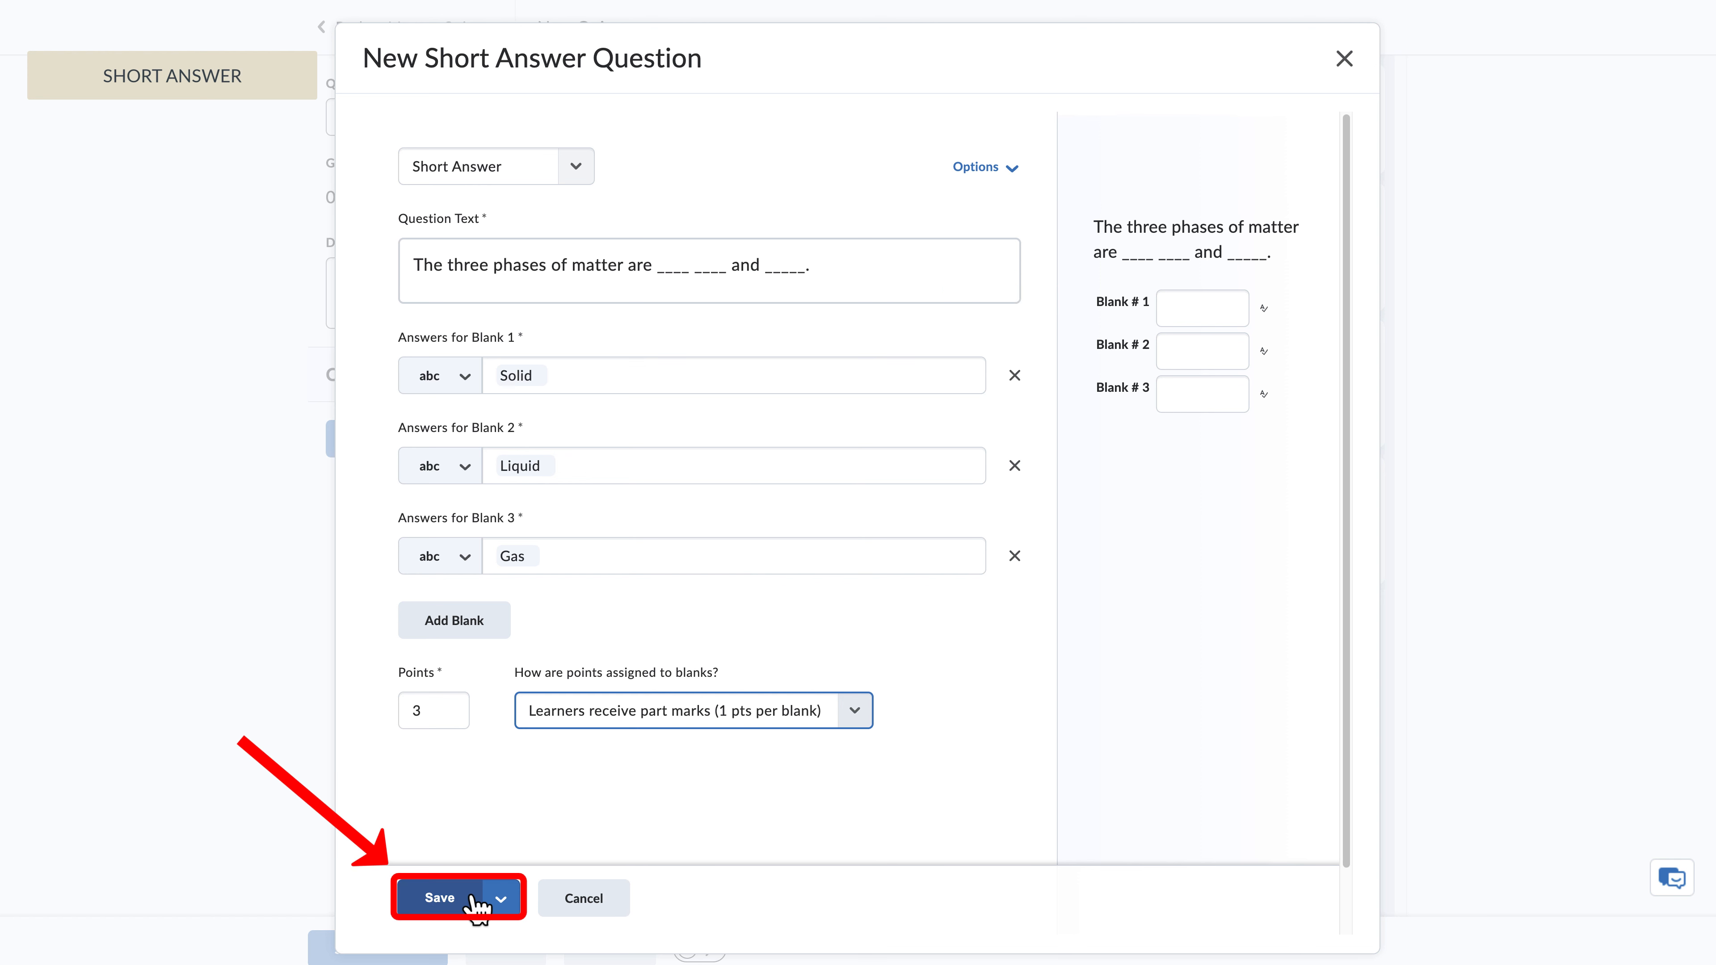
{"action": "left_click", "coordinate": [500, 898]}
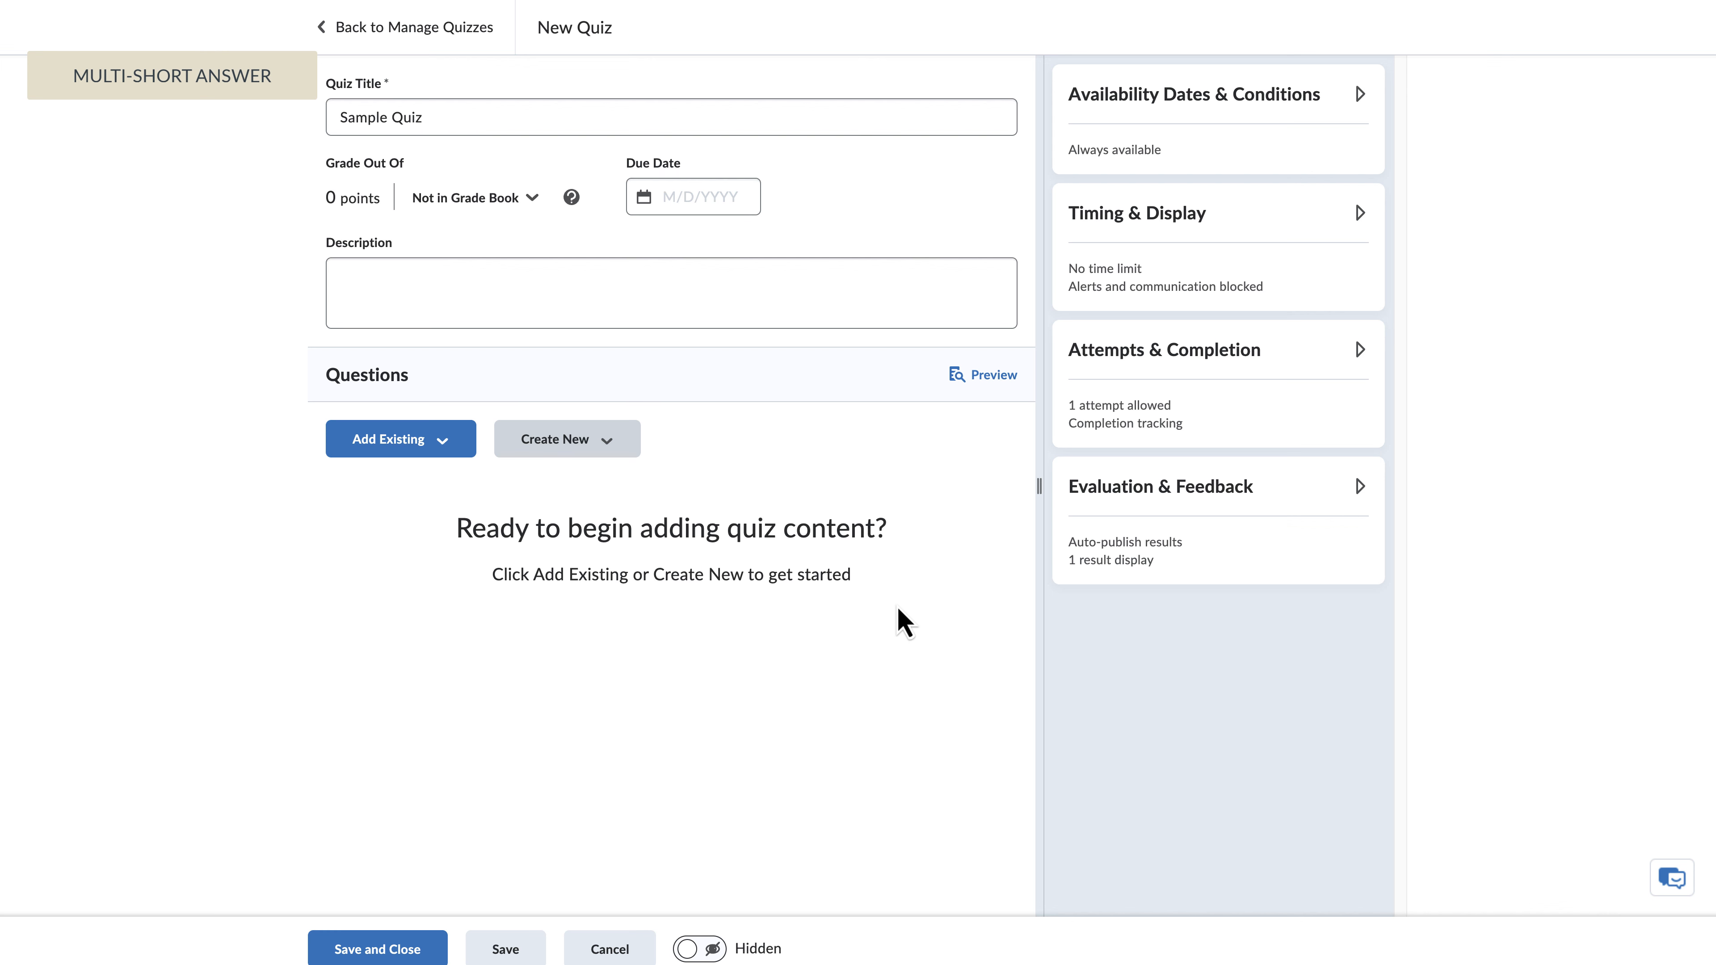
Start a new multi-short answer question in Sample Quiz.
{"action": "left_click", "coordinate": [613, 443]}
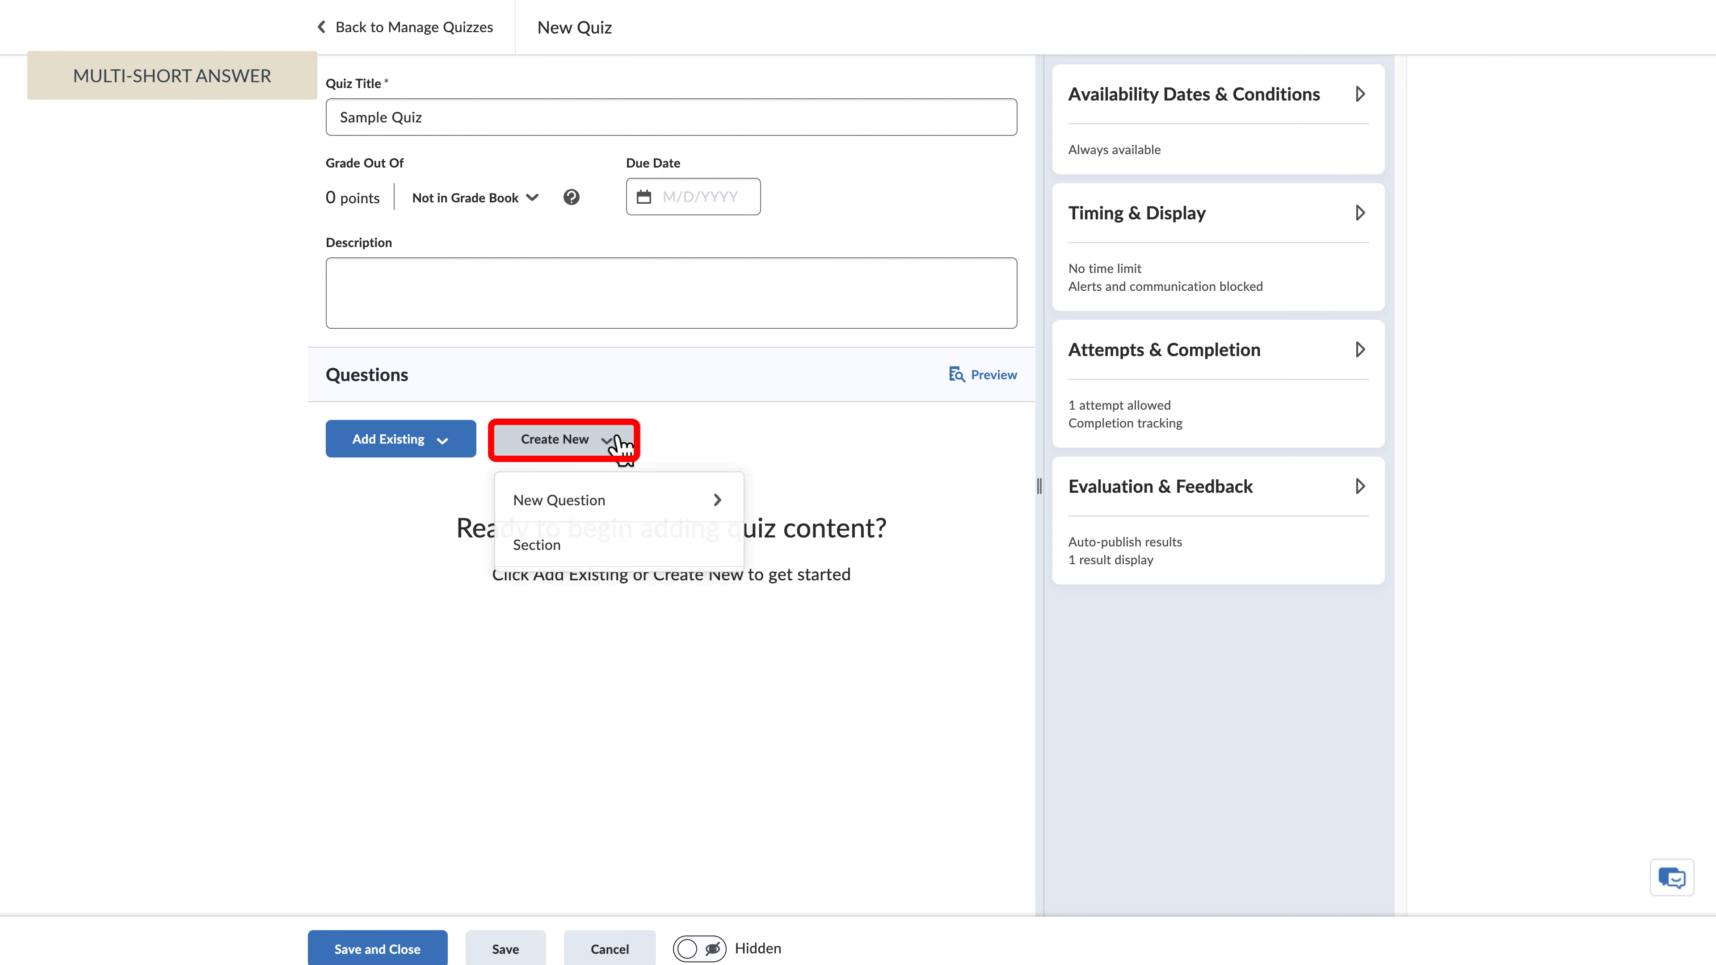
{"action": "left_click", "coordinate": [635, 504]}
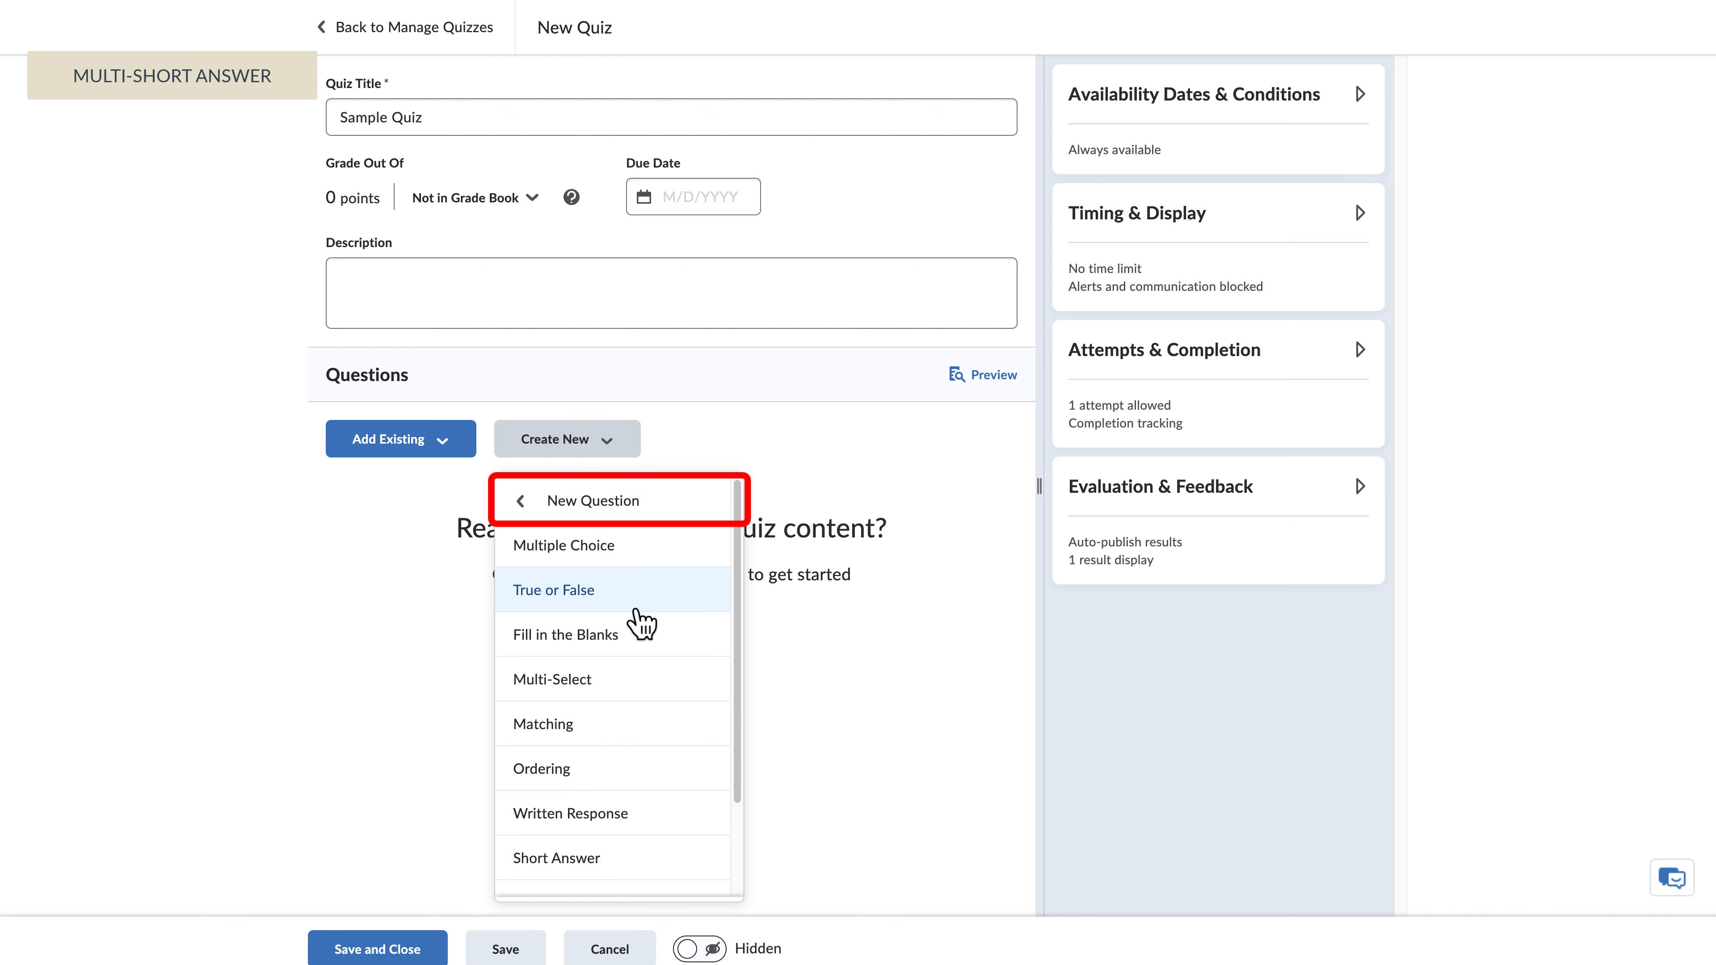
{"action": "scroll", "coordinate": [642, 622], "scroll_direction": "down", "scroll_amount": 3}
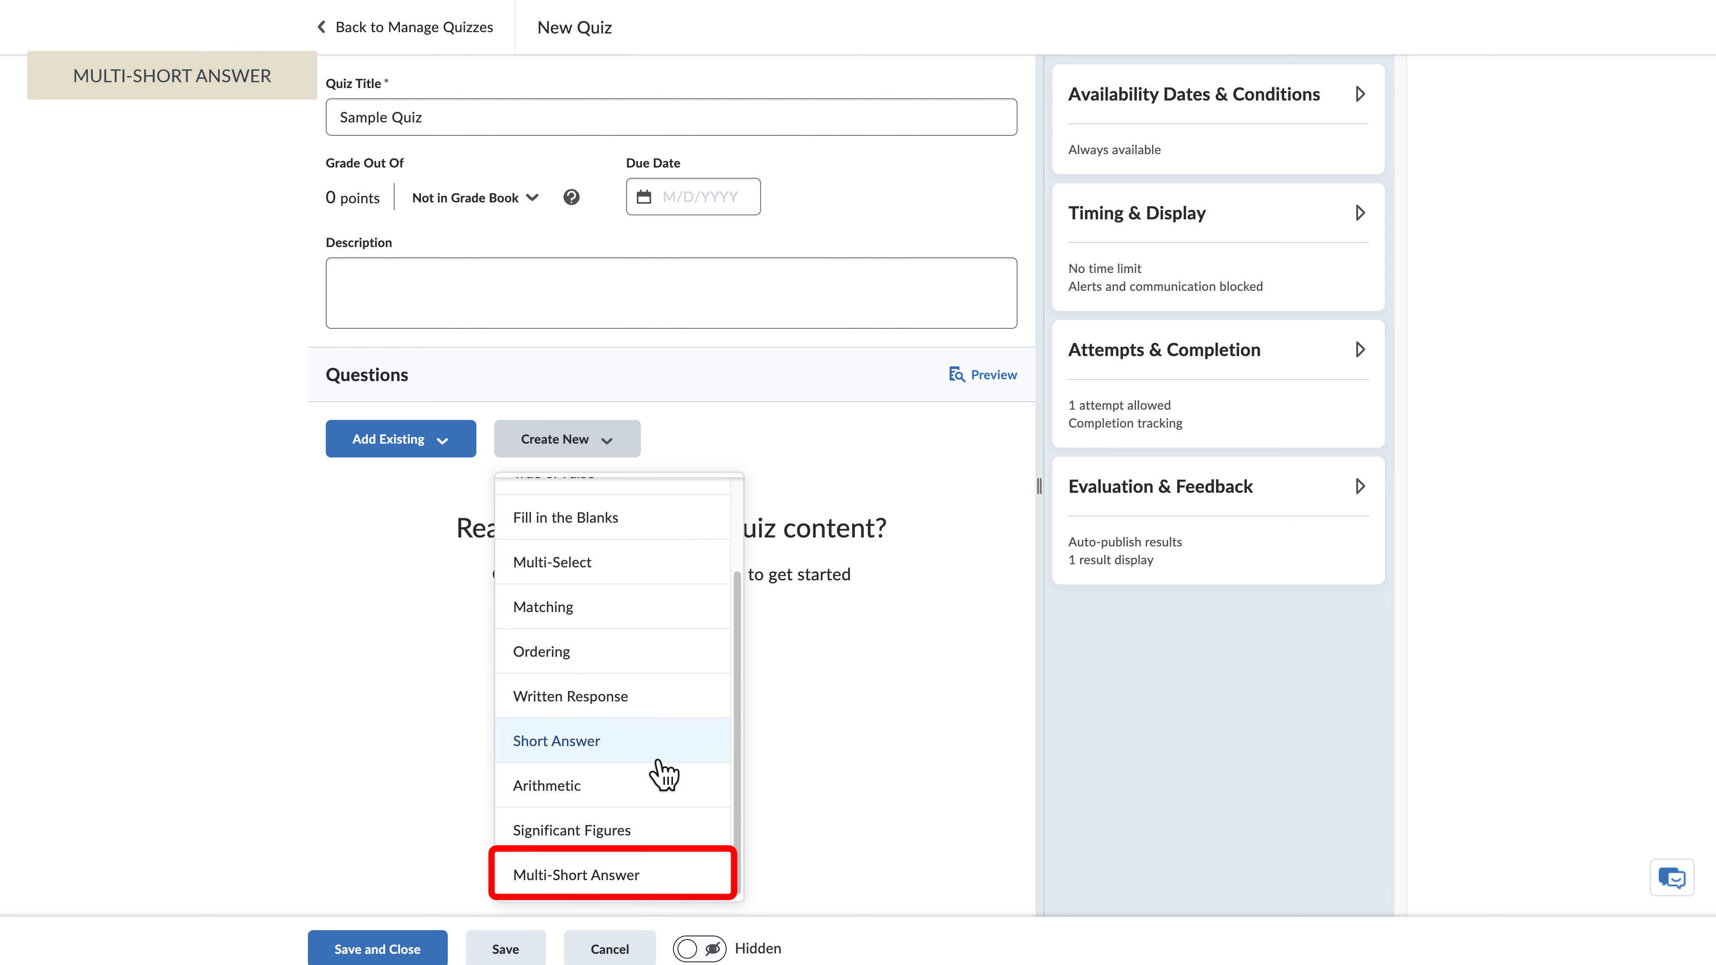
{"action": "left_click", "coordinate": [669, 878]}
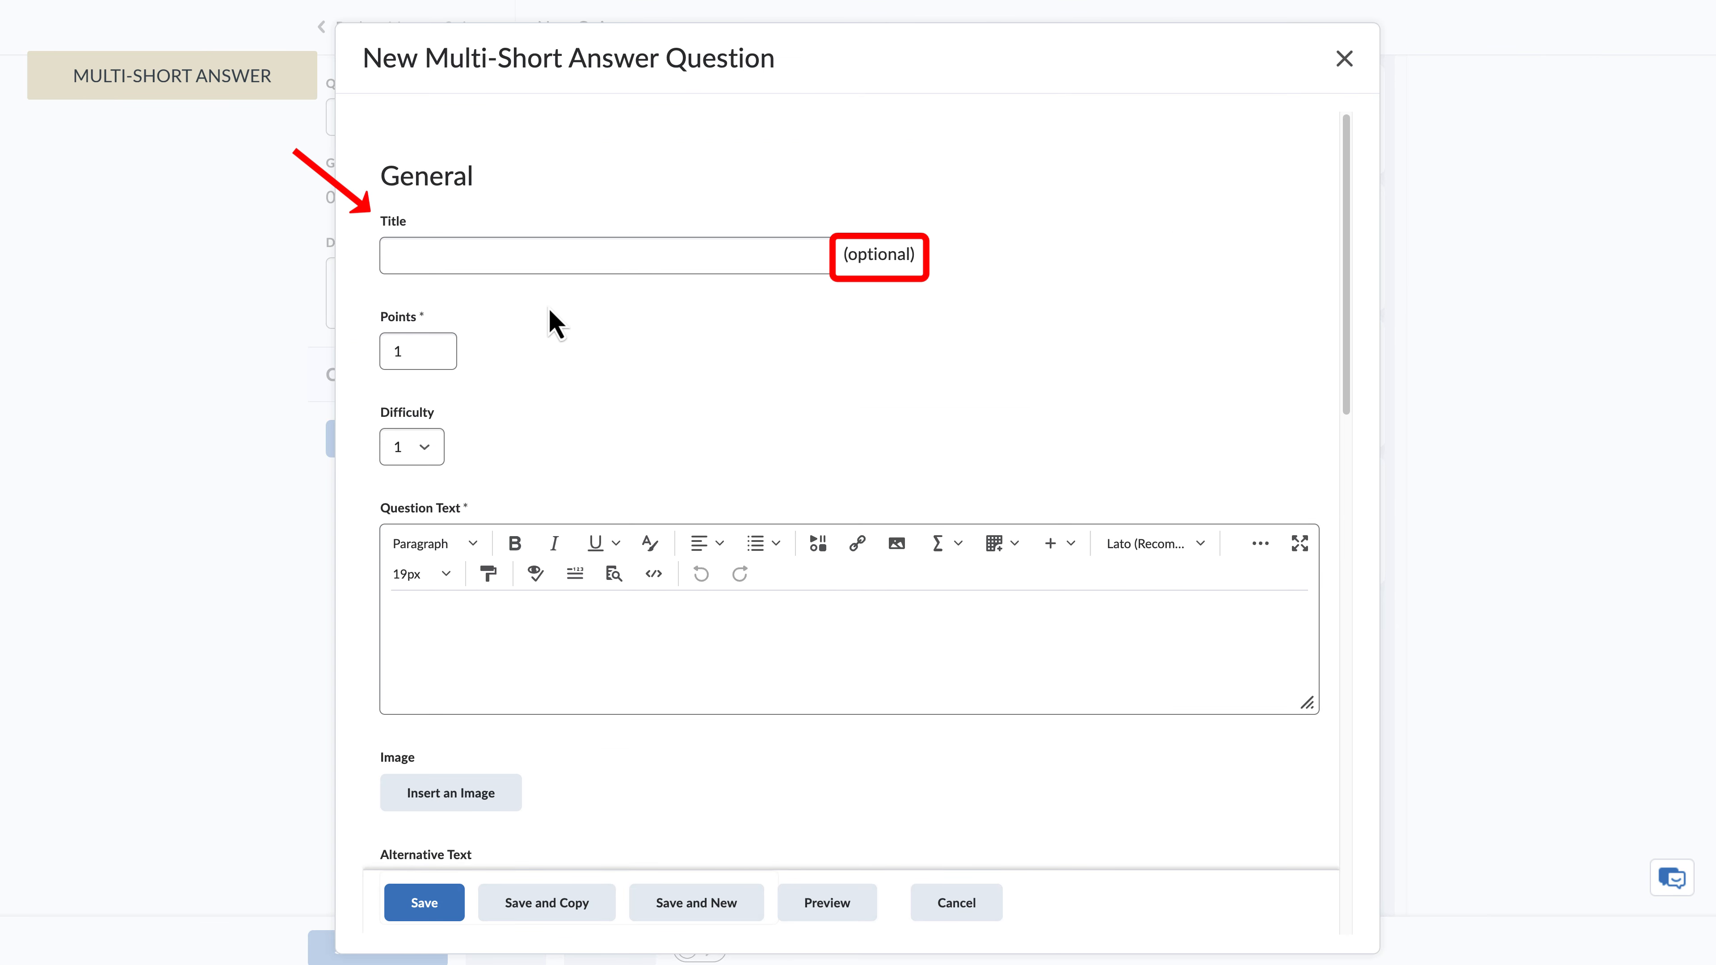
Leave the optional title empty, set the multi-short answer question to 2 points, and keep its difficulty at 1.
{"action": "left_click", "coordinate": [543, 255]}
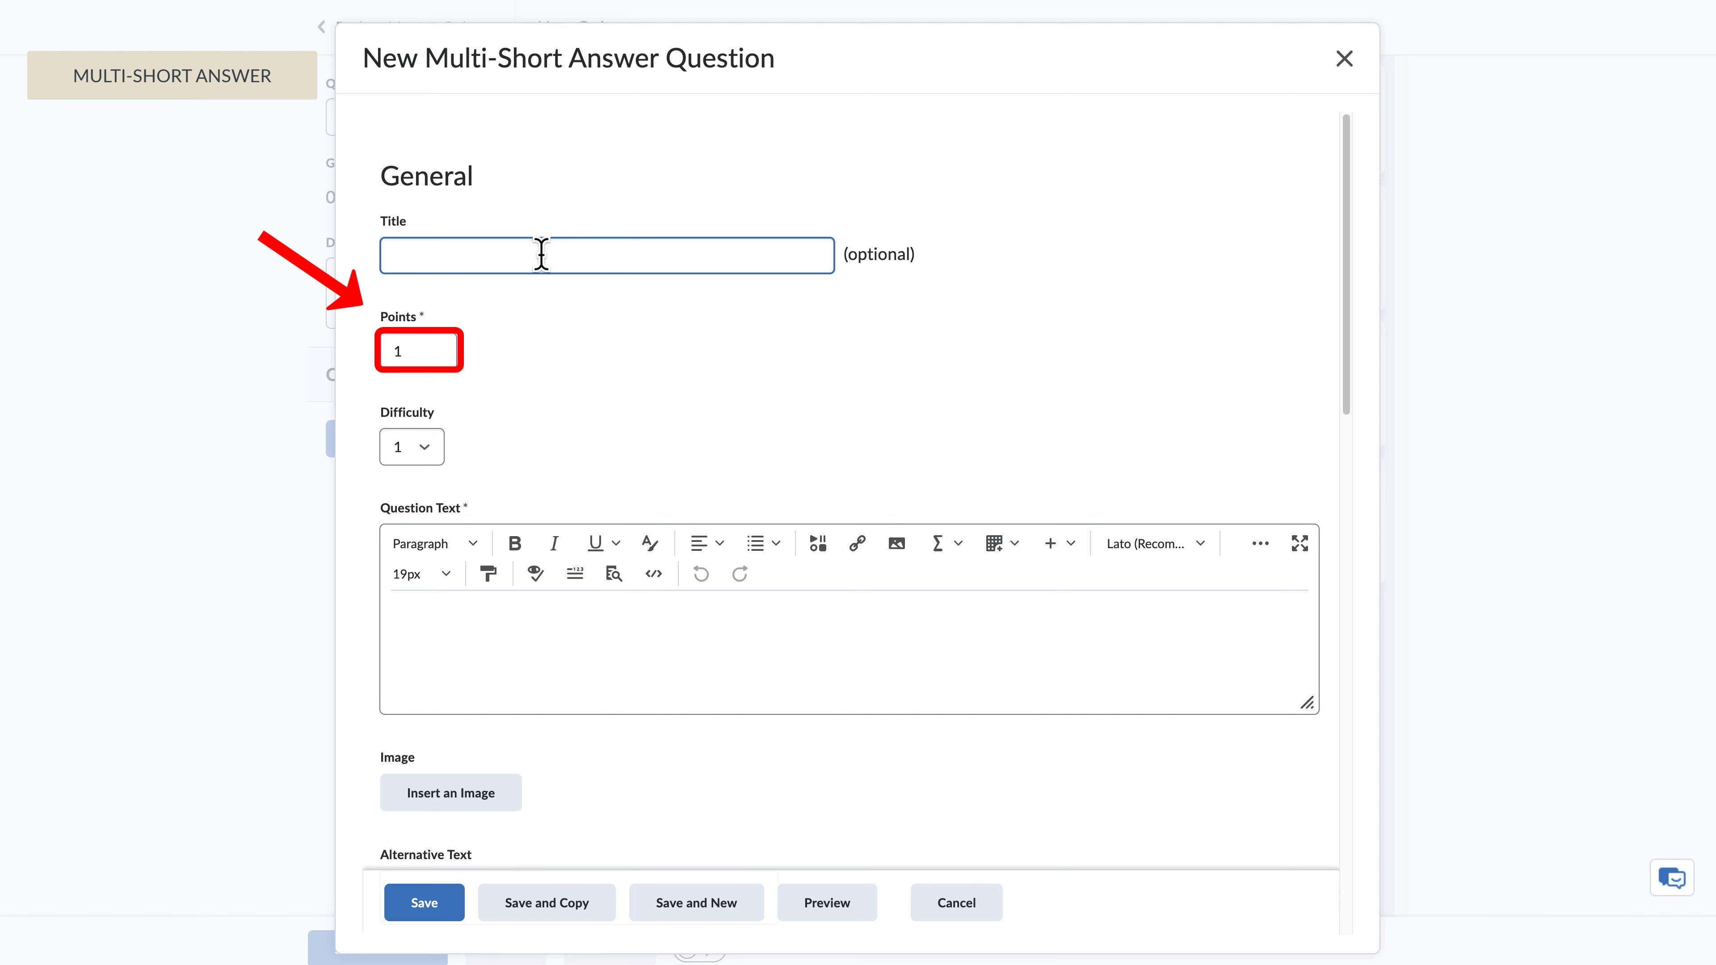
{"action": "left_click", "coordinate": [425, 341]}
{"action": "key", "text": "BackSpace"}
{"action": "type", "text": "2"}
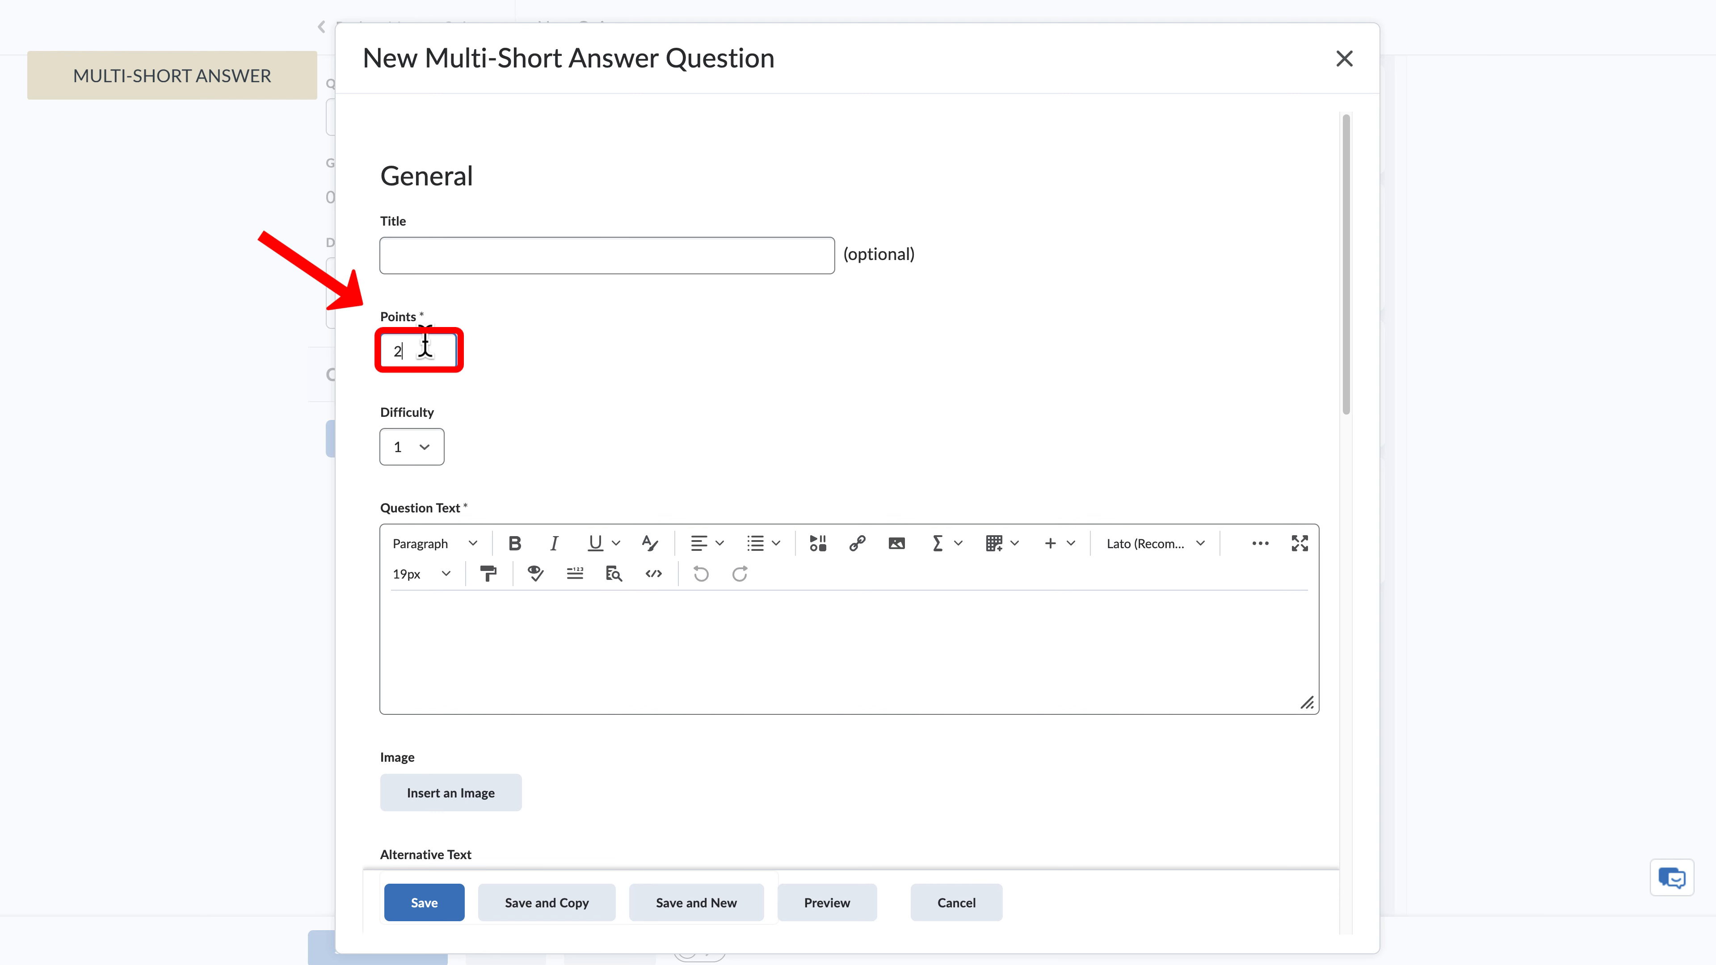
{"action": "left_click", "coordinate": [427, 446]}
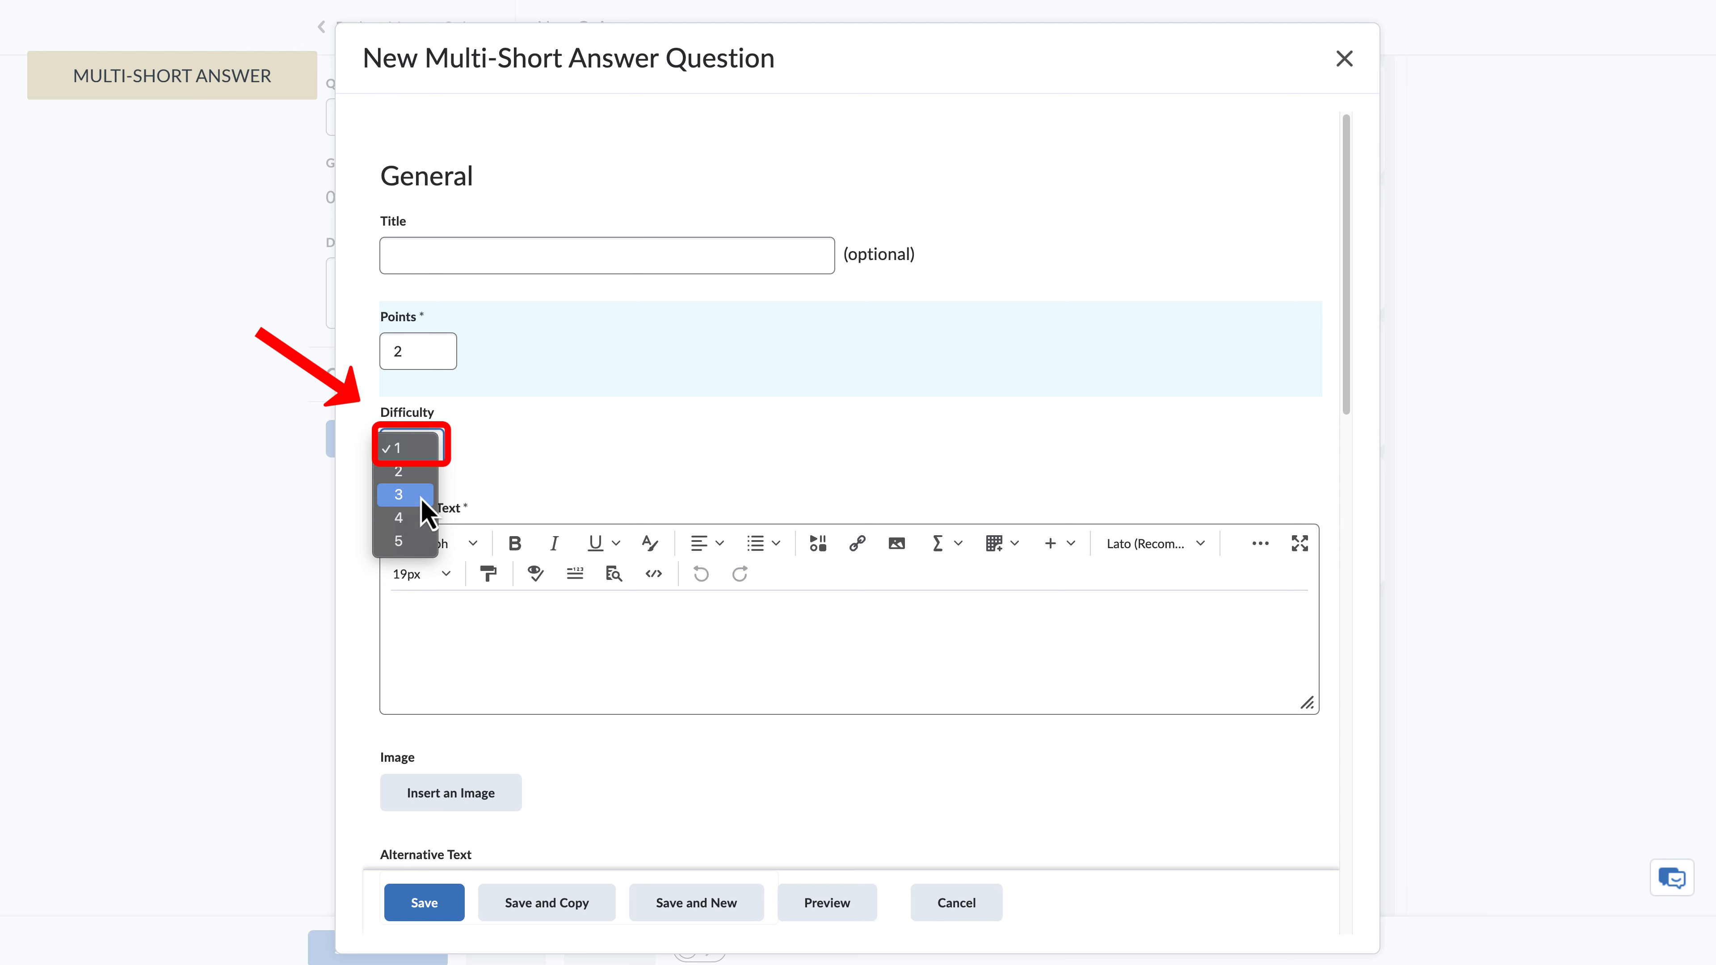
{"action": "left_click", "coordinate": [470, 456]}
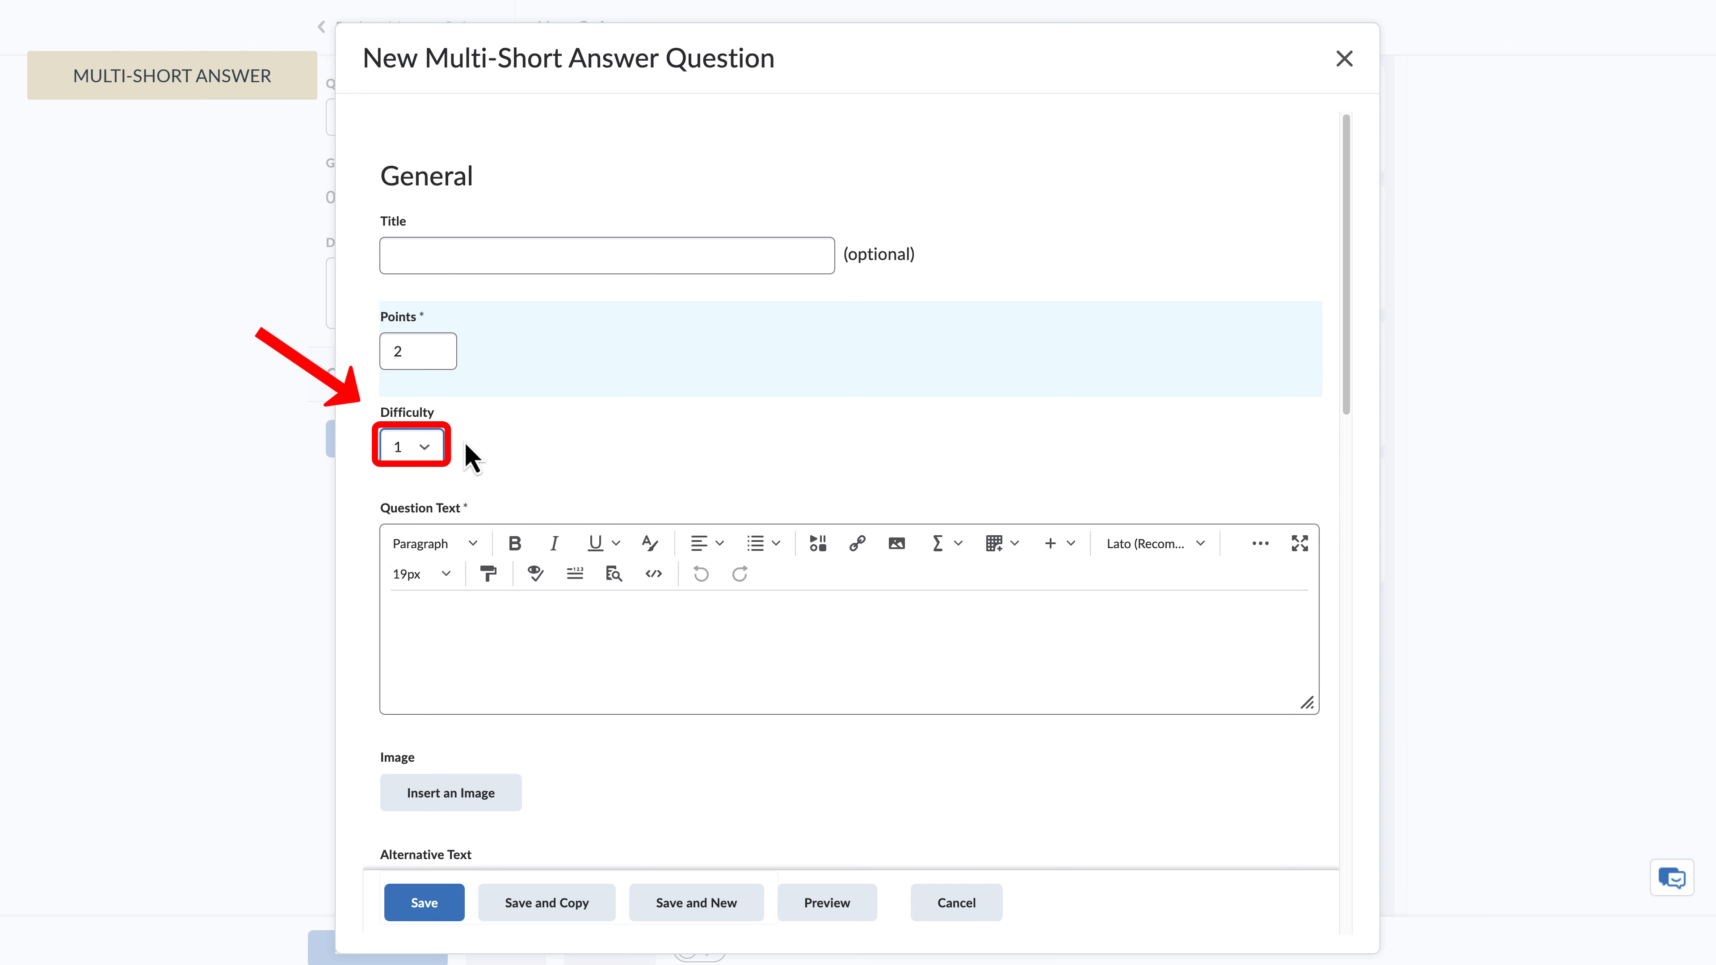
Enter the question text "Name the steps of the scientific method.".
{"action": "left_click", "coordinate": [485, 608]}
{"action": "type", "text": "Name the steps of the scientific method"}
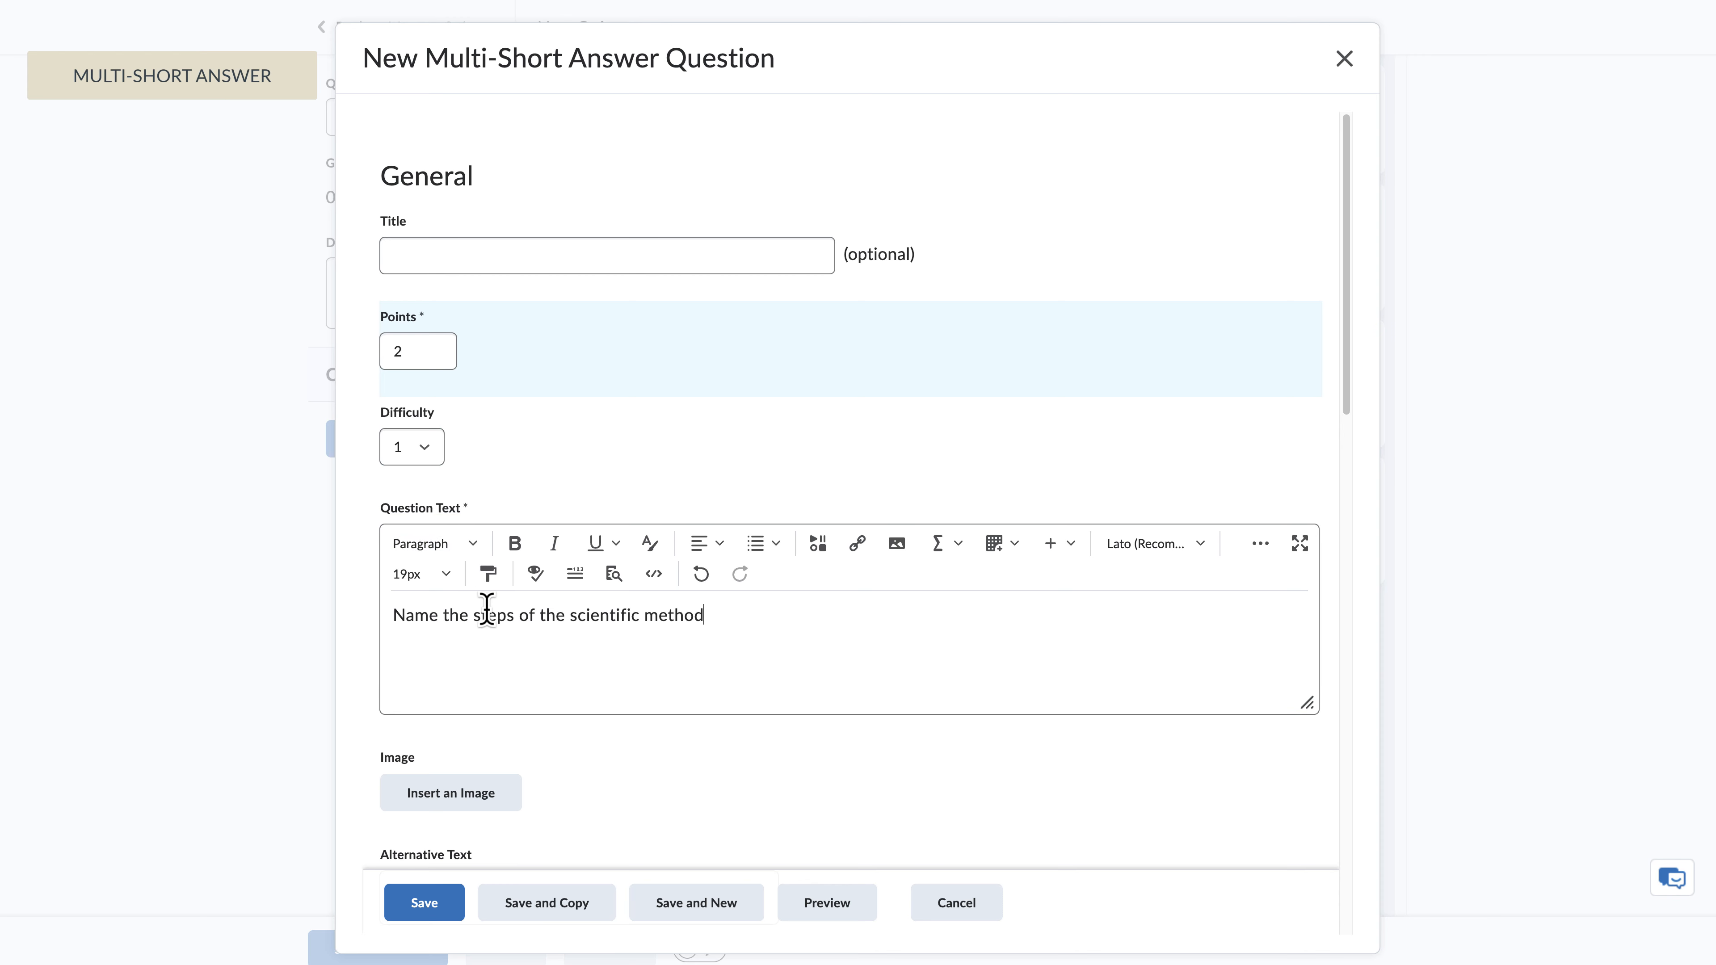
{"action": "type", "text": "."}
Set 6 input boxes with the answers Observation, Research, Hypothesis, Experiment, Analysis and Report, each weighted 16.66% and case insensitive.
{"action": "scroll", "coordinate": [423, 622], "scroll_direction": "down", "scroll_amount": 3}
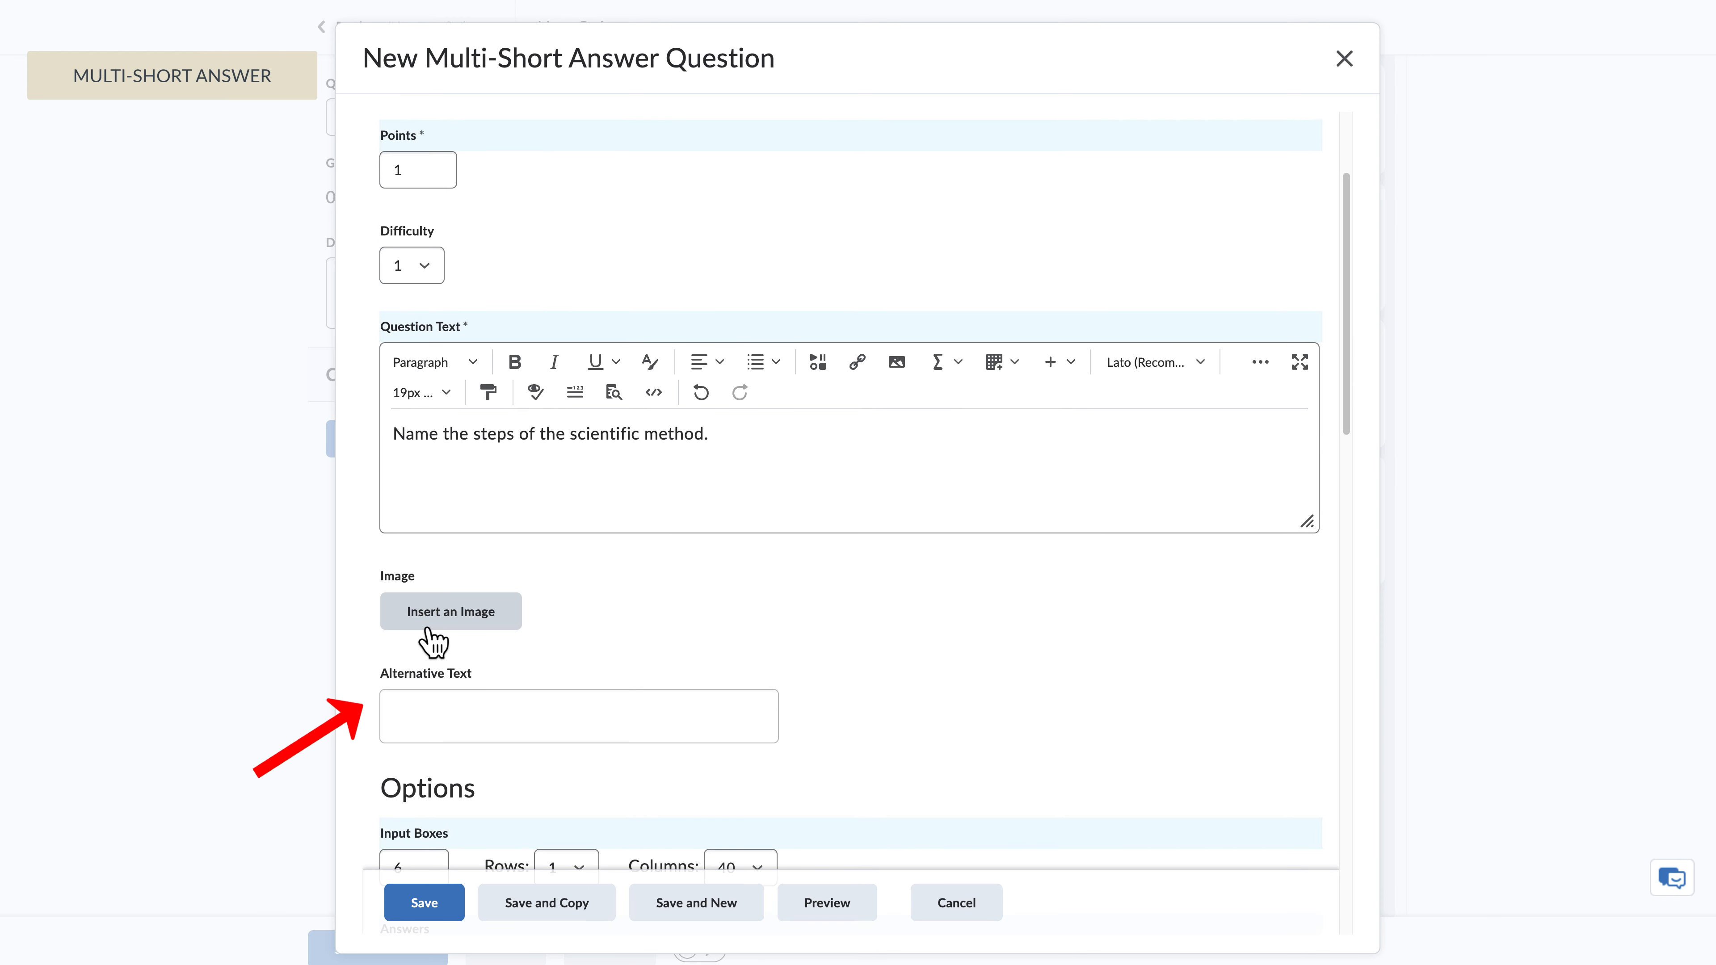
{"action": "scroll", "coordinate": [426, 639], "scroll_direction": "down", "scroll_amount": 2}
{"action": "scroll", "coordinate": [431, 642], "scroll_direction": "down", "scroll_amount": 3}
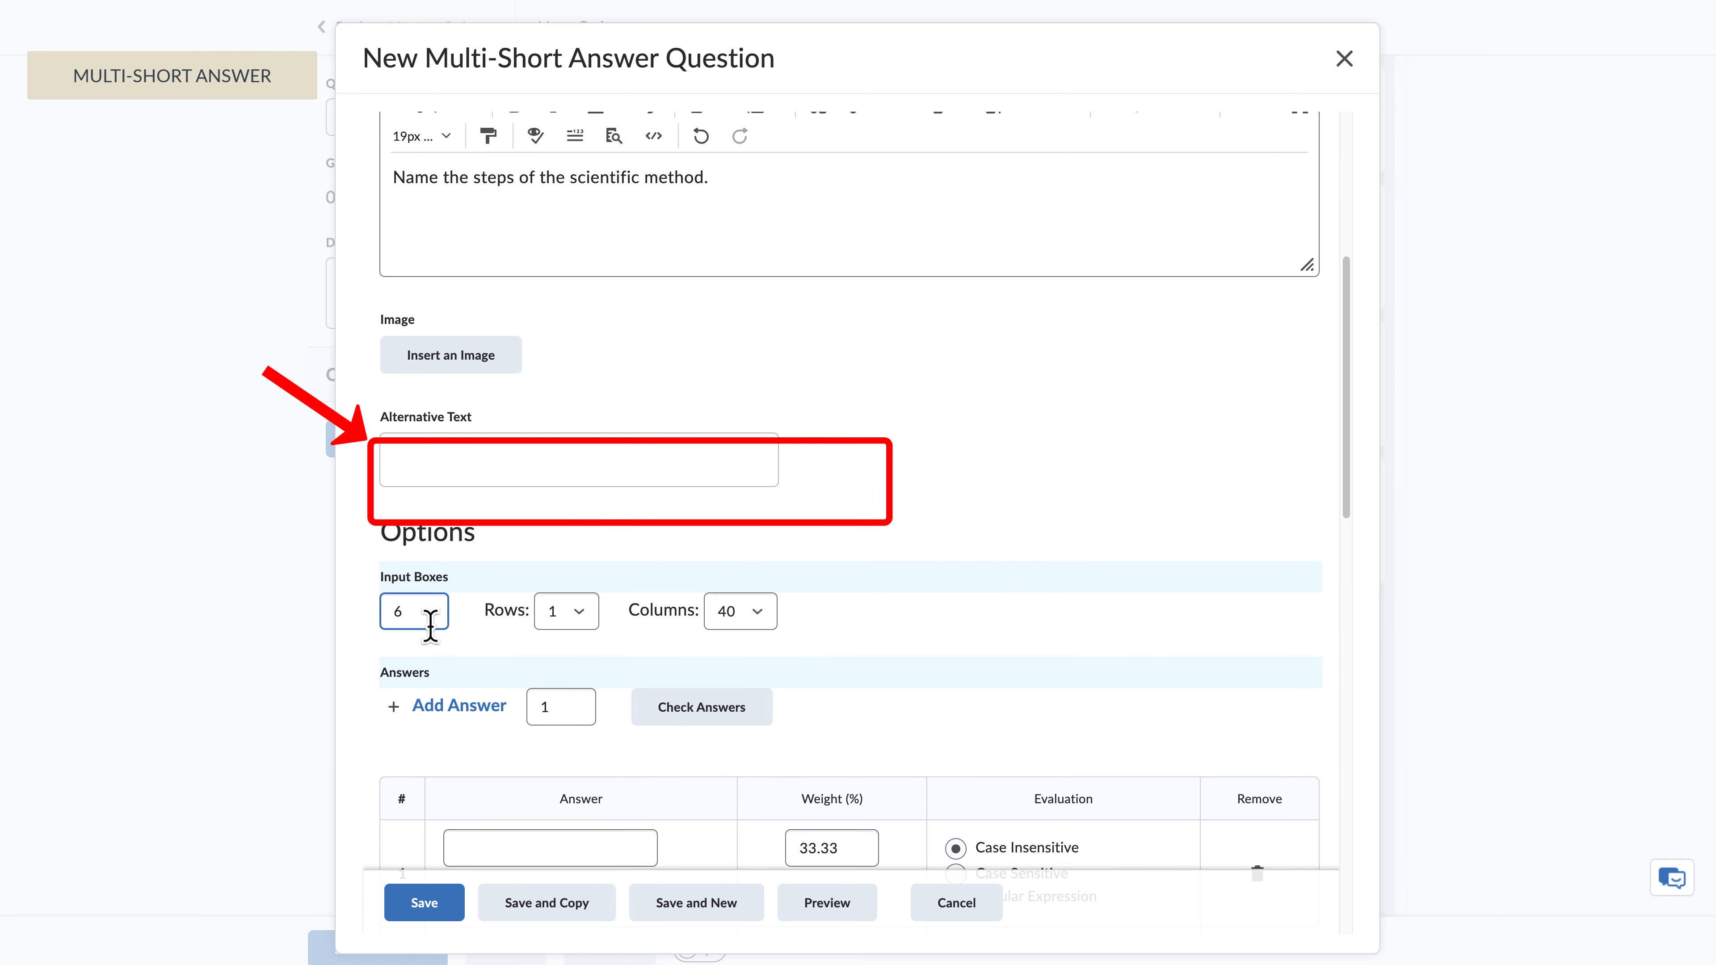
{"action": "scroll", "coordinate": [718, 632], "scroll_direction": "down", "scroll_amount": 5}
{"action": "scroll", "coordinate": [718, 632], "scroll_direction": "down", "scroll_amount": 3}
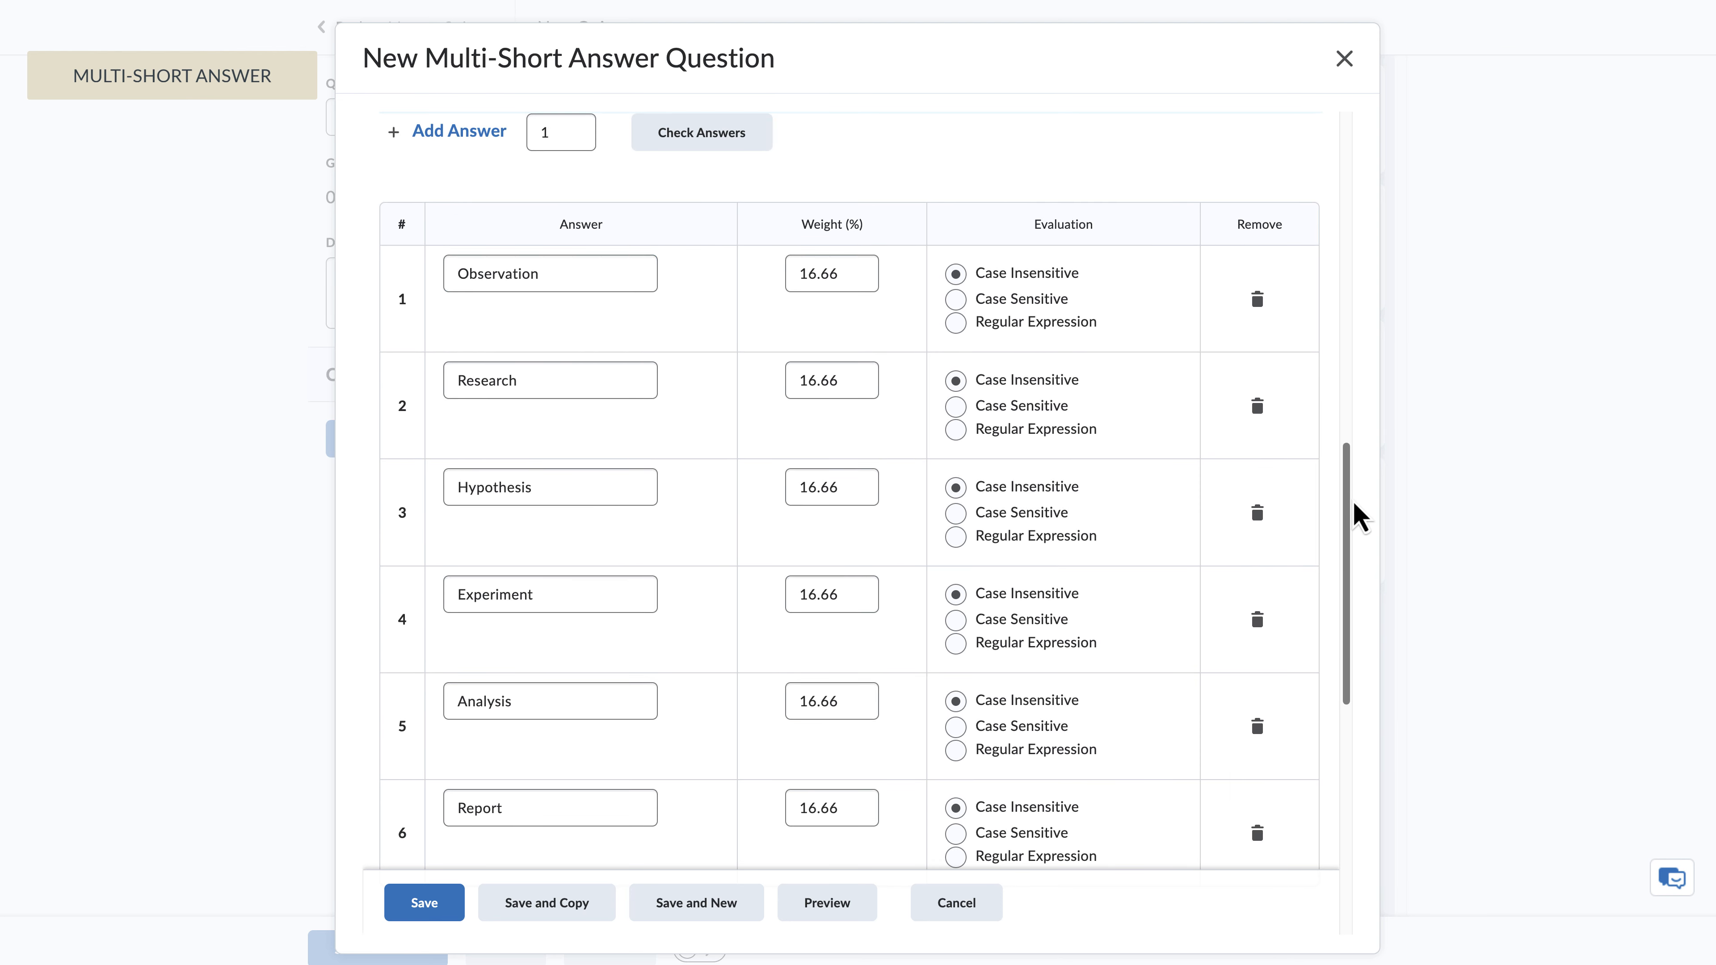
Leave the hint and feedback empty, then preview and save the multi-short answer question.
{"action": "mouse_move", "coordinate": [1355, 505]}
{"action": "left_mouse_down"}
{"action": "mouse_move", "coordinate": [1289, 525]}
{"action": "mouse_move", "coordinate": [1285, 590]}
{"action": "left_mouse_up"}
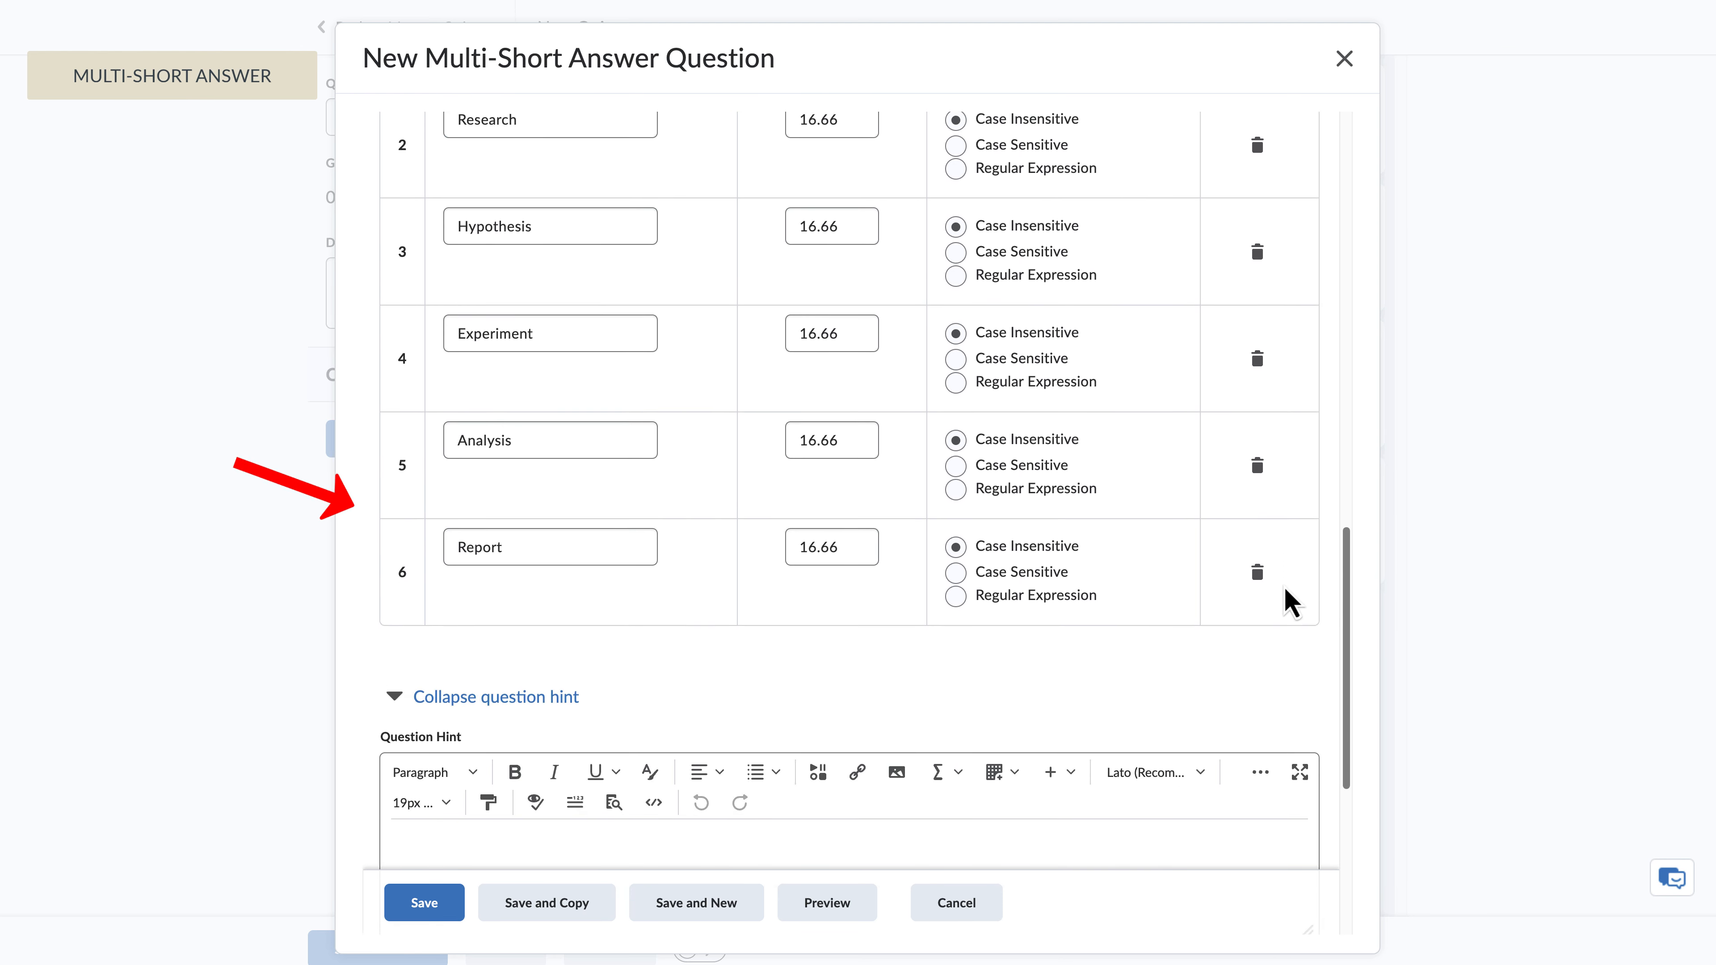
{"action": "scroll", "coordinate": [1285, 590], "scroll_direction": "down", "scroll_amount": 6}
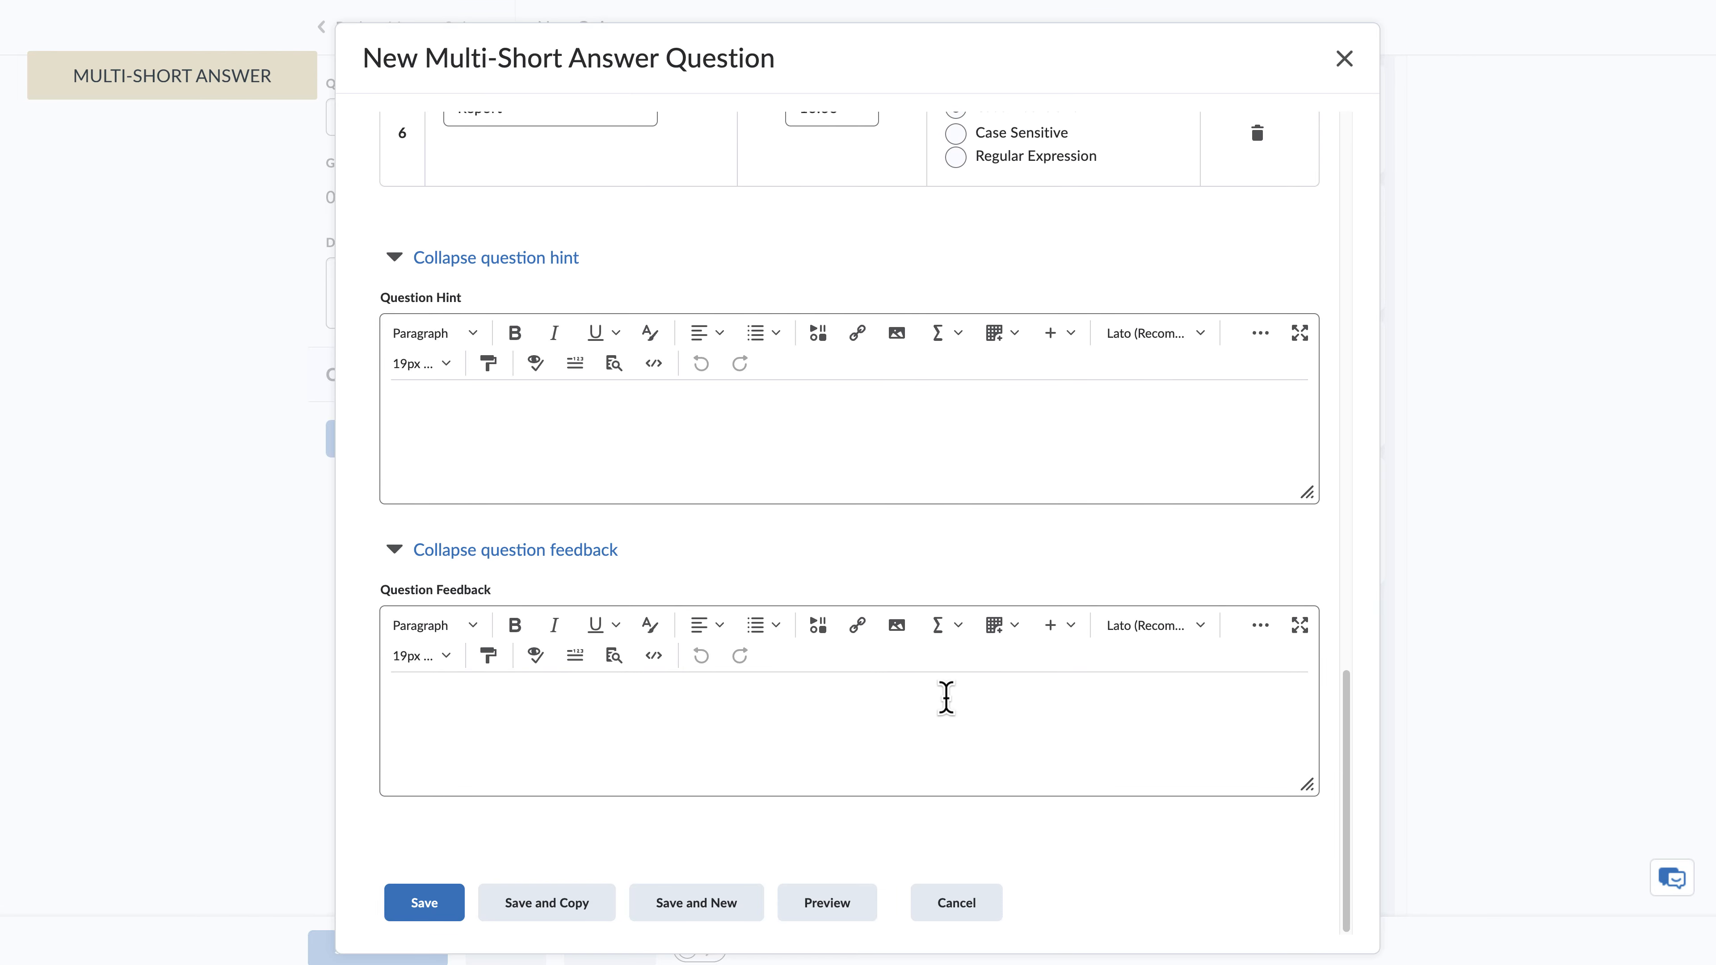
{"action": "left_click", "coordinate": [864, 908]}
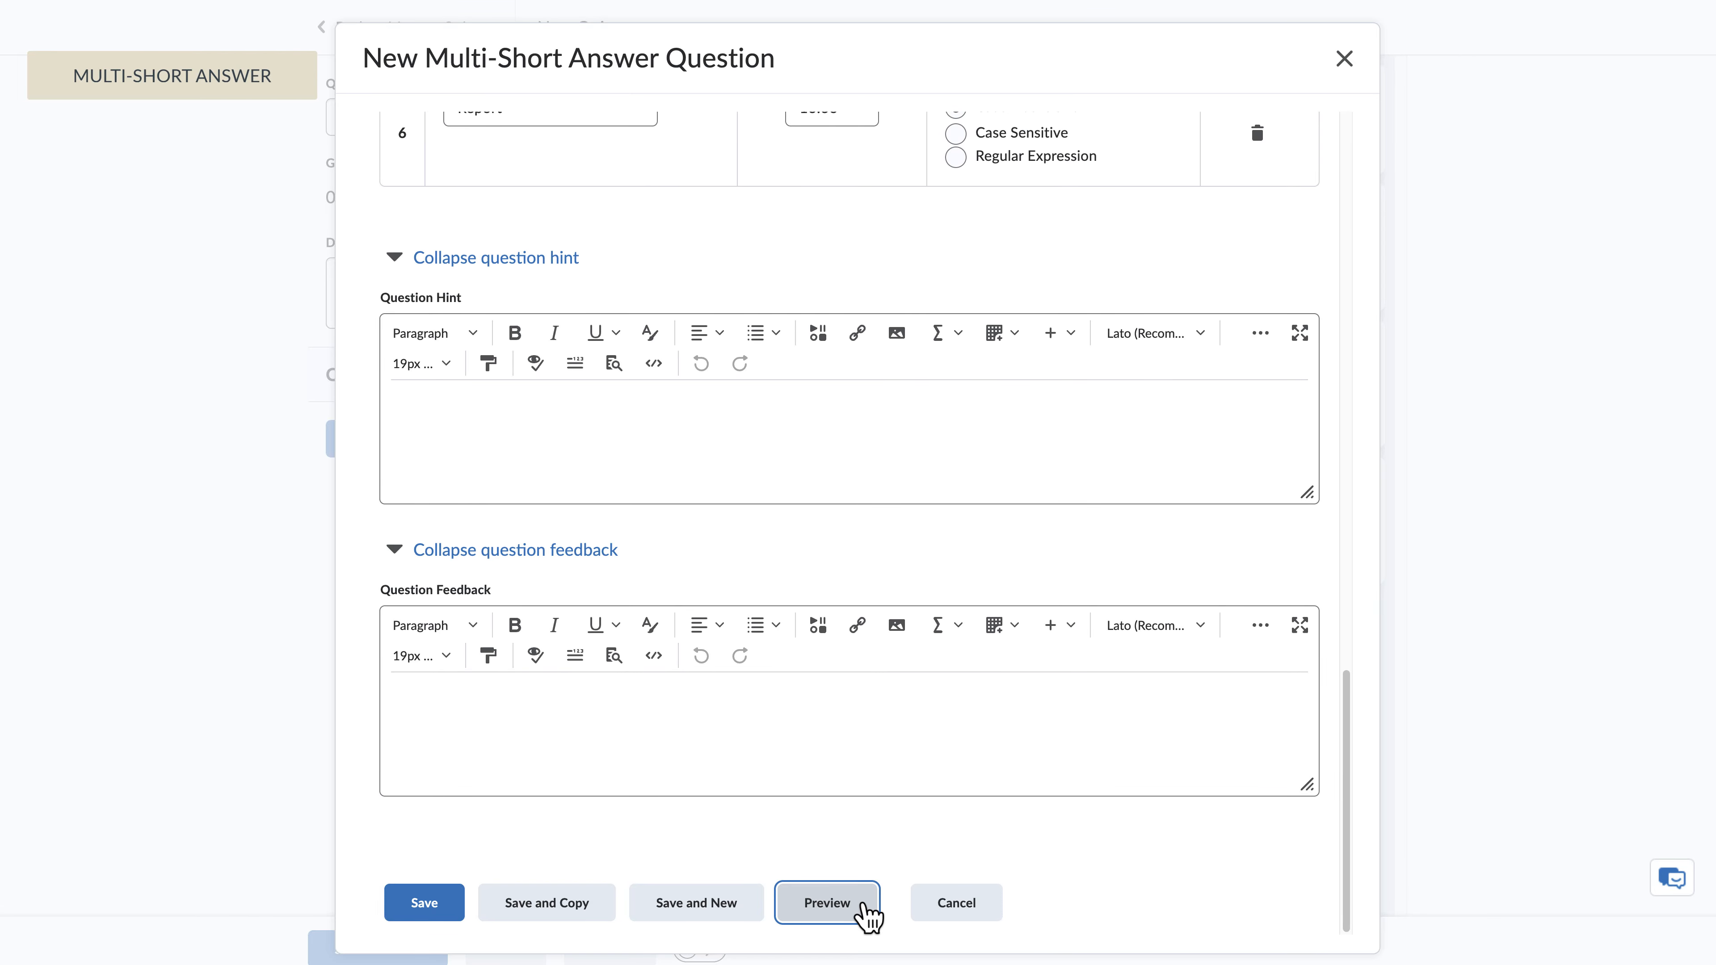
{"action": "left_click", "coordinate": [439, 909]}
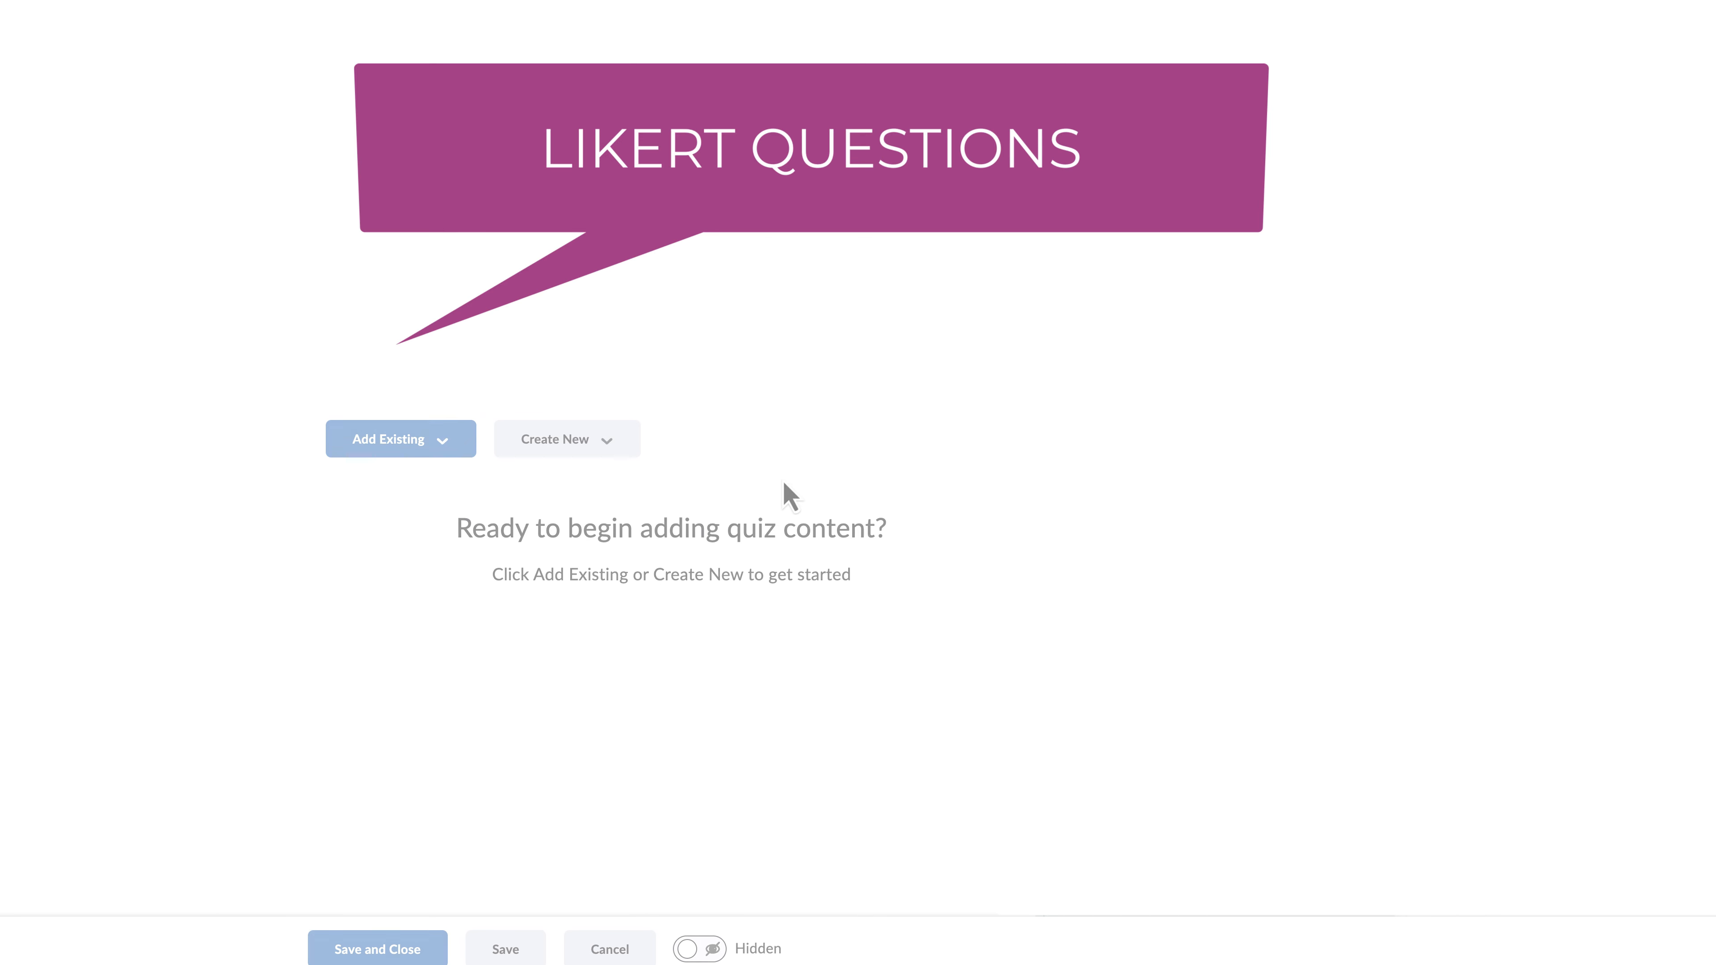
Check the question types that can be created inside Sample Quiz for a Likert option, and close the list.
{"action": "left_click", "coordinate": [622, 439]}
{"action": "left_click", "coordinate": [639, 500]}
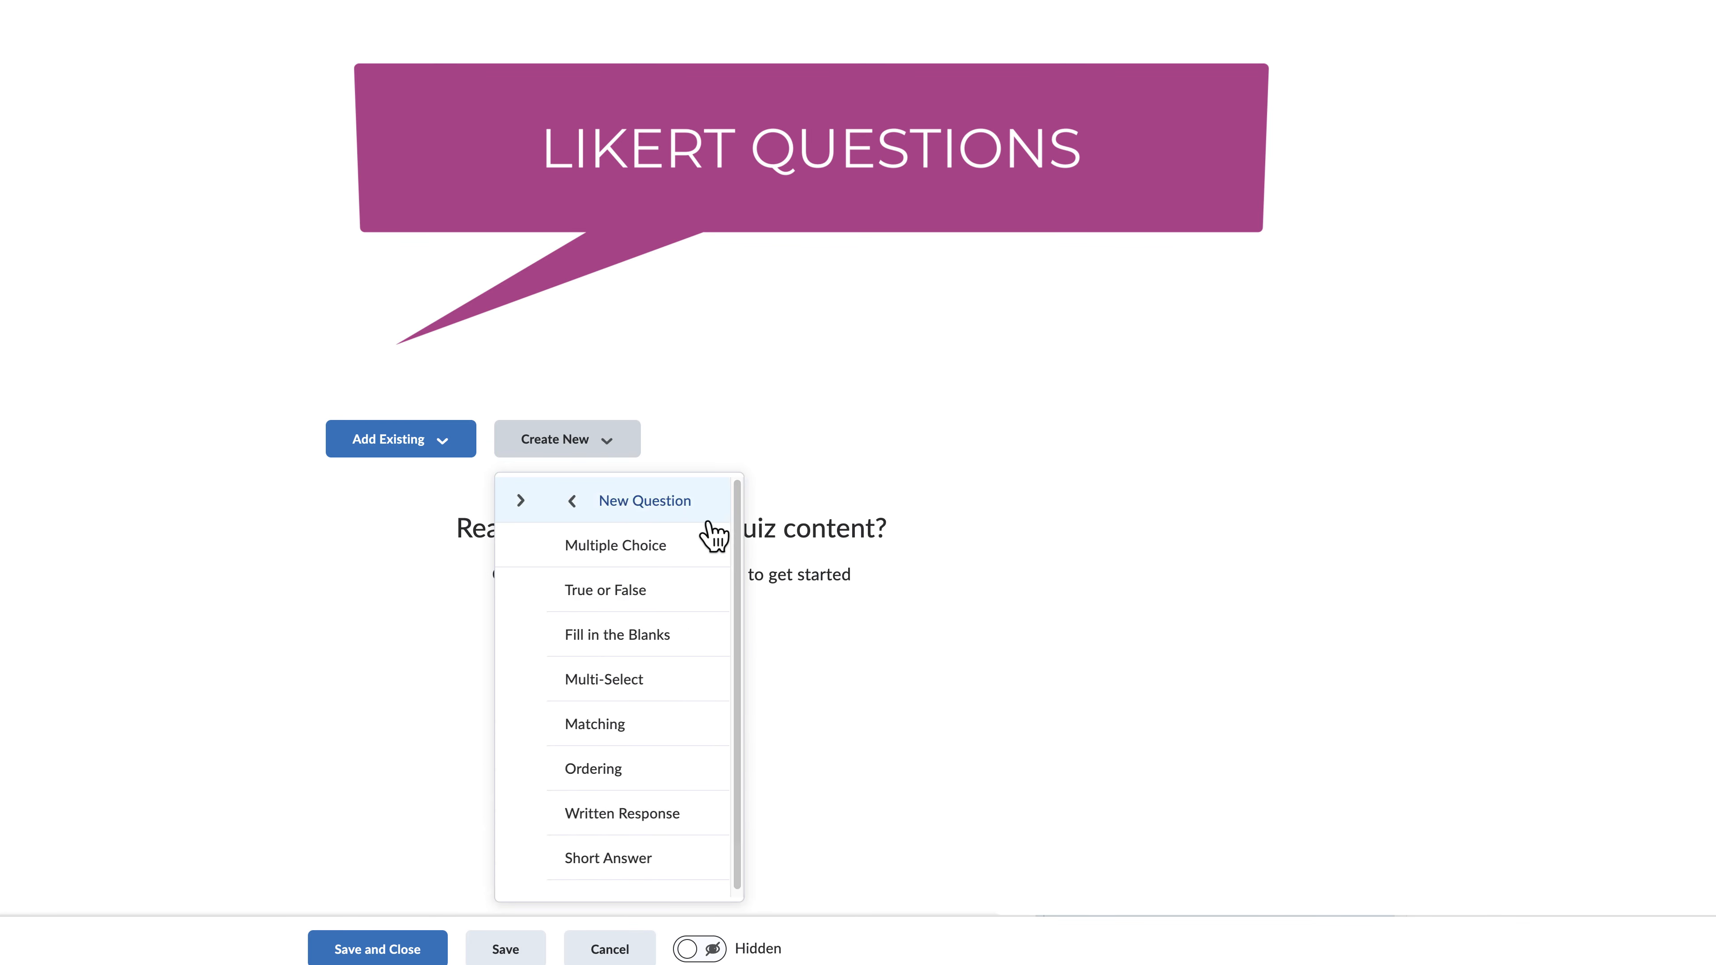
{"action": "scroll", "coordinate": [728, 647], "scroll_direction": "down", "scroll_amount": 2}
{"action": "scroll", "coordinate": [729, 647], "scroll_direction": "down", "scroll_amount": 1}
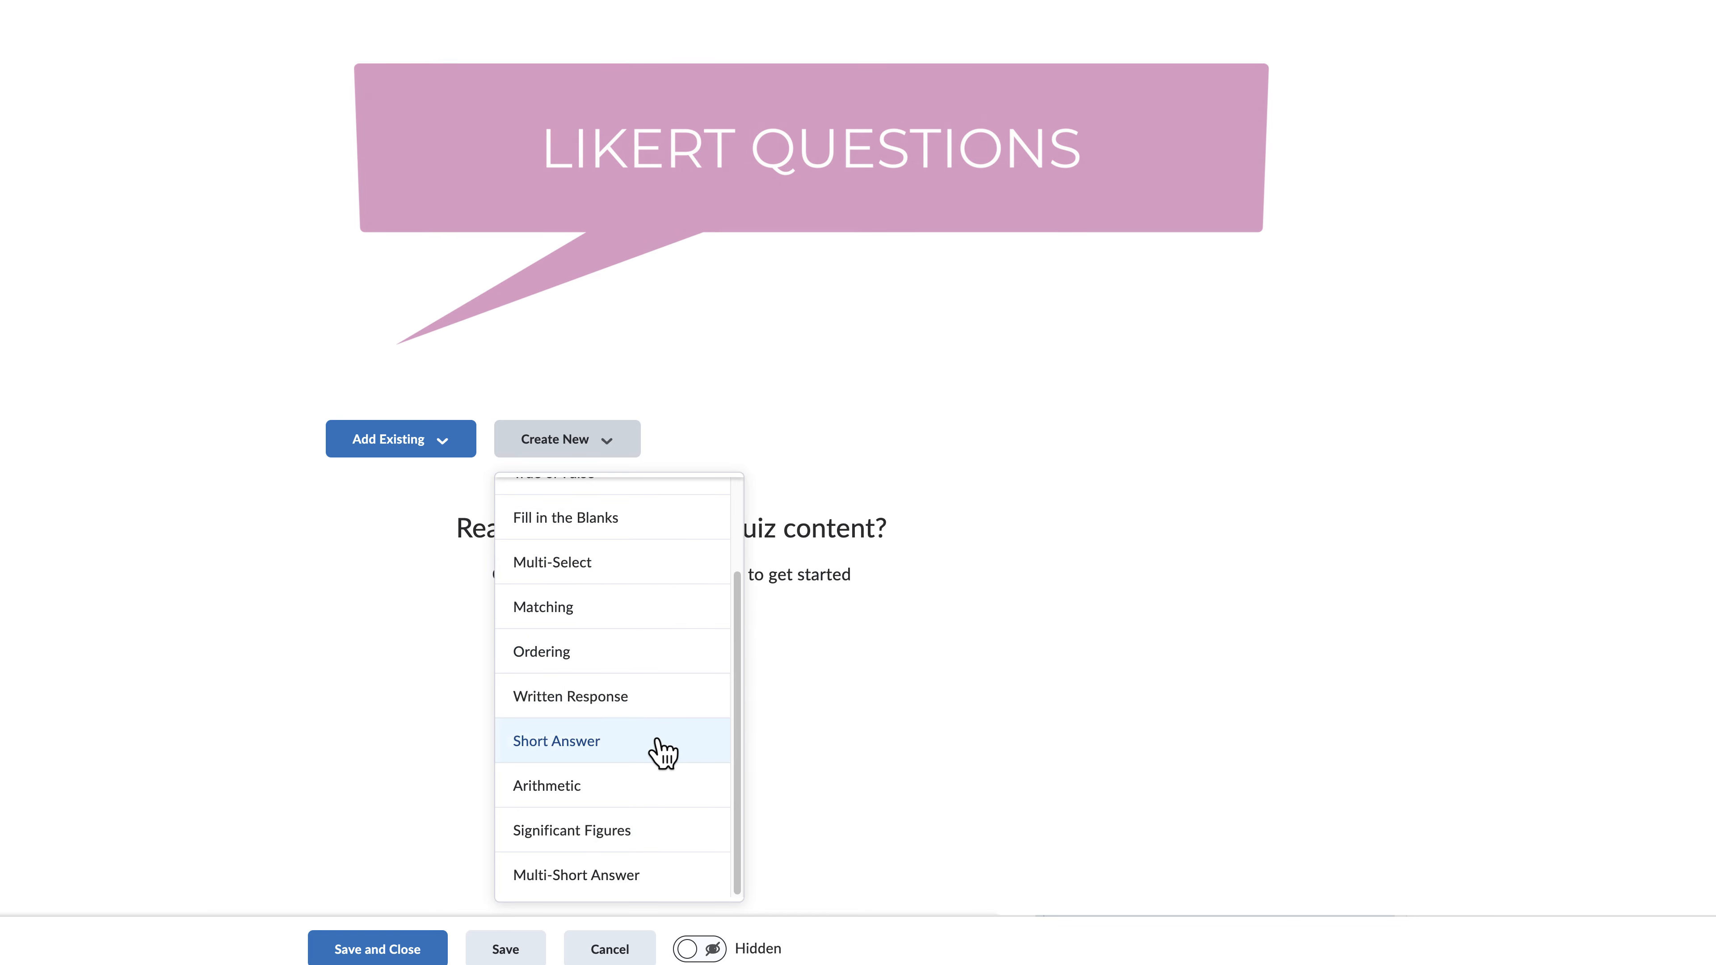
{"action": "left_click", "coordinate": [844, 671]}
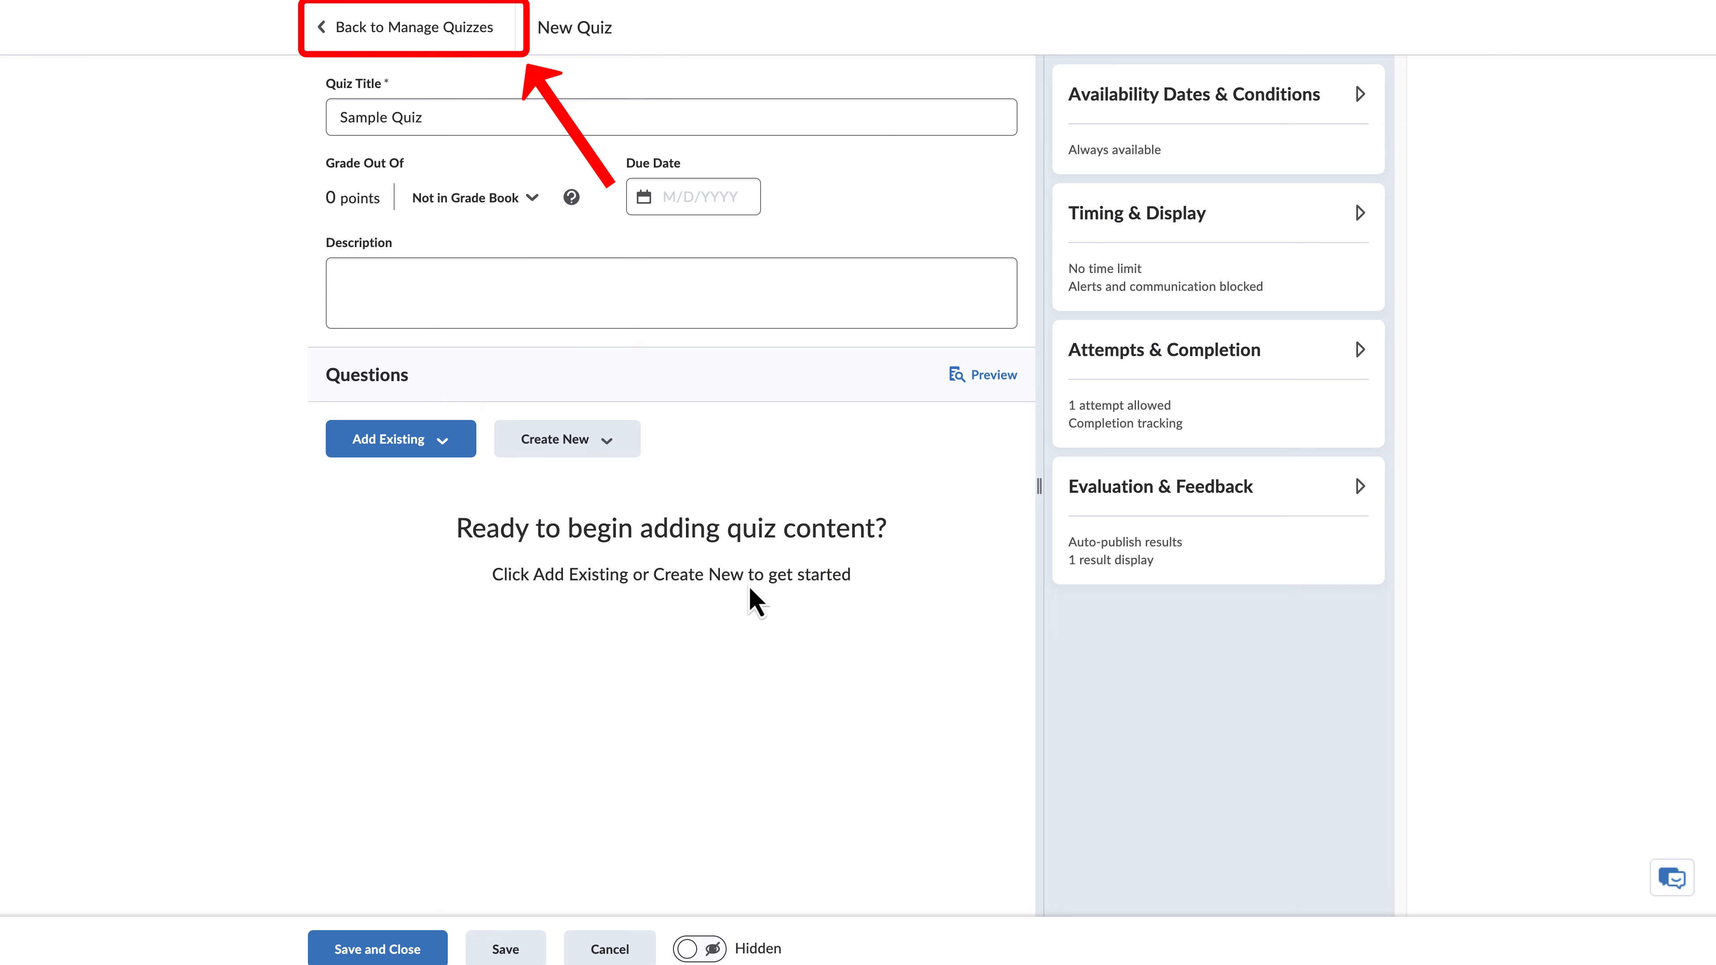
Leave the new quiz, go to the Question Library, and start a new Likert question.
{"action": "left_click", "coordinate": [402, 25]}
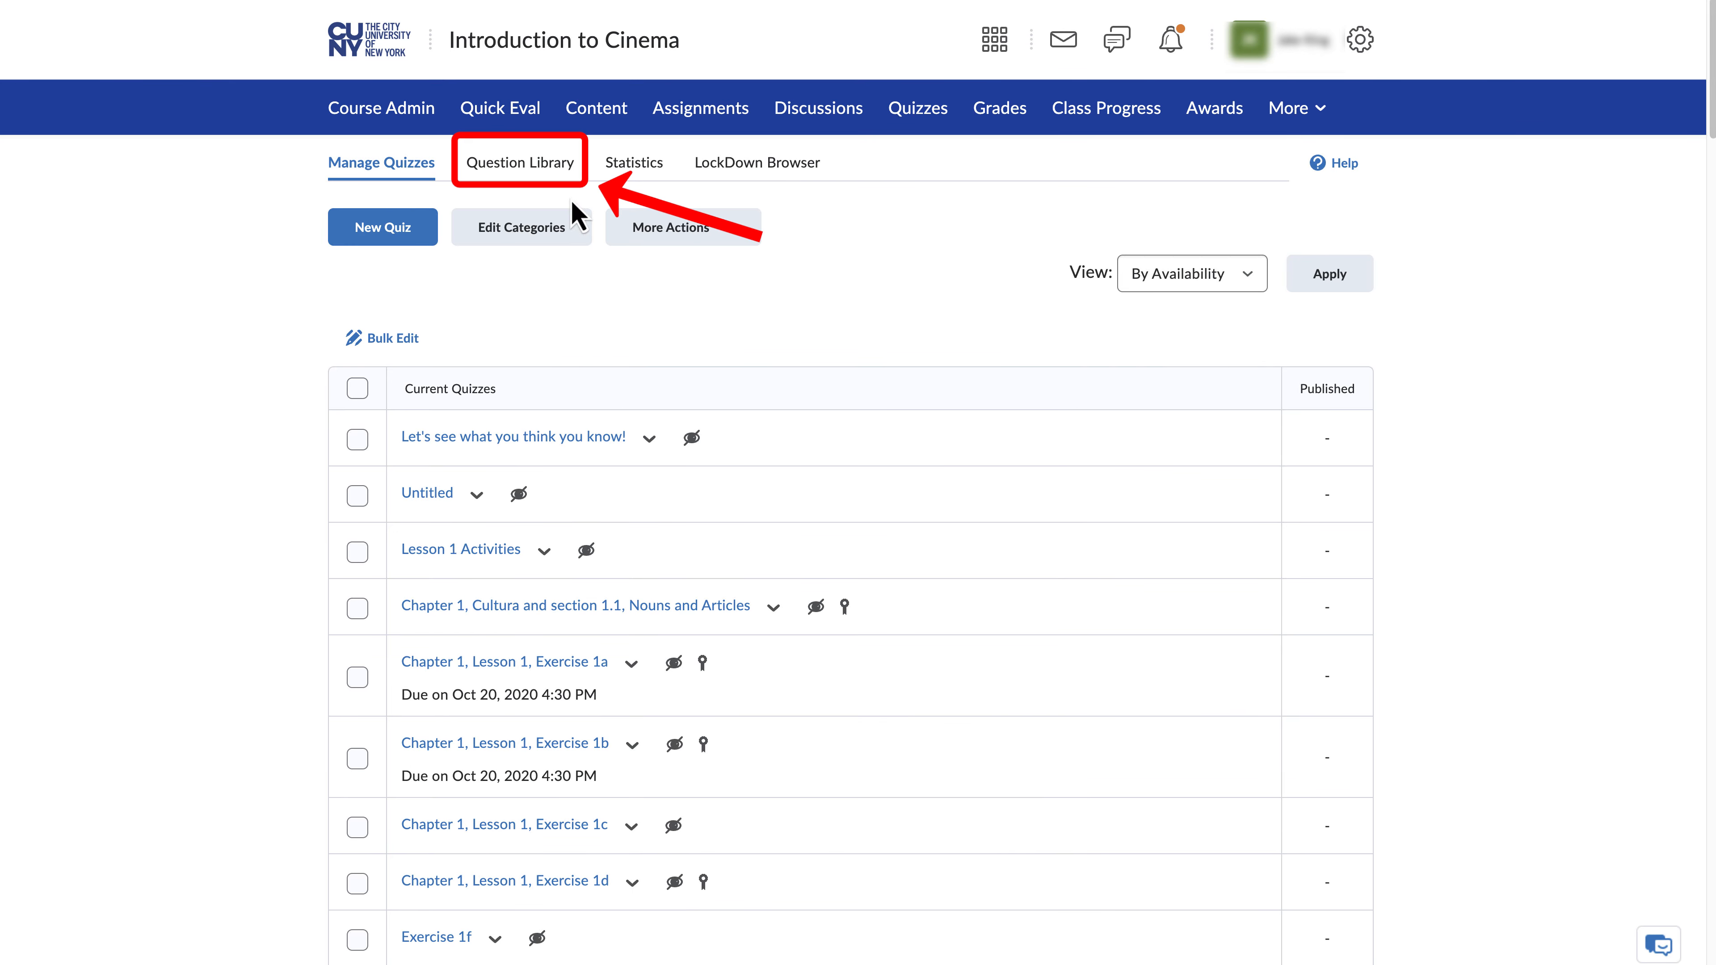
{"action": "left_click", "coordinate": [526, 162]}
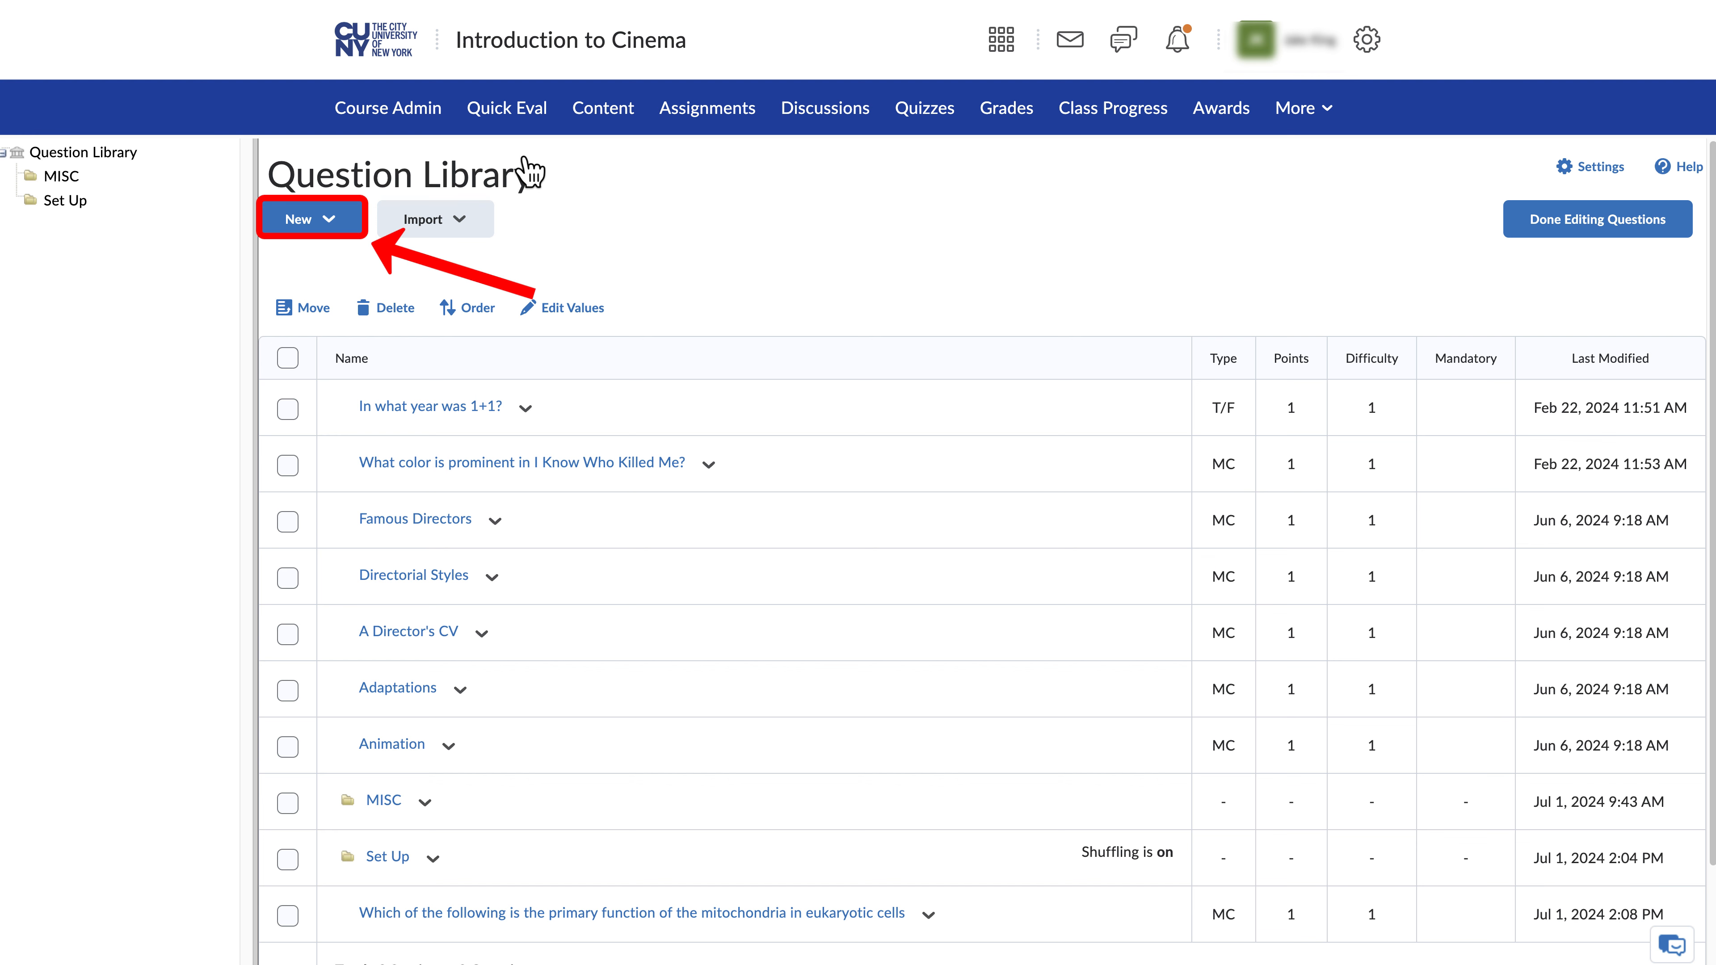
{"action": "left_click", "coordinate": [341, 219]}
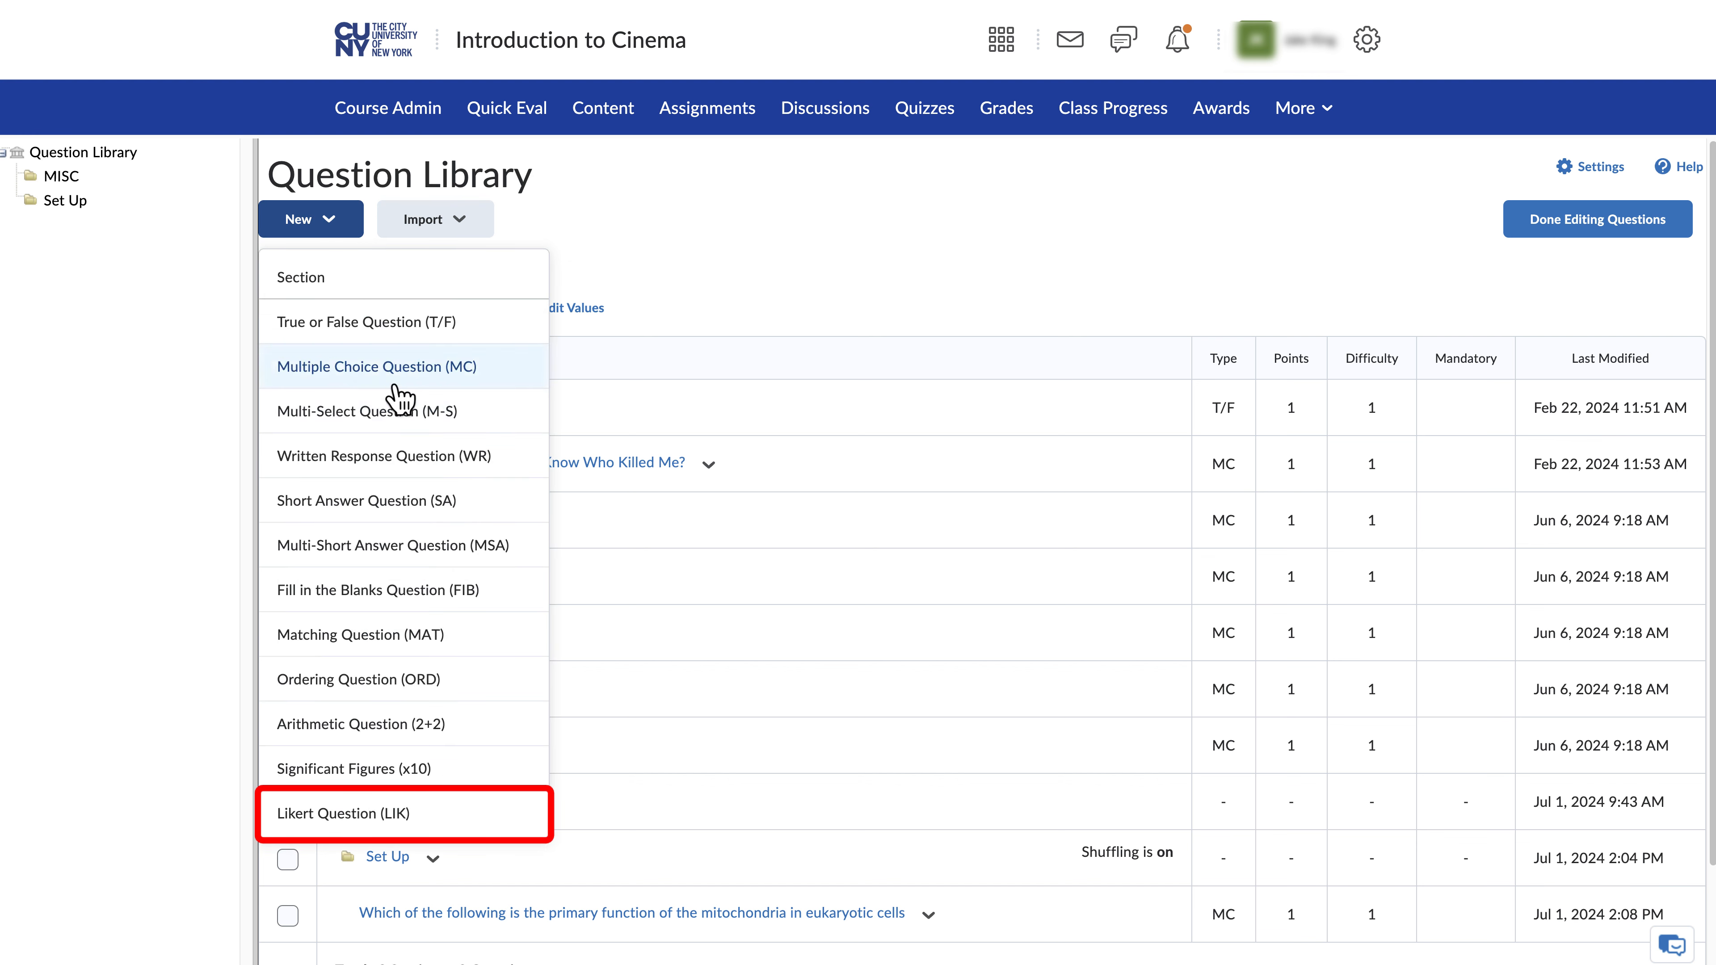
{"action": "left_click", "coordinate": [477, 815]}
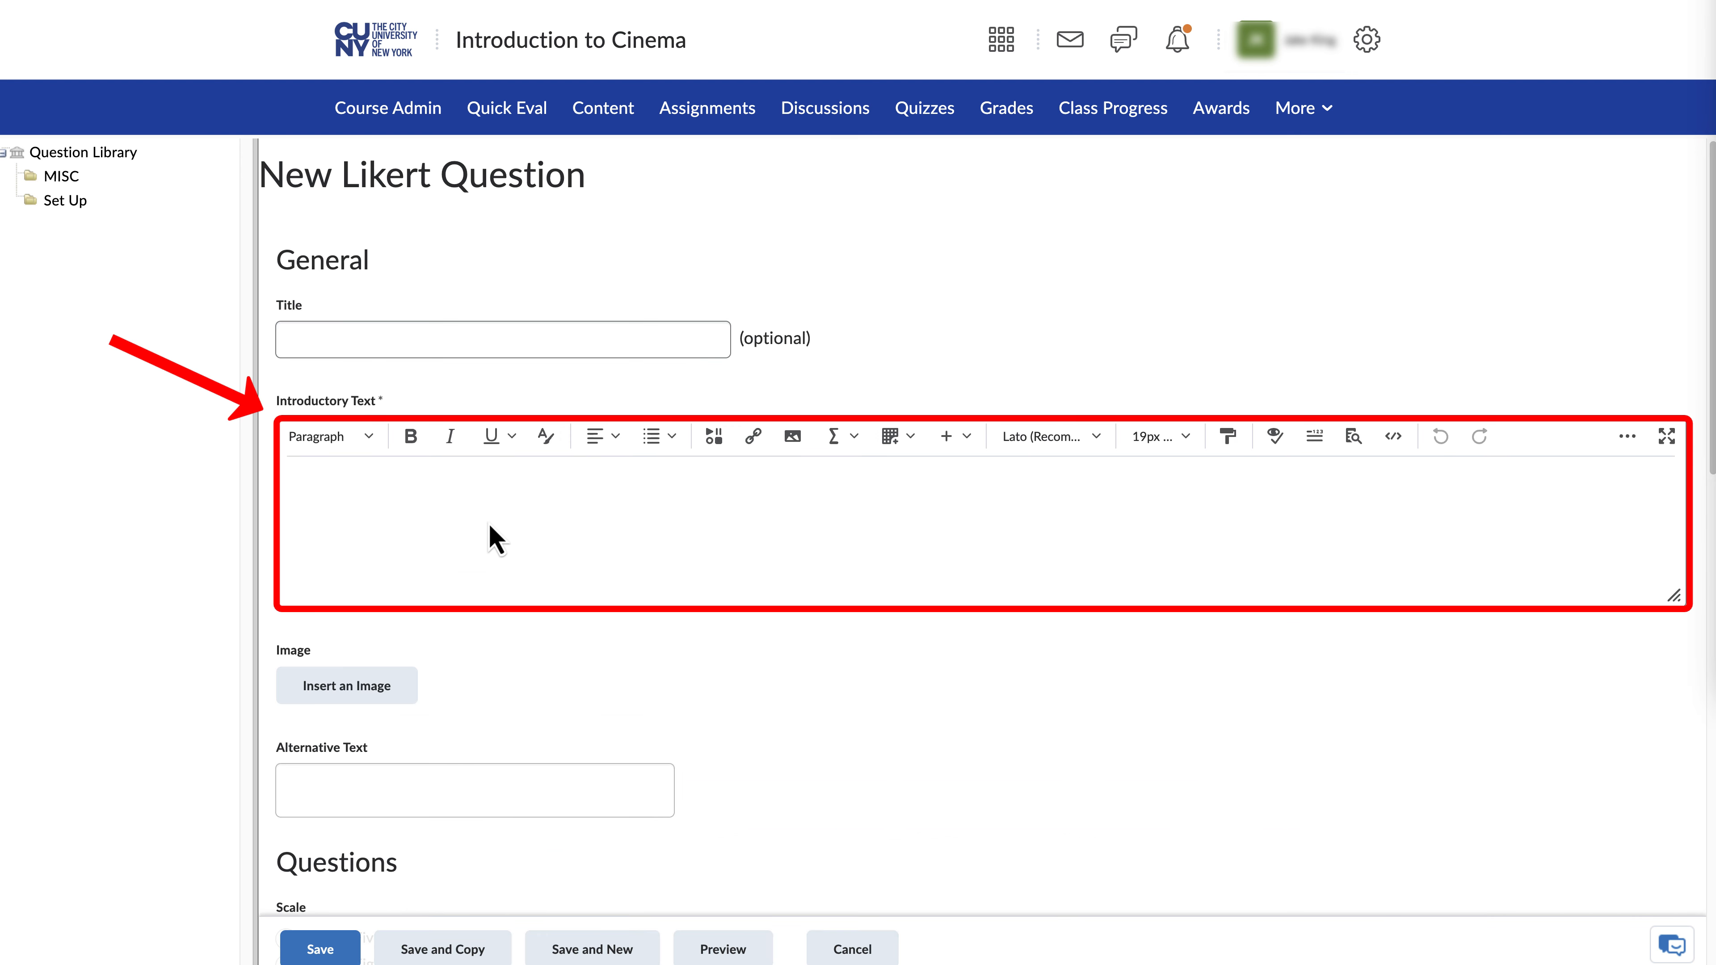
Enter the introductory text "How satisfied were you with this tutorial?" and include an N/A option with the One to Five scale.
{"action": "left_click", "coordinate": [476, 529]}
{"action": "type", "text": "How satisfied were you with this tutorial?"}
{"action": "scroll", "coordinate": [478, 534], "scroll_direction": "down", "scroll_amount": 5}
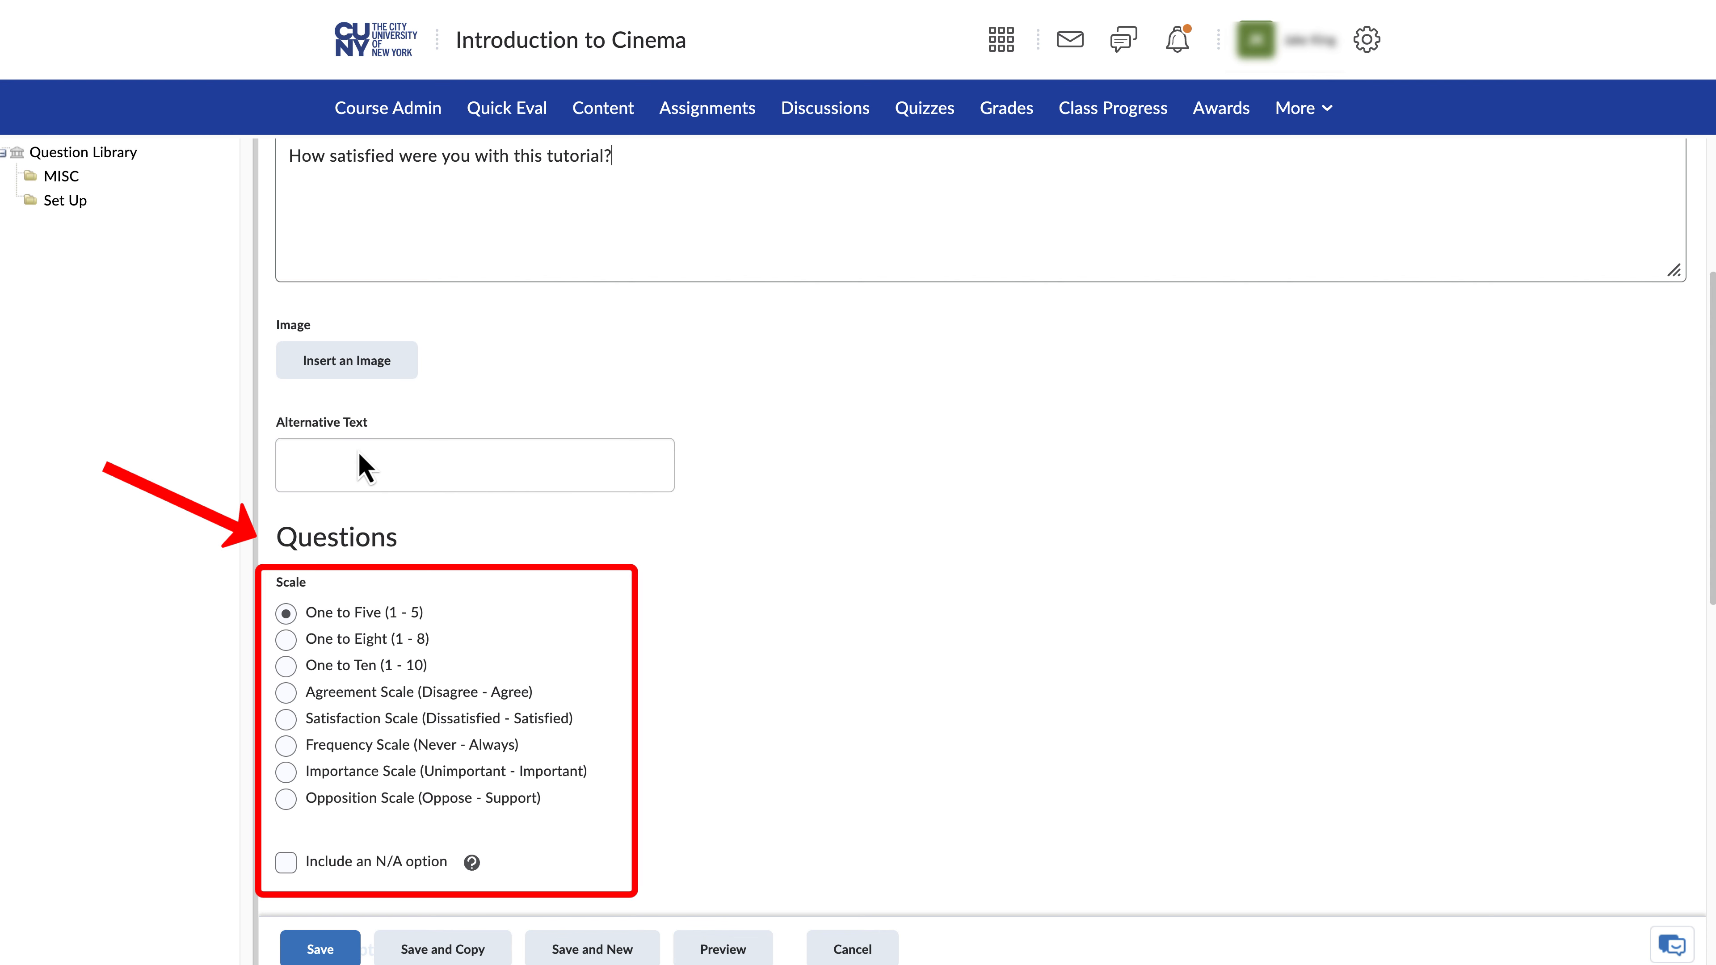
{"action": "scroll", "coordinate": [402, 537], "scroll_direction": "down", "scroll_amount": 2}
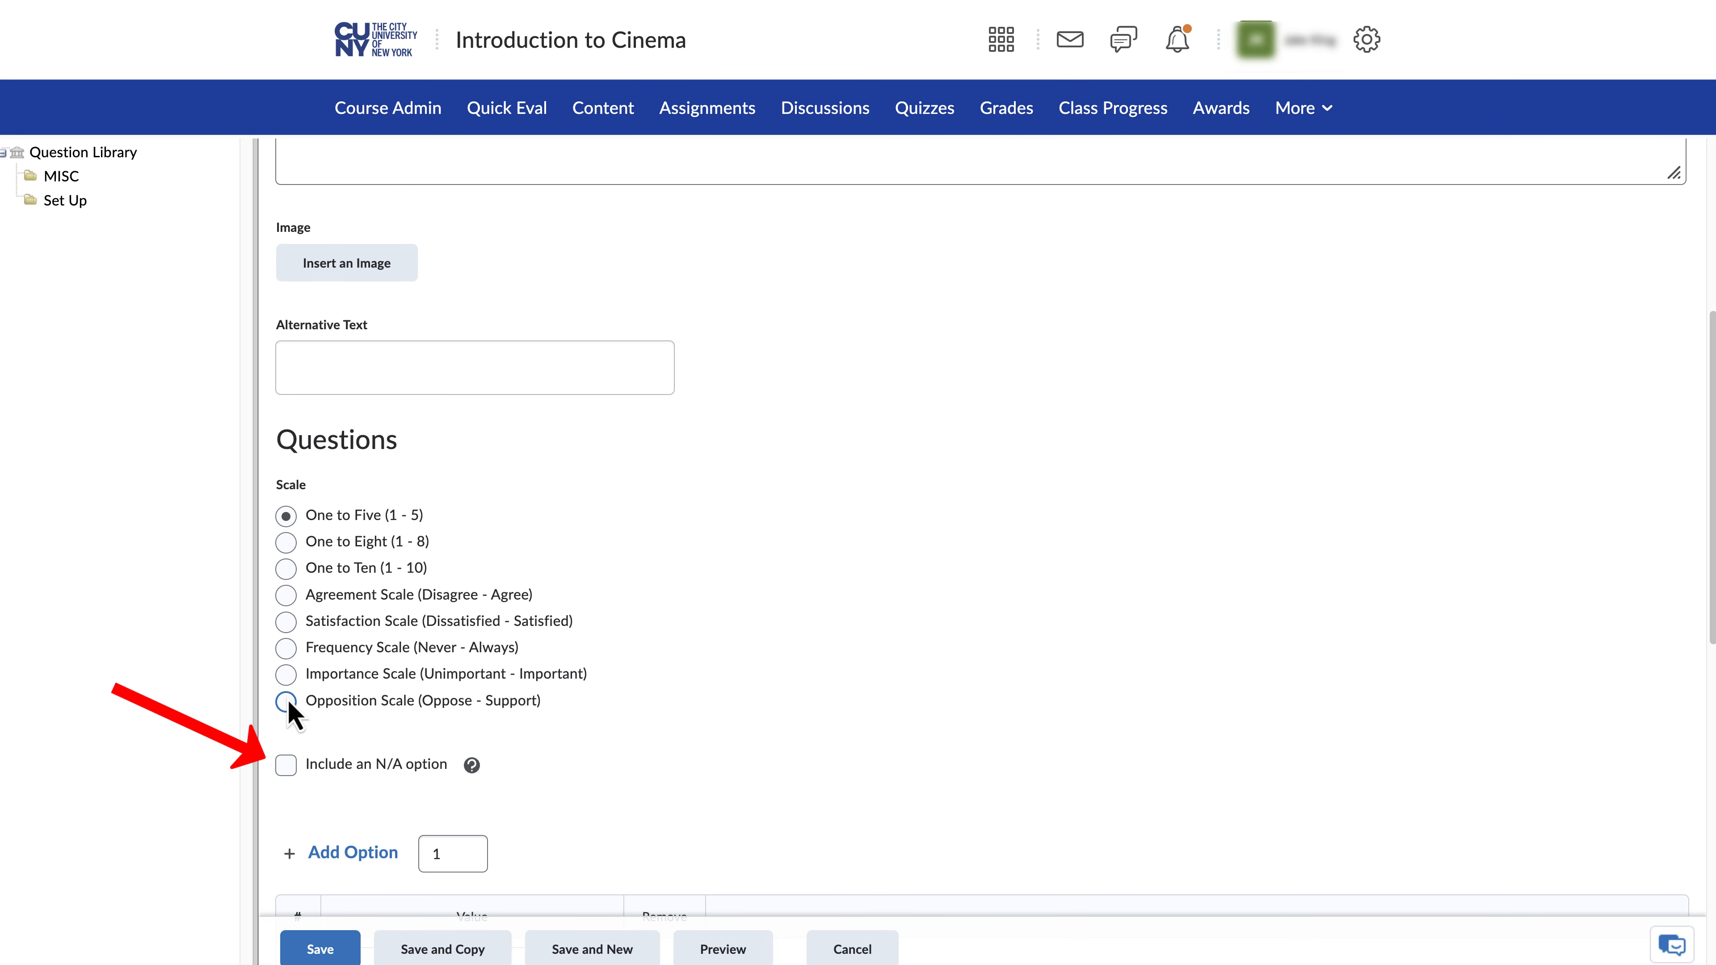
{"action": "left_click", "coordinate": [286, 766]}
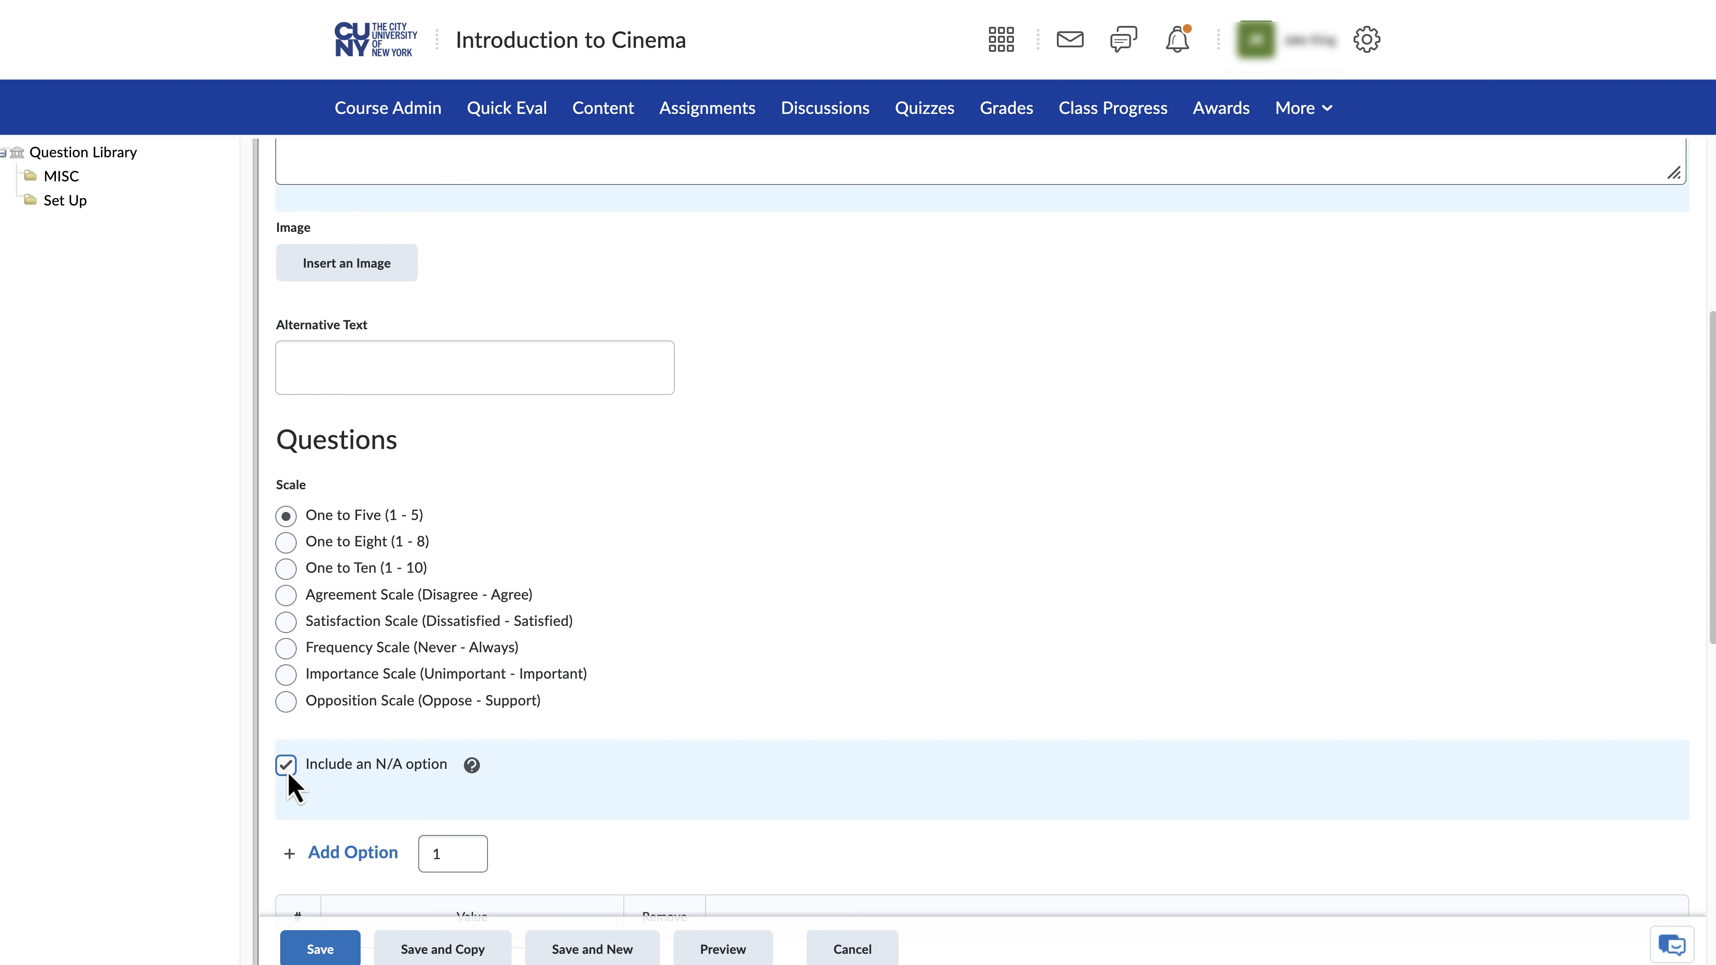
Fill the two Likert option values with "I was satisfied." and "I was not satisfied.".
{"action": "scroll", "coordinate": [678, 838], "scroll_direction": "down", "scroll_amount": 5}
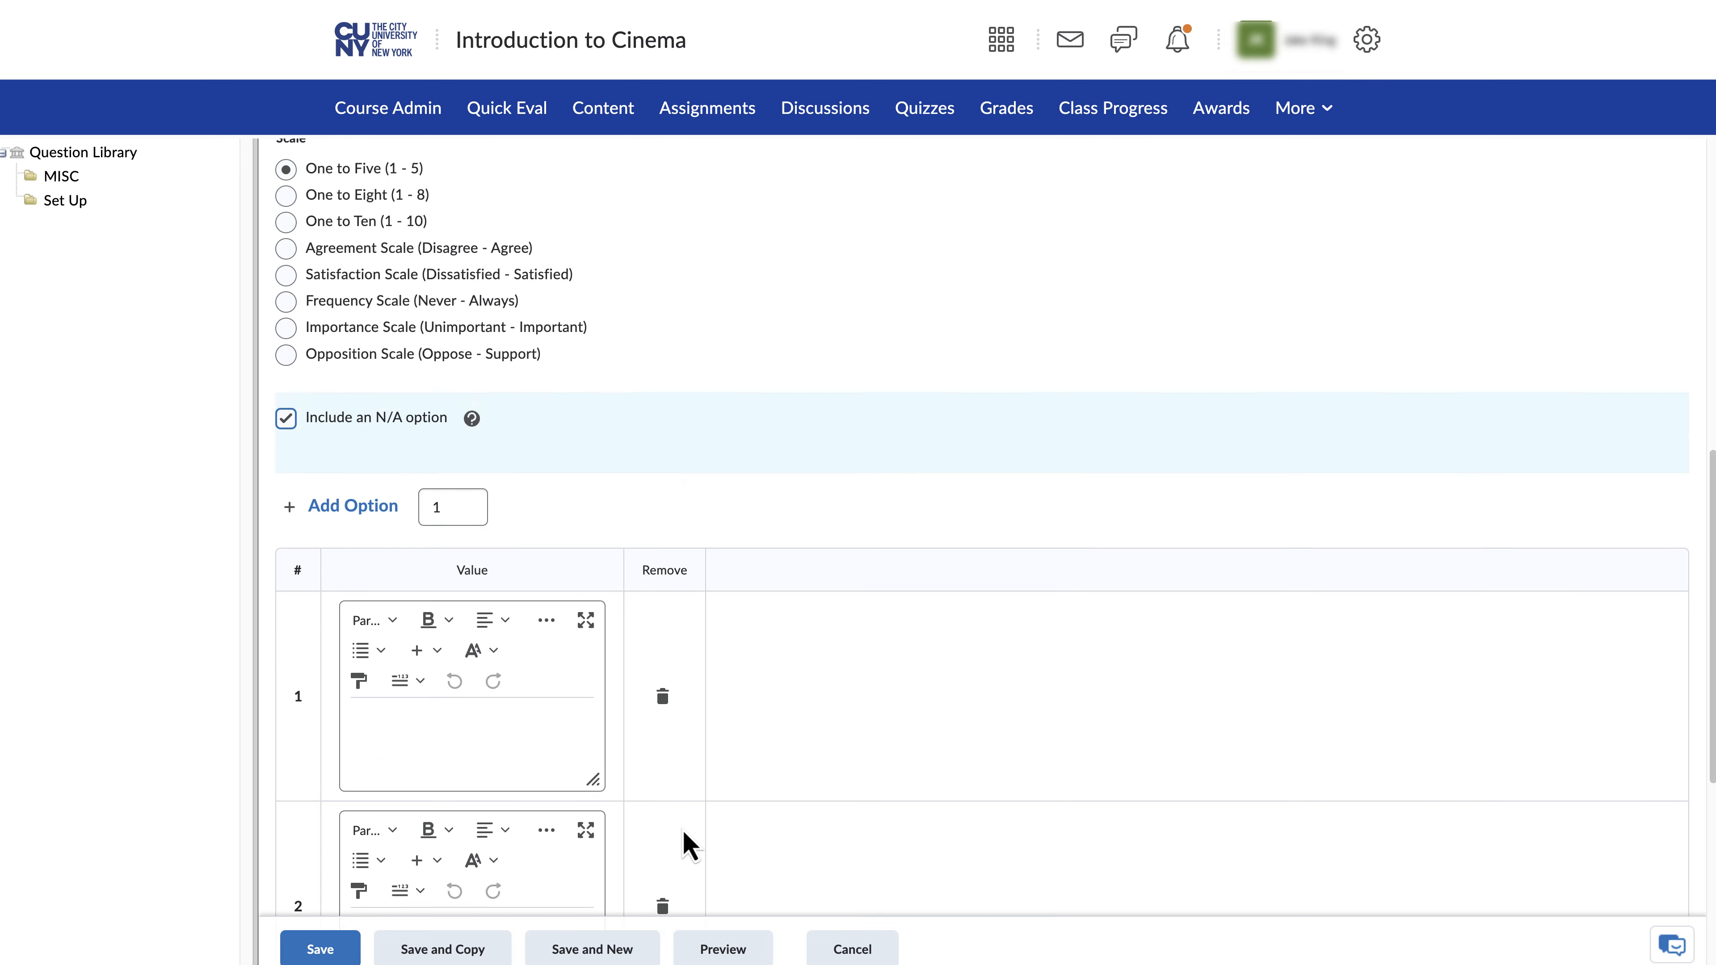
{"action": "scroll", "coordinate": [687, 843], "scroll_direction": "down", "scroll_amount": 4}
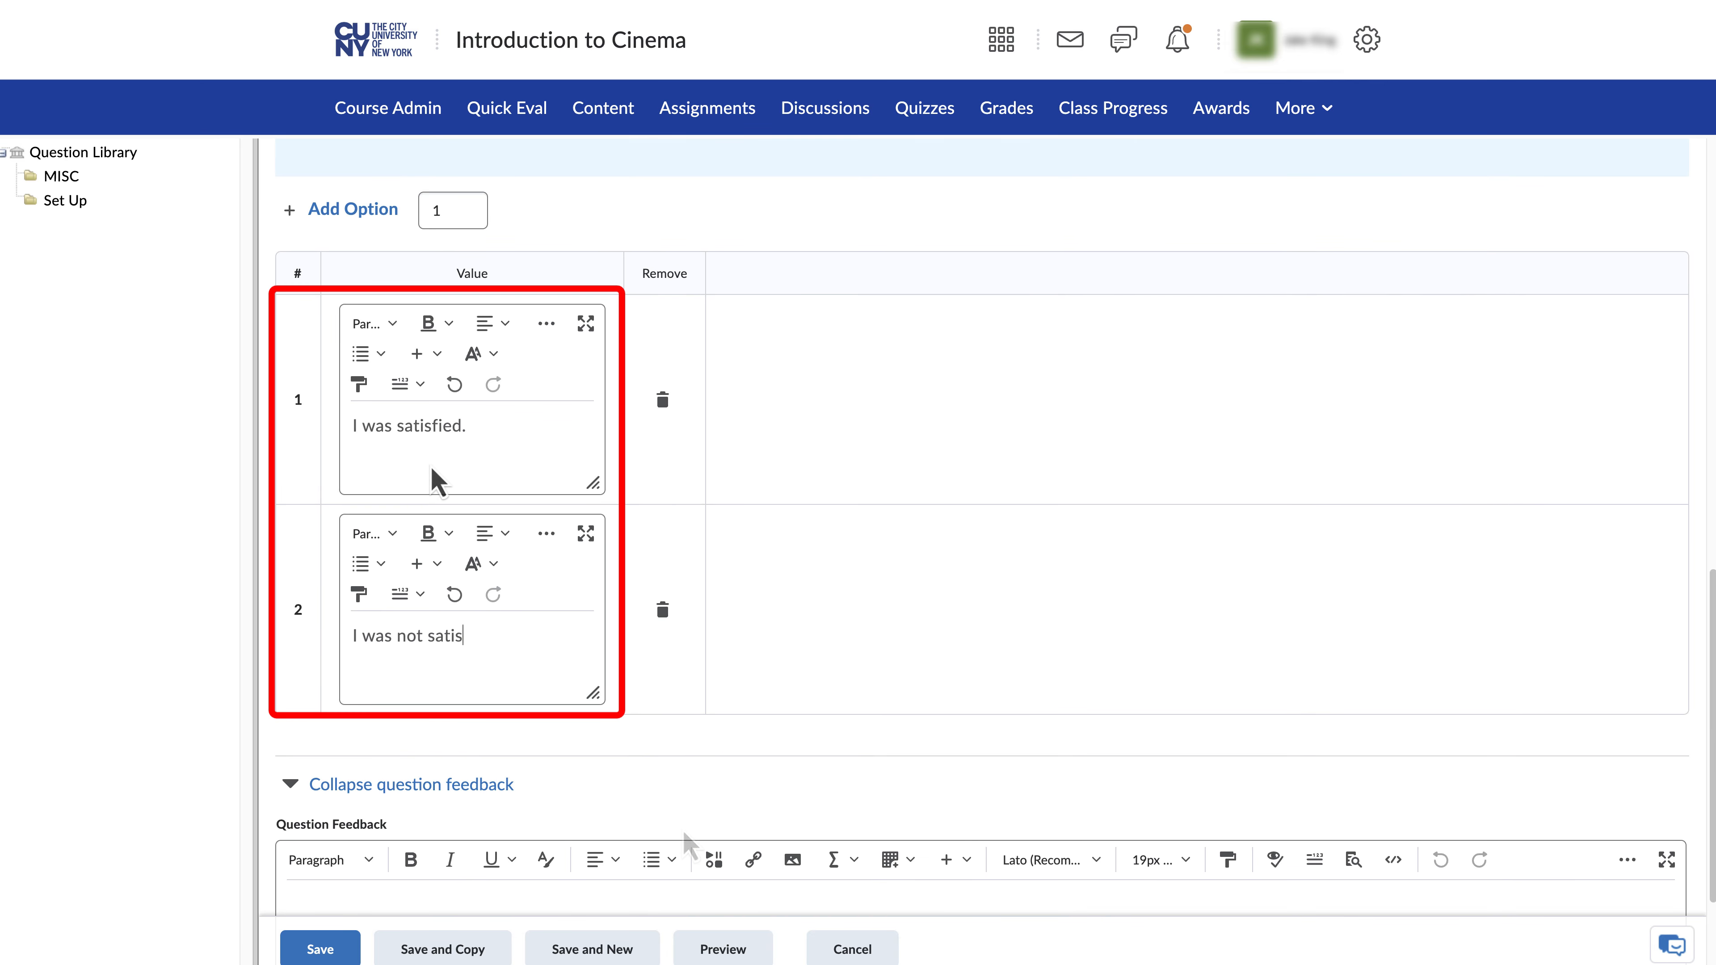
{"action": "type", "text": "fied."}
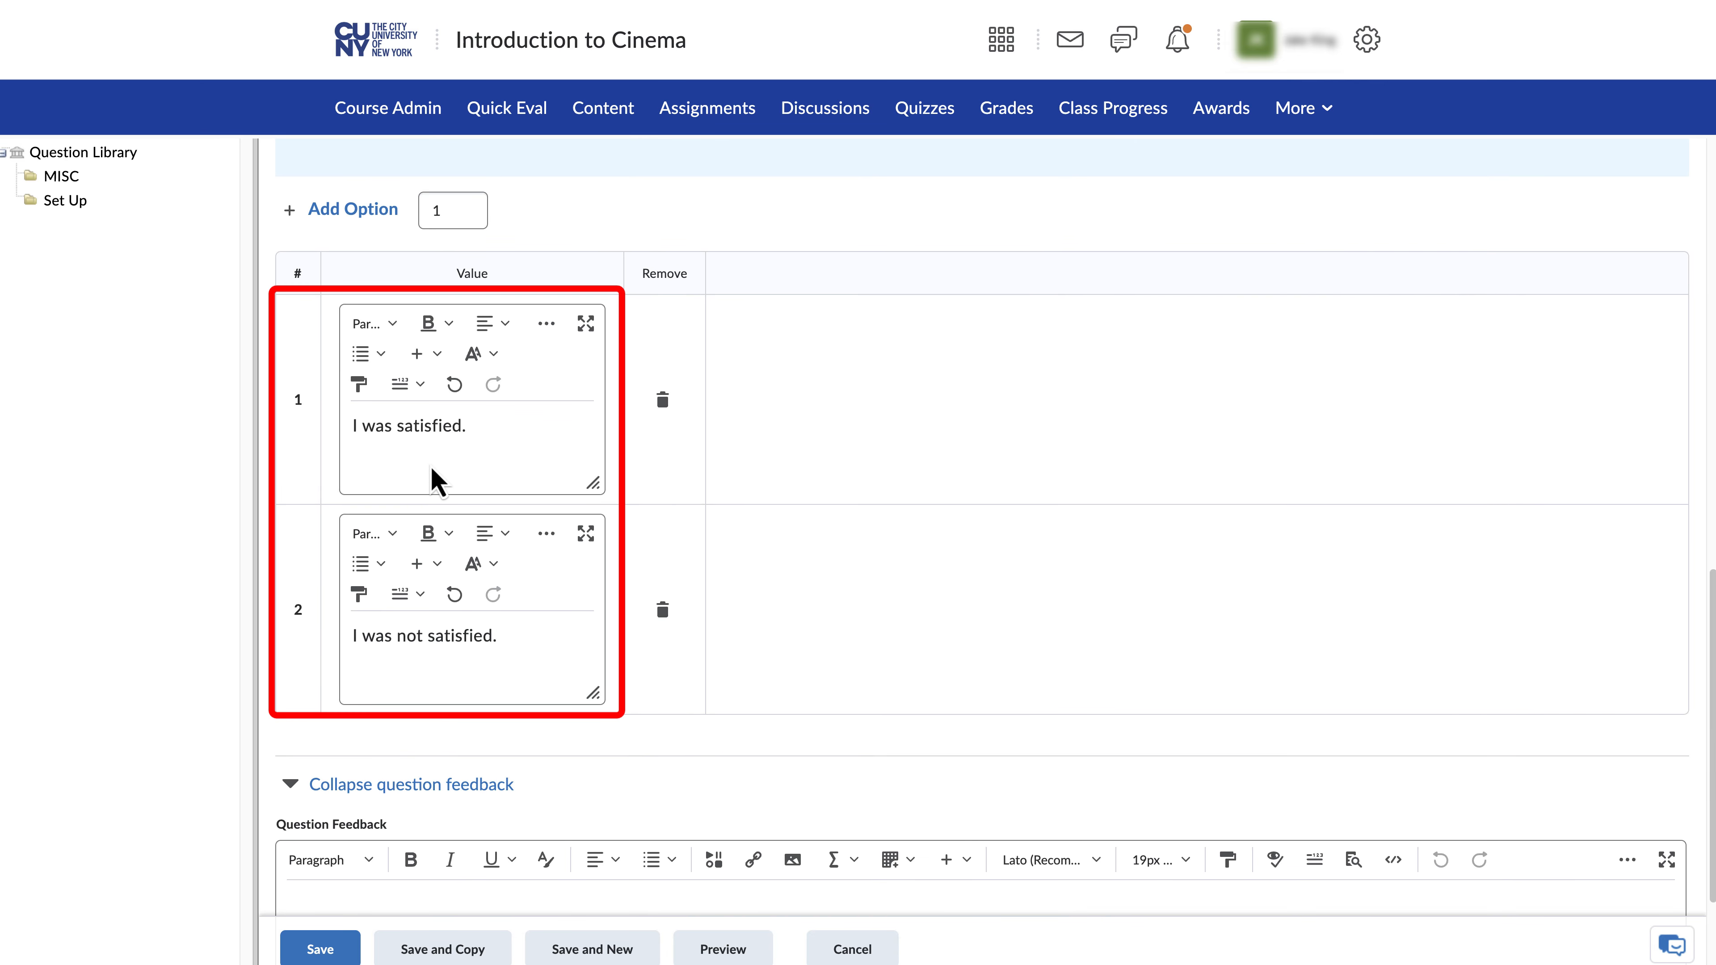